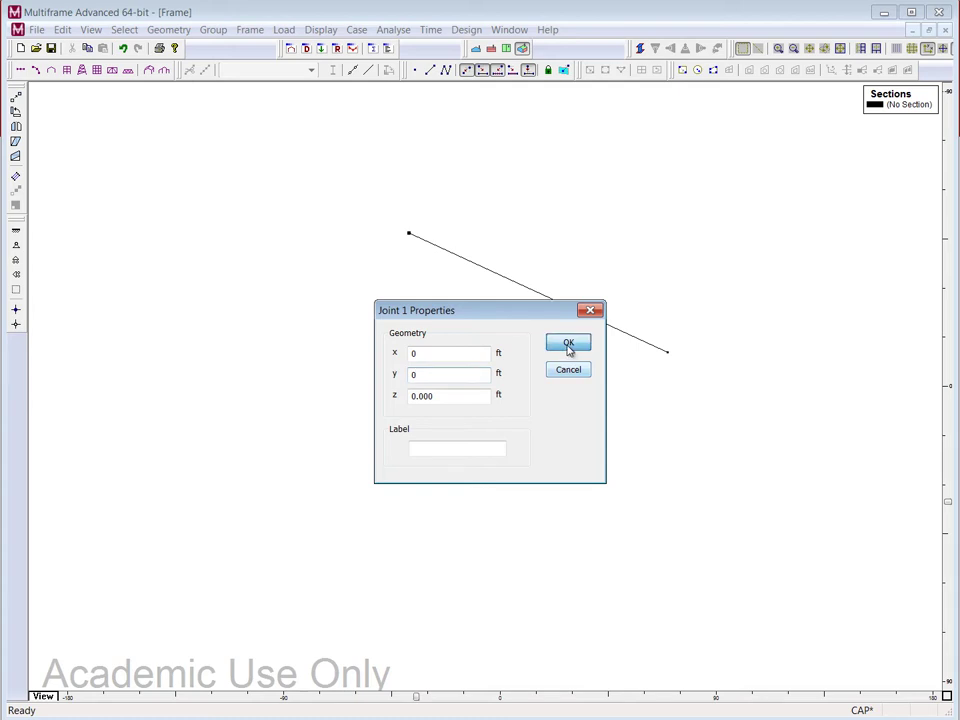
Step: Place the member's start joint at x 0, y 0 and its end joint at x 1, y 0 ft, and check its length
click(568, 344)
double_click(668, 356)
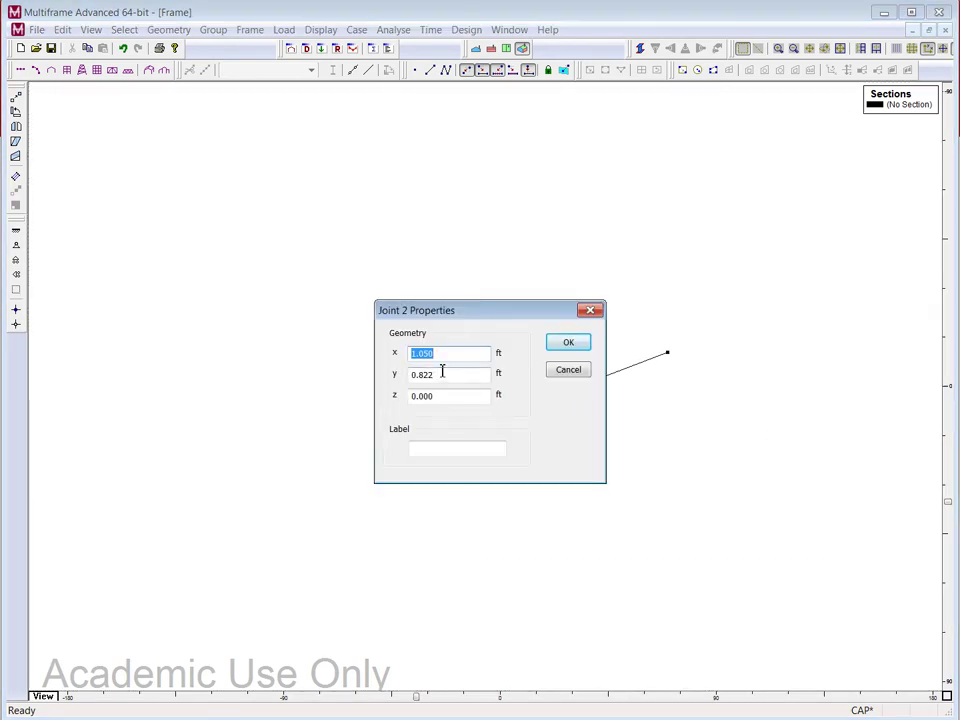
text(1)
key(Tab)
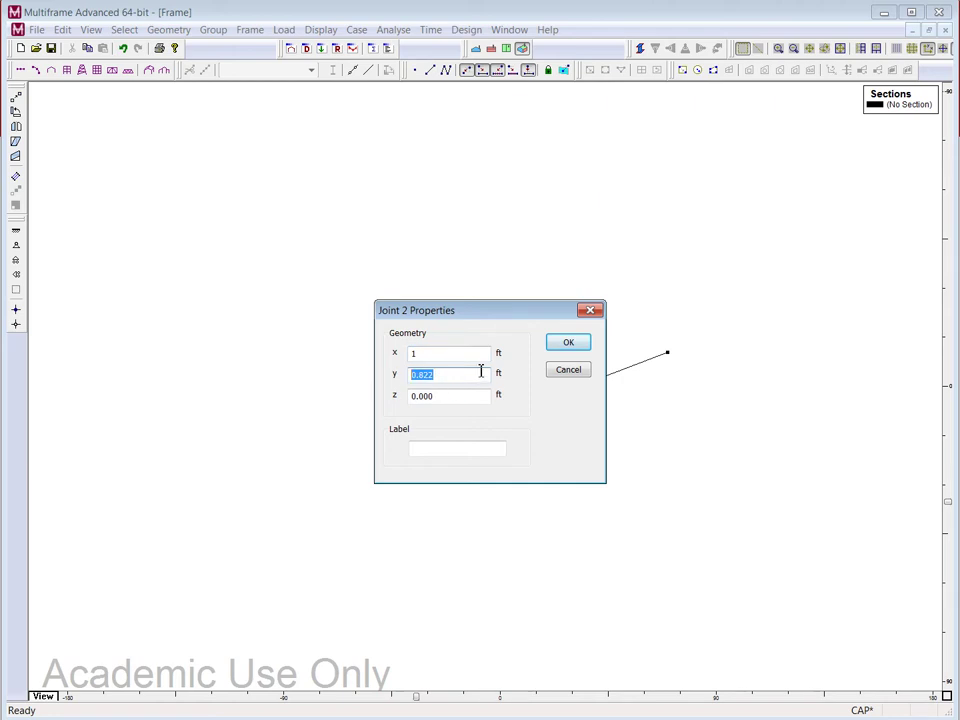
text(0)
click(568, 345)
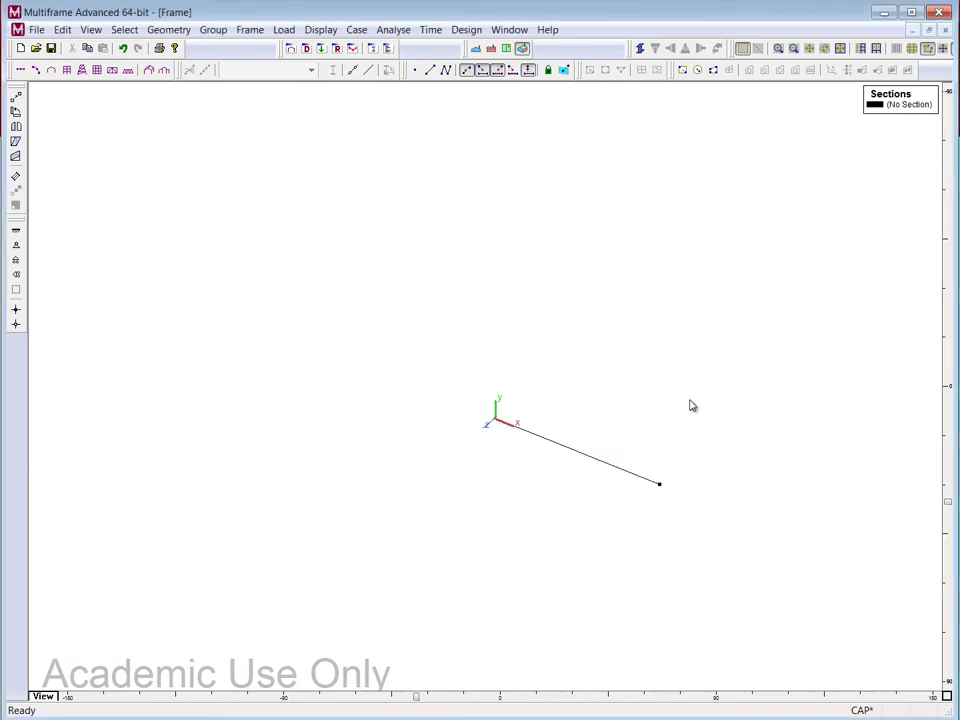
double_click(565, 452)
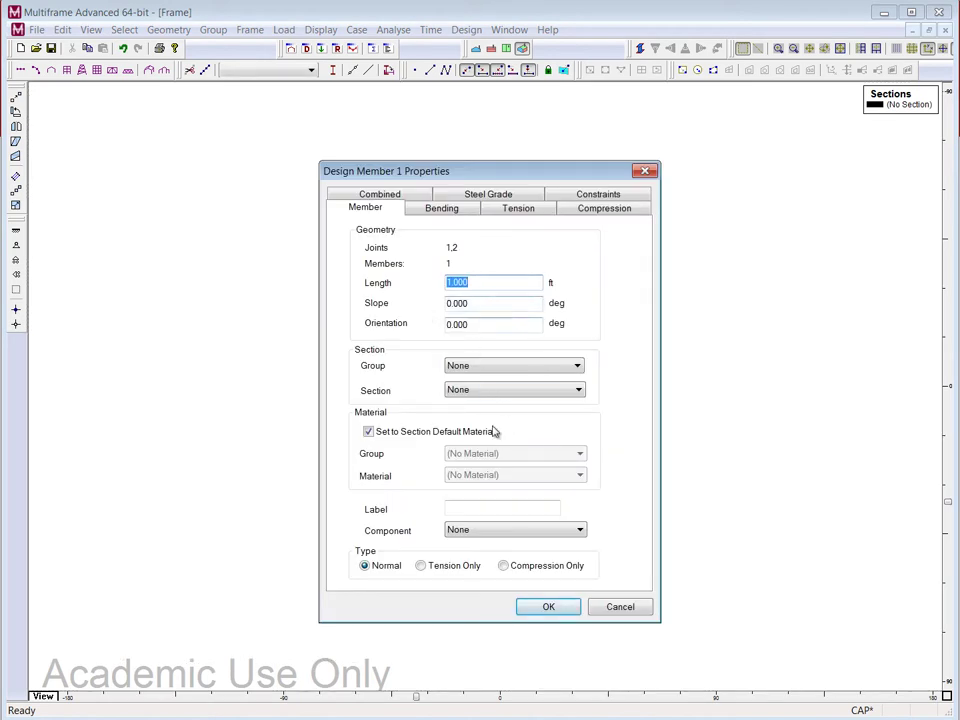
click(547, 607)
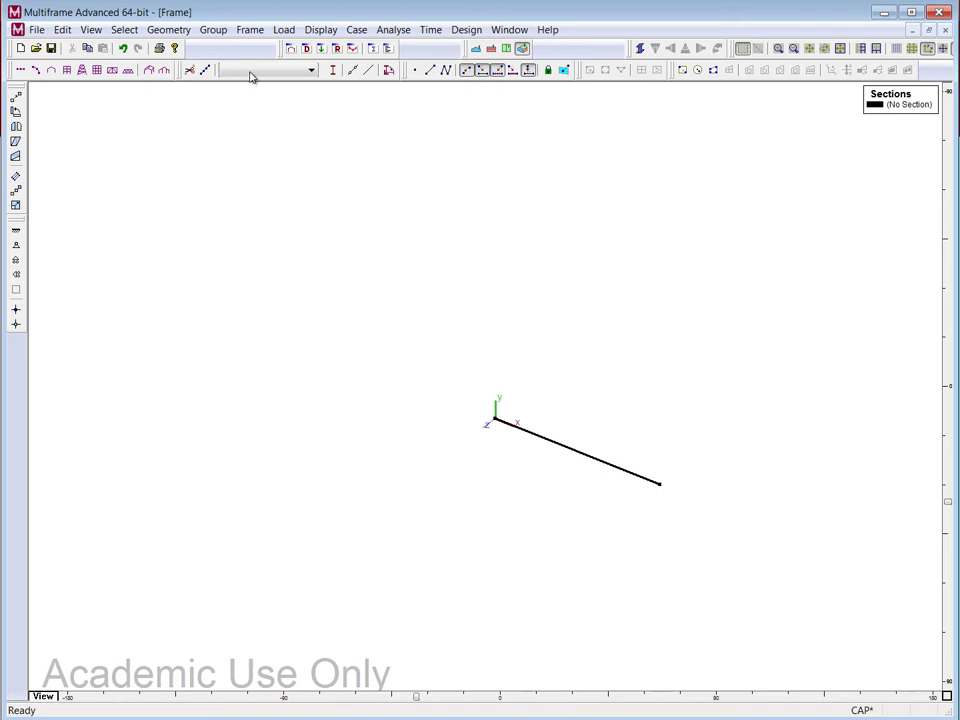
Step: Duplicate the member cylindrically 4 times with a 72 degree Øy spacing and no r or y spacing
click(169, 29)
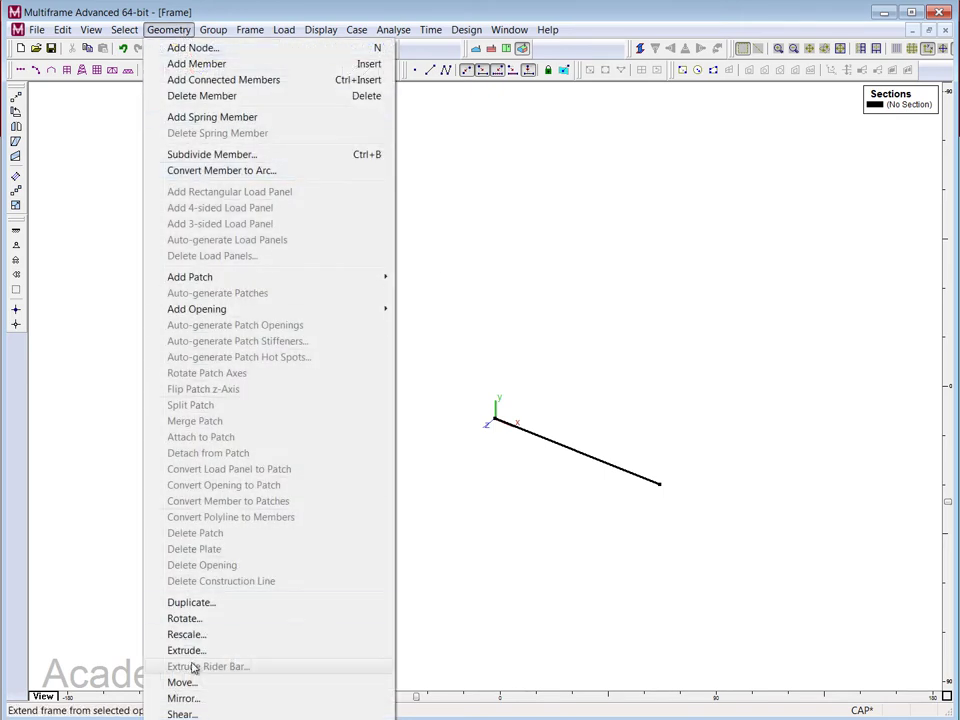
click(203, 604)
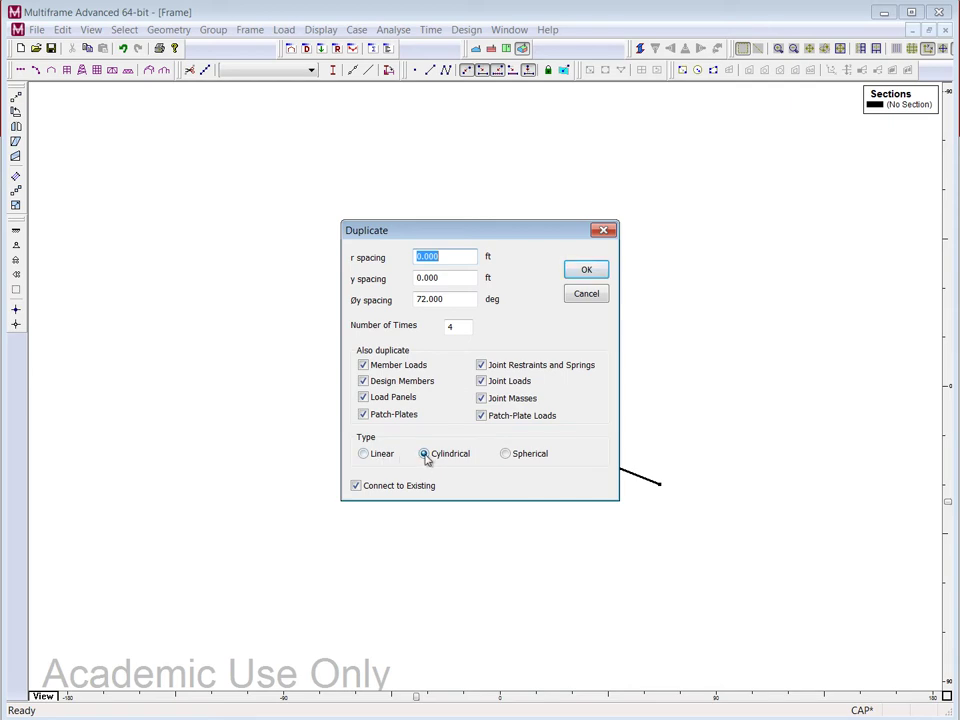
click(459, 302)
drag(459, 302, 414, 300)
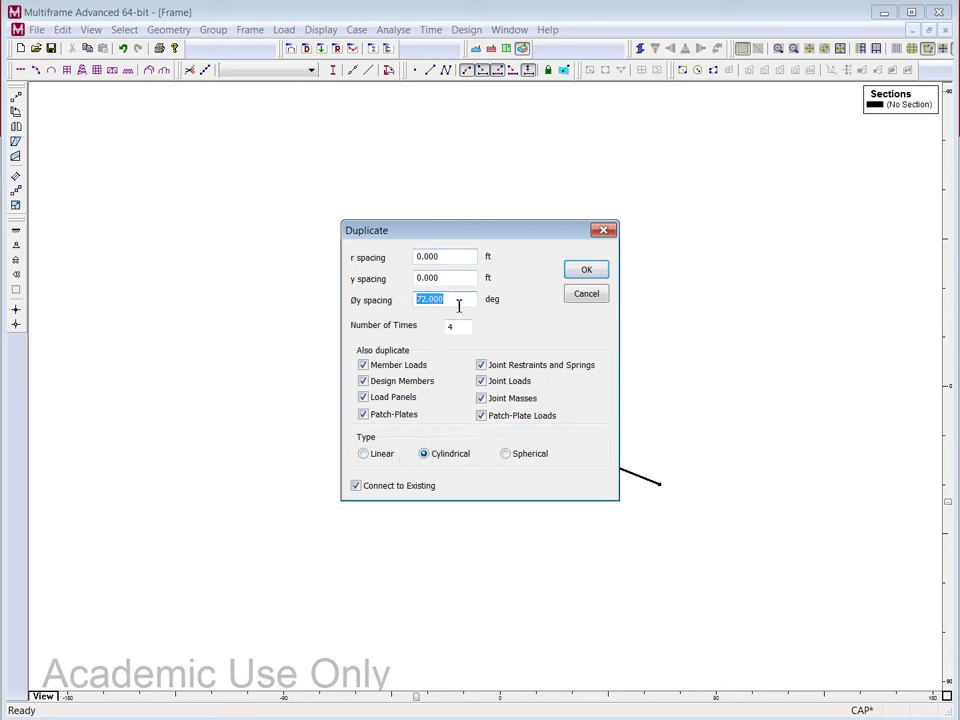
text(72)
drag(467, 332, 437, 335)
text(4)
click(592, 270)
click(565, 280)
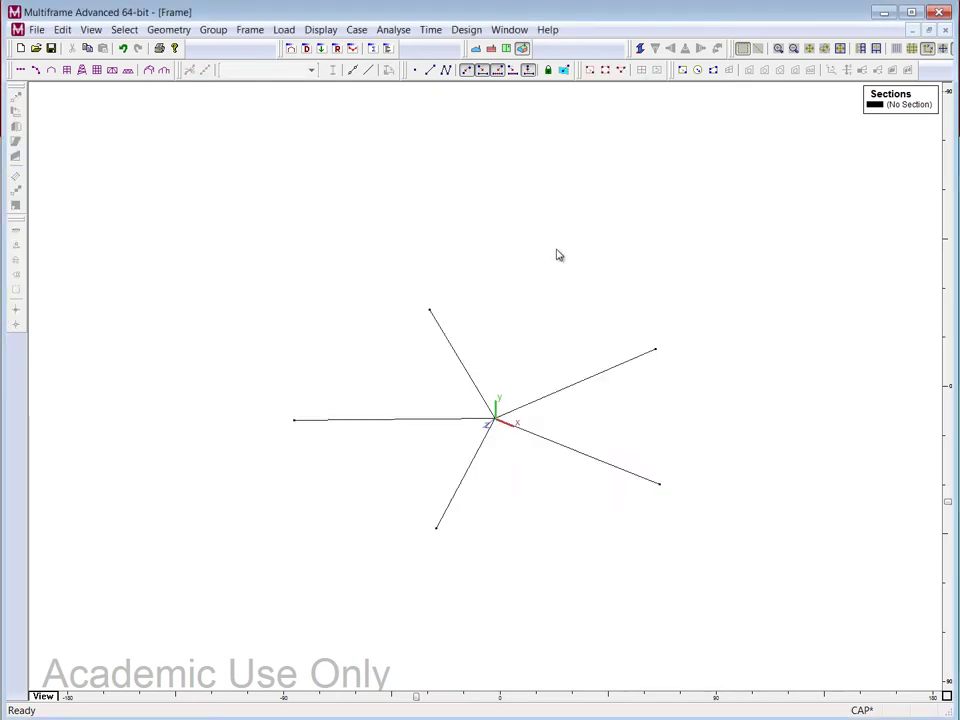
Step: Draw connected members through the outer ends of the five spokes to form a closed pentagon
click(446, 70)
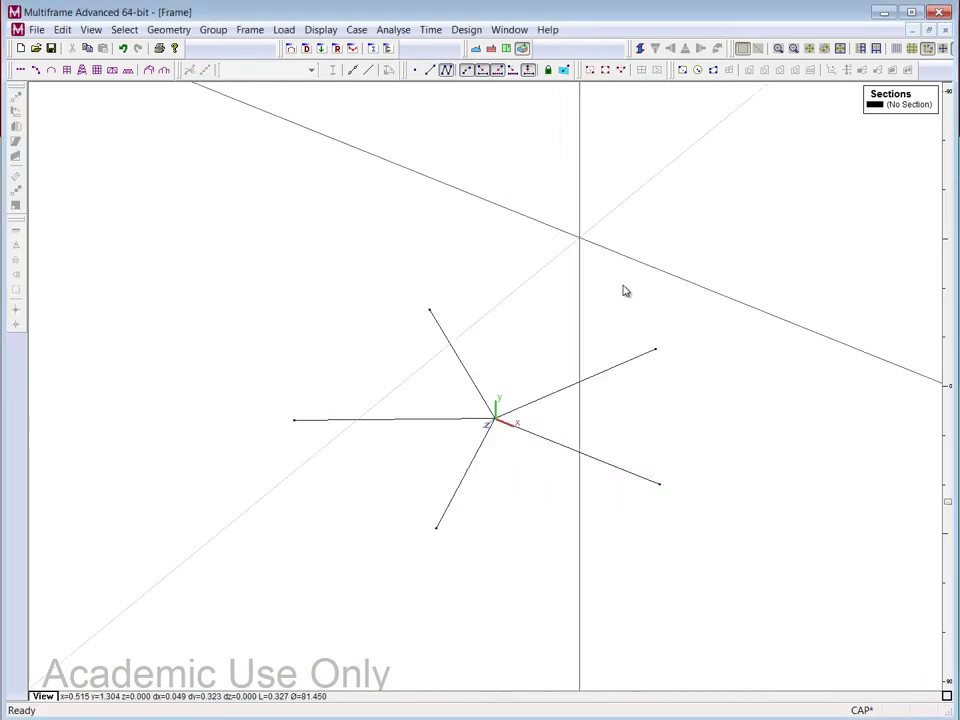
click(655, 349)
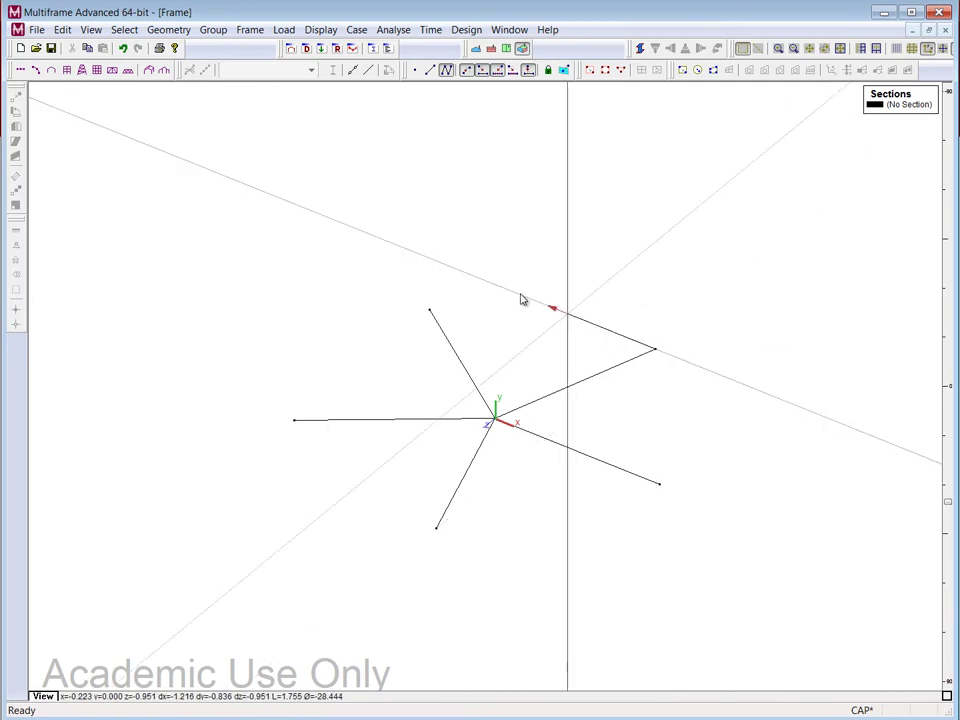
click(430, 311)
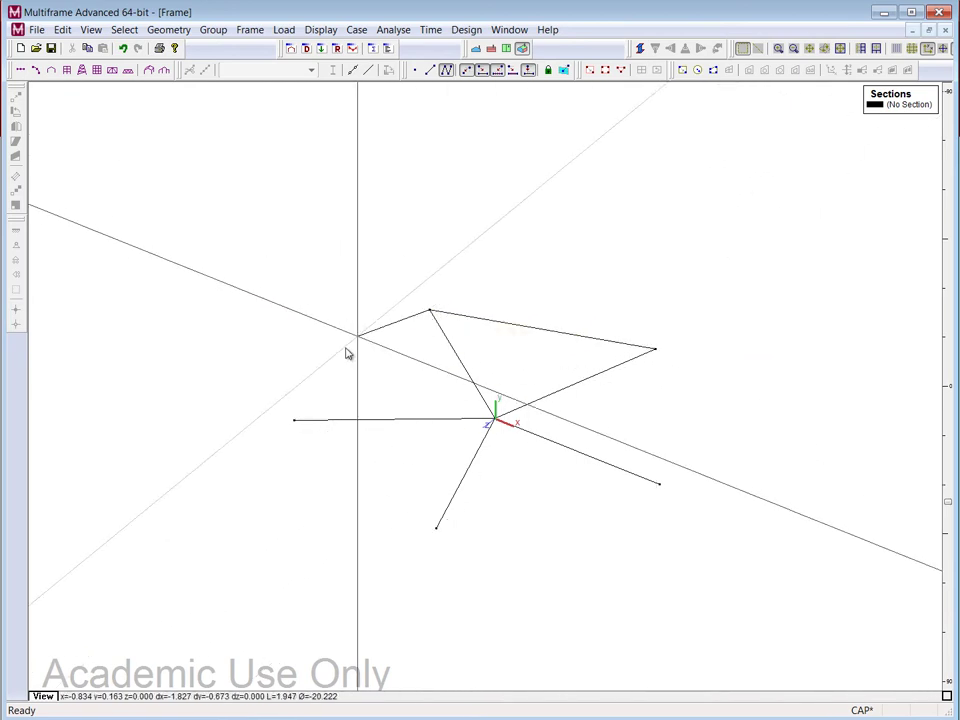
click(294, 420)
click(435, 526)
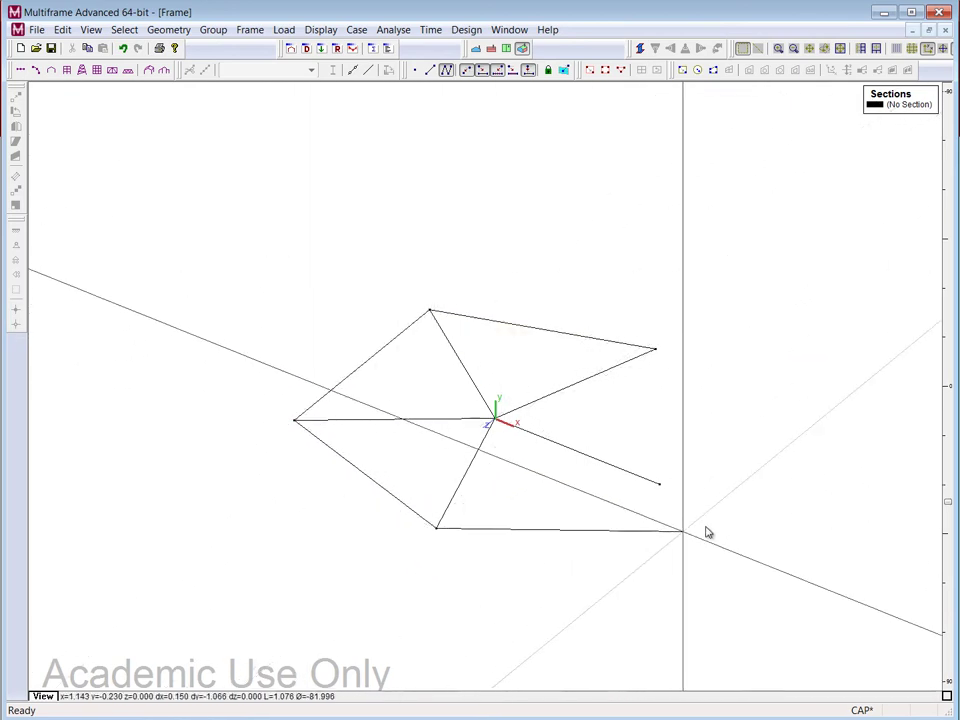
click(658, 486)
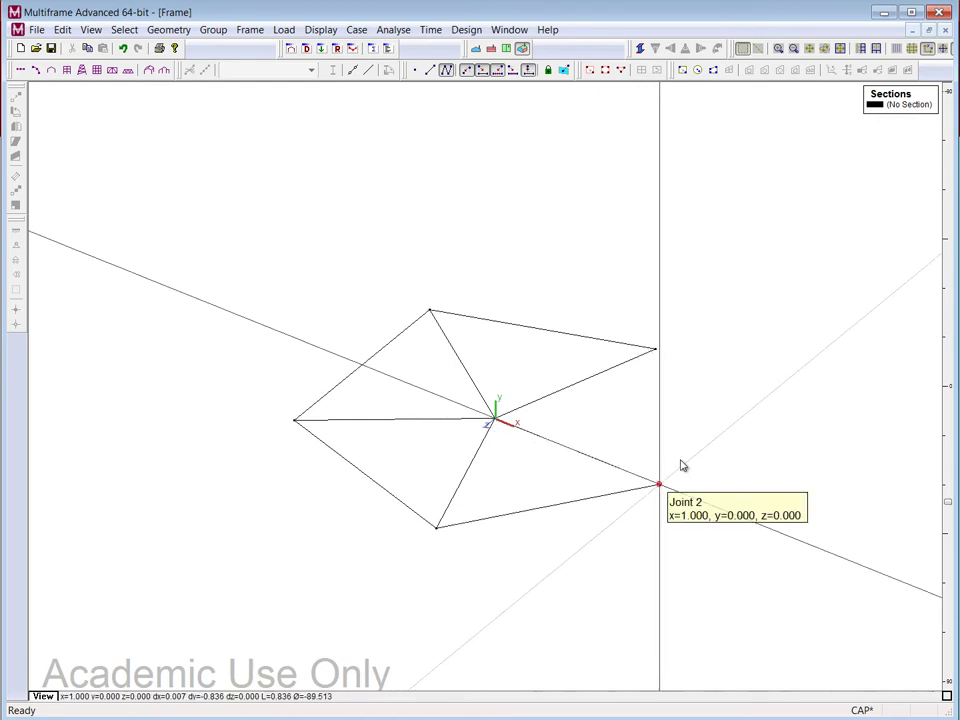
click(656, 351)
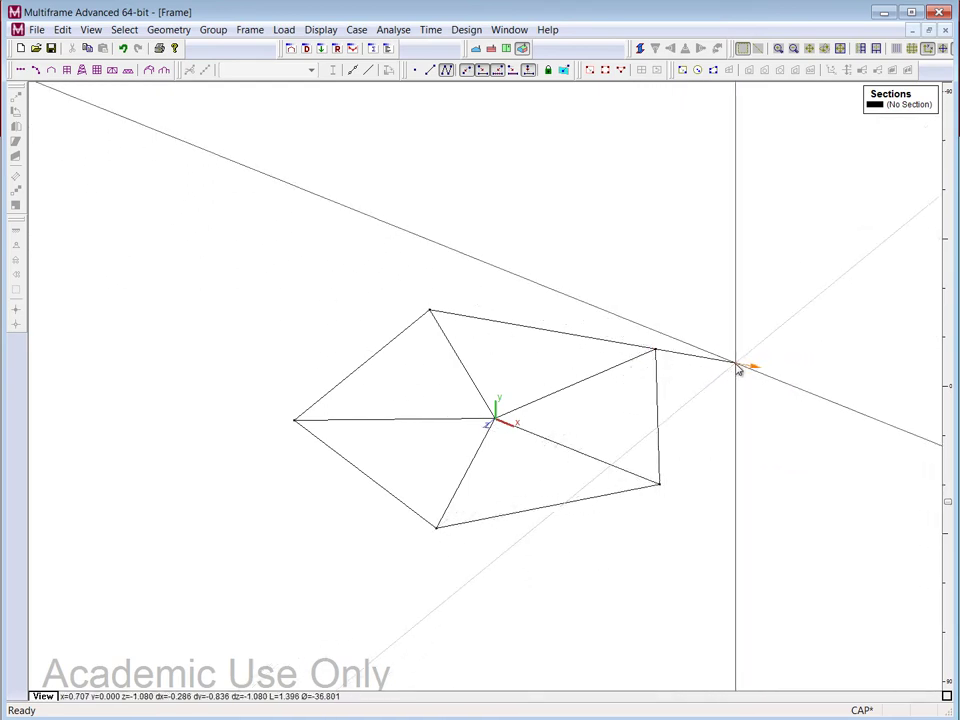
key(Escape)
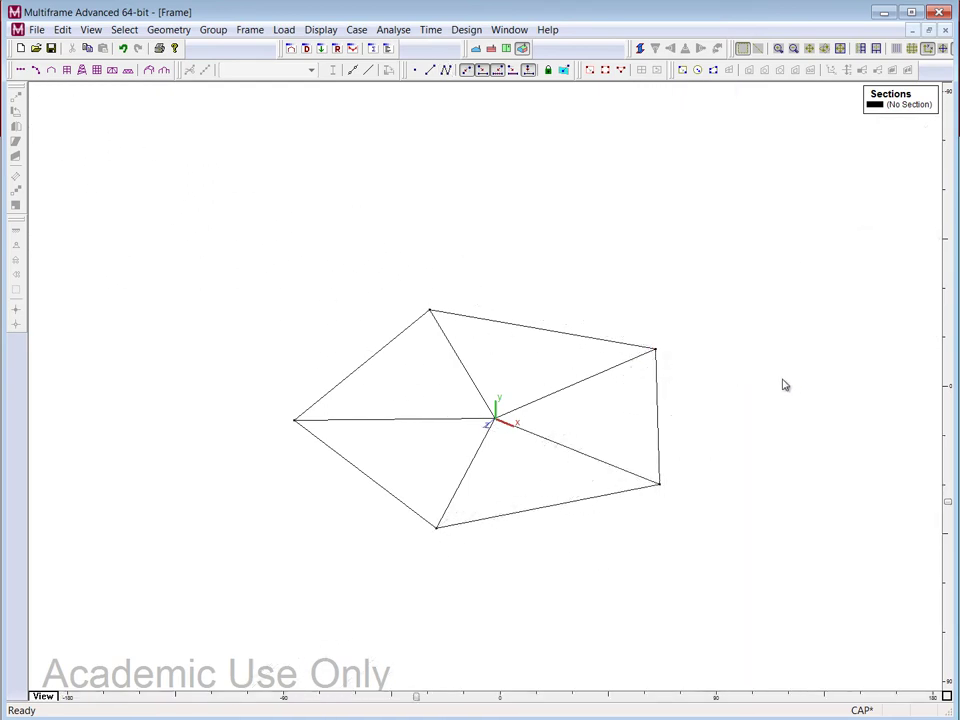
Step: Check the length of the pentagon's front edge, and calculate the scale factor in Excel with =1/1.176 in cell B8
double_click(576, 506)
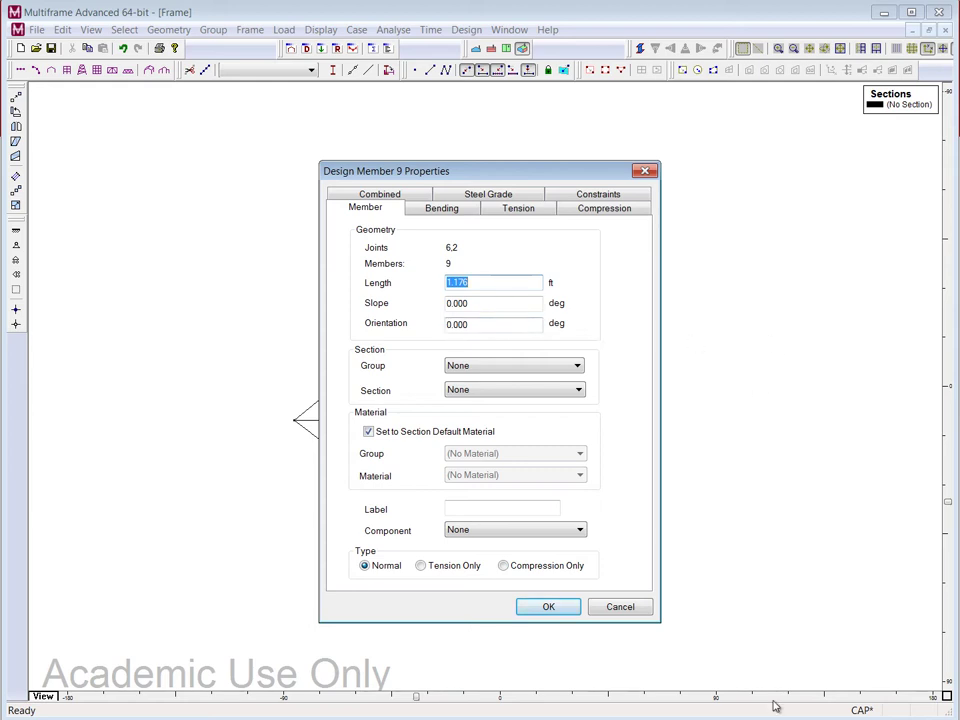
click(617, 606)
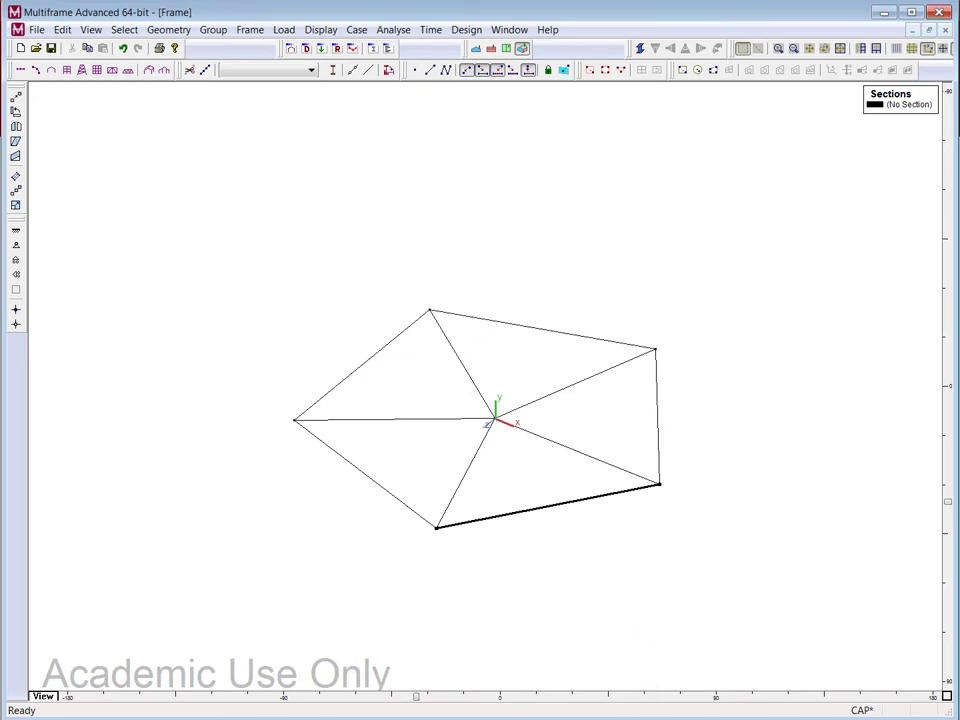
key(alt+Tab)
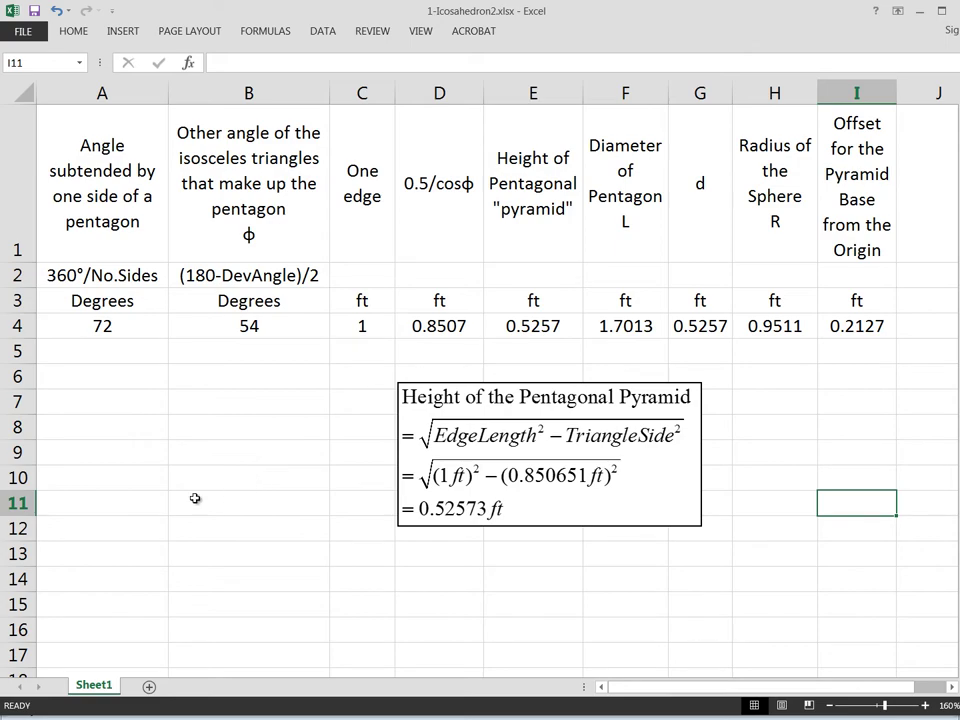
key(alt+Tab)
click(242, 423)
text(=1/)
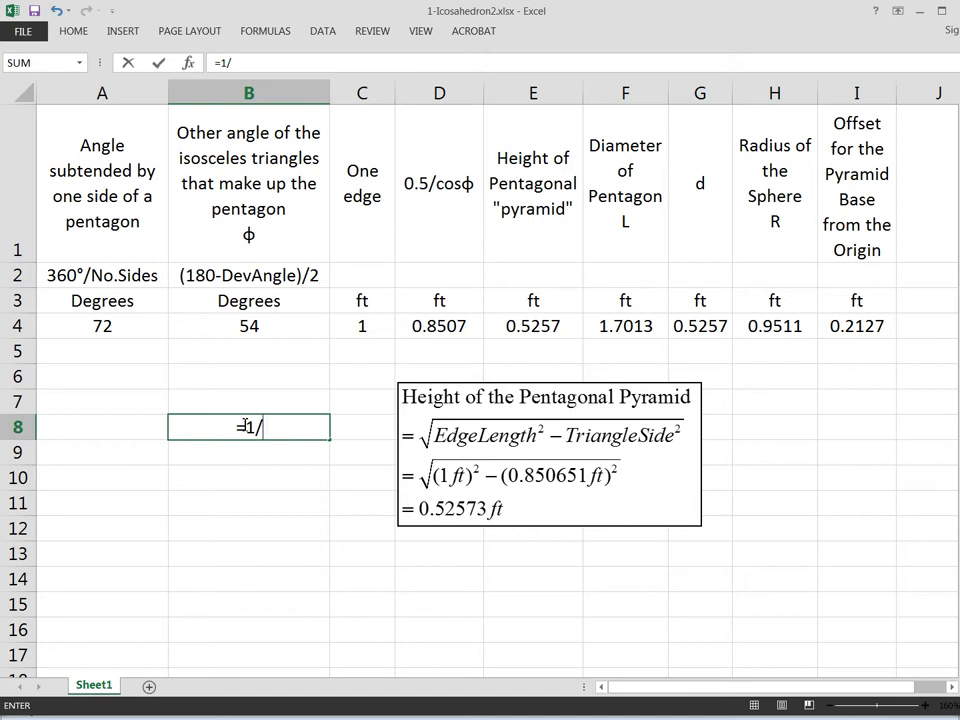
text(v)
key(BackSpace)
text(1.176)
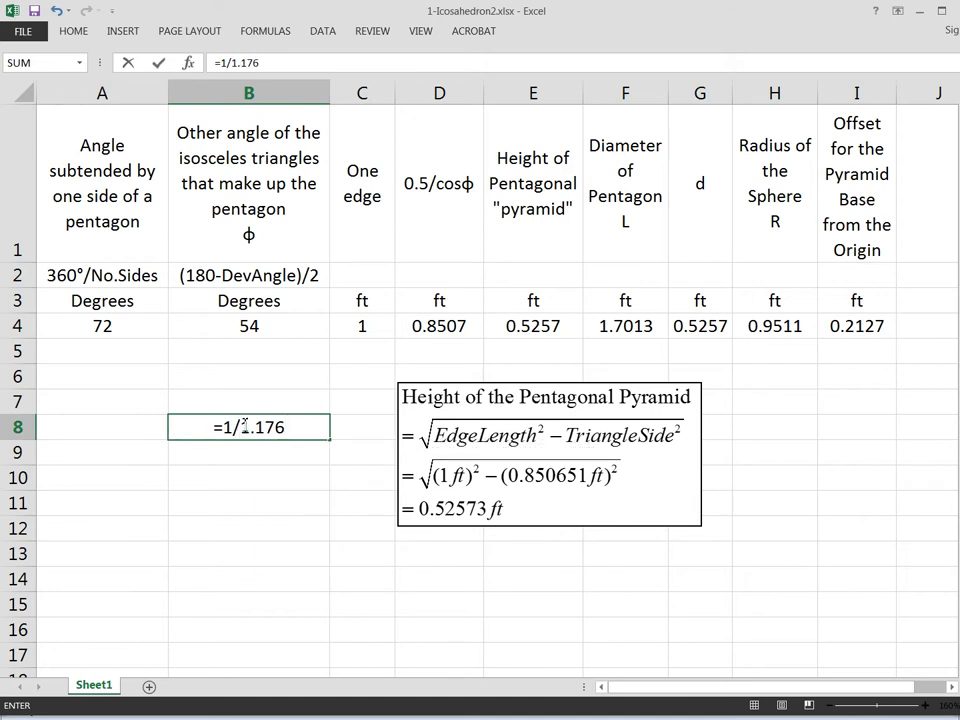
key(Return)
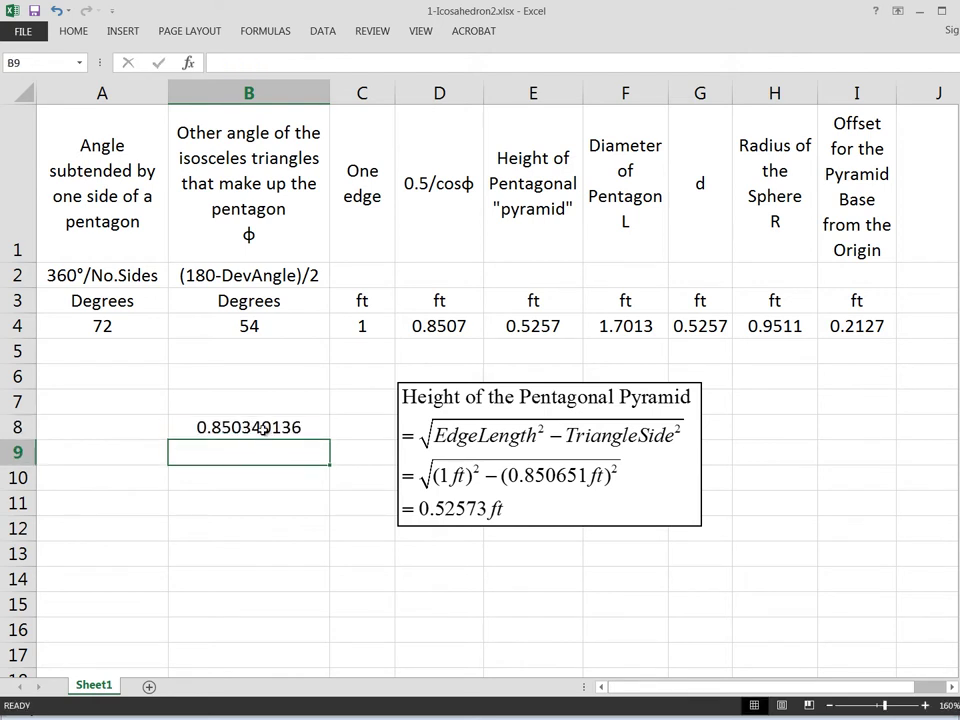
Step: Copy the result in B8, switch to Multiframe and rescale the whole frame by 0.850340136 in x, y and z
click(254, 427)
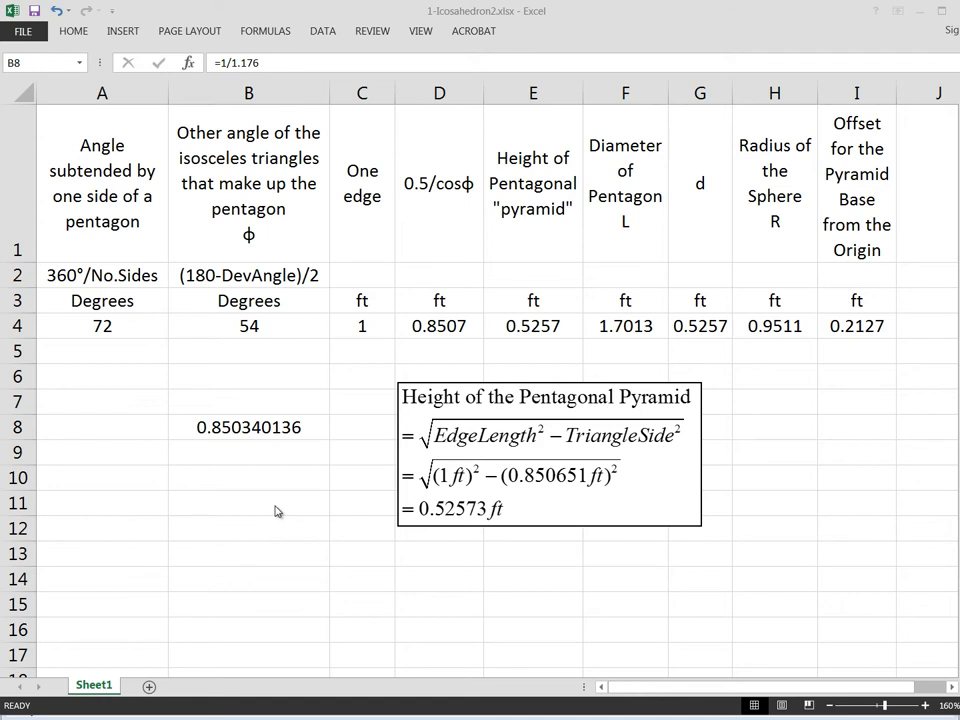
click(222, 424)
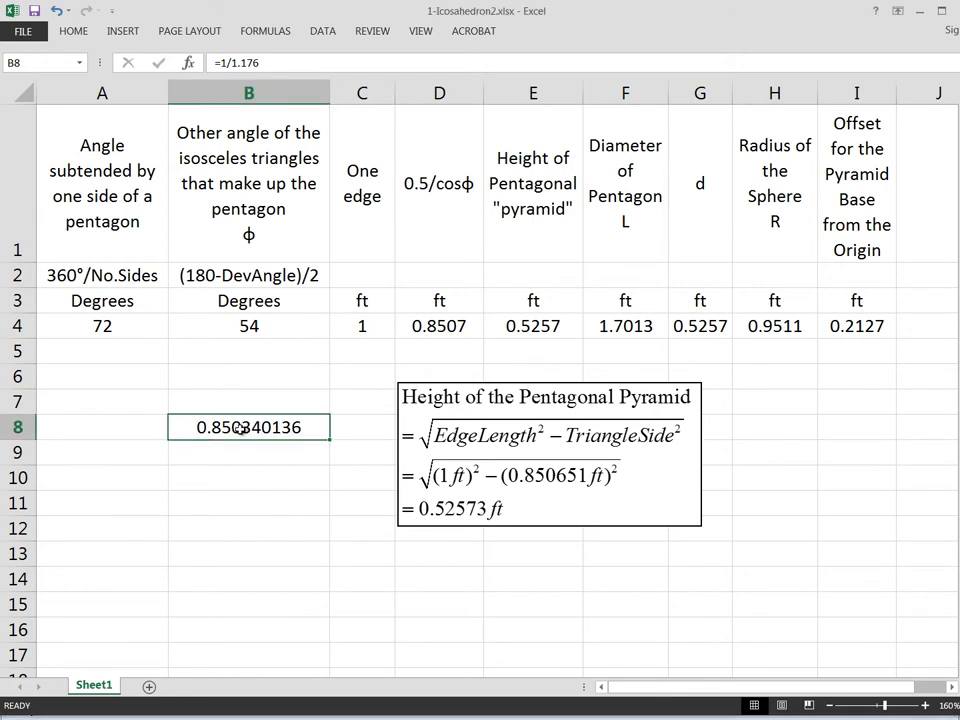
key(ctrl+c)
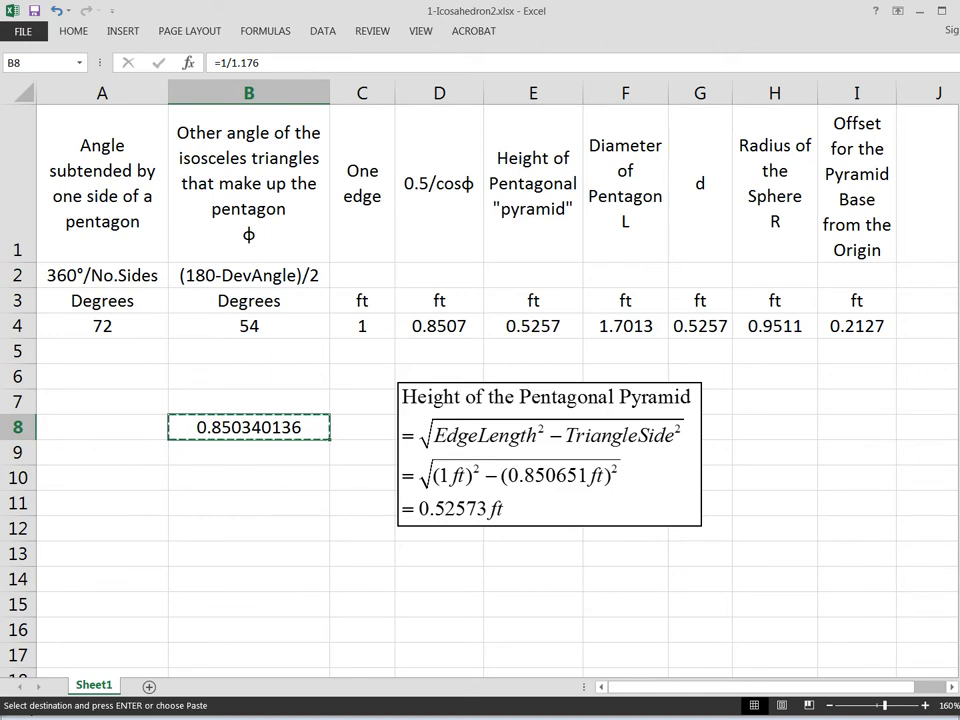
key(alt+Tab)
mouse_move(236, 285)
mouse_down()
mouse_move(746, 523)
mouse_move(768, 565)
mouse_up()
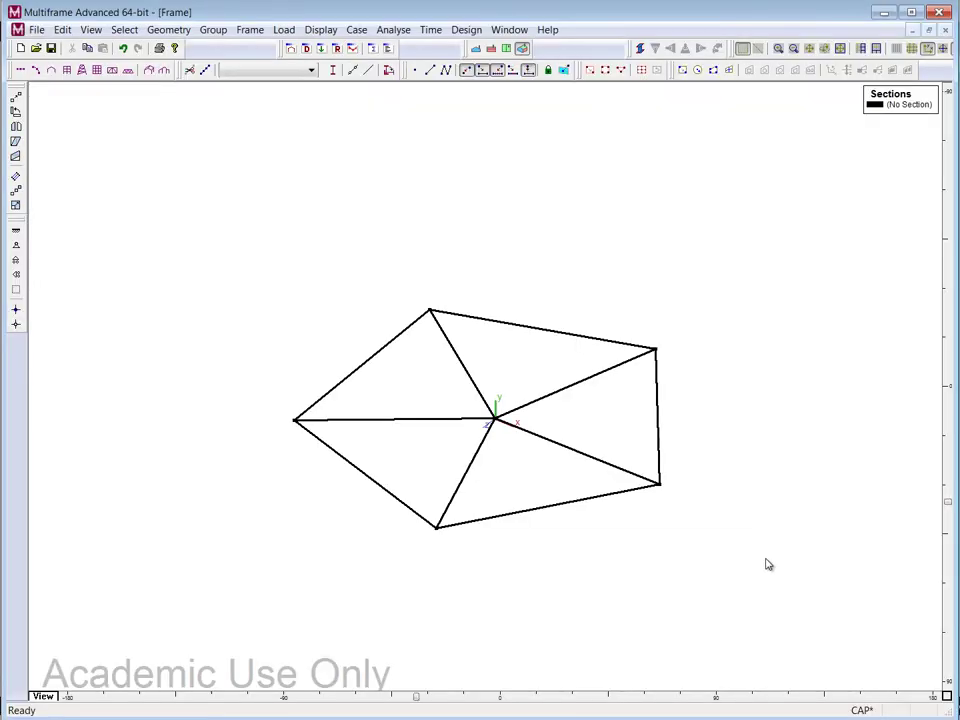
click(170, 30)
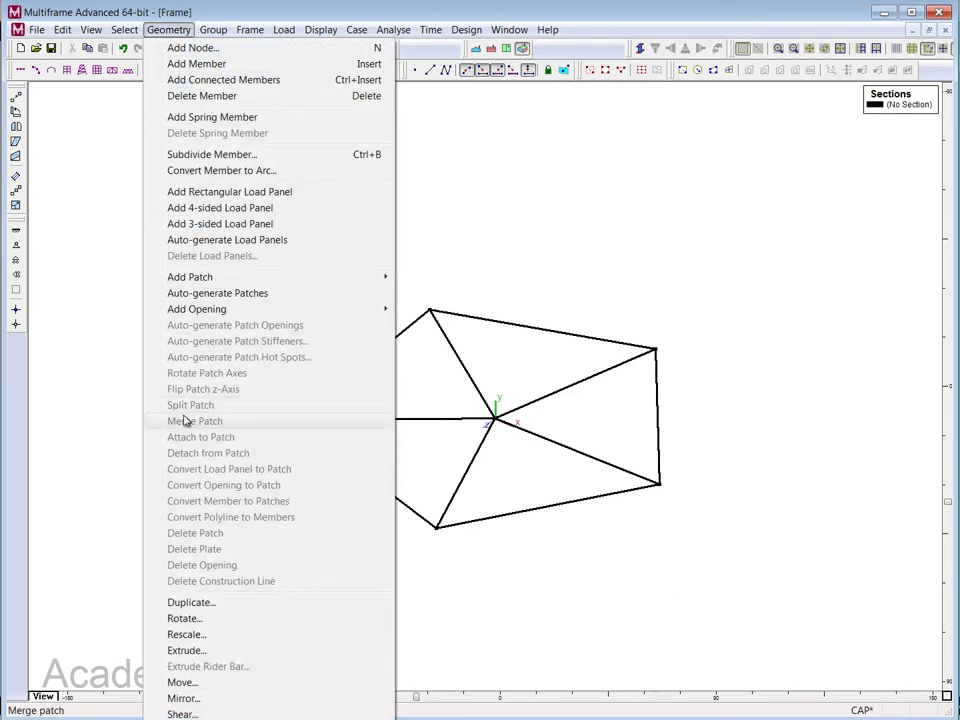
click(190, 635)
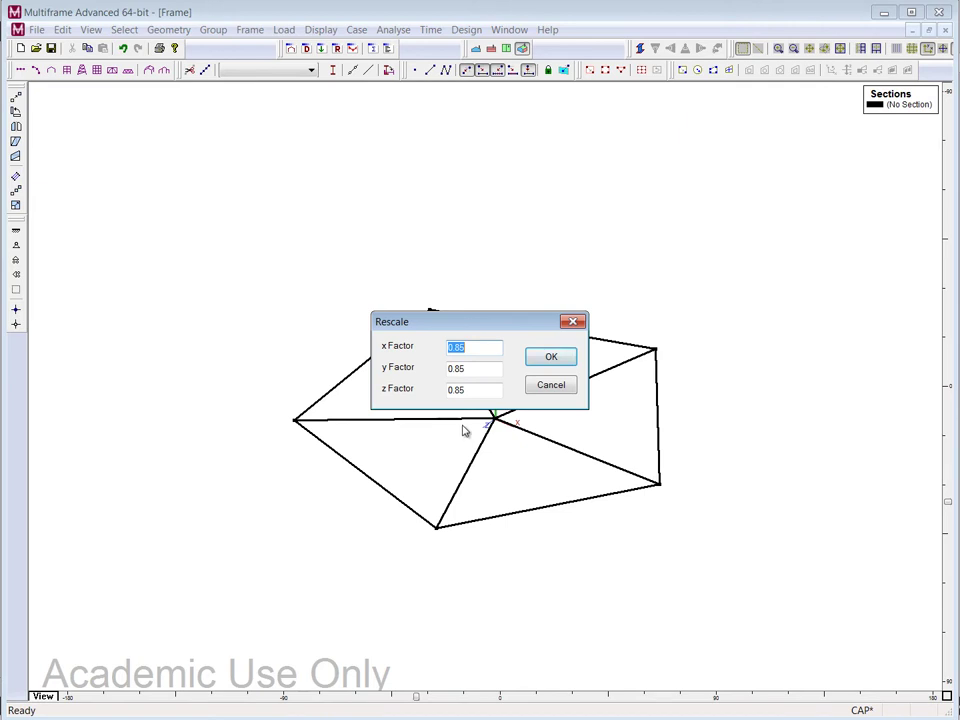
key(ctrl+v)
drag(471, 370, 433, 375)
key(ctrl+v)
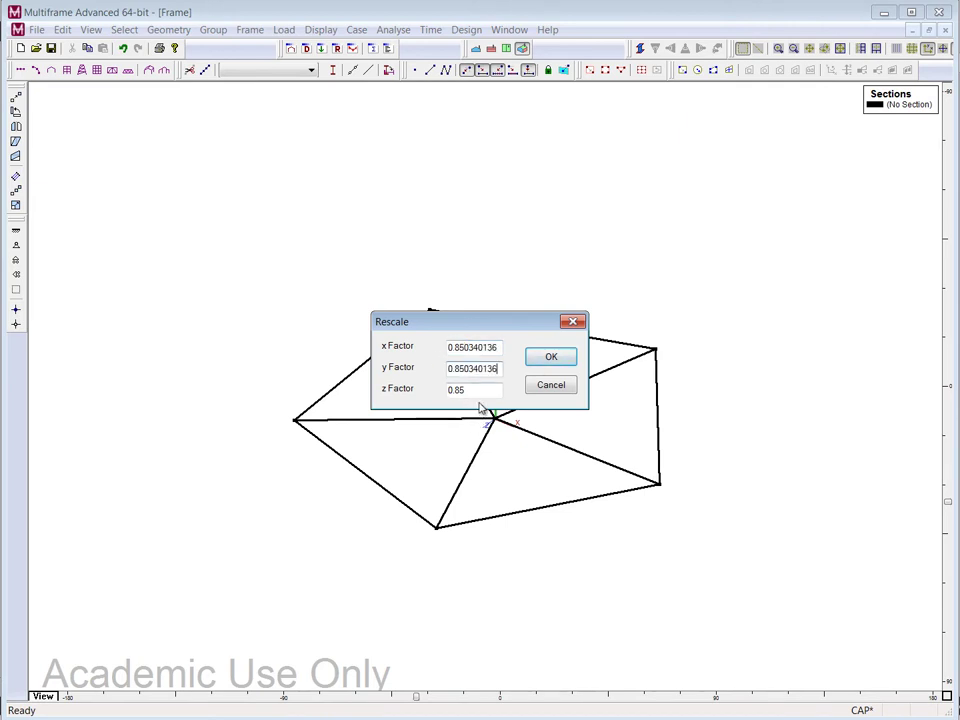
drag(479, 390, 419, 392)
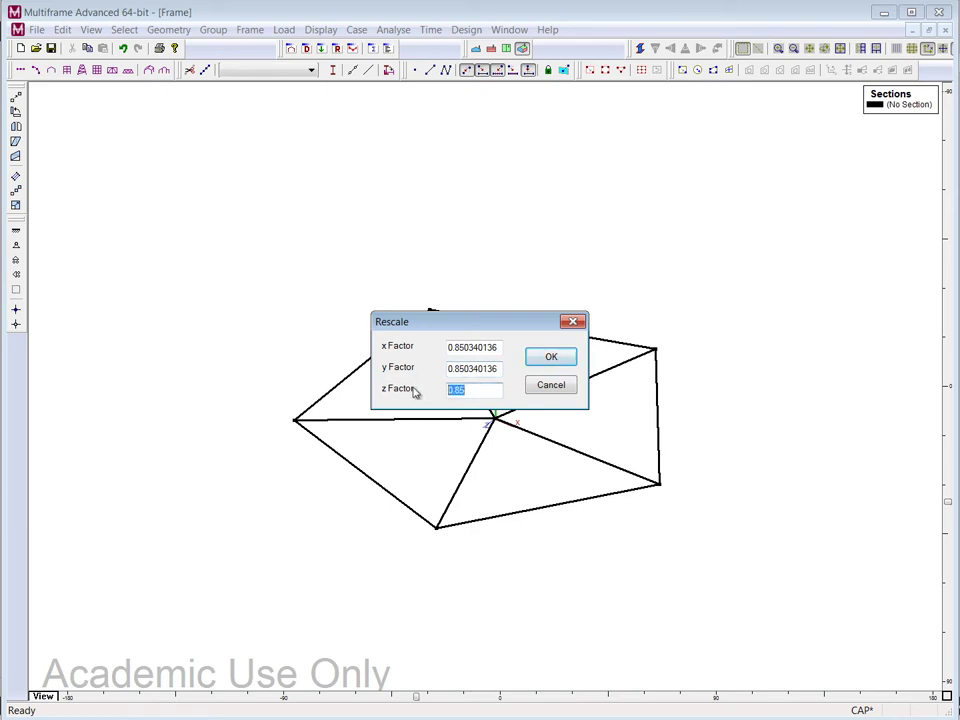
key(ctrl+v)
click(569, 360)
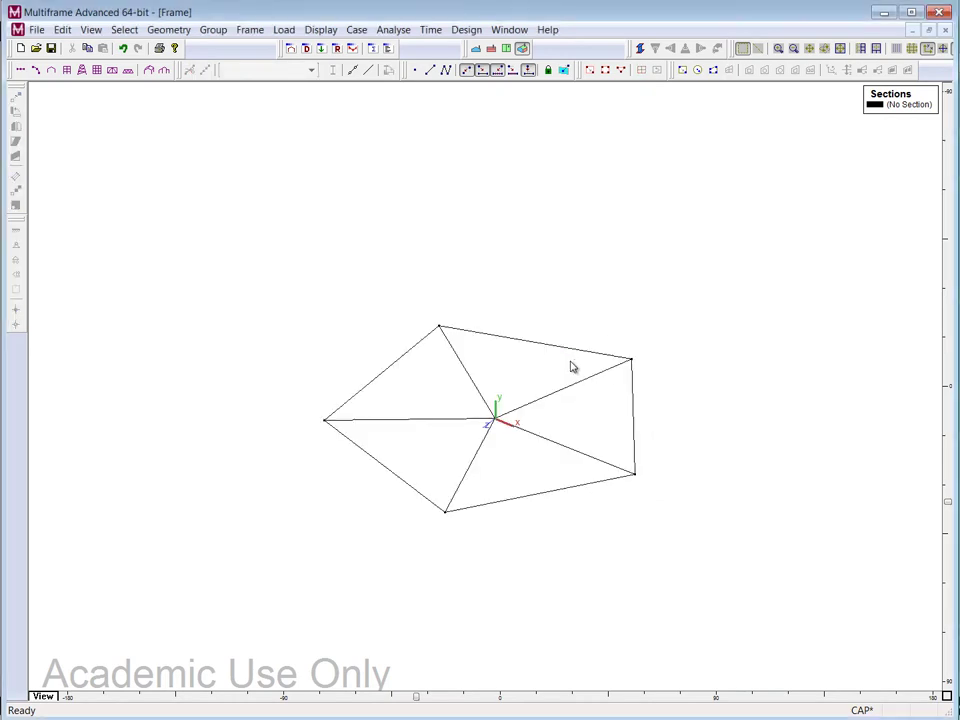
Step: Check the length of the pentagon edge between joints 2 and 3, and switch to the plan view of the frame
double_click(635, 441)
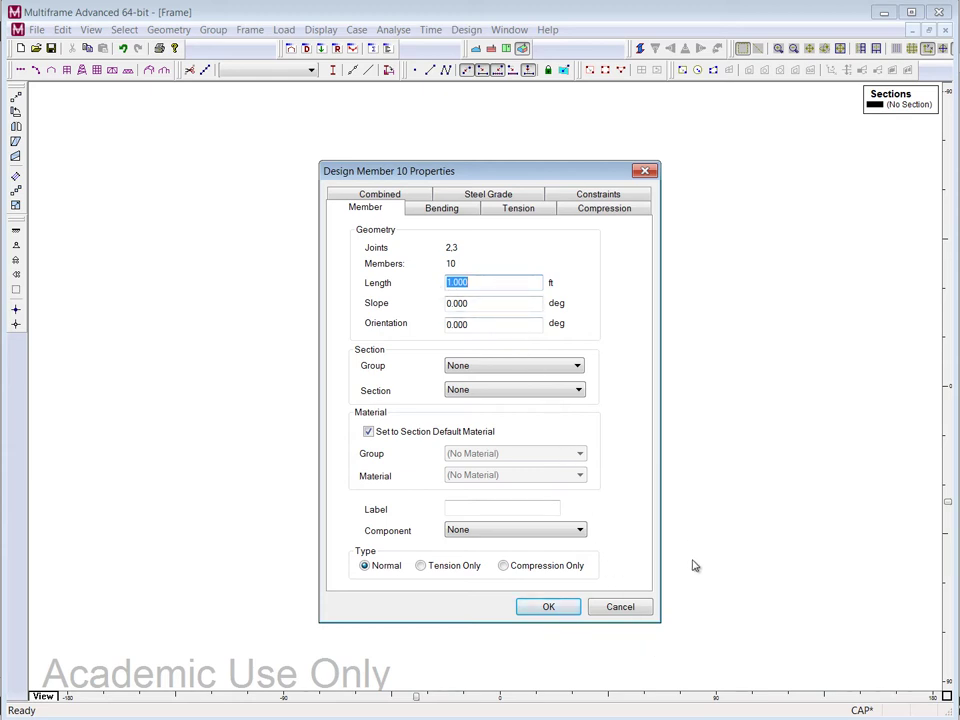
click(615, 606)
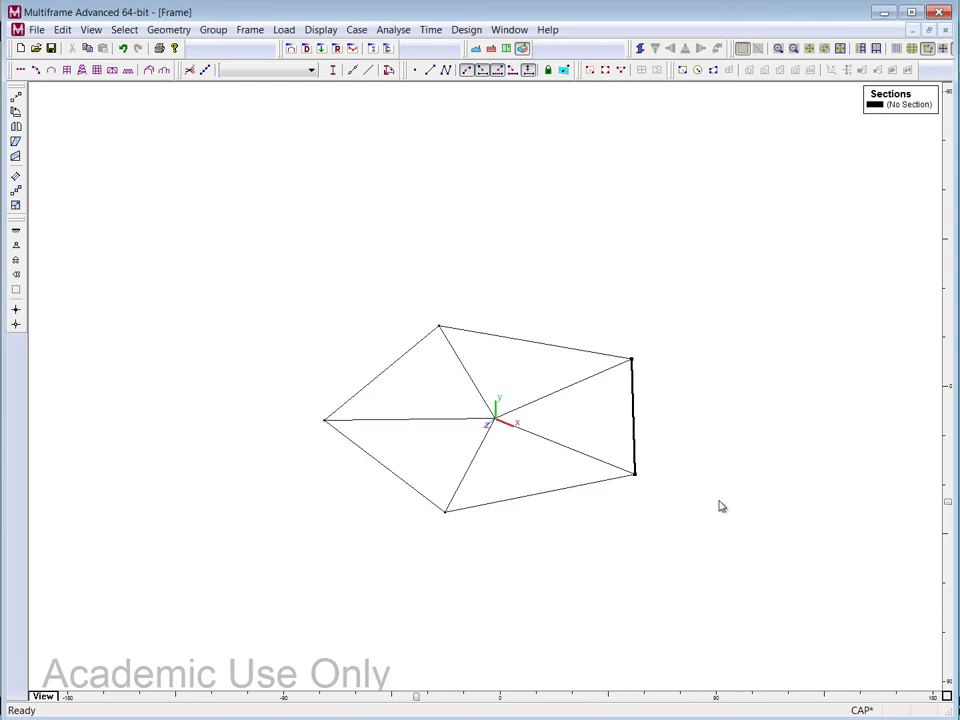
click(725, 508)
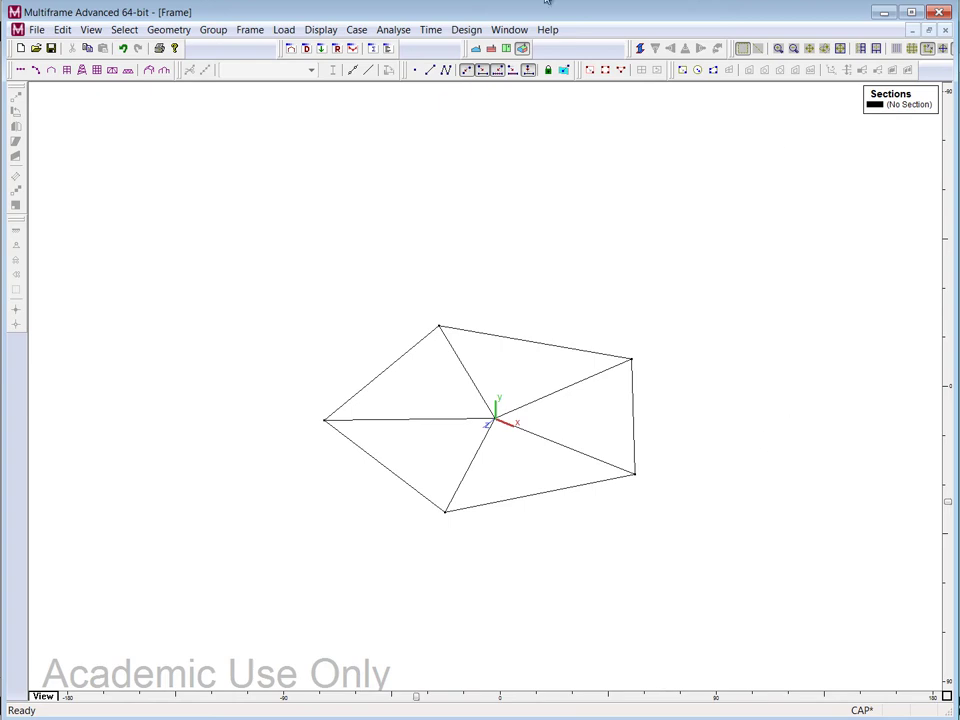
click(507, 48)
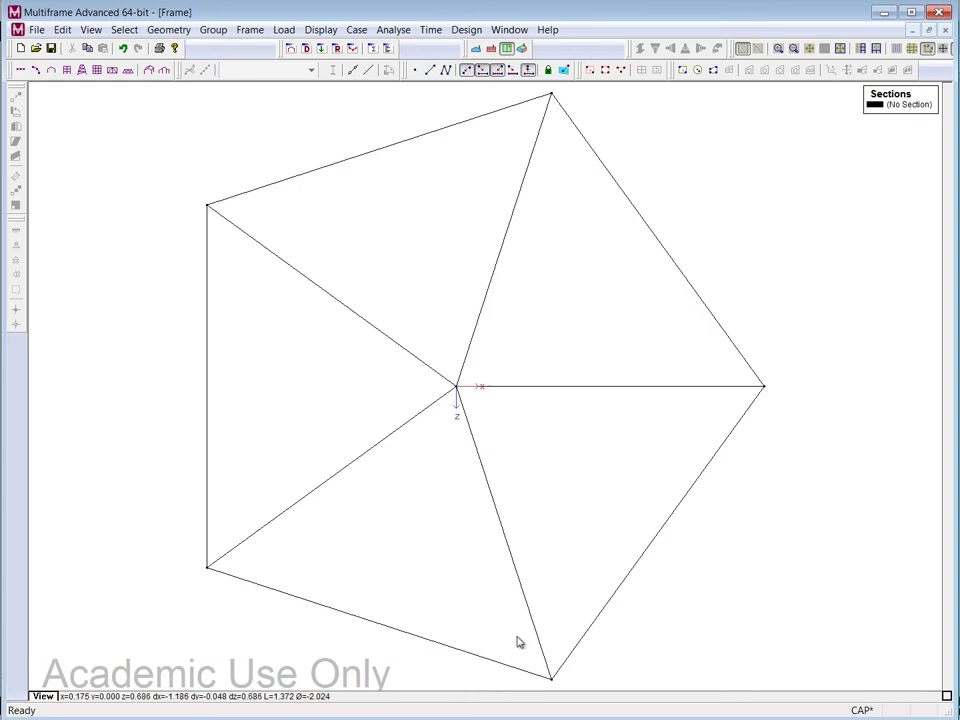
Step: Show the frame in the 3D view and check the lengths of the spoke to joint 2 and the pentagon edge between joints 6 and 2
click(522, 49)
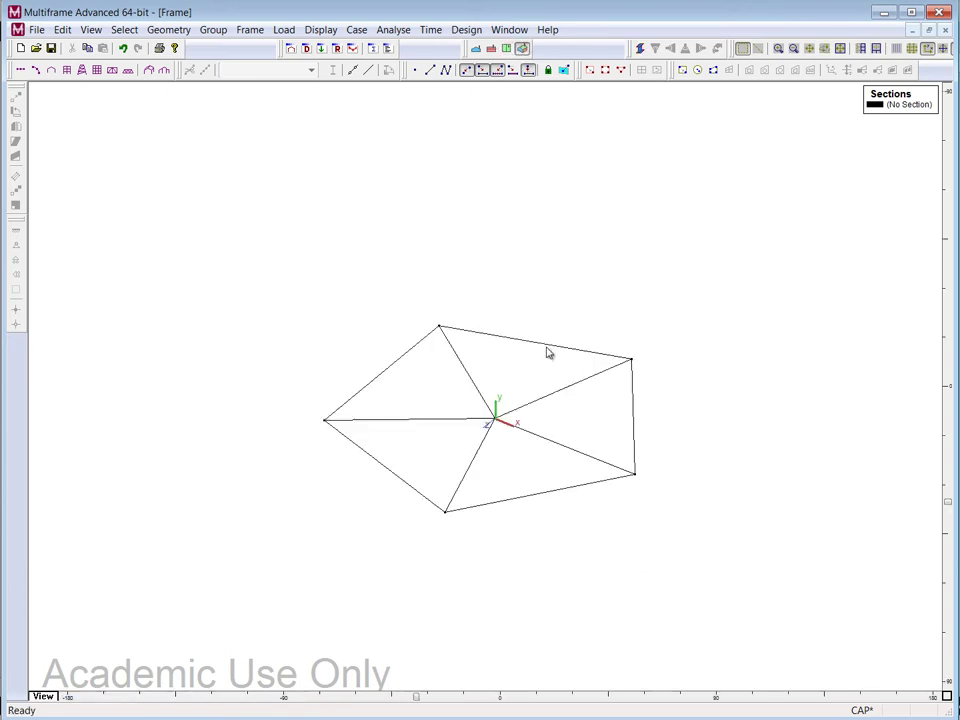
double_click(550, 447)
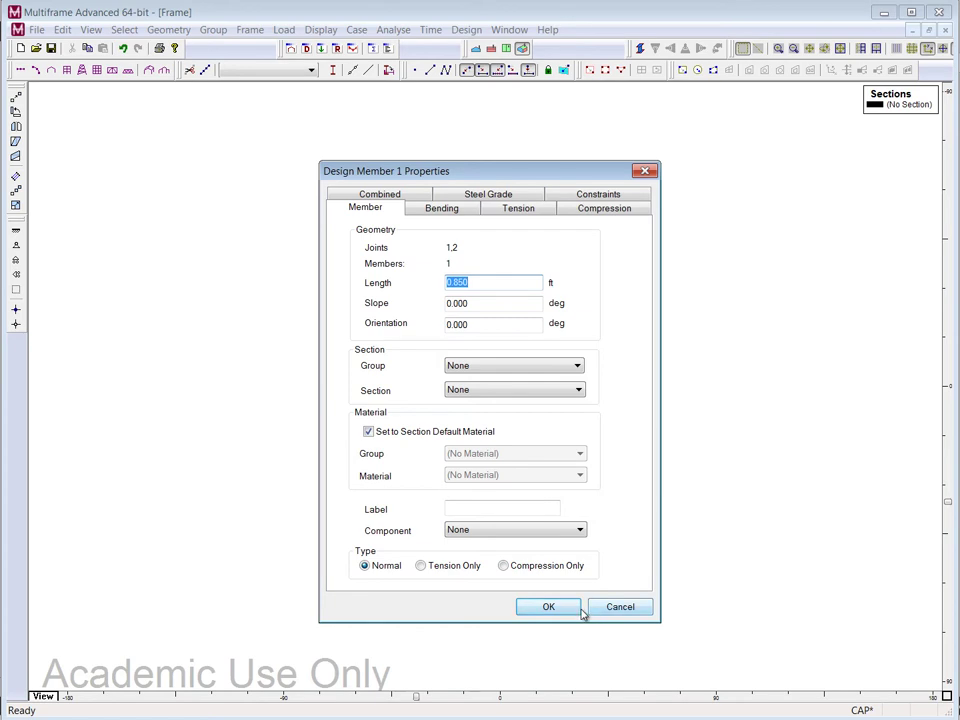
click(616, 611)
click(566, 494)
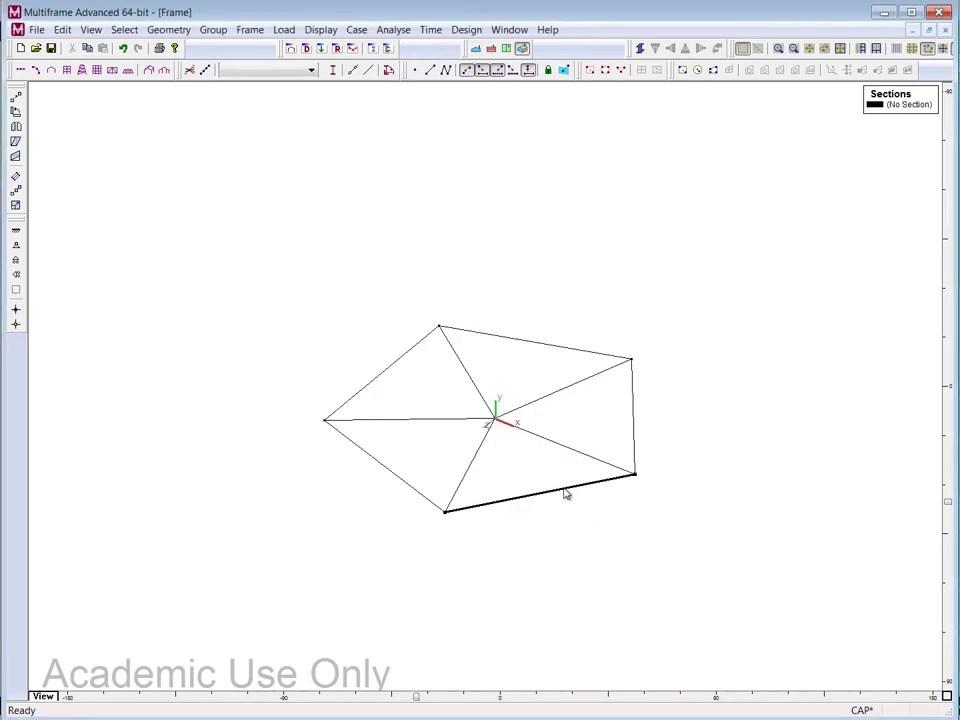
double_click(566, 494)
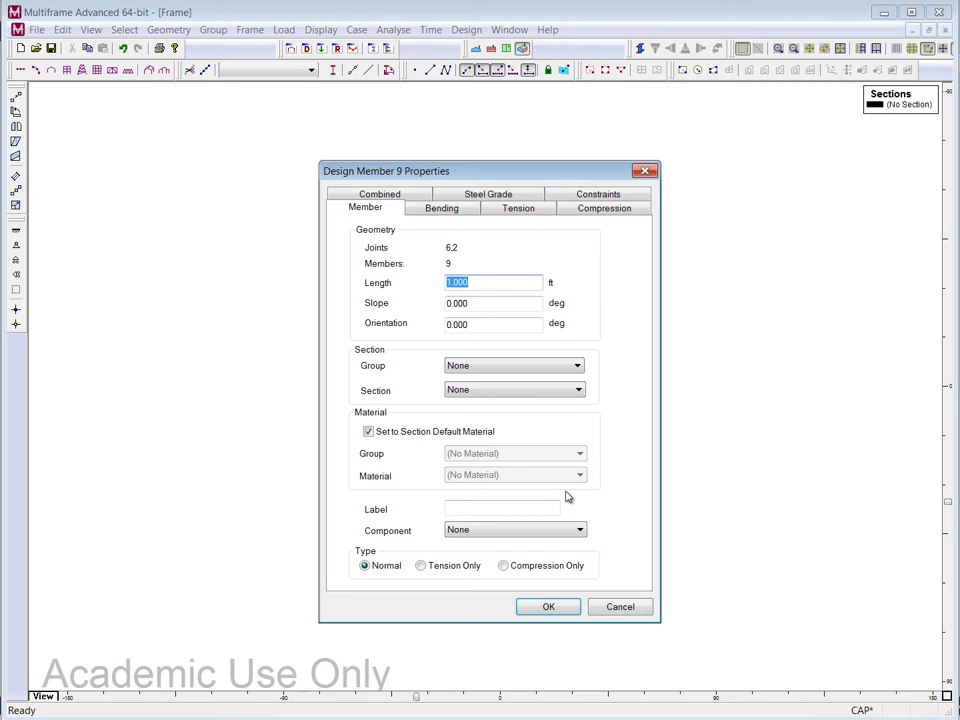
click(634, 608)
click(731, 512)
Step: Extrude the pentagon's centre joint 0.5 ft in the y direction to create a vertical member
drag(445, 395, 532, 460)
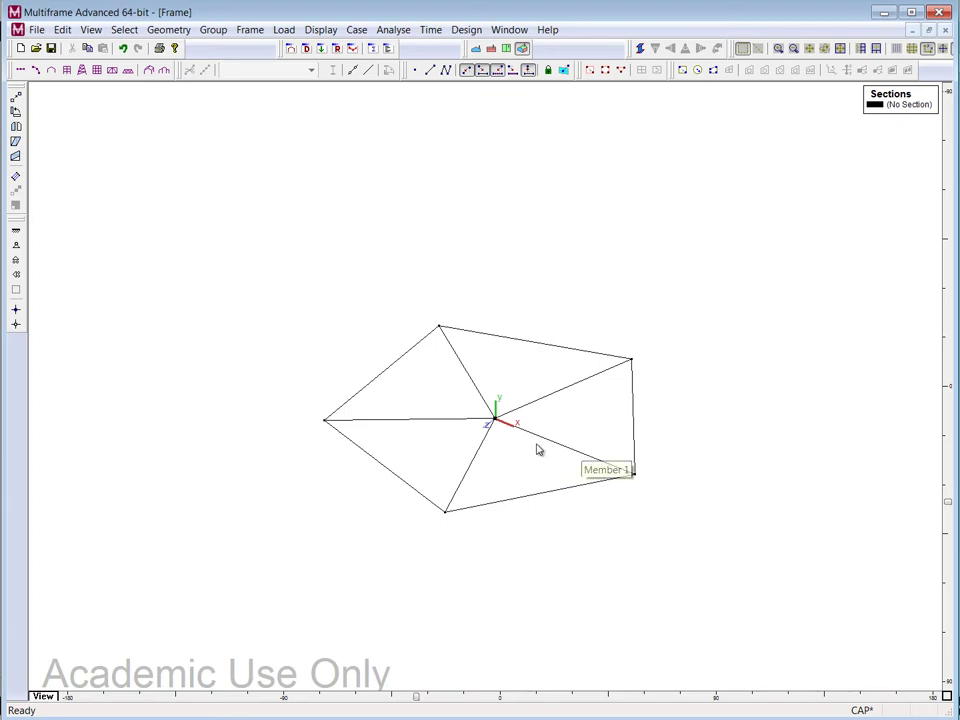
click(170, 30)
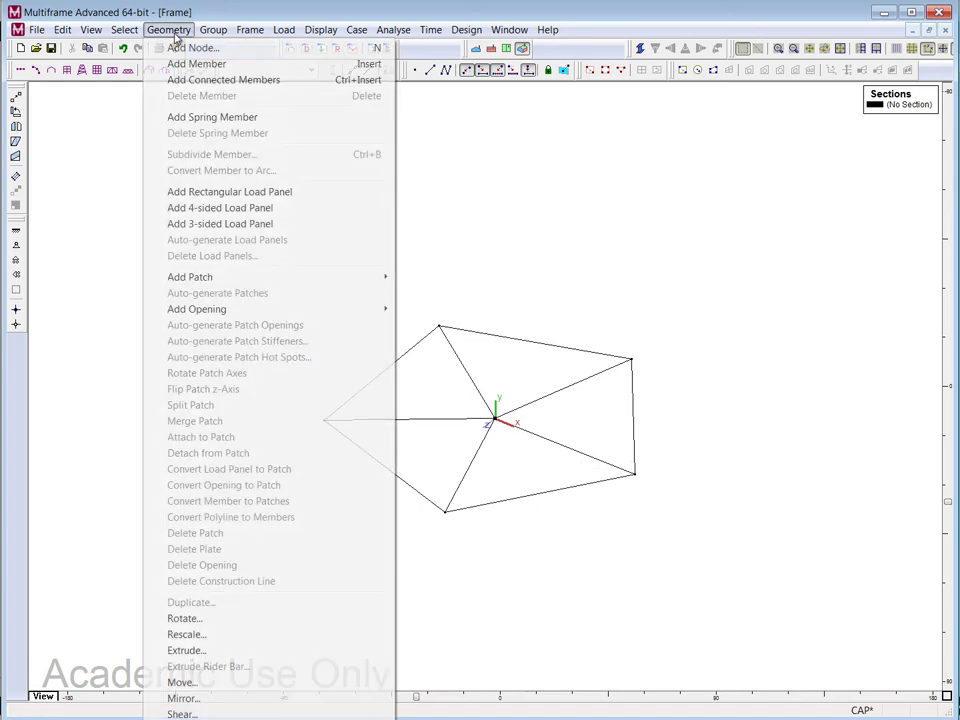
click(195, 650)
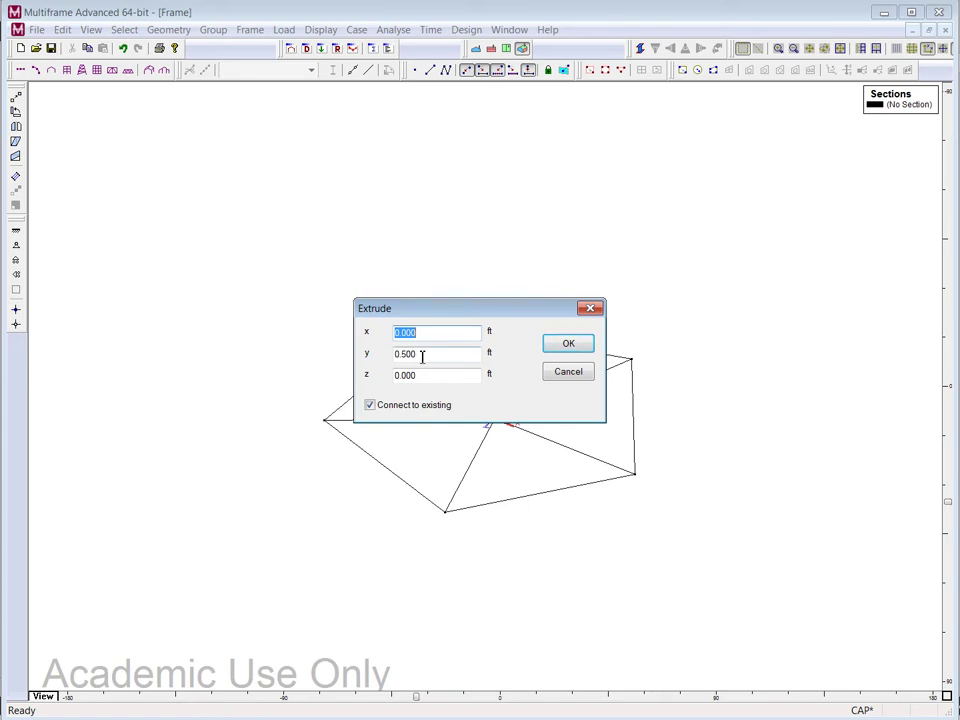
drag(421, 357, 366, 357)
key(BackSpace)
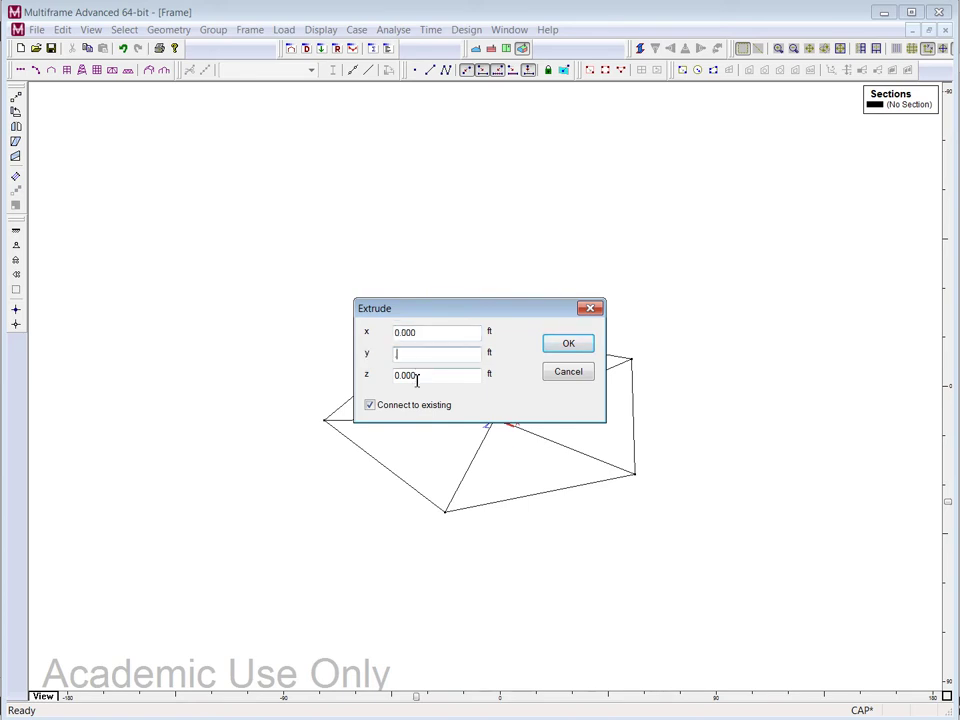
text(.5)
click(562, 345)
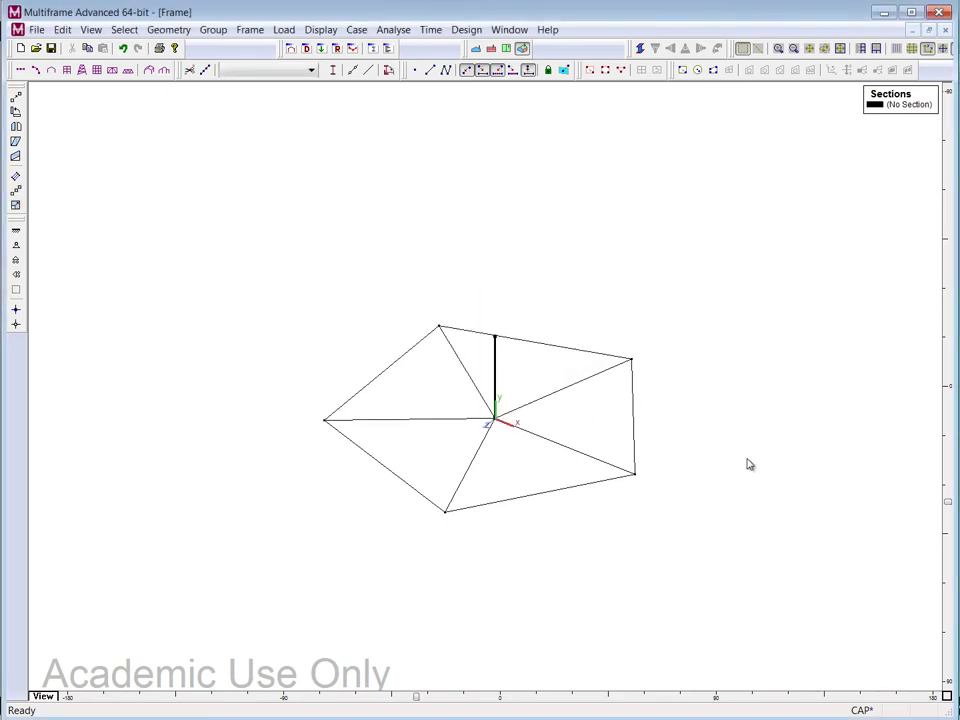
Step: Draw connected members from the front corner of the pentagon up to the apex and down to joint 2
scroll(750, 464, up, 2)
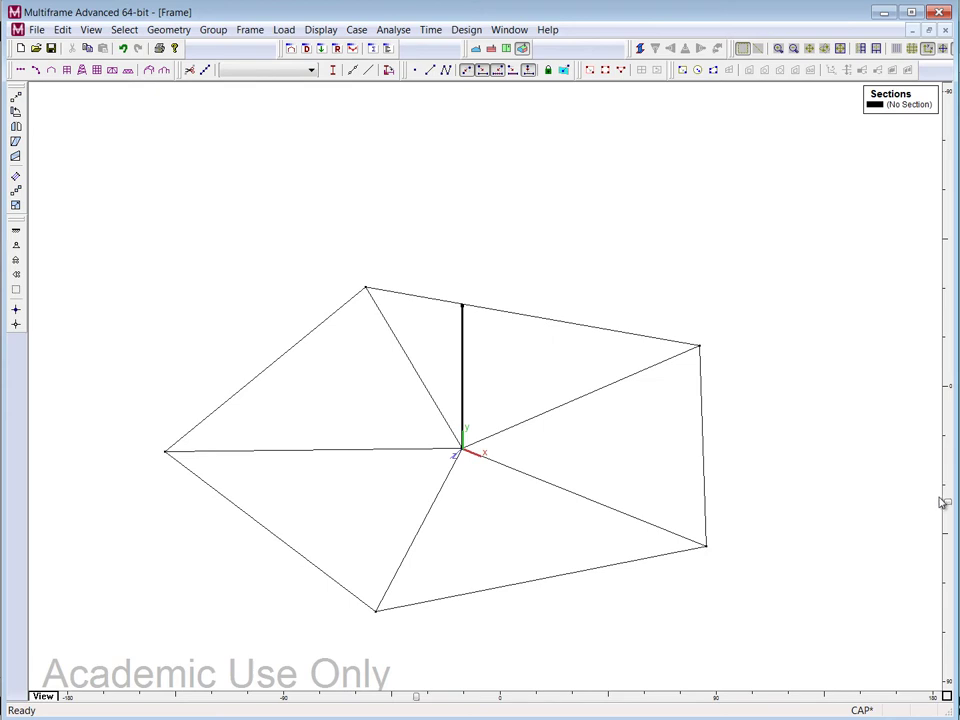
drag(950, 505, 950, 445)
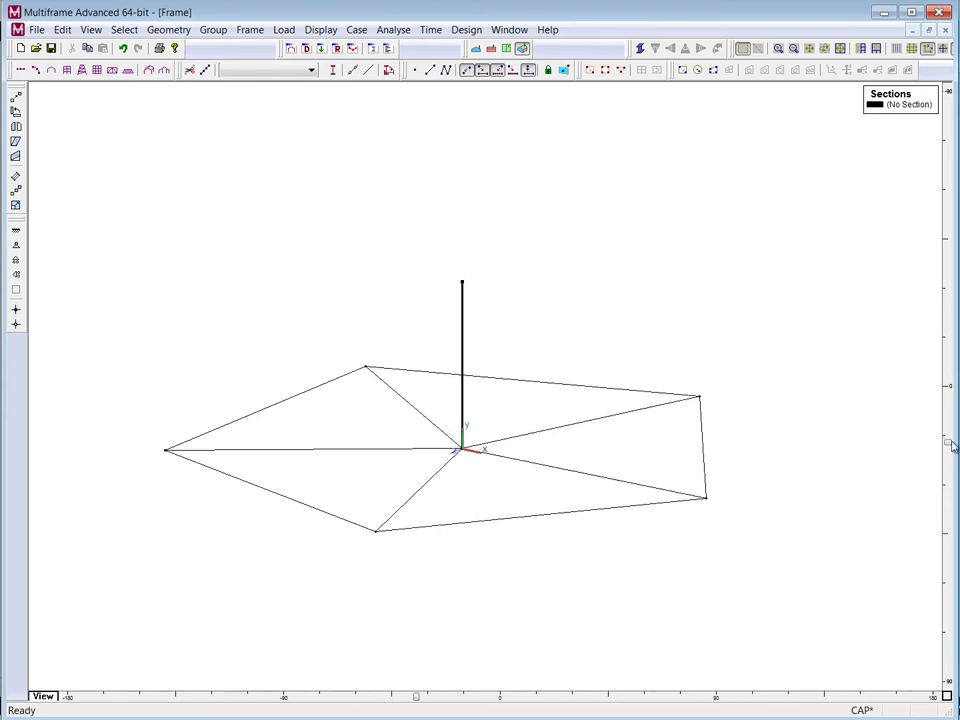
click(793, 459)
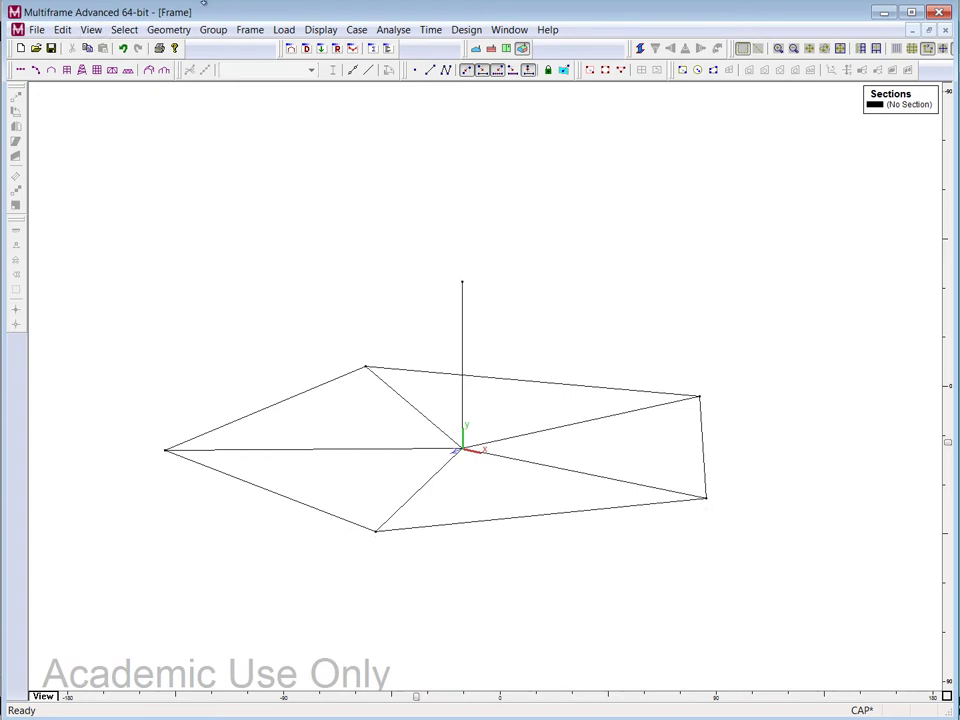
click(448, 72)
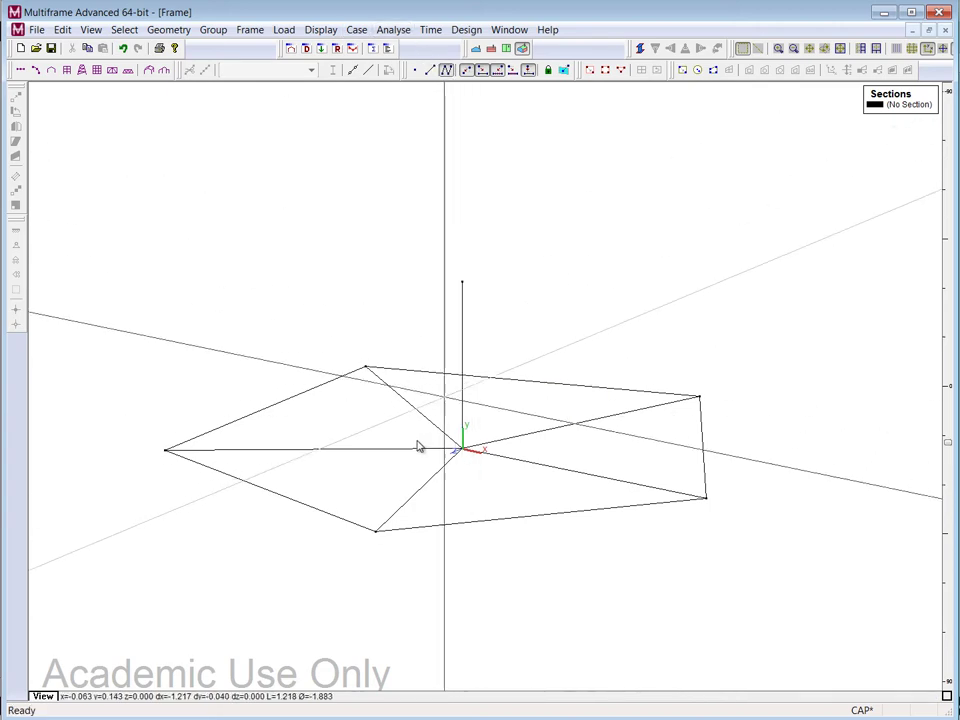
drag(377, 531, 706, 337)
key(Escape)
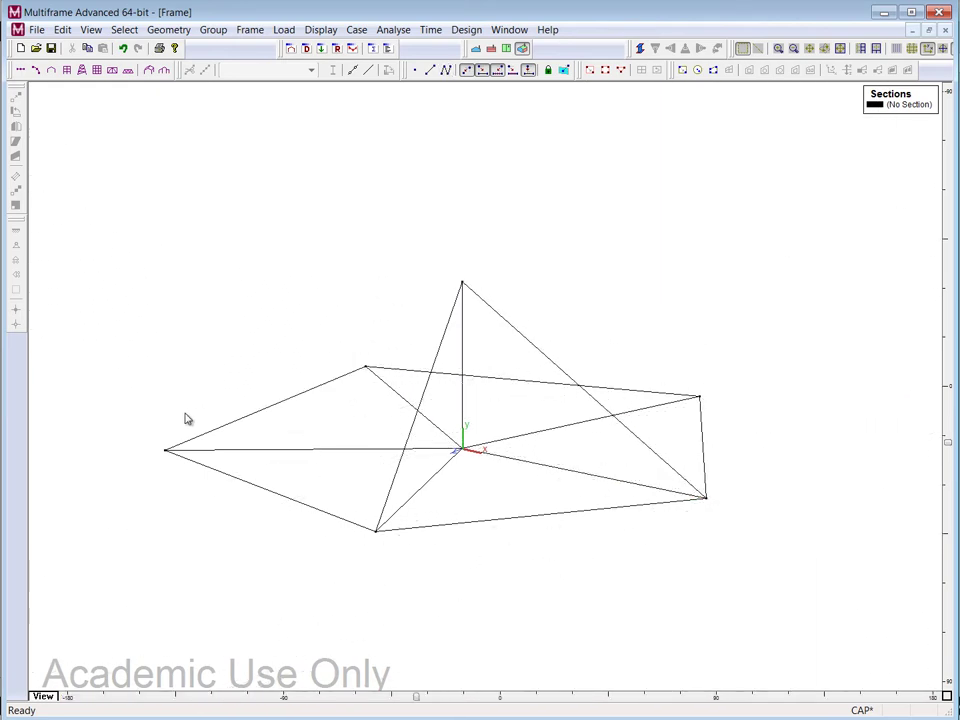
Step: Draw members joining the apex to the three remaining pentagon corners to complete the pyramid's sloping edges
click(447, 69)
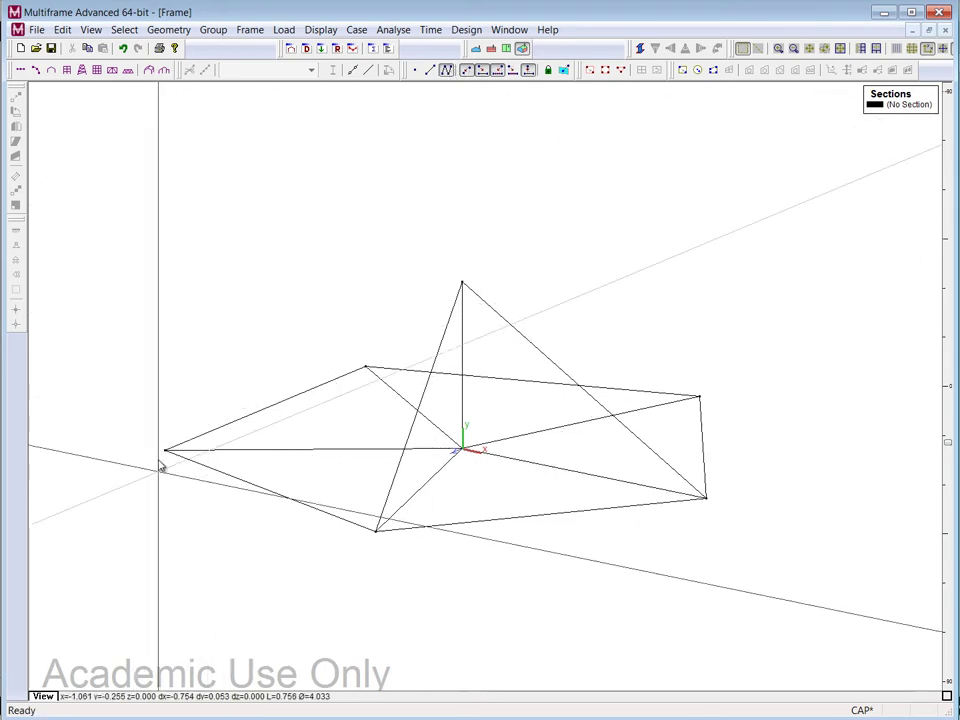
drag(165, 450, 461, 283)
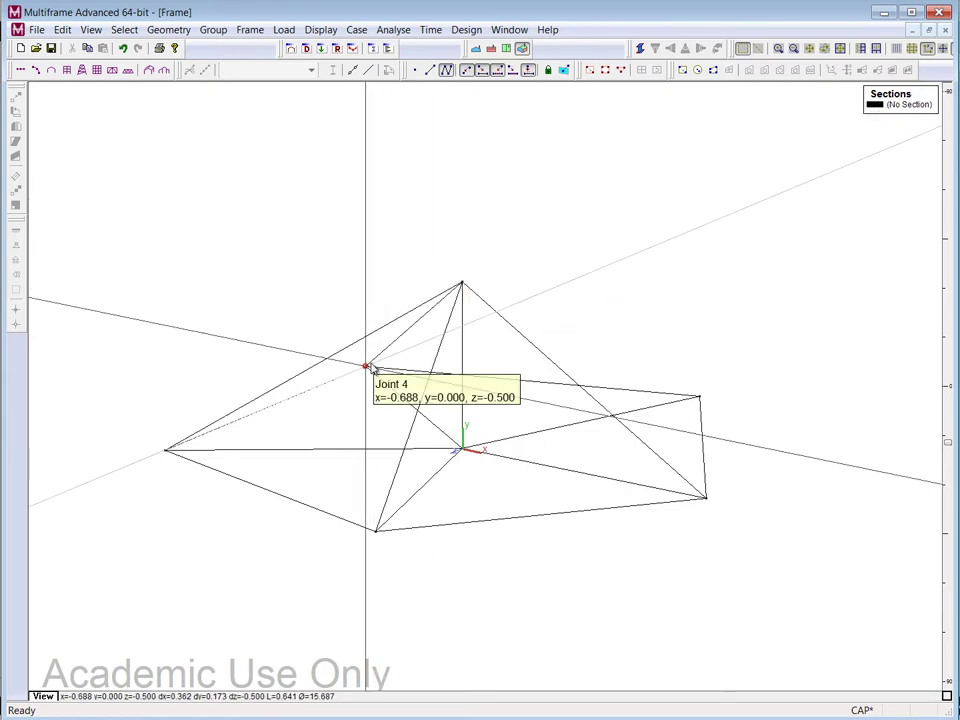
key(Escape)
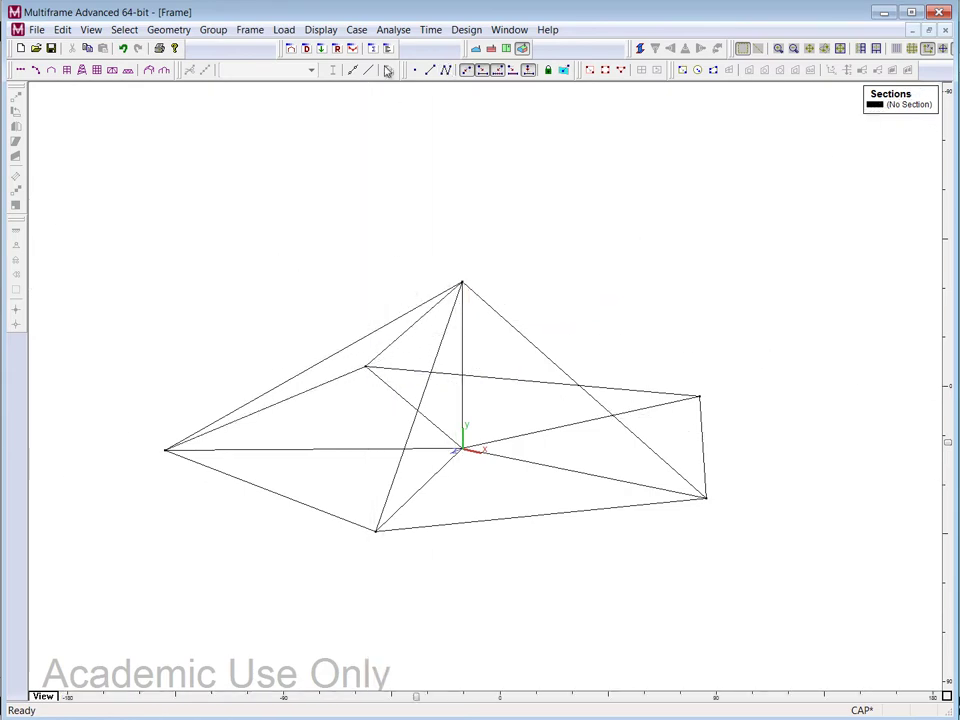
click(429, 70)
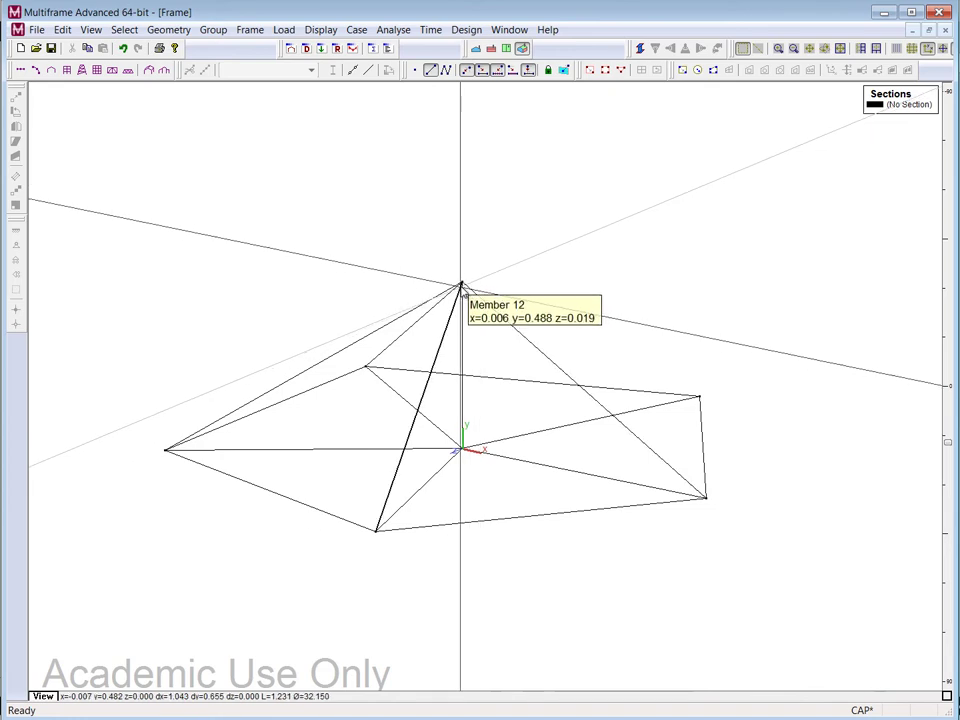
mouse_move(462, 288)
mouse_down()
mouse_move(703, 377)
mouse_move(707, 403)
mouse_move(699, 397)
mouse_up()
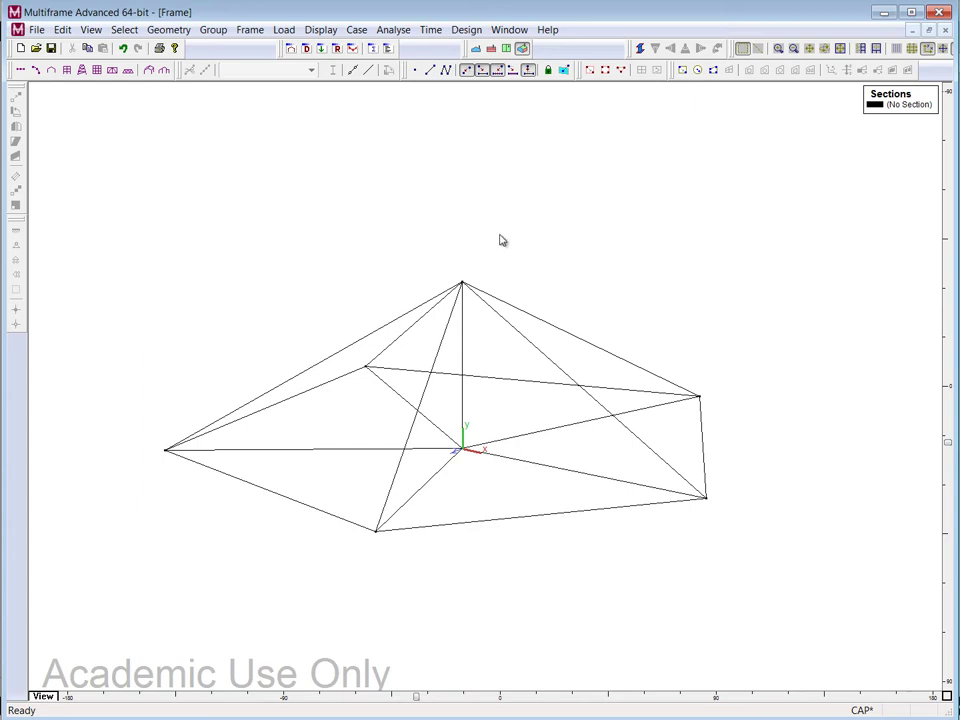
Step: Check the lengths of the base spoke to joint 3 and the sloping member from the apex to joint 3
click(560, 431)
double_click(575, 426)
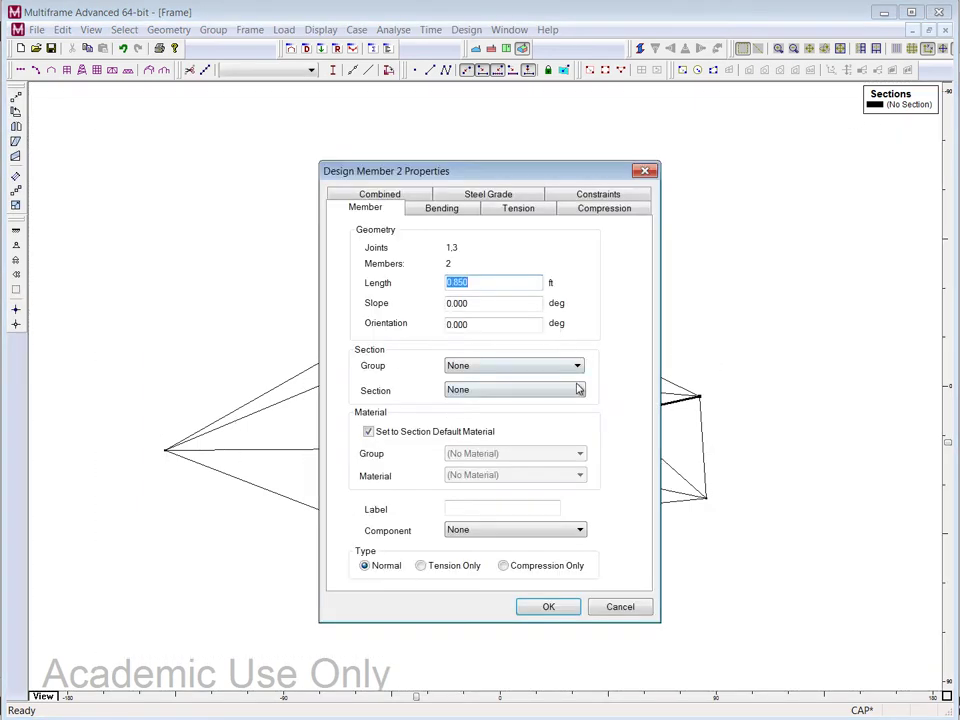
click(620, 607)
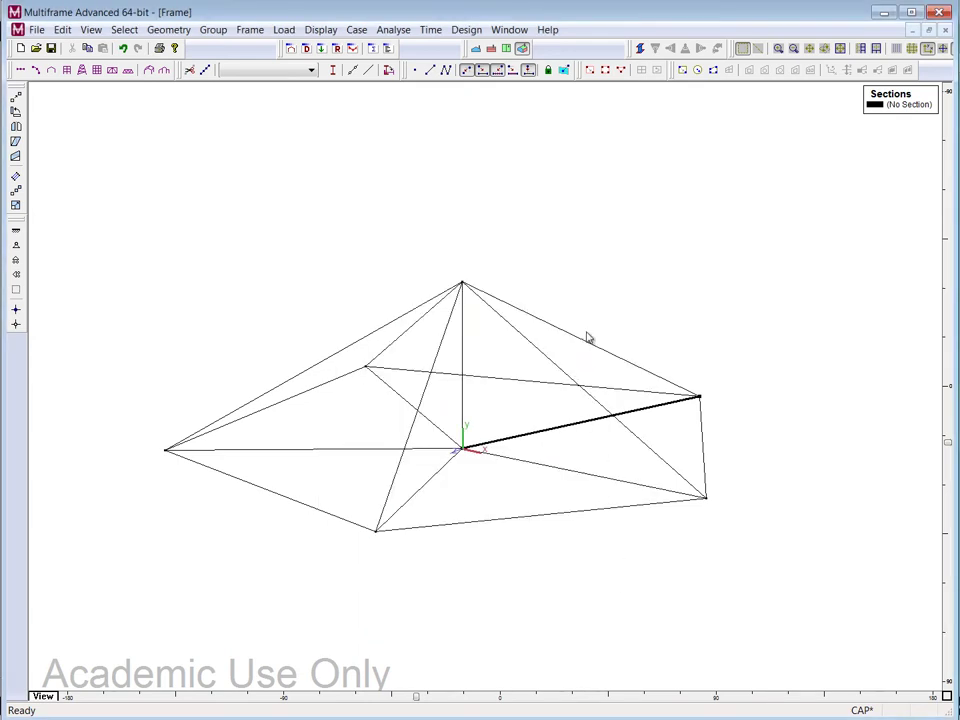
double_click(587, 347)
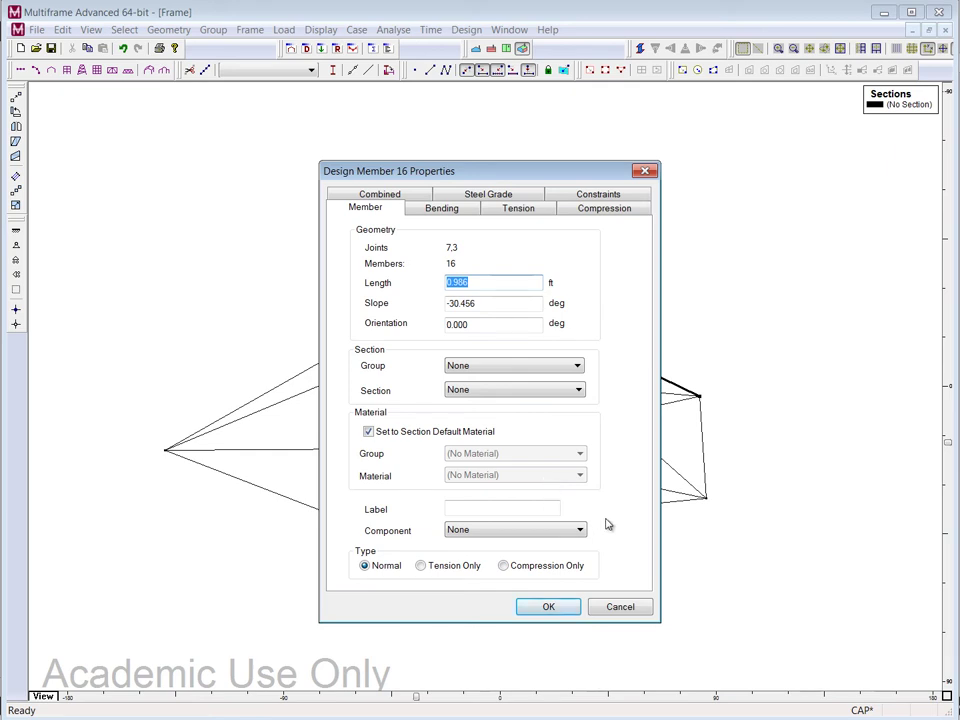
click(630, 608)
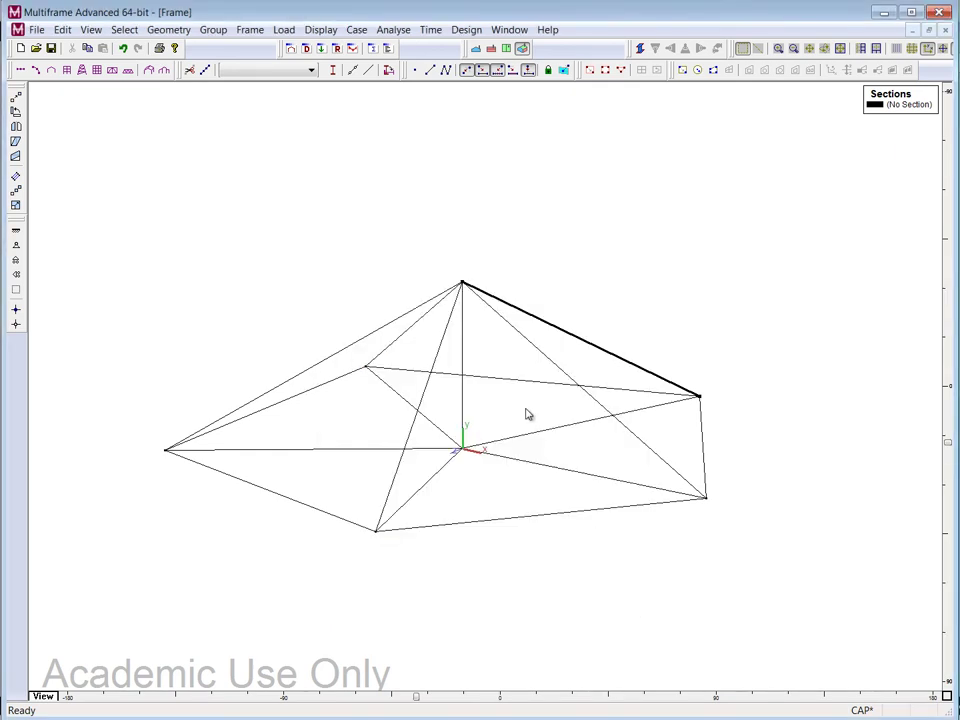
Step: Trace the right triangle formed by the vertical member, the sloping member and the spoke to joint 2, and check that spoke's length
click(463, 349)
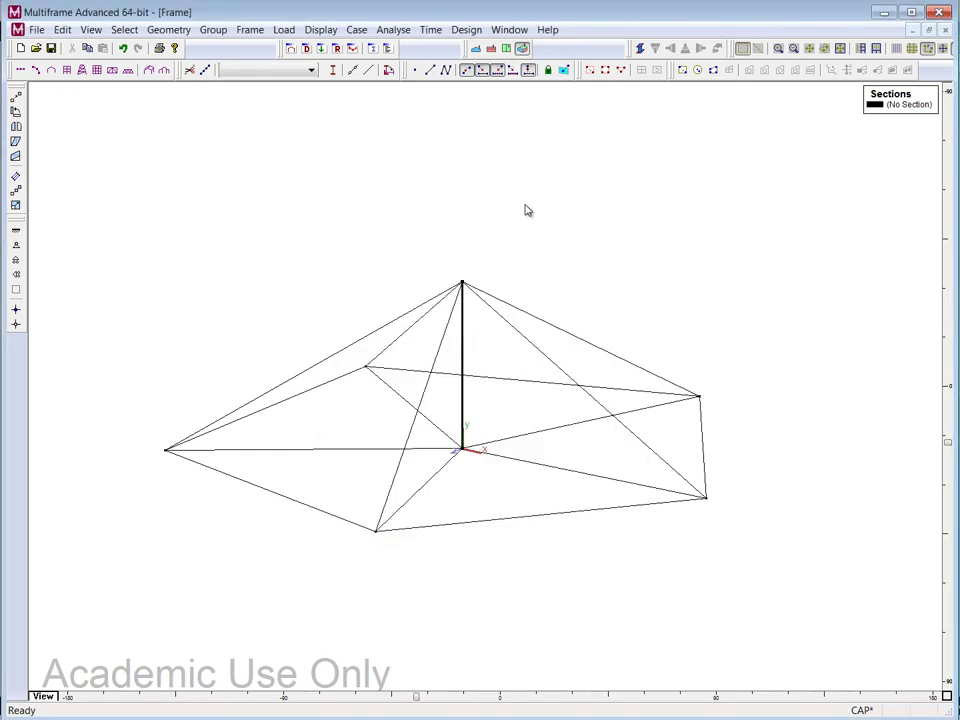
click(529, 206)
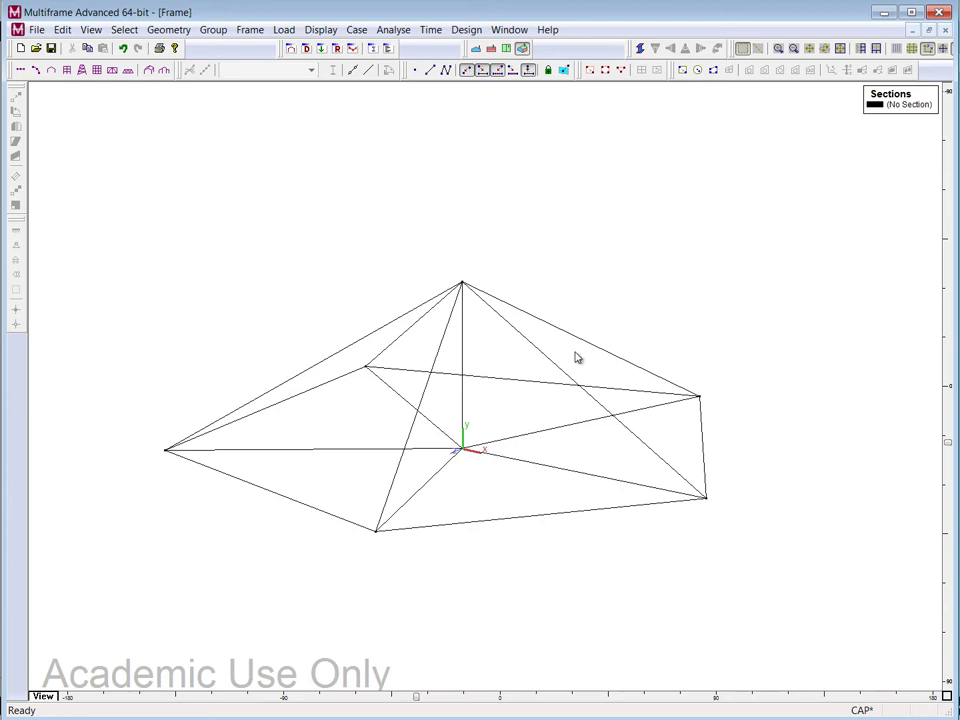
click(462, 354)
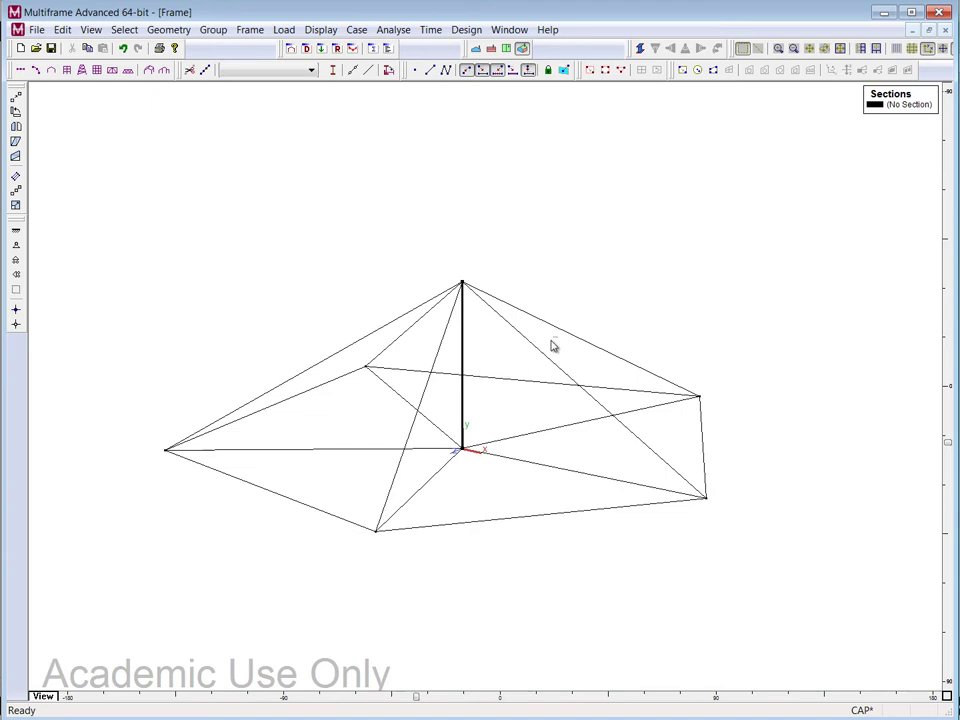
drag(551, 343, 531, 364)
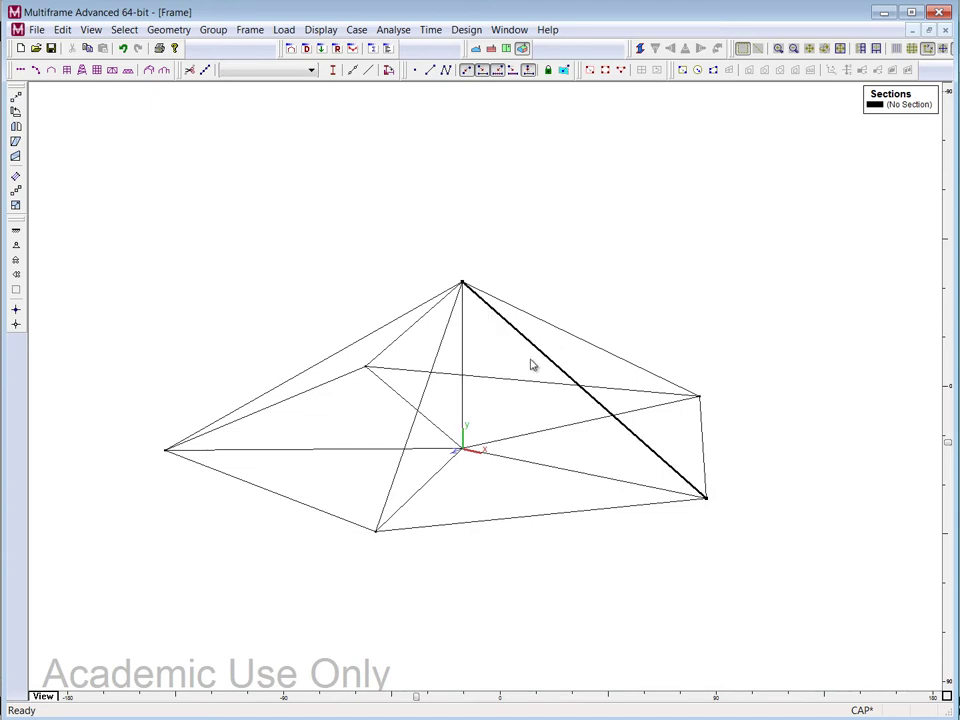
drag(602, 465, 587, 489)
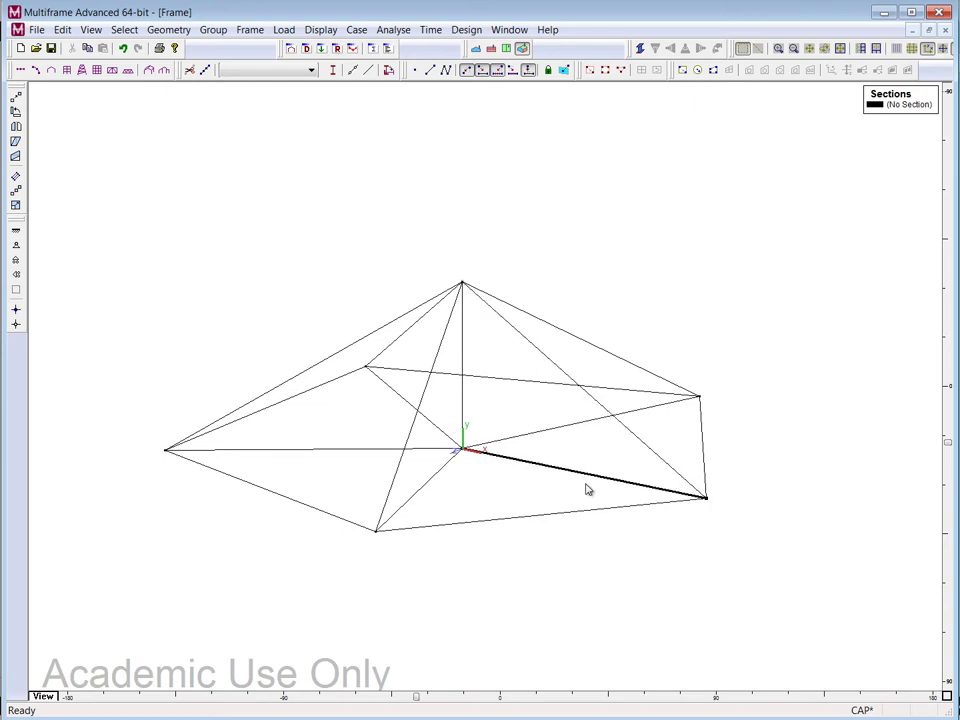
double_click(576, 478)
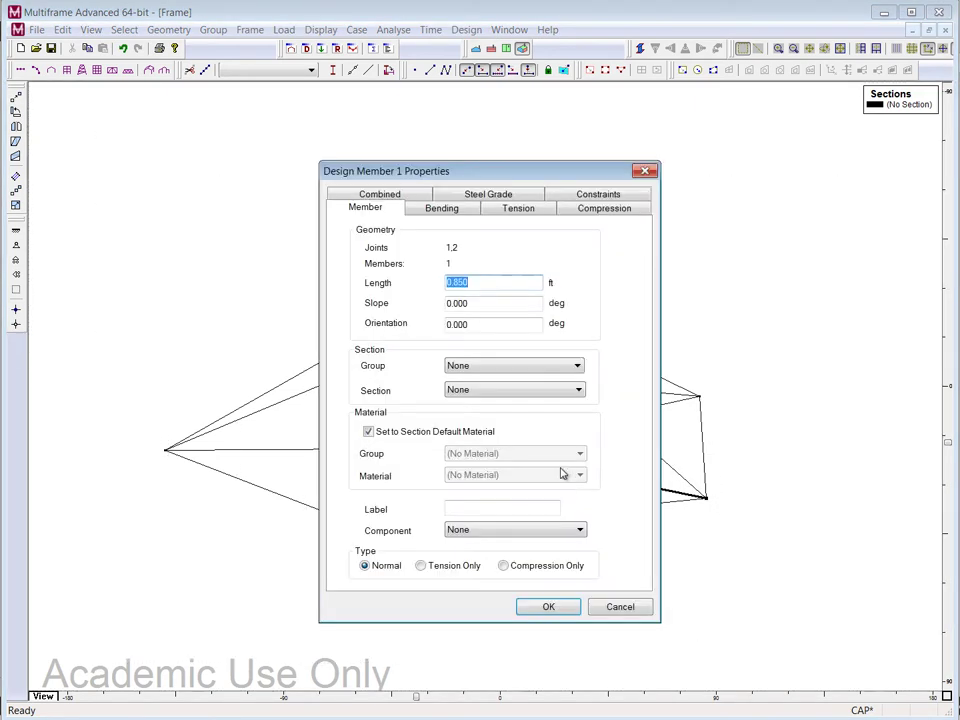
click(619, 607)
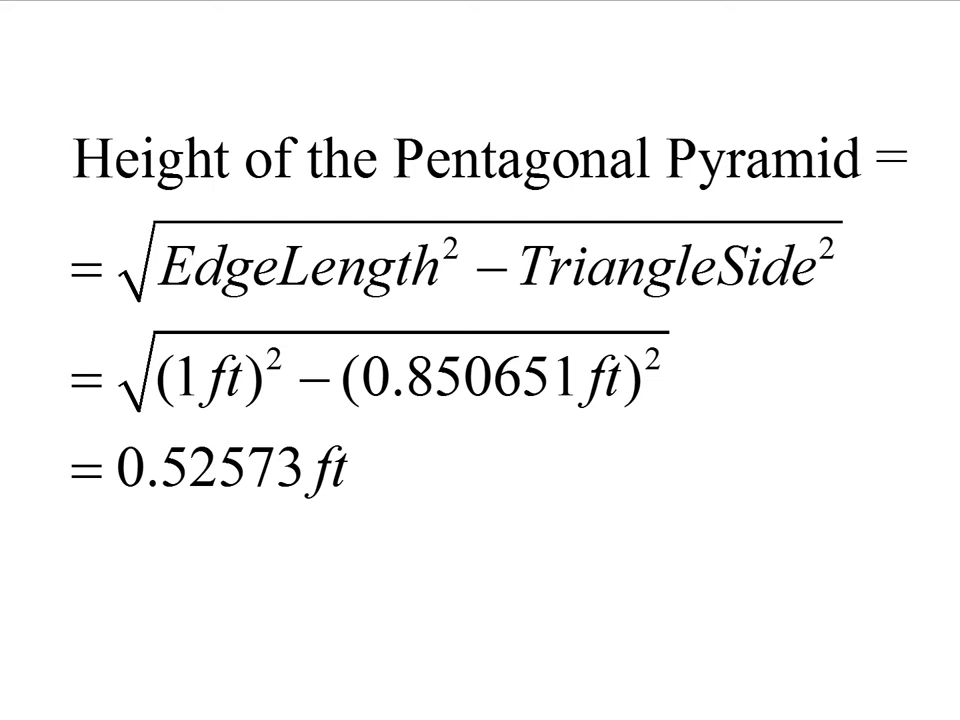
Step: Copy the pentagonal pyramid height from Excel cell E4, switch to Multiframe and set the apex joint's y coordinate to 0.5257 ft
click(701, 606)
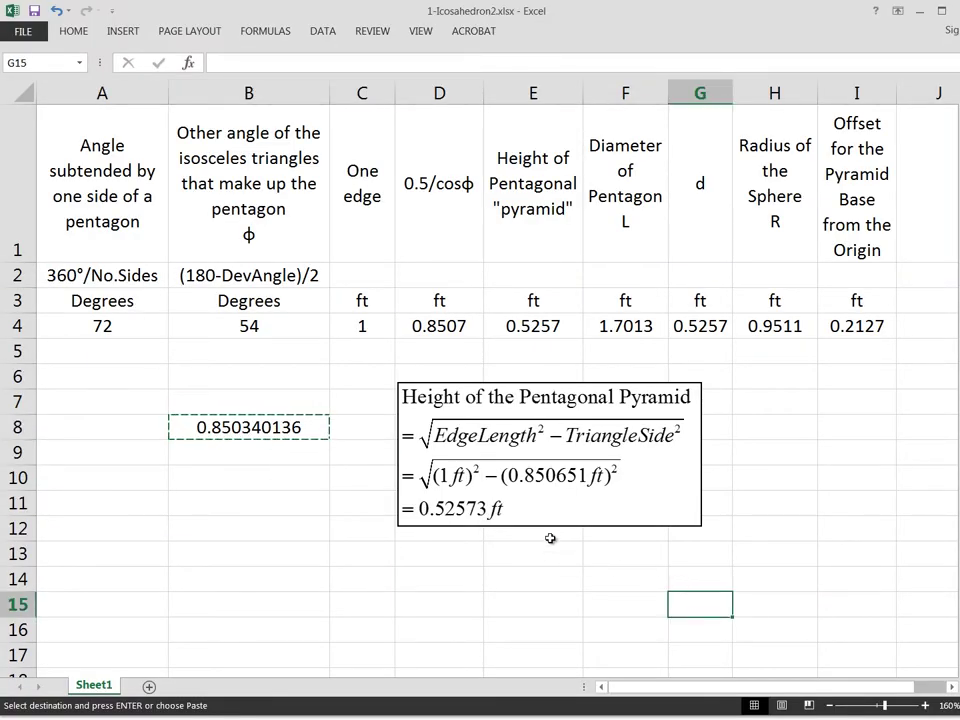
click(535, 328)
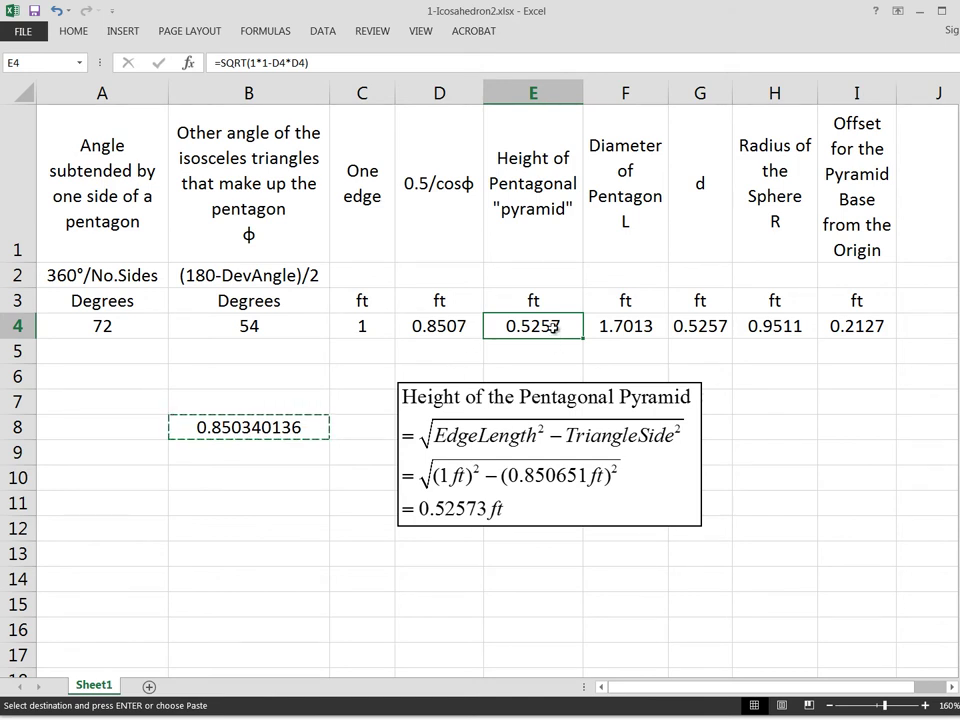
key(ctrl+c)
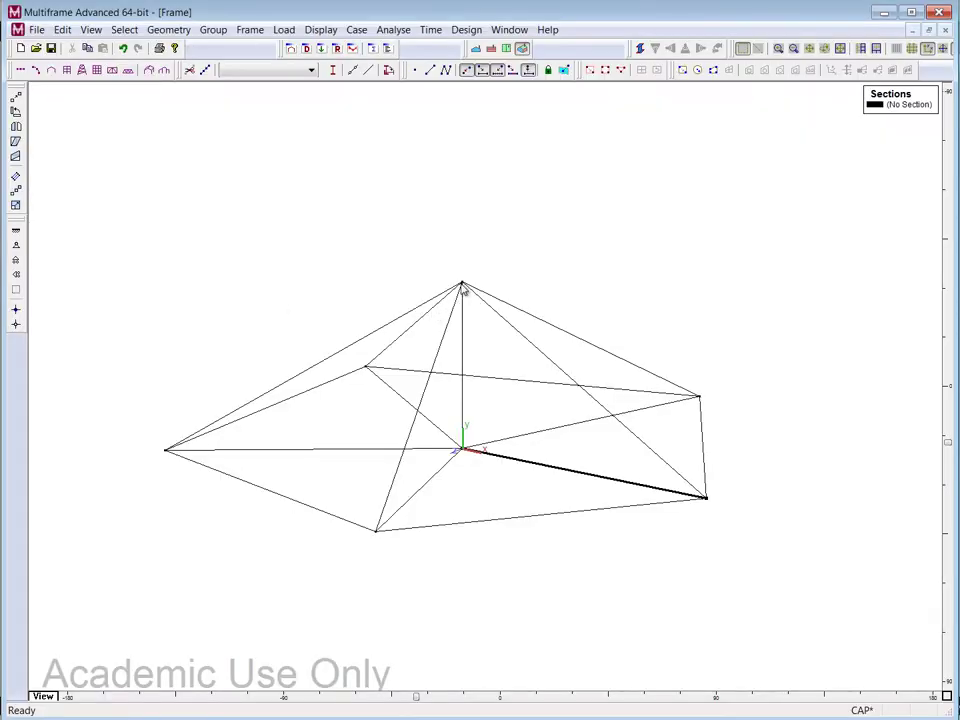
double_click(463, 286)
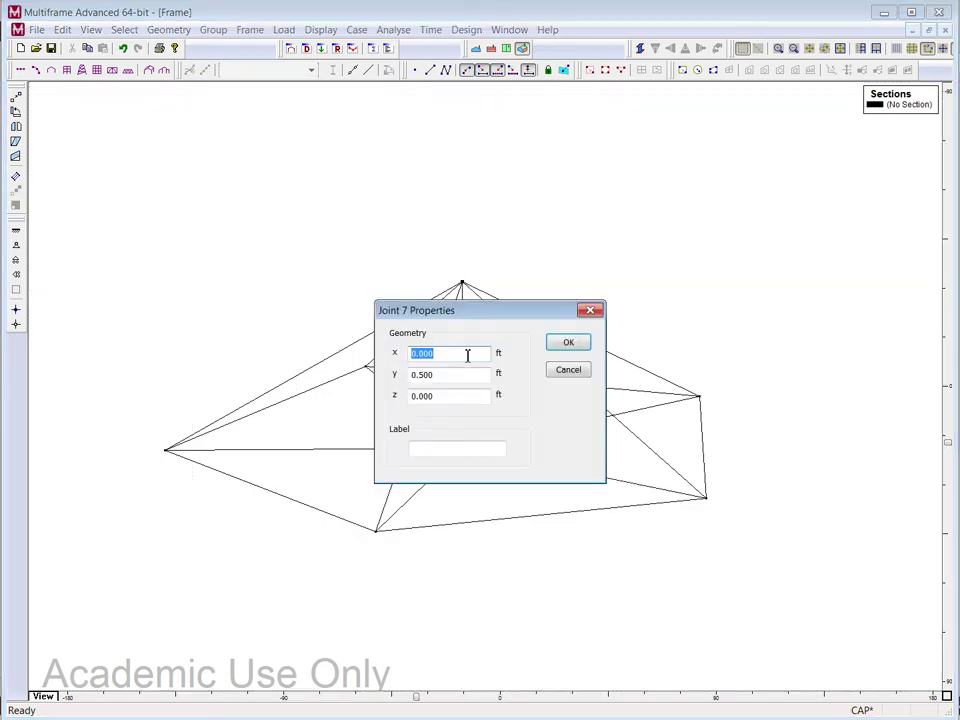
key(Tab)
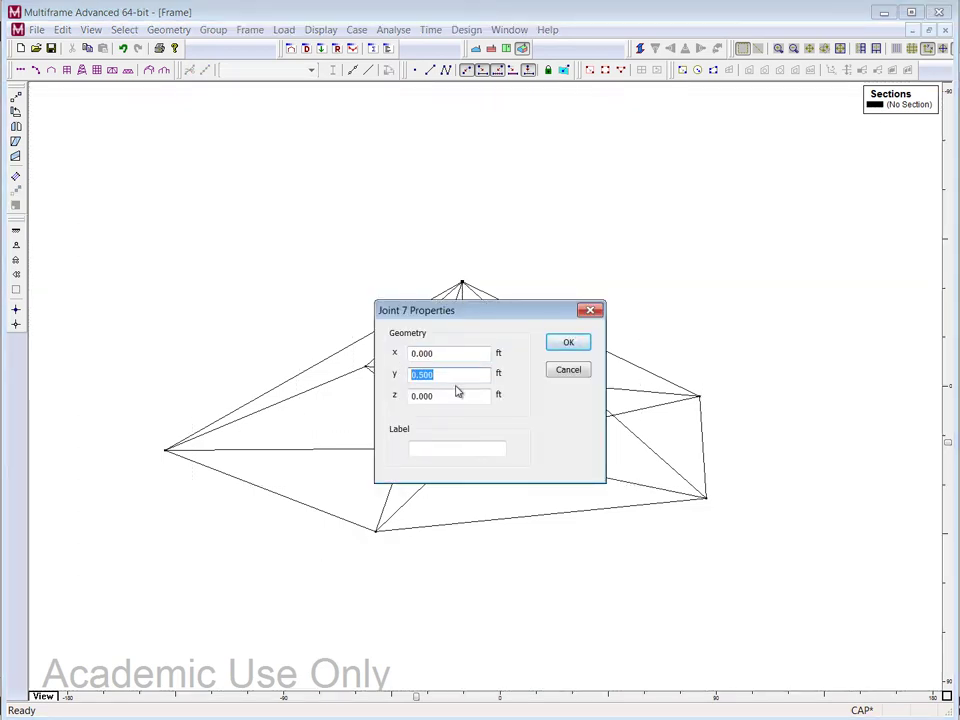
text(0.5257)
click(568, 342)
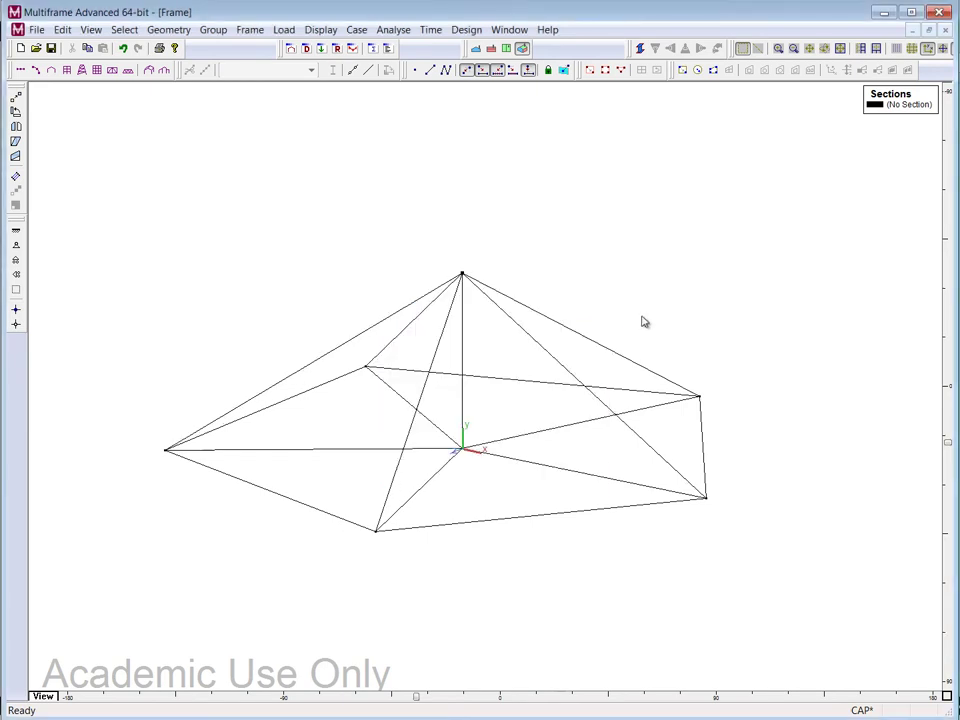
Step: Check the length of the sloping member from the apex to joint 3, leaving its properties unchanged
double_click(588, 340)
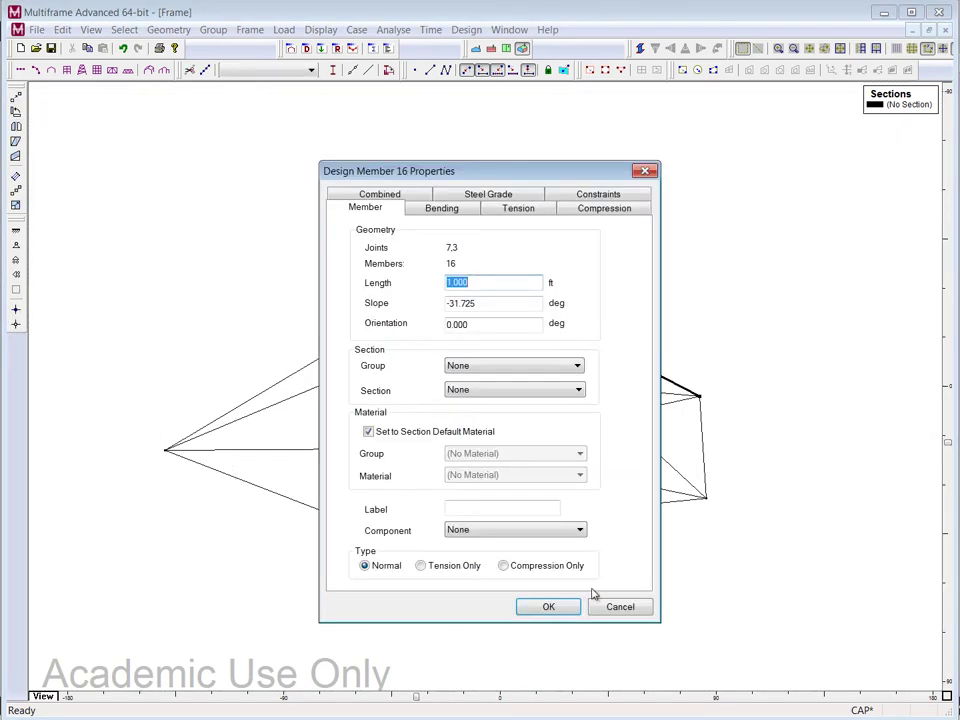
click(618, 608)
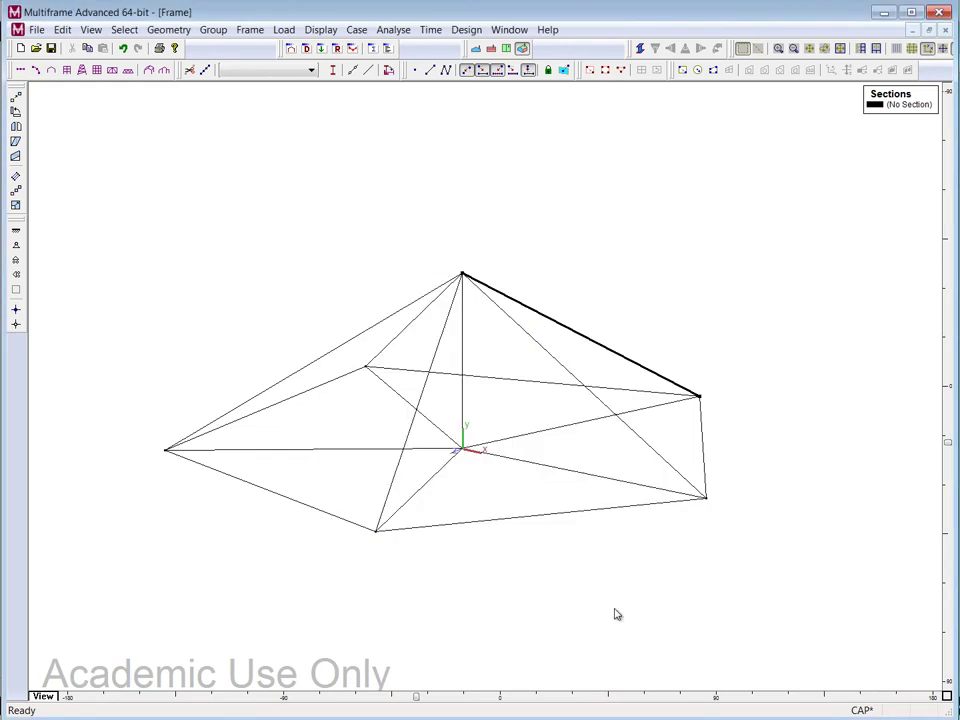
click(709, 296)
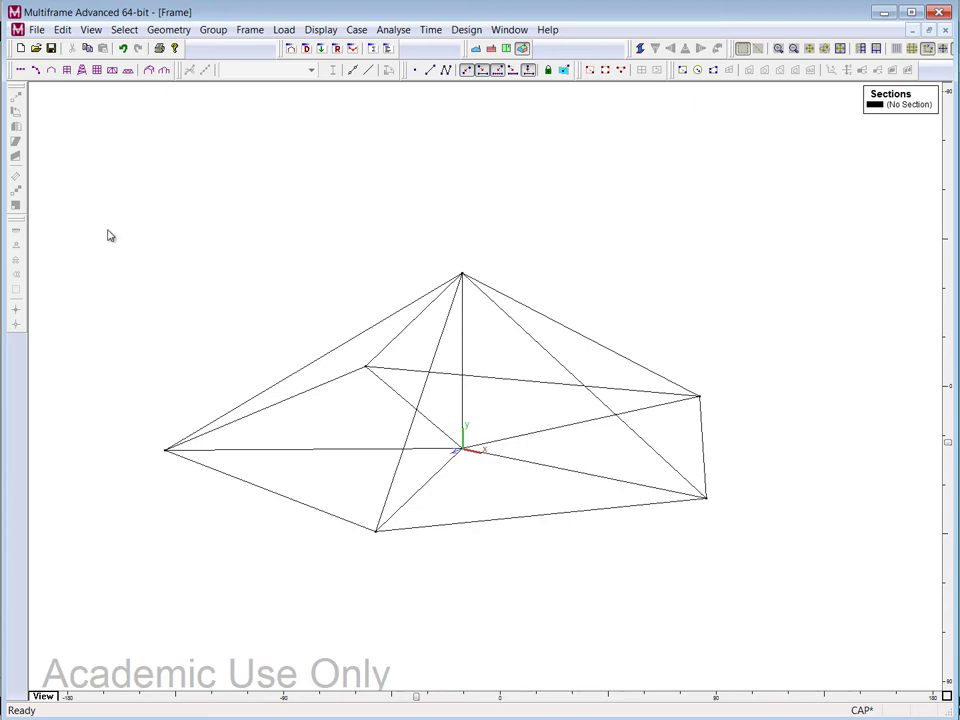
mouse_move(109, 230)
mouse_down()
mouse_move(682, 472)
mouse_move(863, 583)
mouse_move(838, 591)
mouse_up()
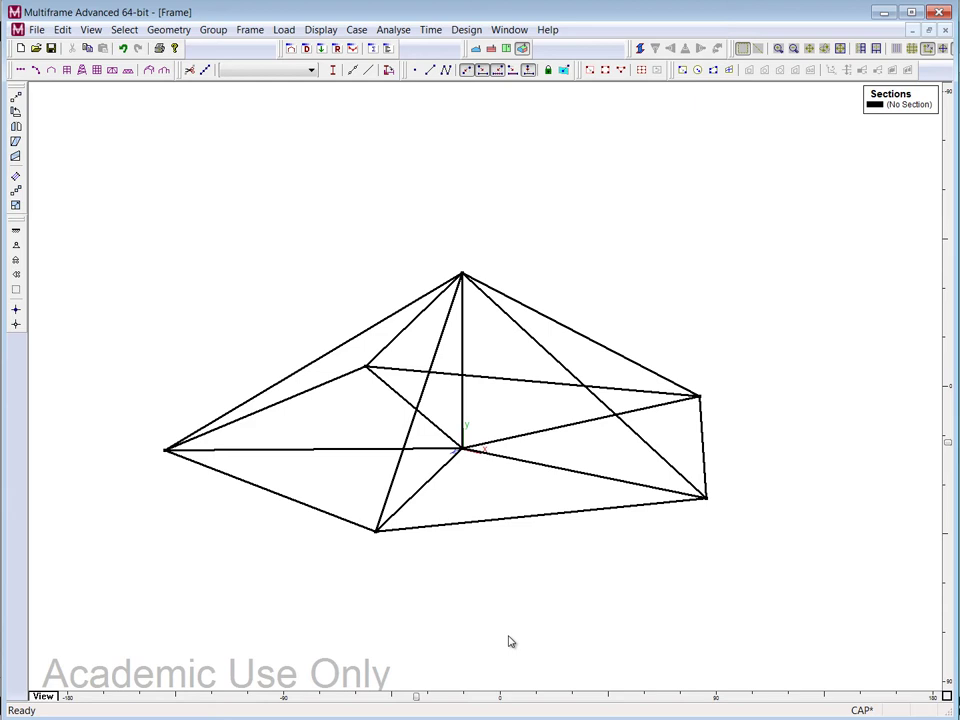
click(551, 589)
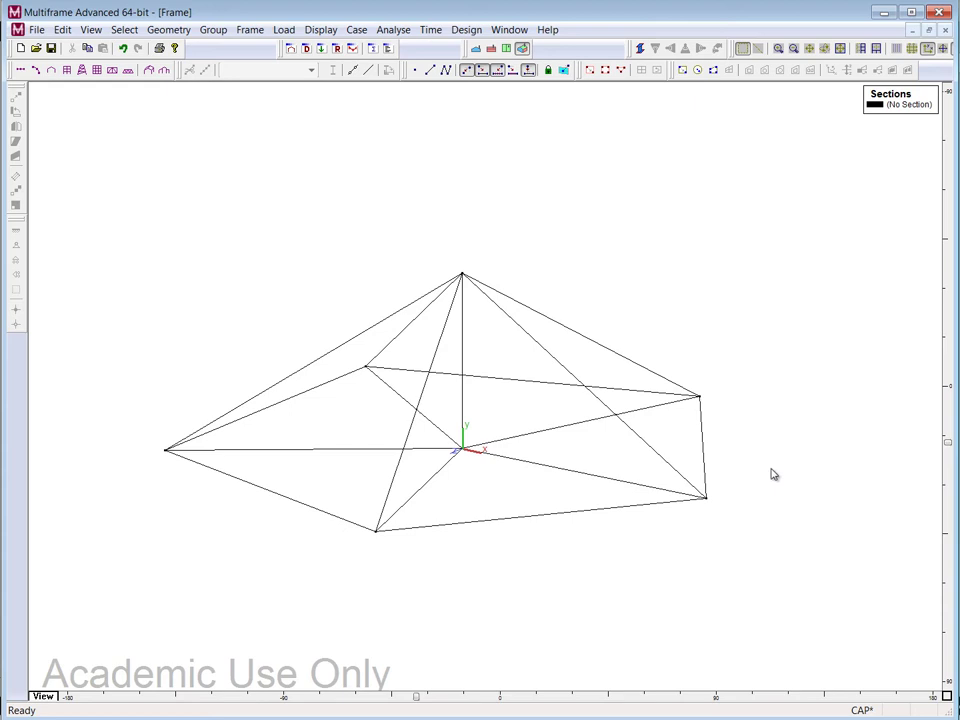
drag(813, 579, 158, 255)
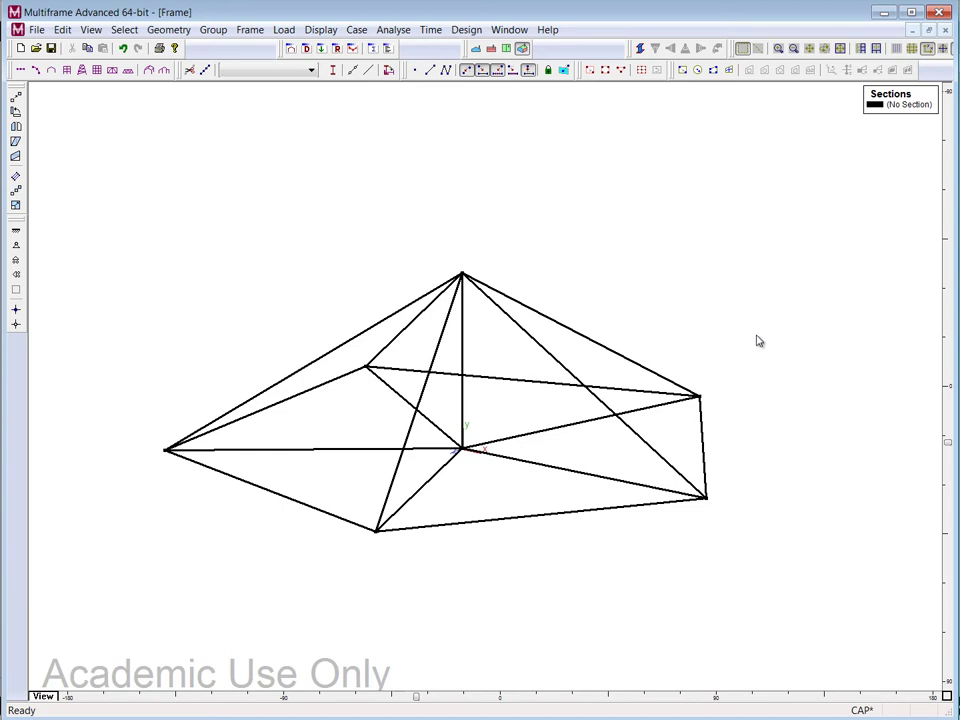
click(686, 294)
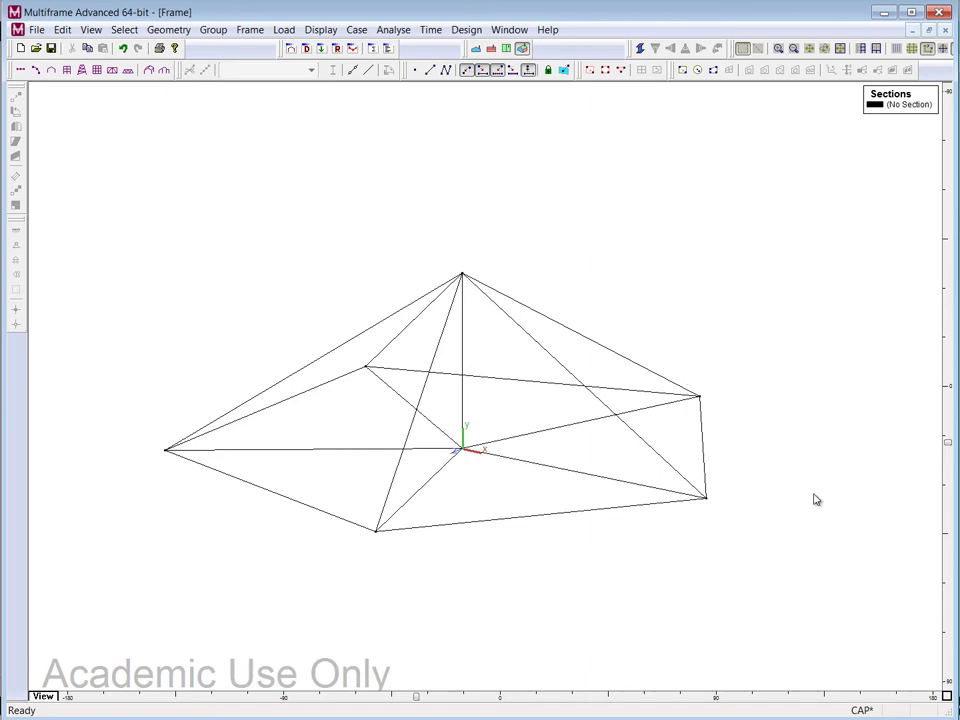
click(459, 330)
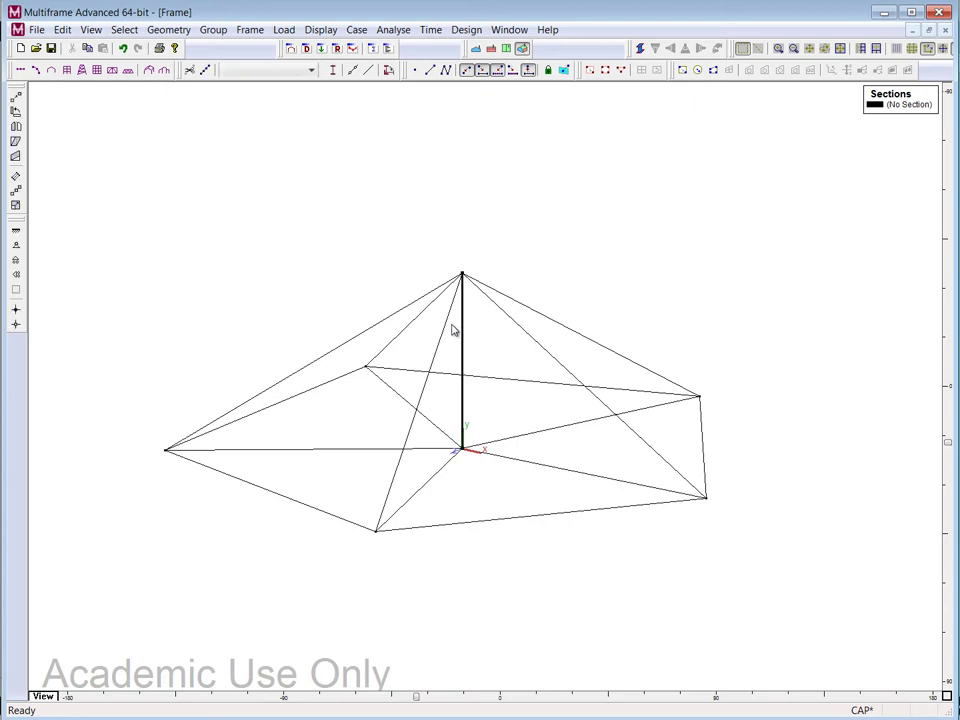
key(Escape)
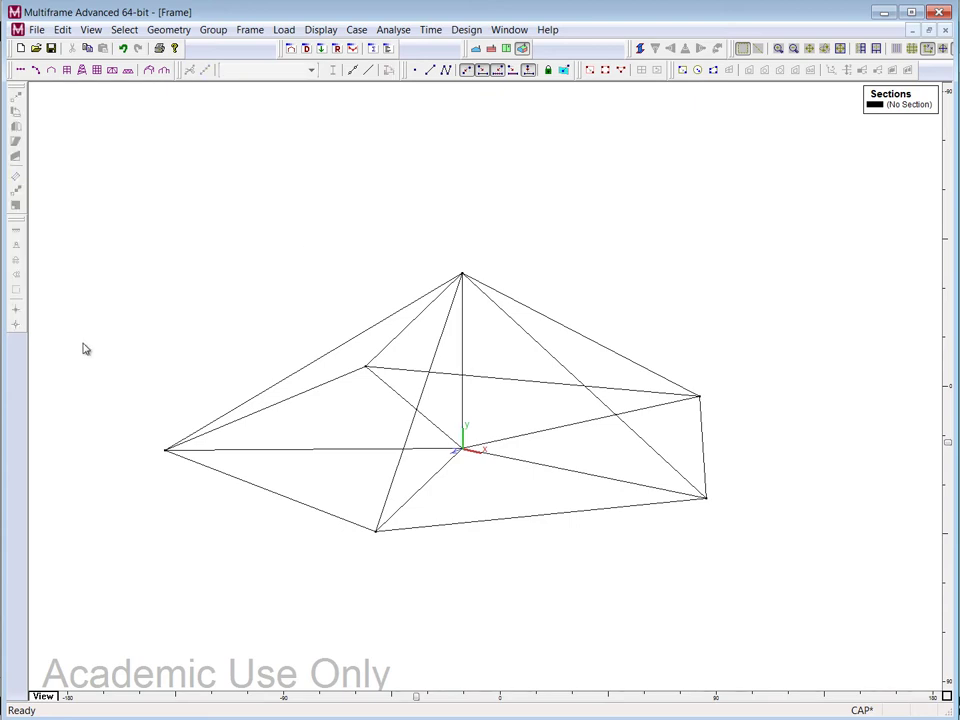
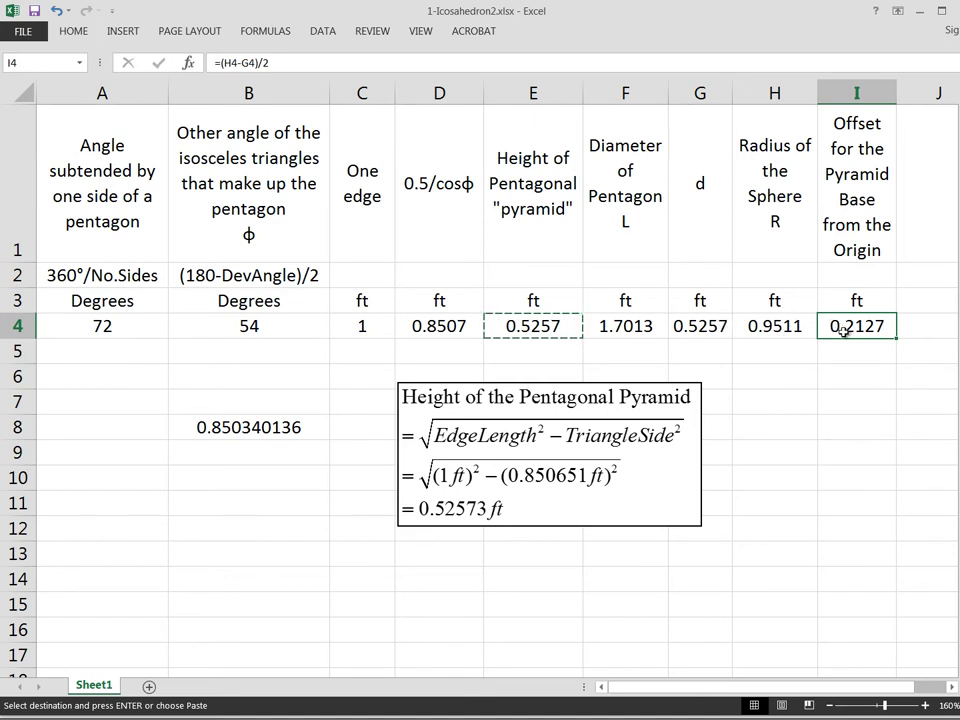
Step: Copy the pyramid base's offset from the origin in Excel cell I4 and switch back to Multiframe
click(848, 427)
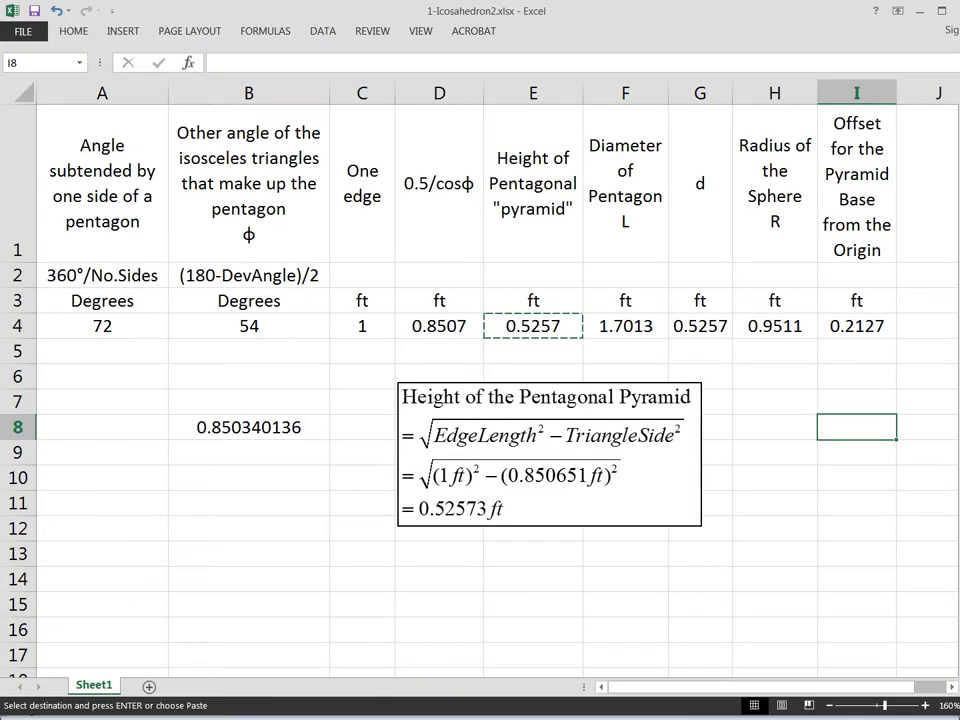
click(870, 326)
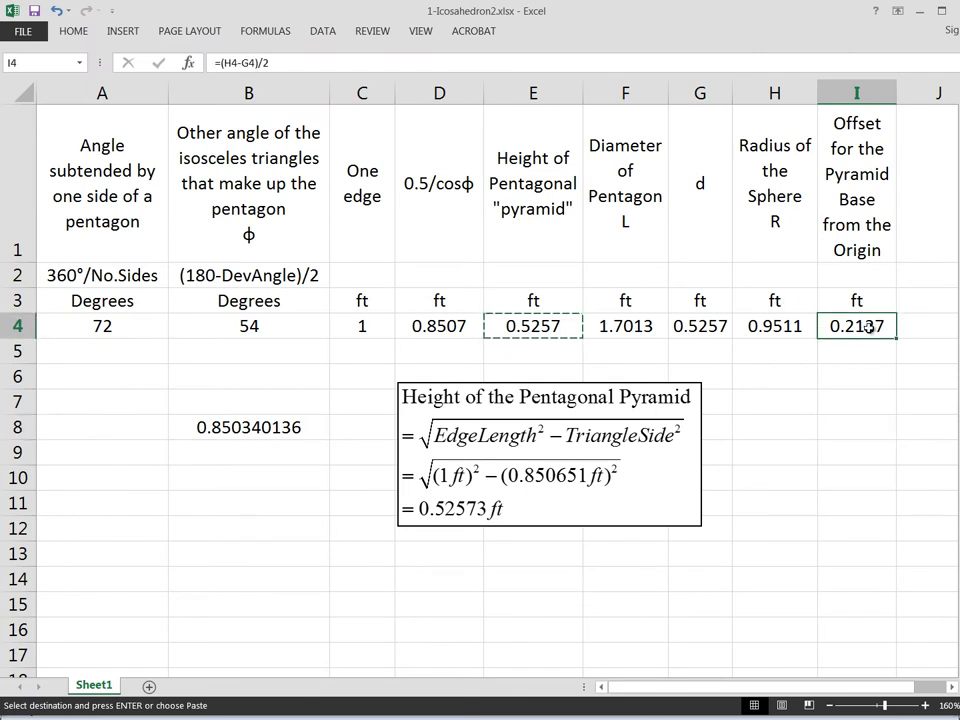
key(ctrl+c)
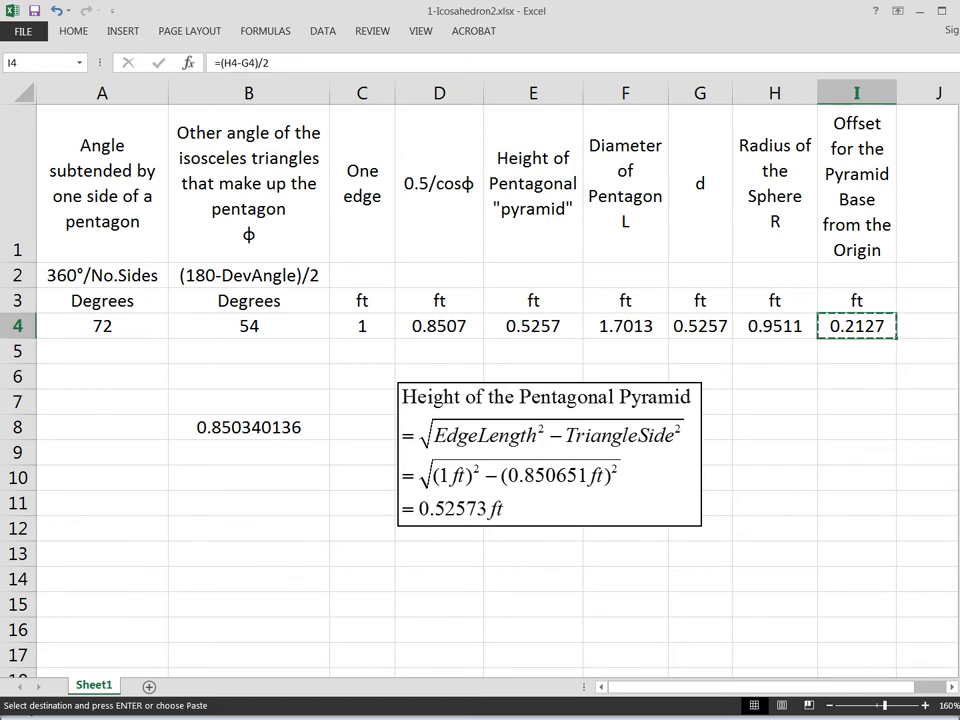
key(alt+Tab)
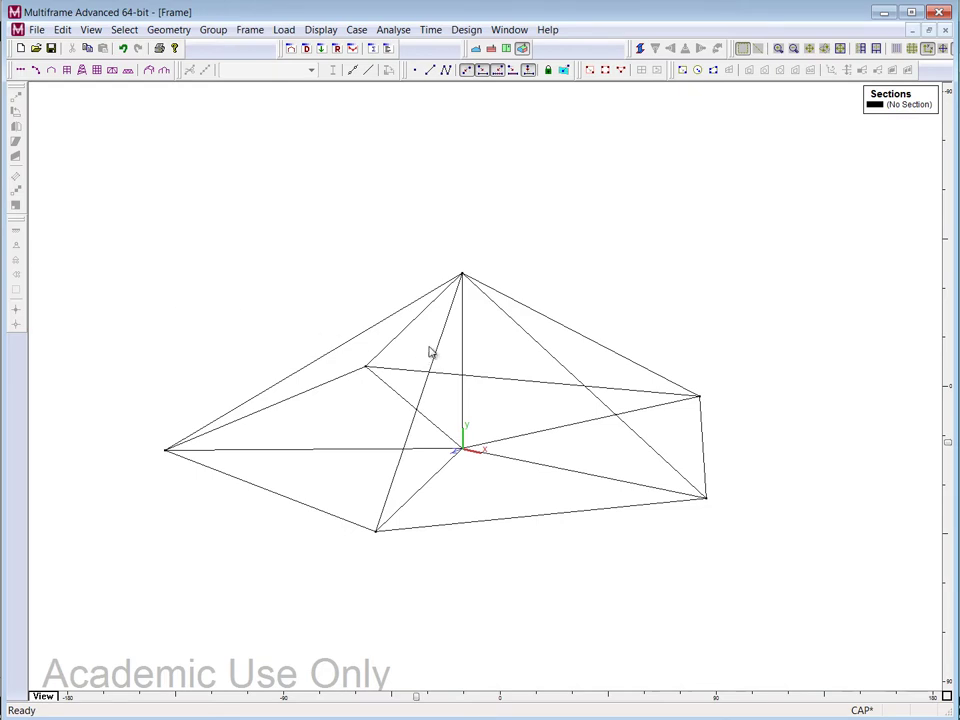
Step: Move the entire pyramid by 0.2127 ft in the y direction
drag(128, 210, 754, 559)
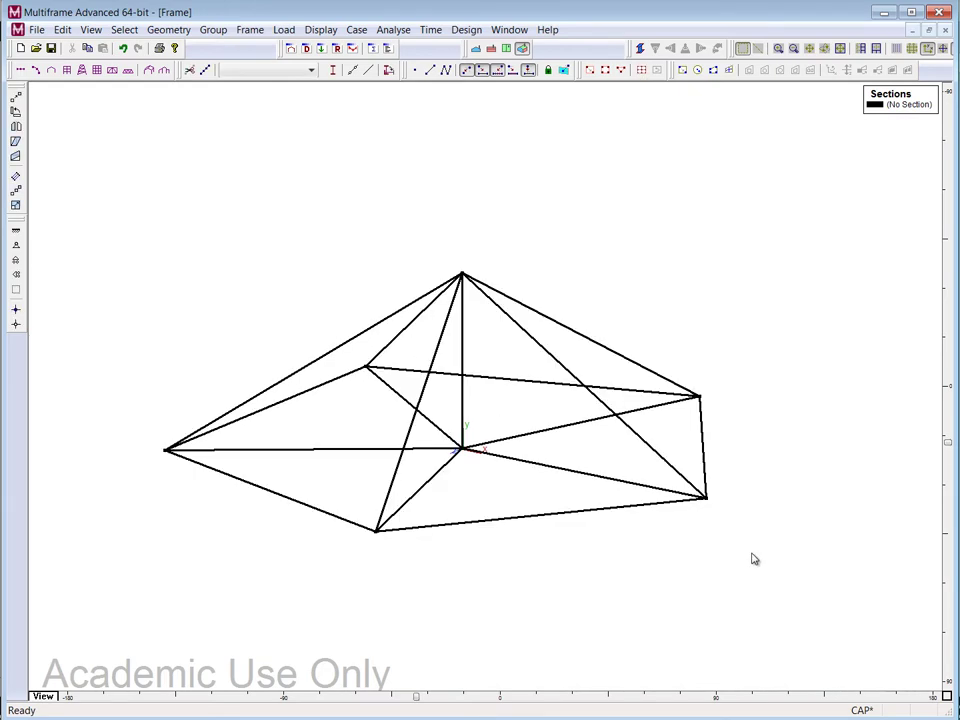
click(168, 29)
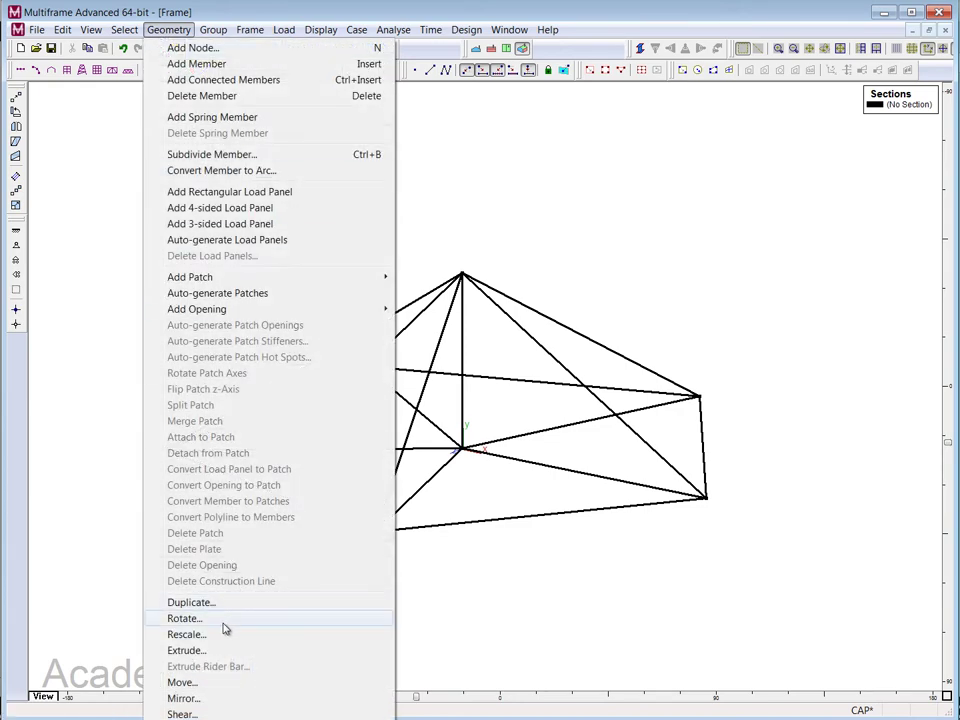
click(198, 686)
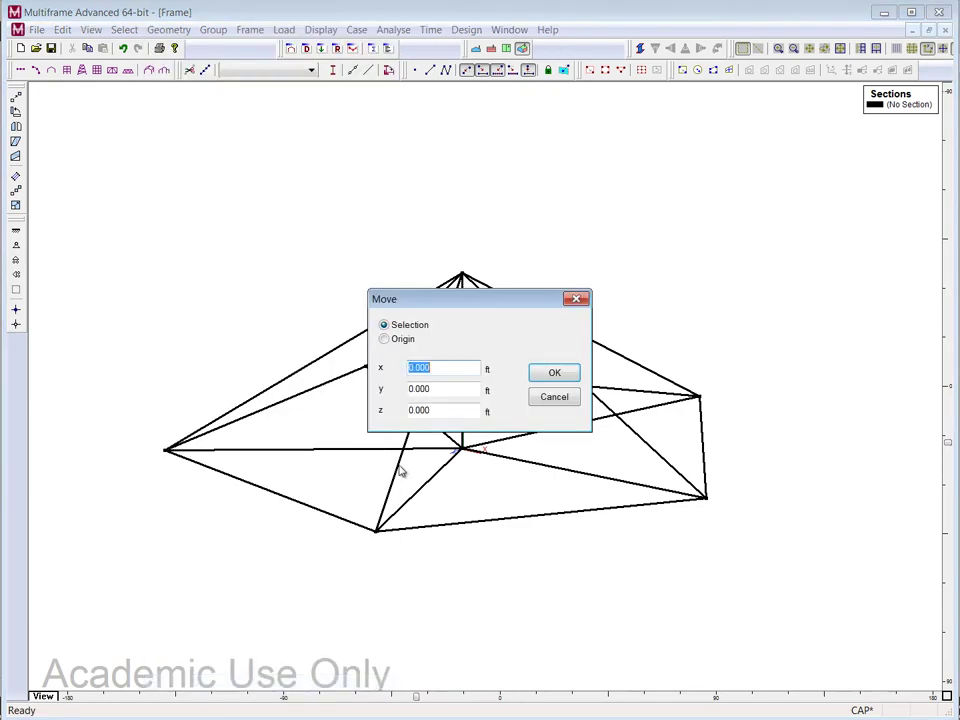
click(441, 388)
drag(441, 388, 398, 393)
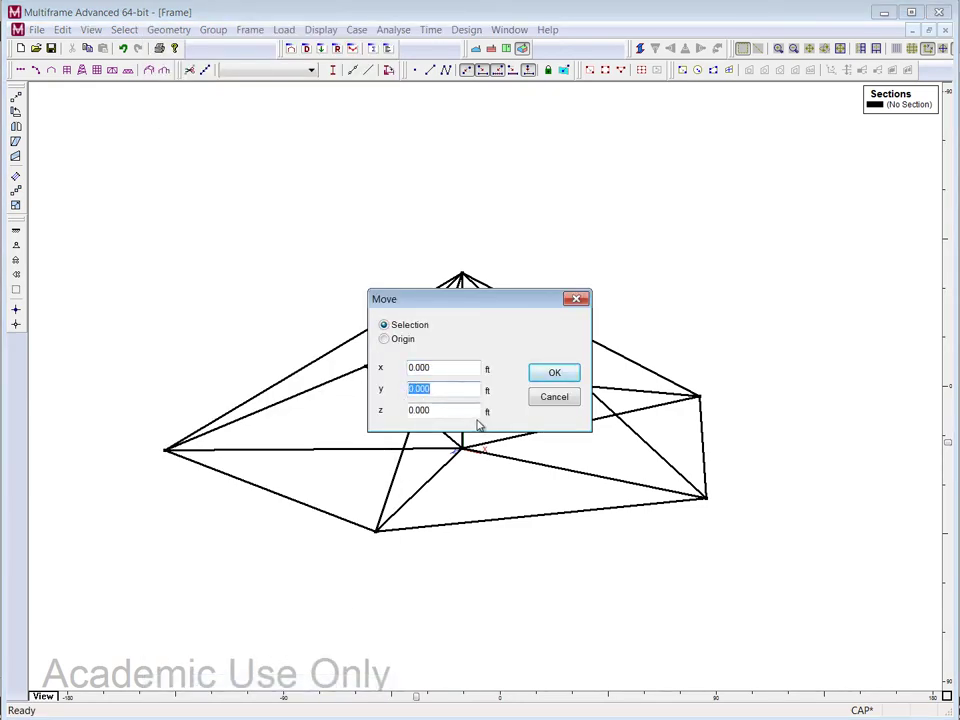
text(0.2127)
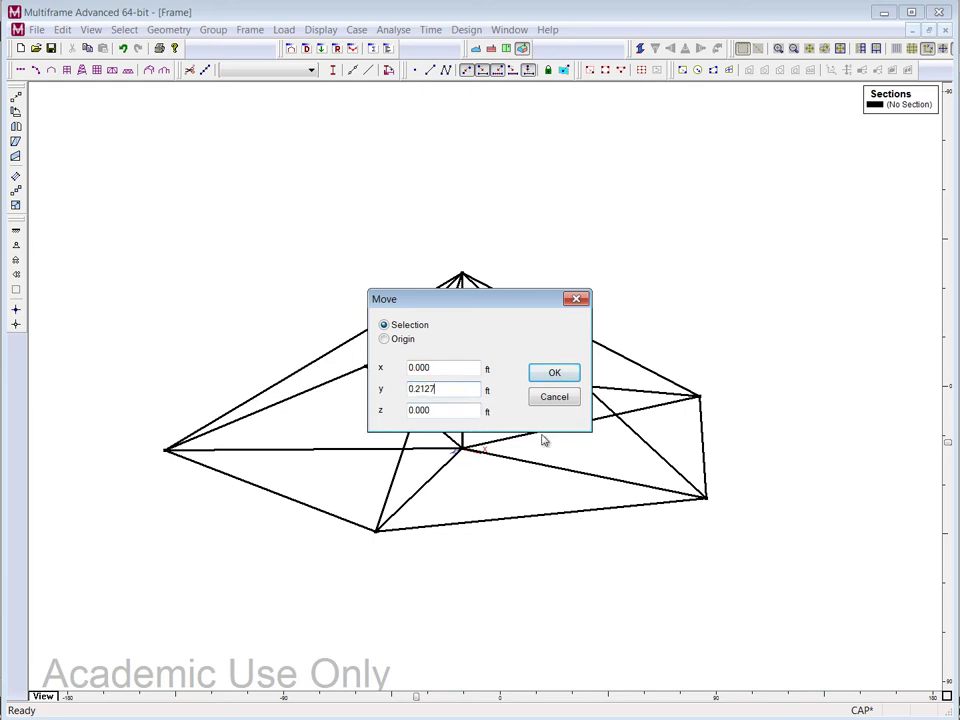
click(556, 373)
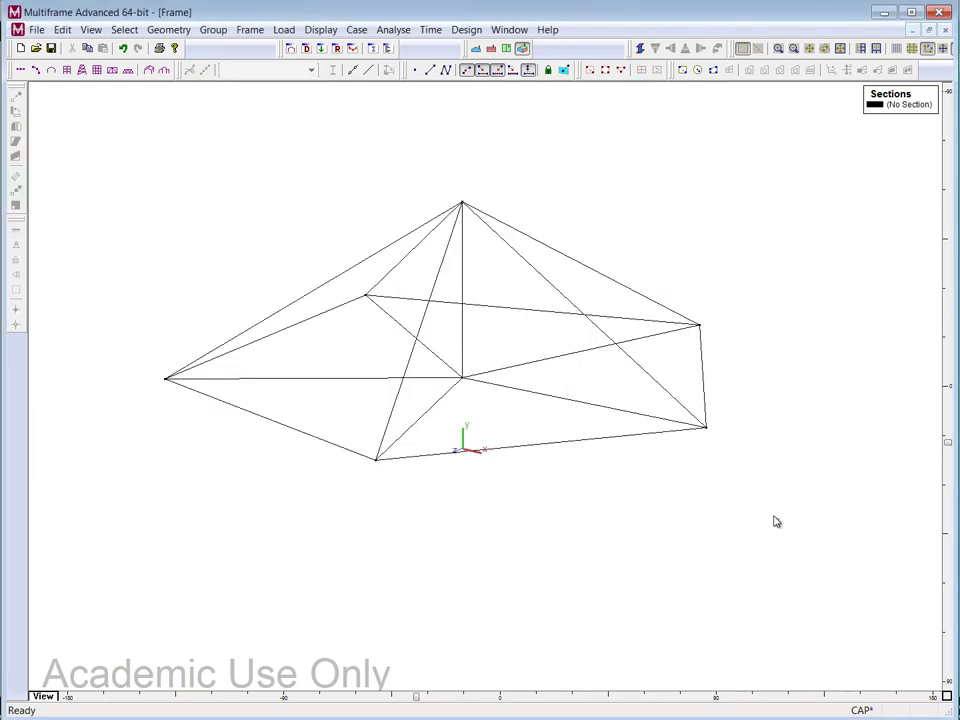
Step: Mirror the whole pyramid about y = 0, duplicating the selection and connecting it to existing members
drag(774, 519, 150, 180)
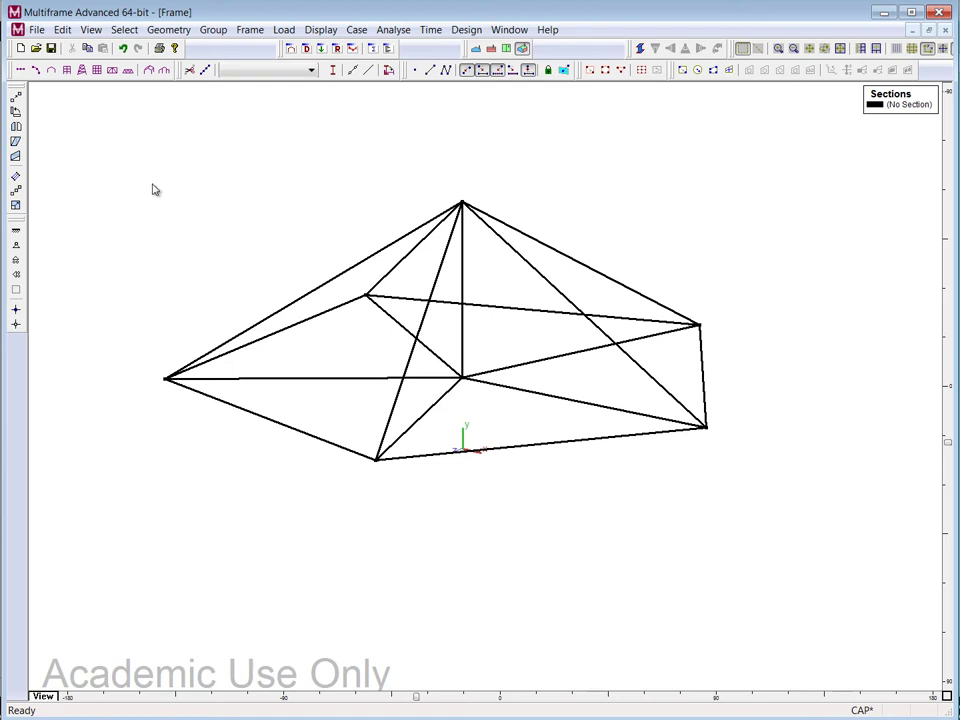
click(168, 29)
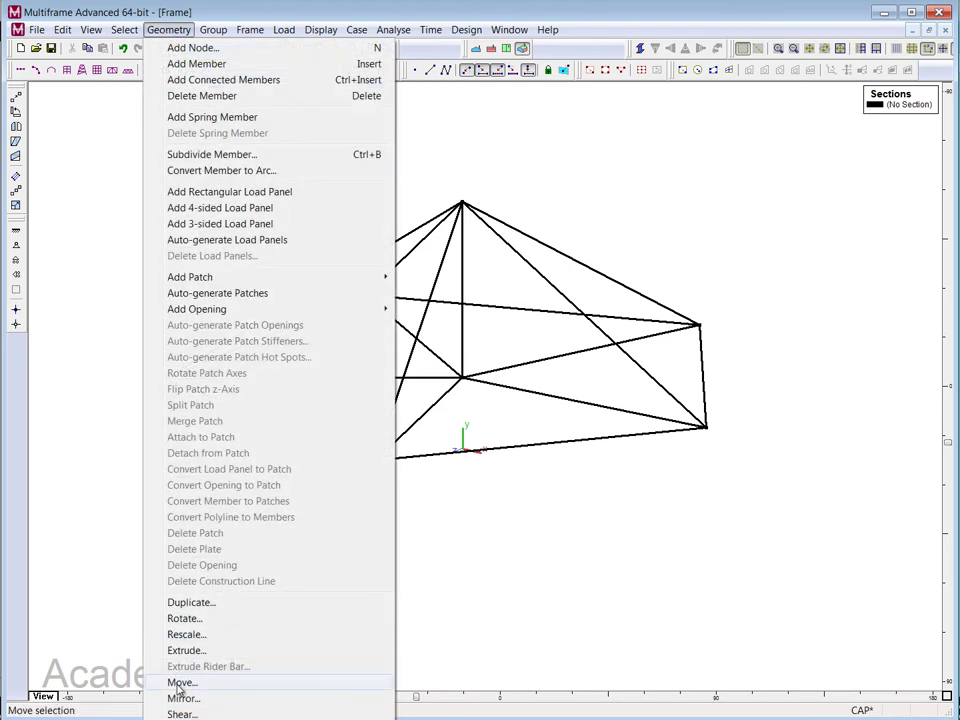
click(182, 699)
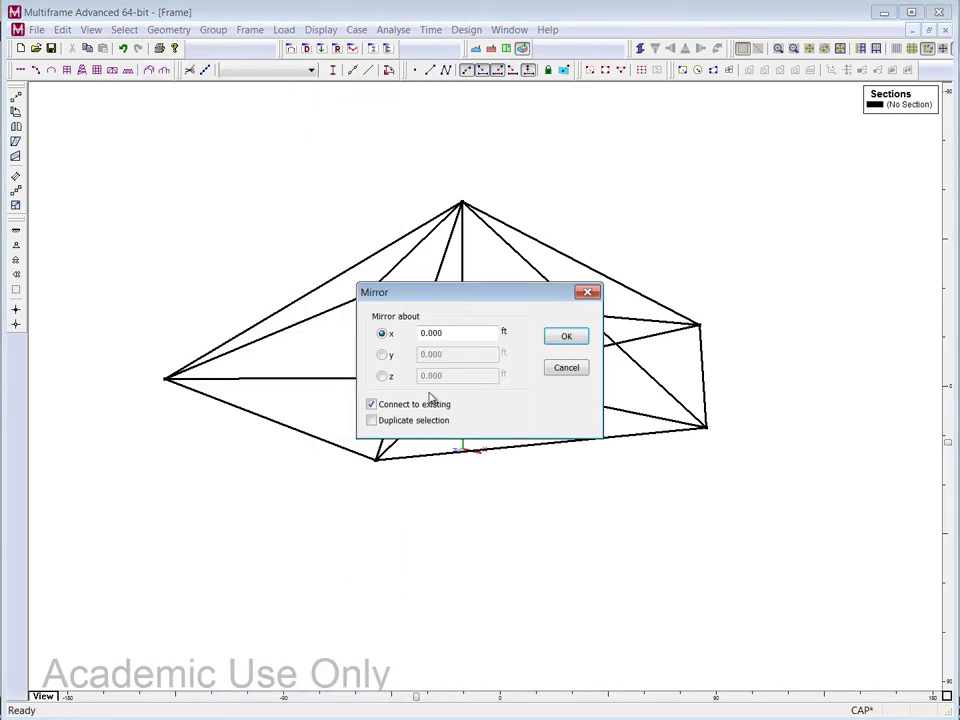
click(382, 356)
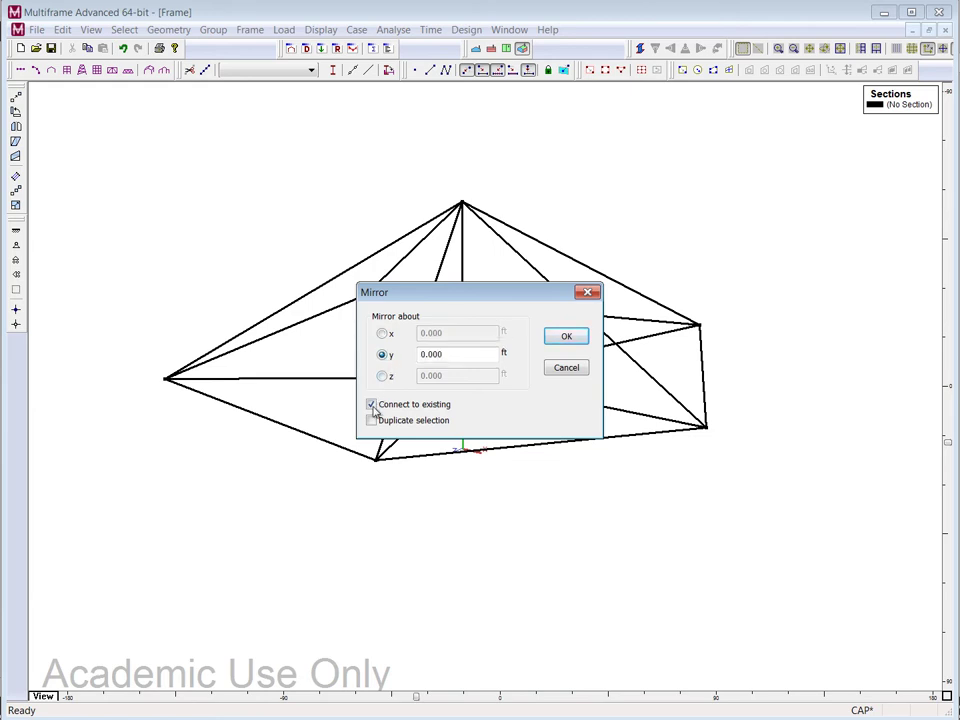
click(371, 421)
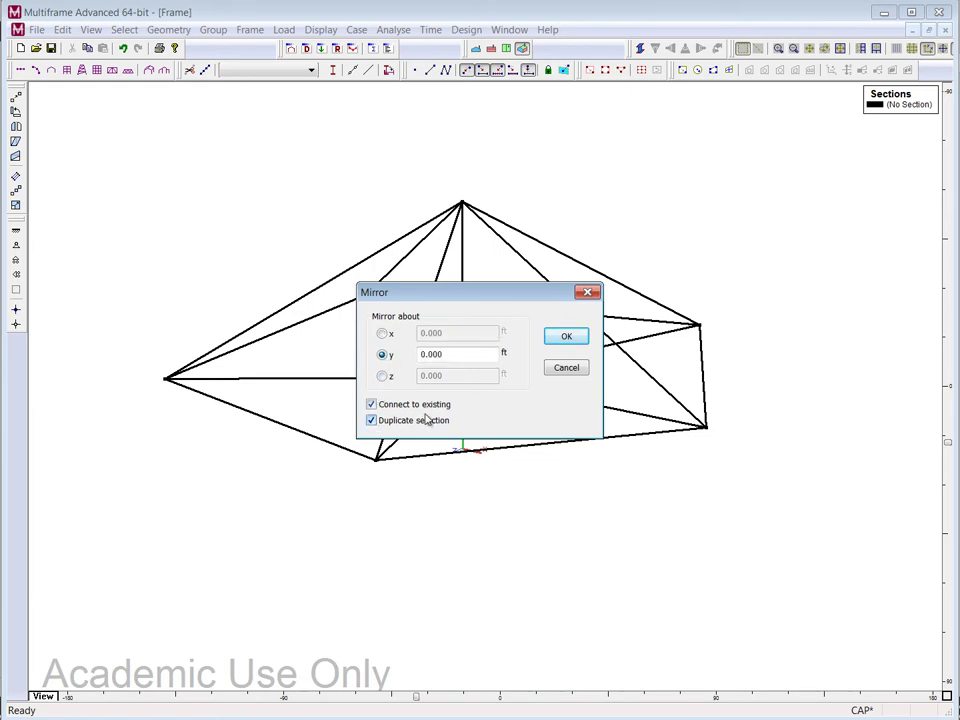
click(559, 341)
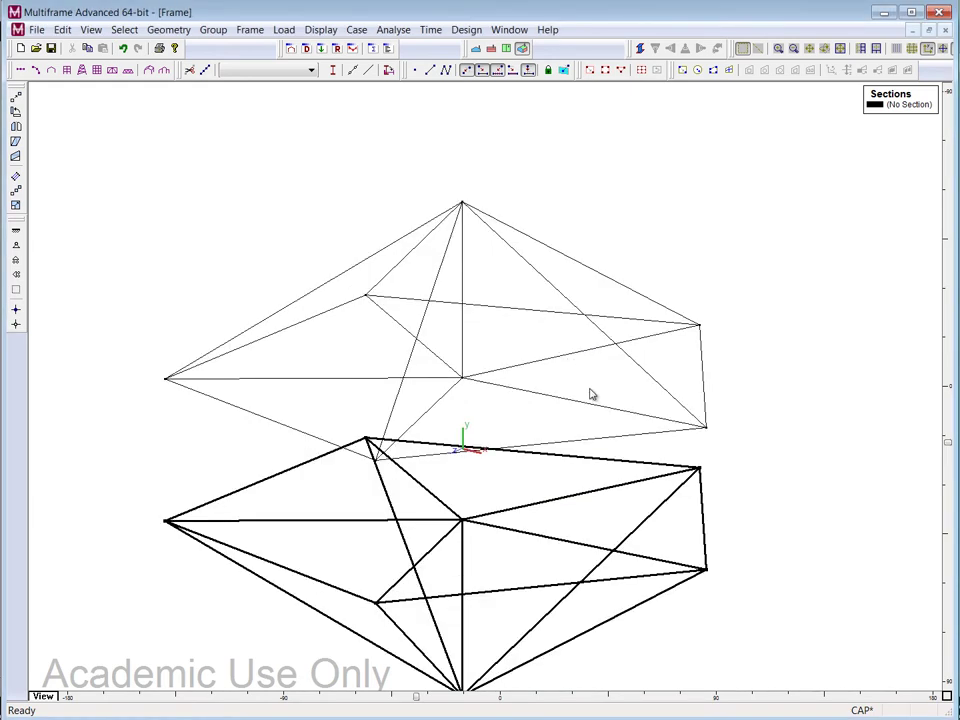
Step: Rotate the mirrored lower pyramid 36 degrees about the y axis through the origin and inspect the frame from a lower angle
click(168, 29)
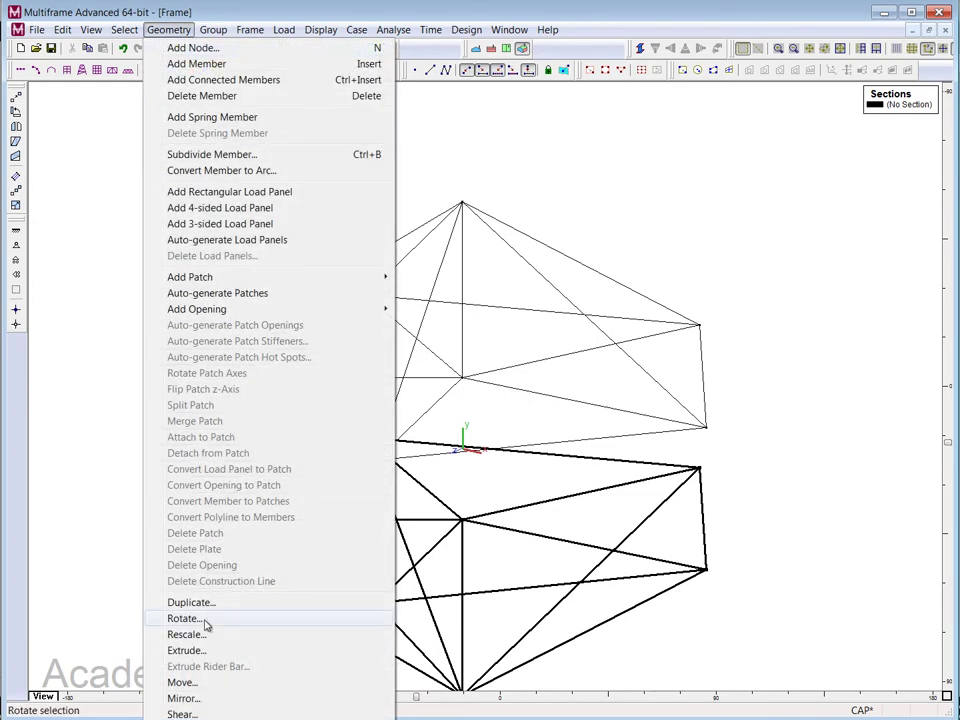
click(201, 619)
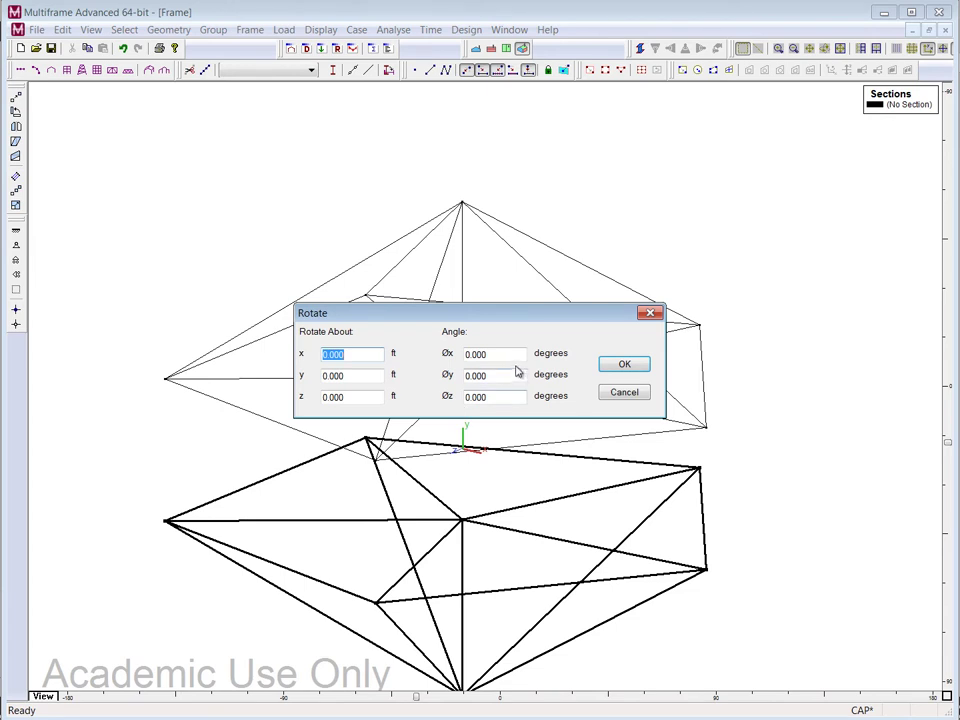
drag(506, 381, 456, 380)
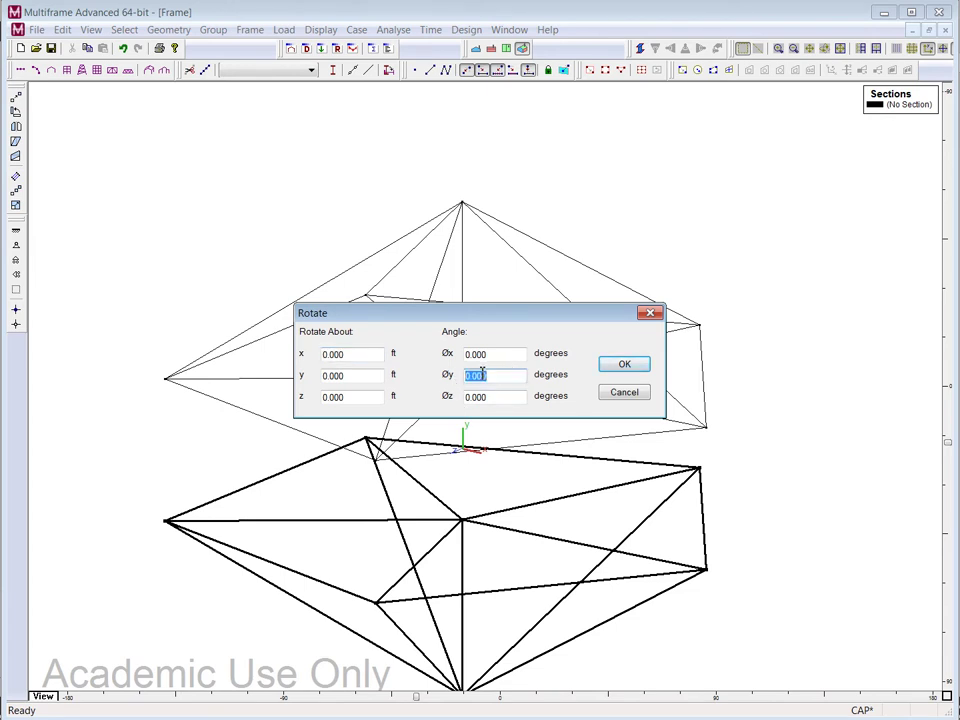
text(36)
click(621, 366)
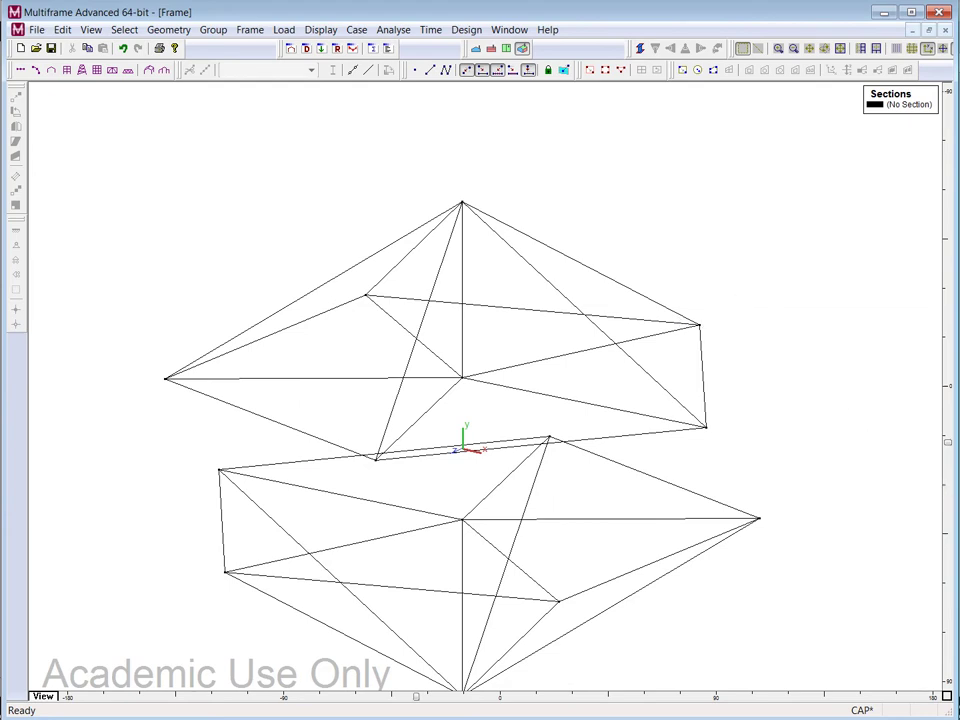
drag(949, 444, 945, 415)
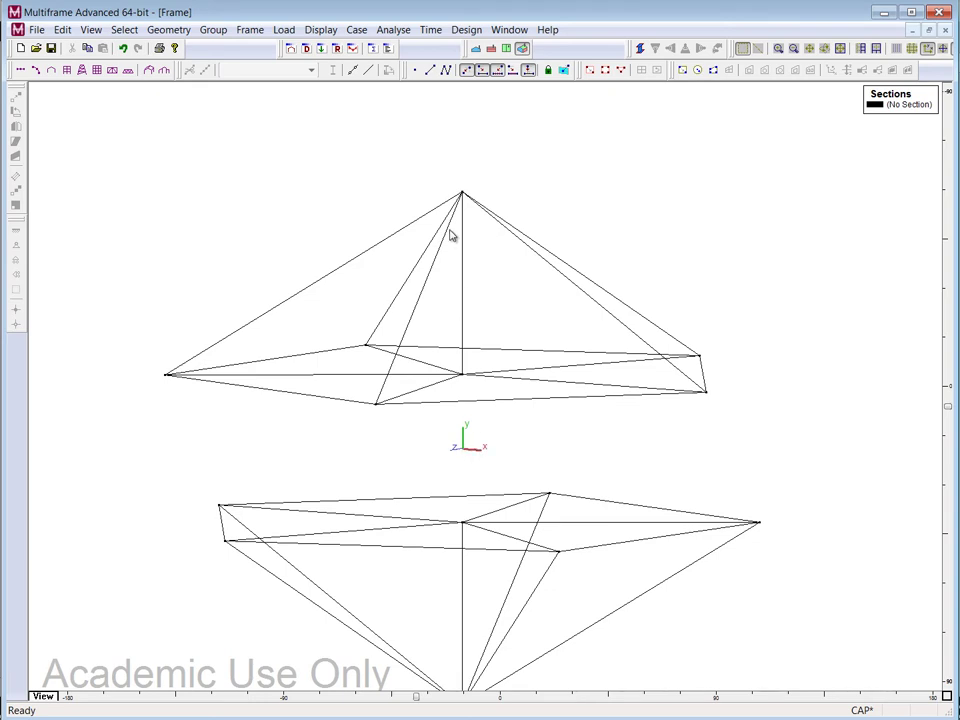
mouse_move(463, 197)
Step: Switch to Excel, correct the offset formula in I4 to =H4-G4, copy the cell, and return to Multiframe
key(alt+Tab)
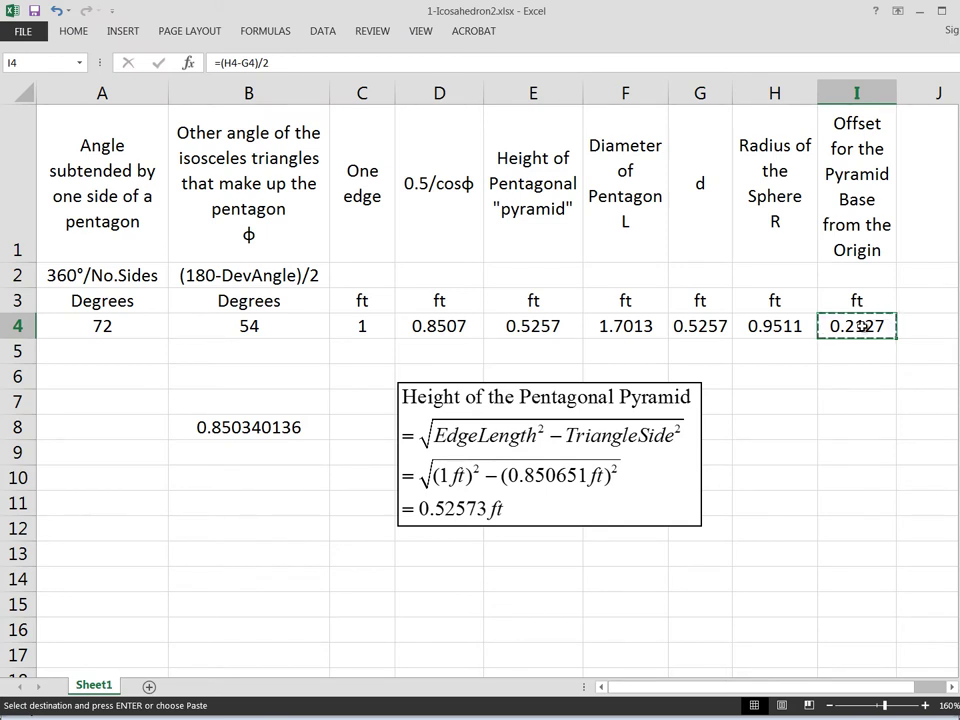
click(263, 63)
key(BackSpace)
key(BackSpace)
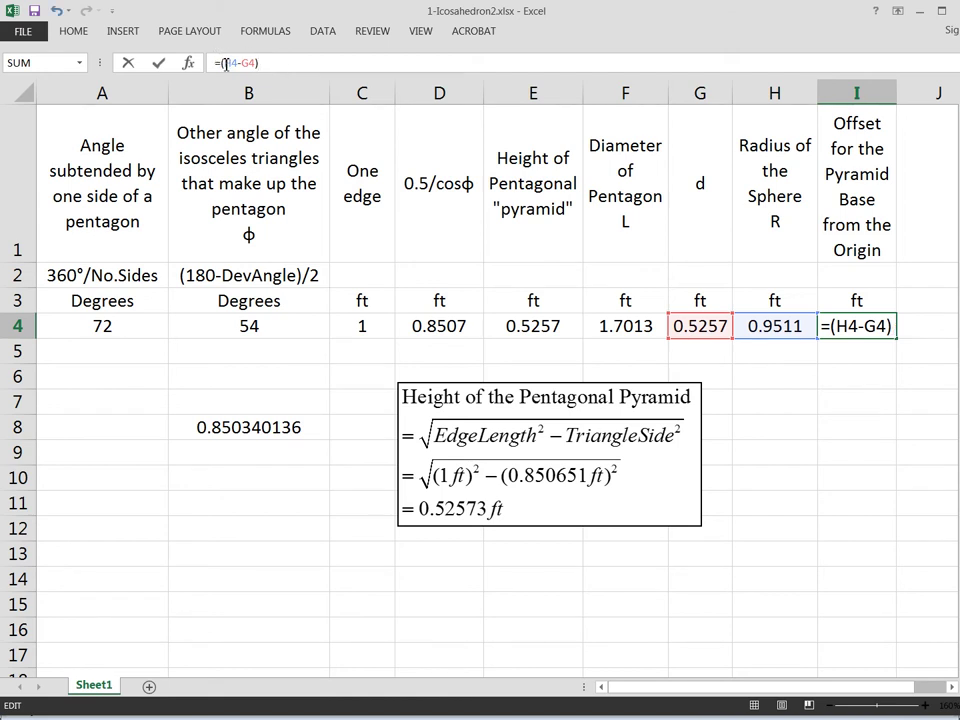
key(BackSpace)
click(858, 372)
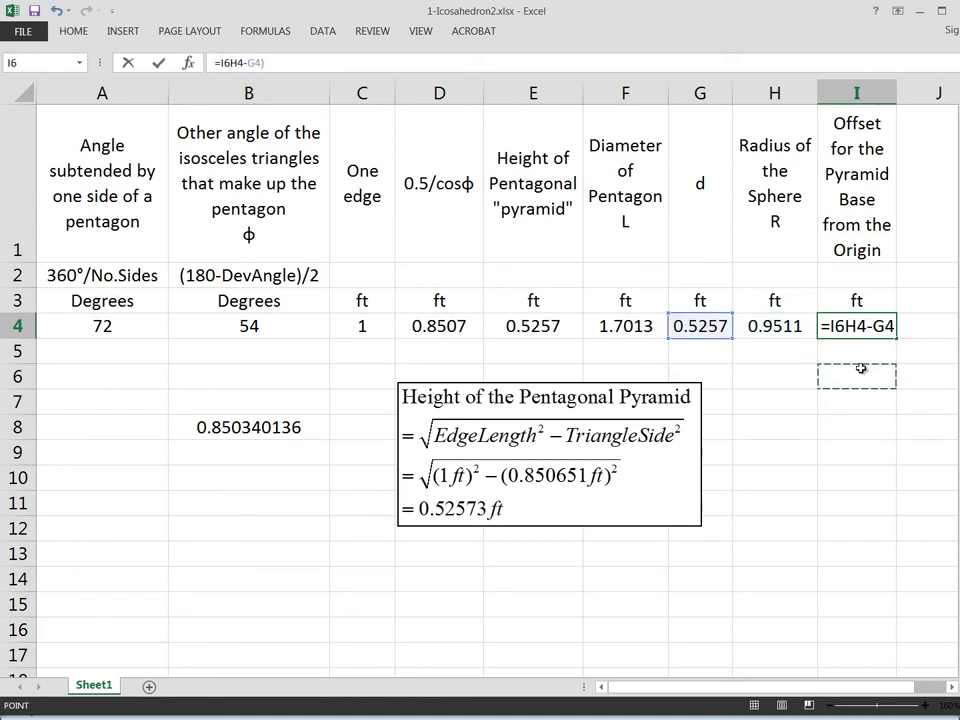
key(BackSpace)
key(BackSpace)
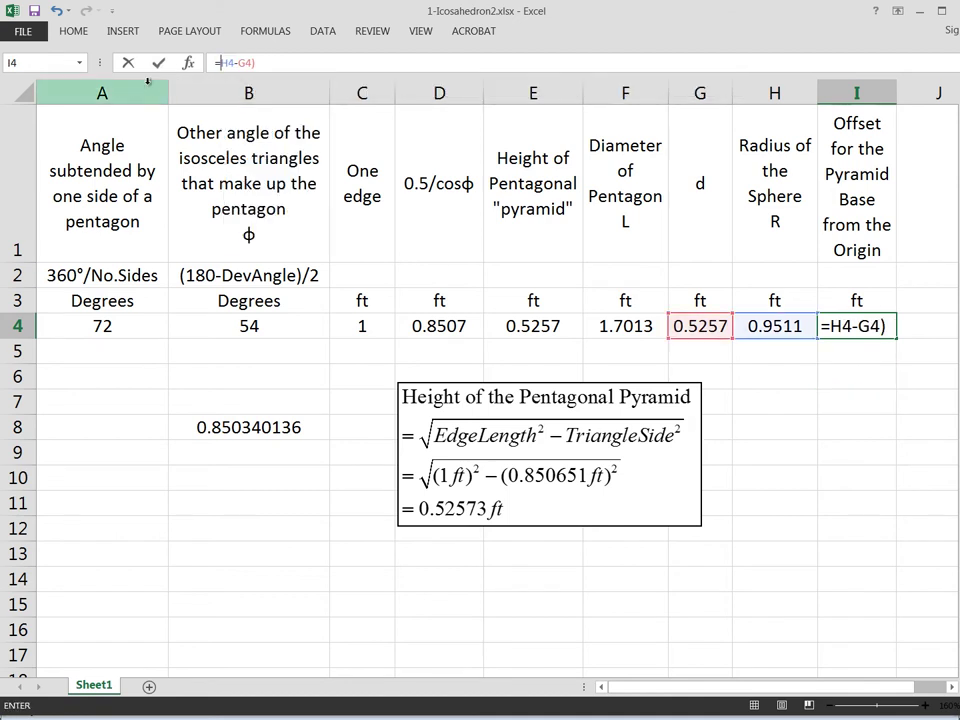
click(158, 62)
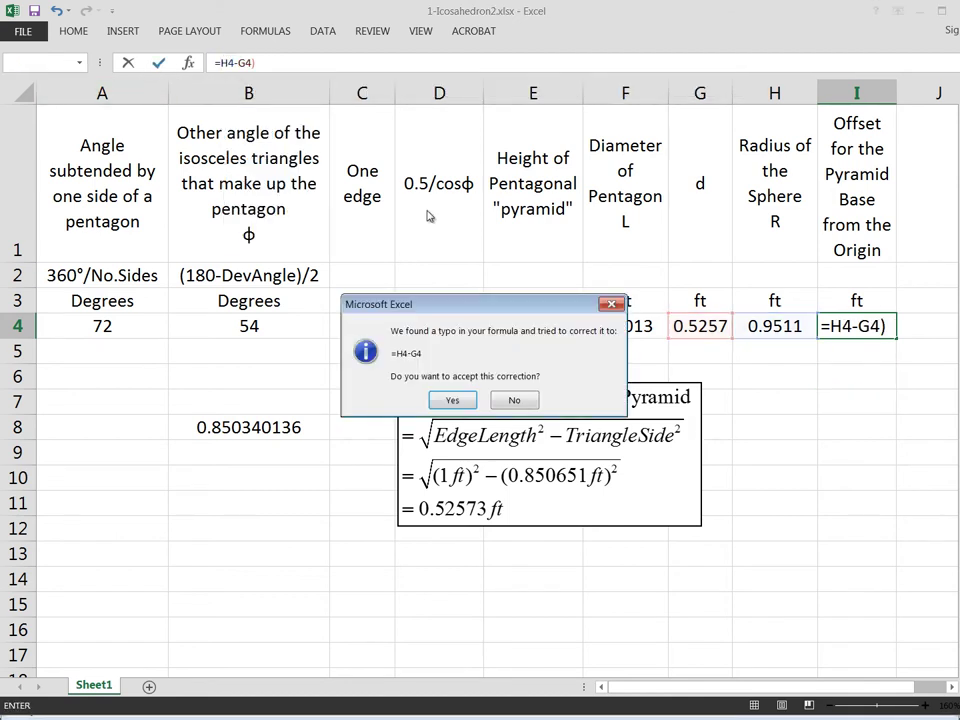
click(455, 400)
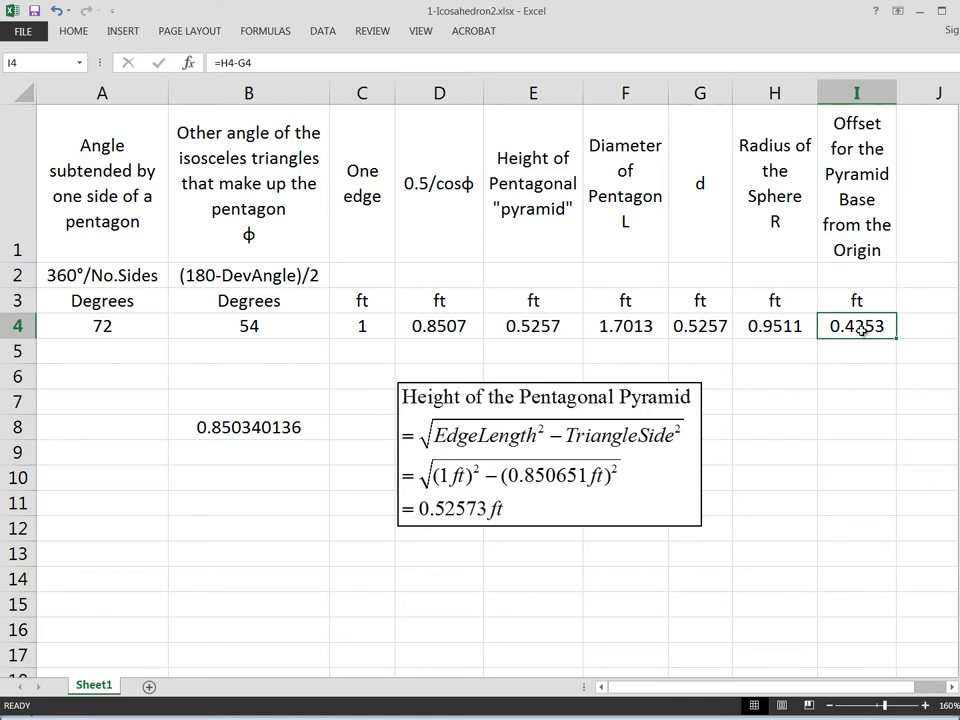
key(ctrl+c)
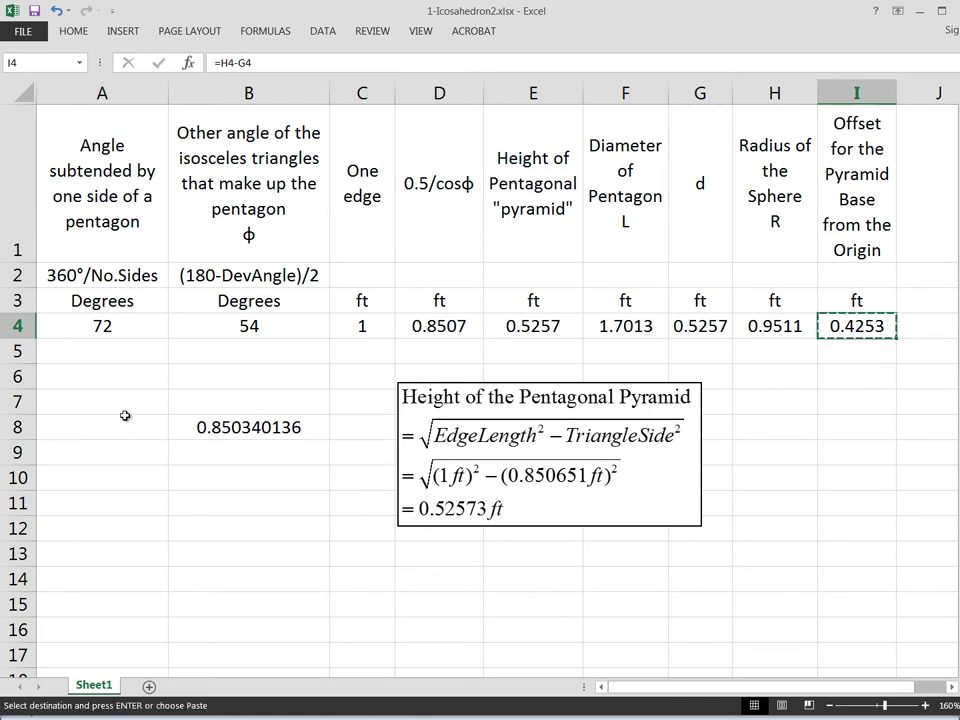
key(alt+Tab)
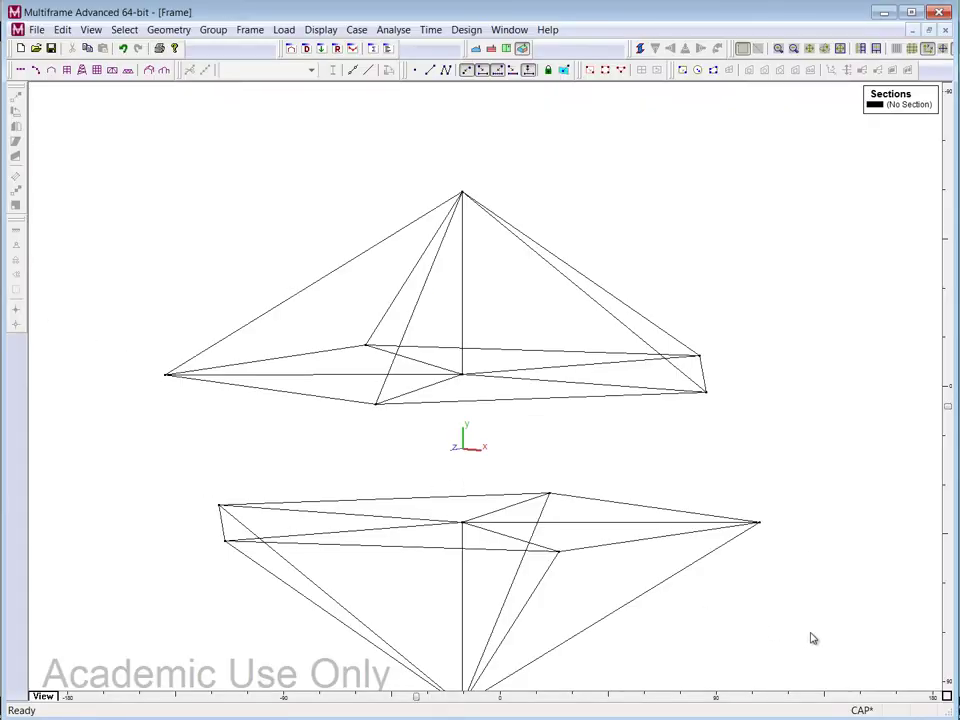
Step: Undo the rotation, the mirroring and the vertical move of the pyramid
mouse_move(812, 637)
mouse_down()
mouse_move(326, 538)
mouse_move(118, 461)
mouse_up()
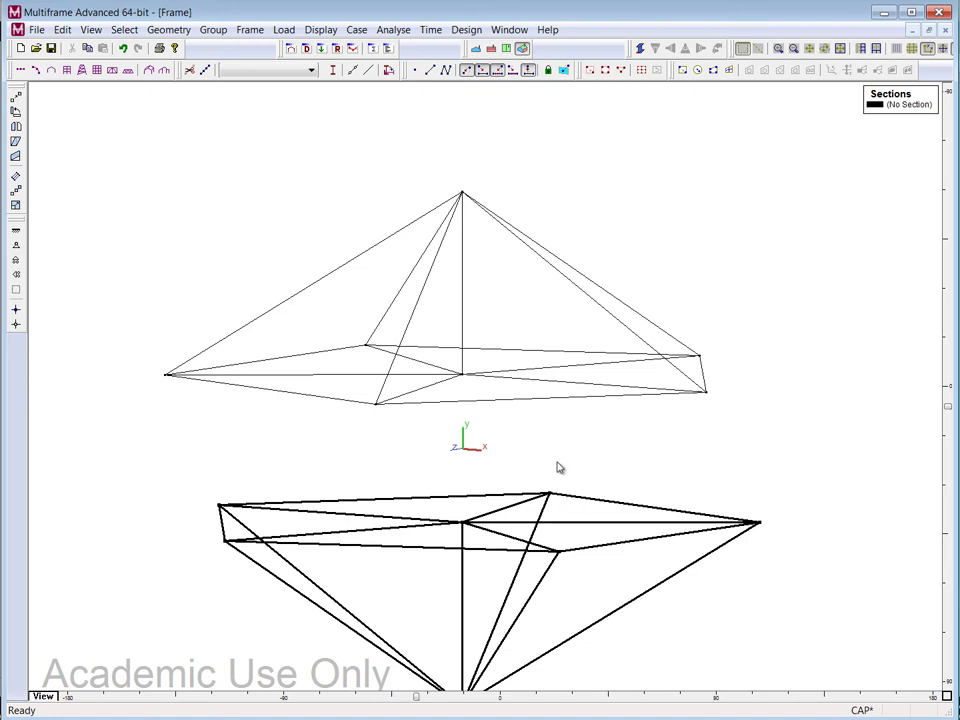
click(655, 472)
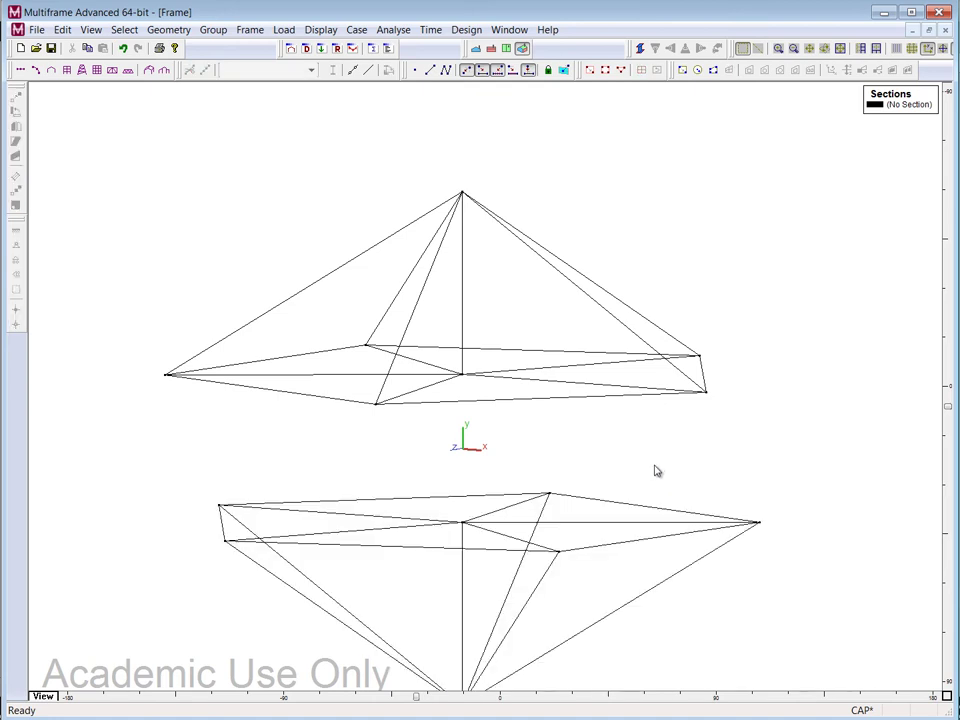
key(ctrl+z)
key(ctrl+z)
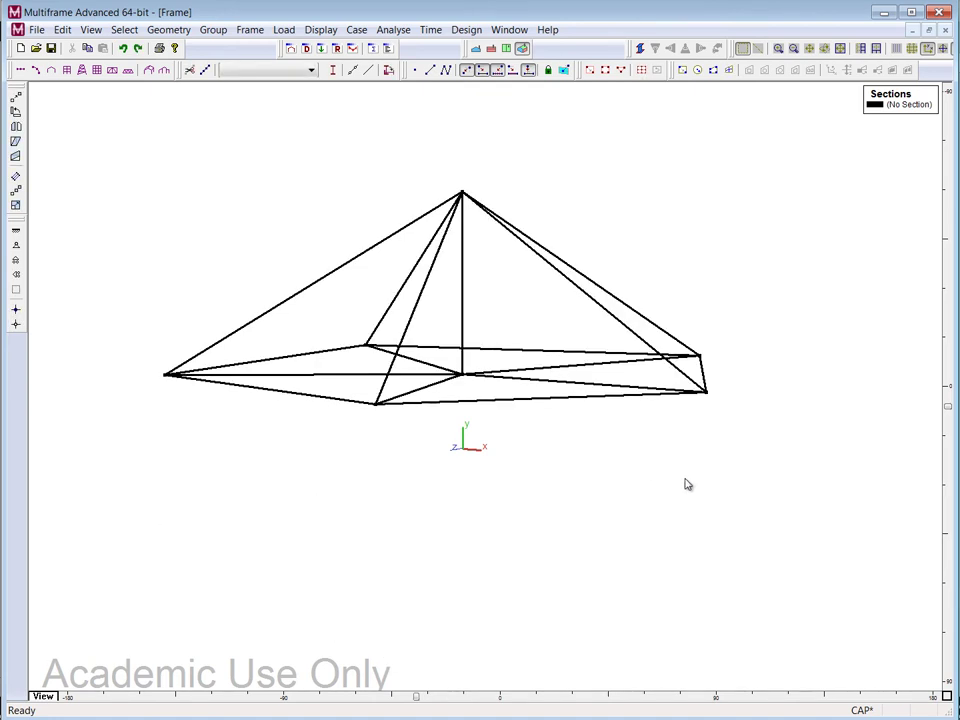
key(ctrl+z)
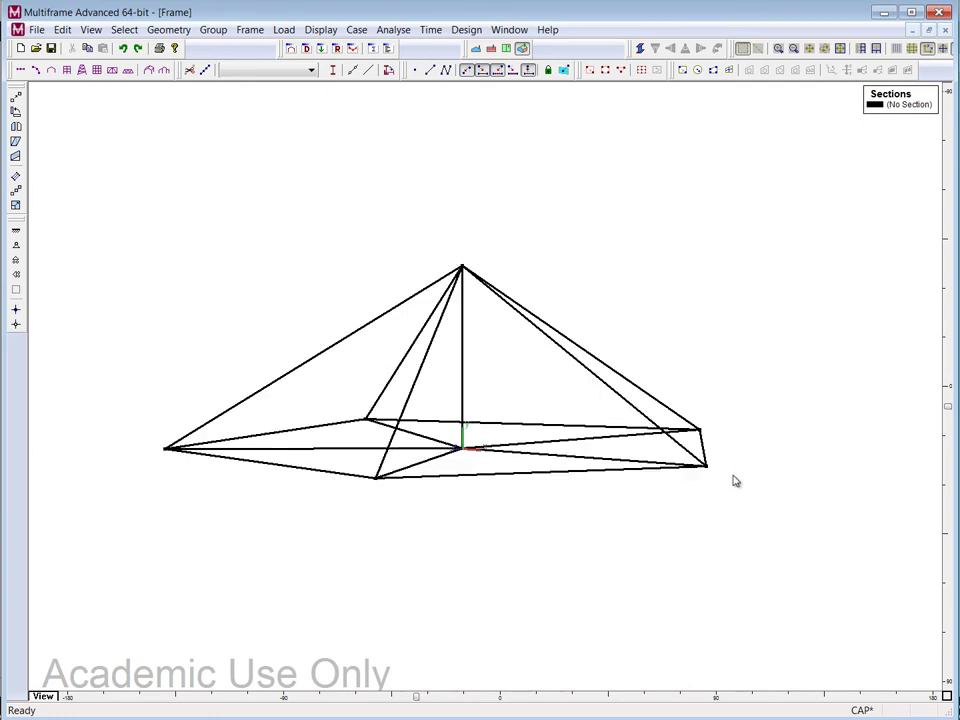
Step: Move the selected pyramid in the y direction by the copied offset of 0.4253 ft
click(168, 29)
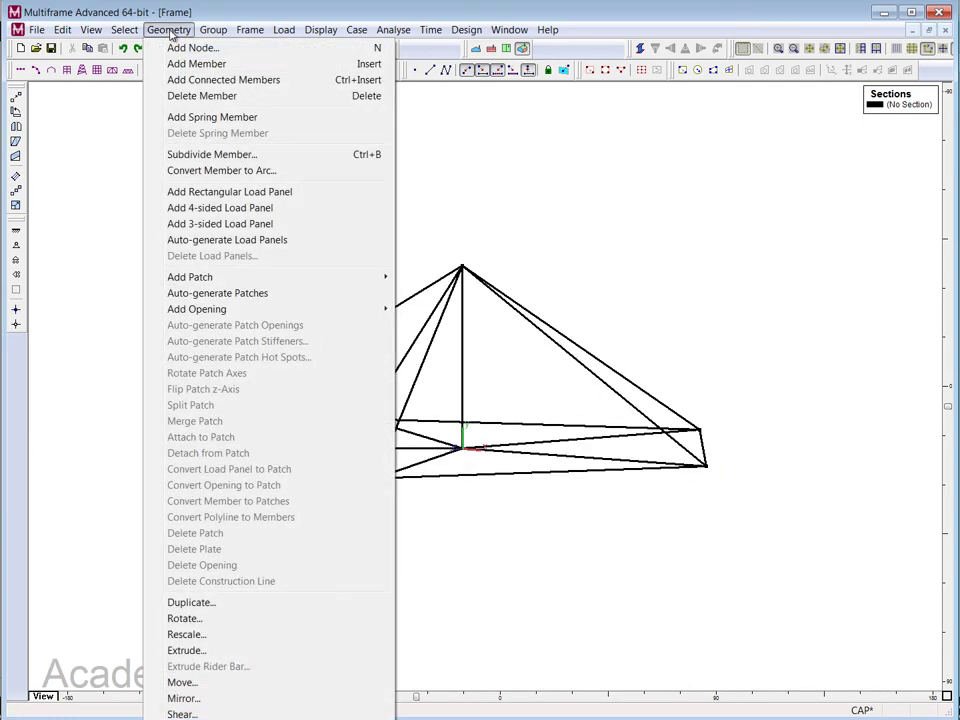
click(184, 682)
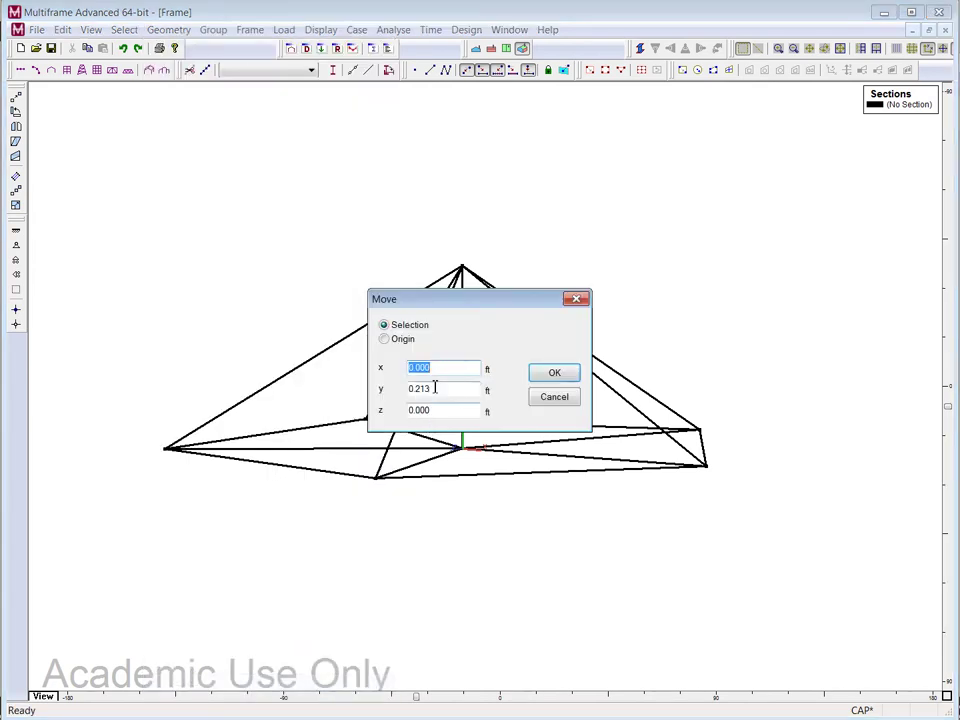
drag(437, 388, 405, 389)
key(ctrl+v)
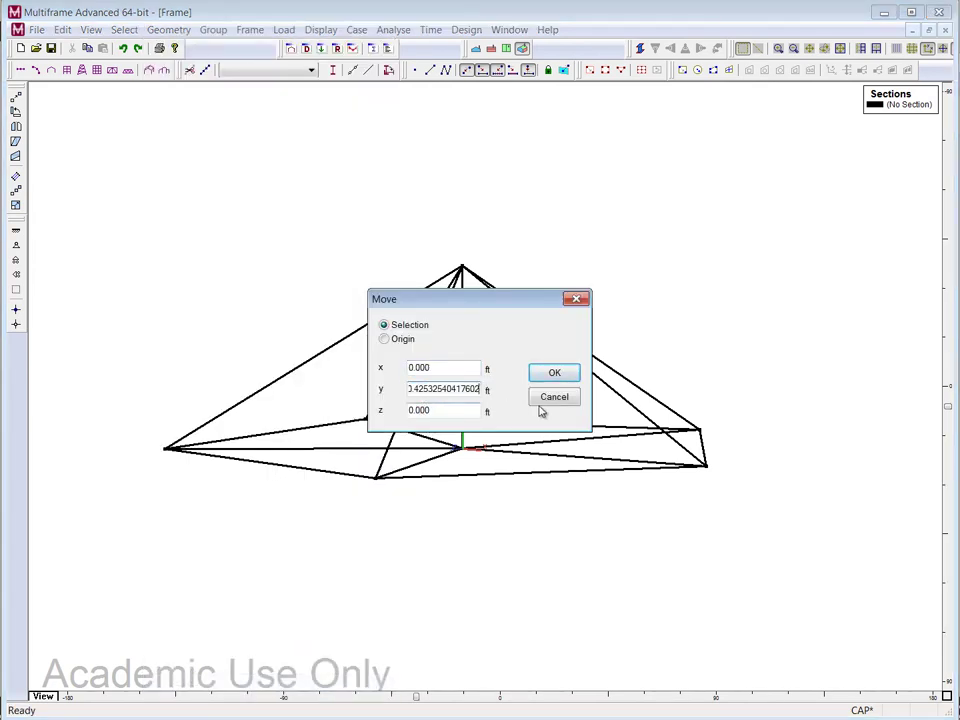
click(554, 372)
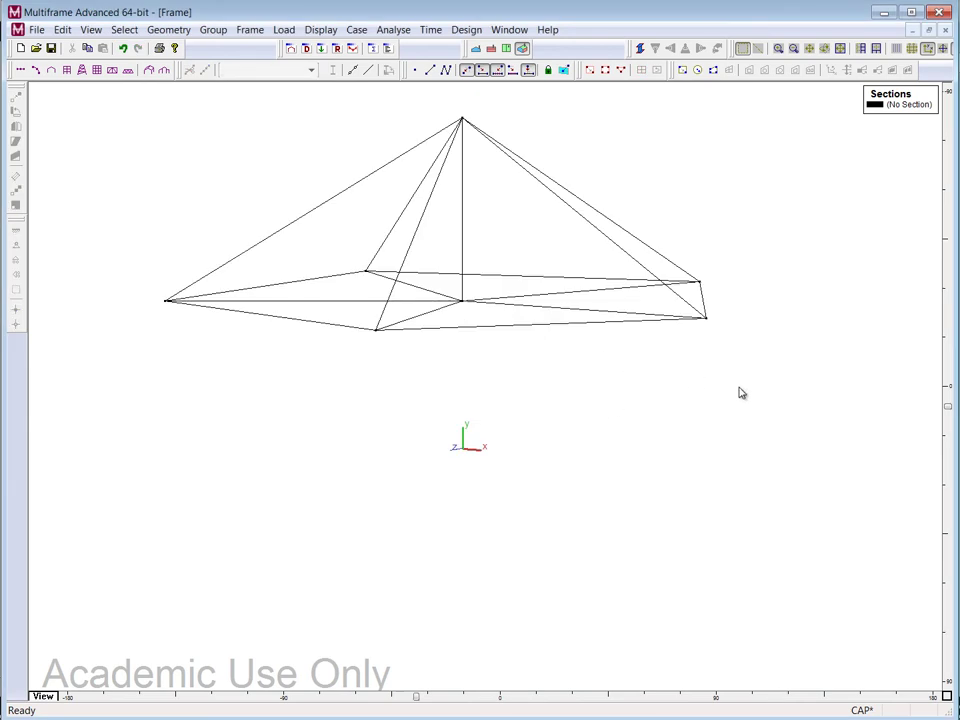
Step: Mirror the entire raised pyramid about y = 0, duplicating the selection and connecting it to existing members
drag(740, 388, 418, 322)
mouse_move(463, 123)
drag(128, 101, 752, 407)
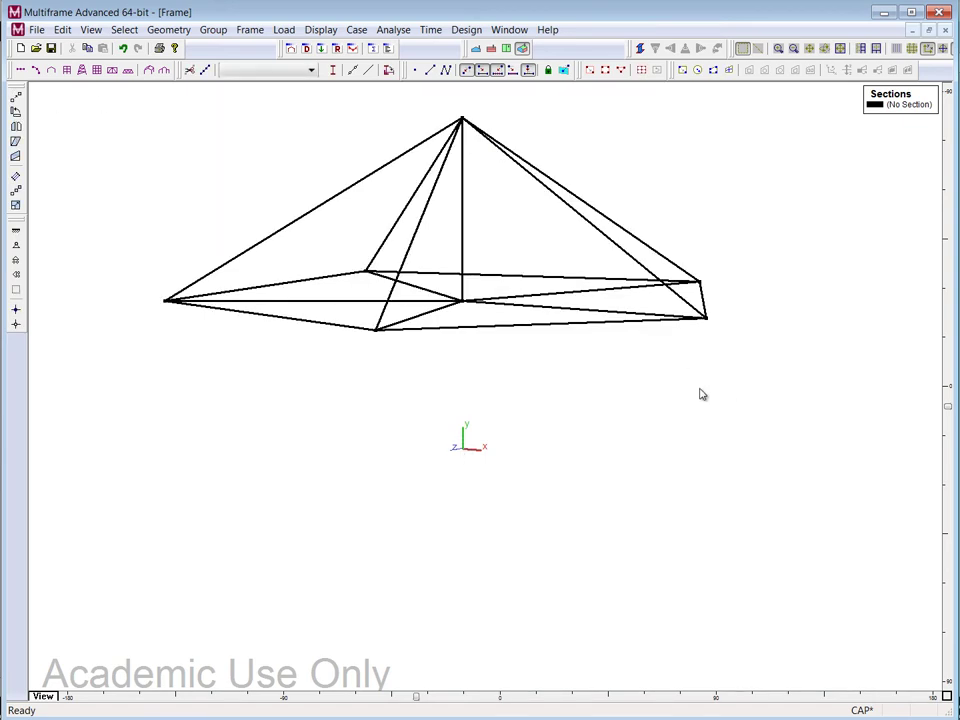
click(168, 29)
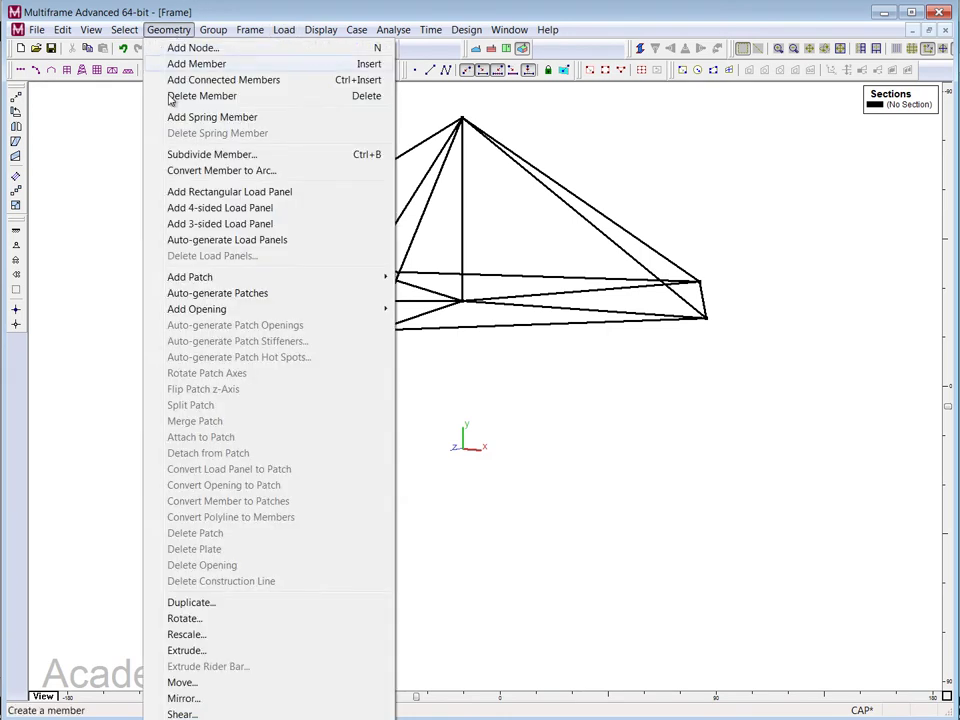
click(207, 698)
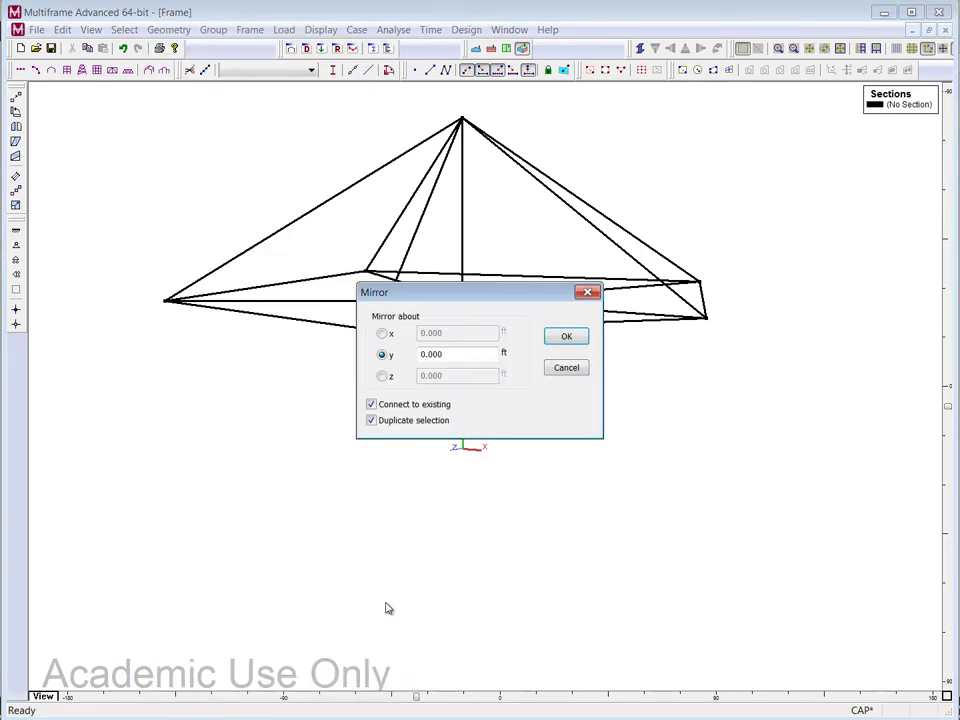
click(565, 338)
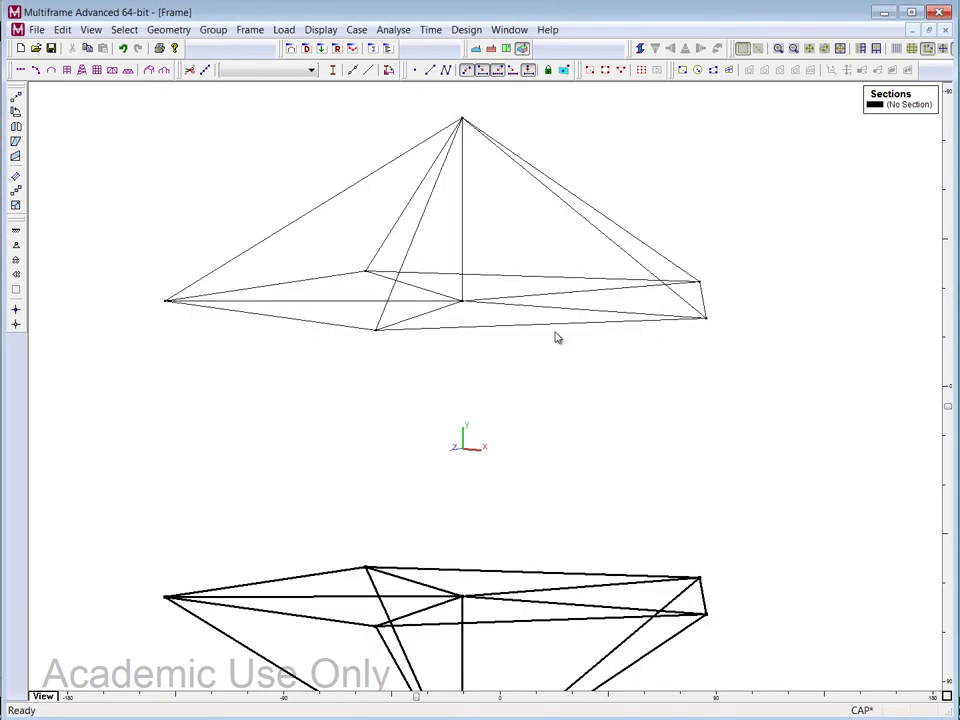
Step: Rotate the mirrored lower pyramid by 36 degrees about the y axis through the origin
click(170, 29)
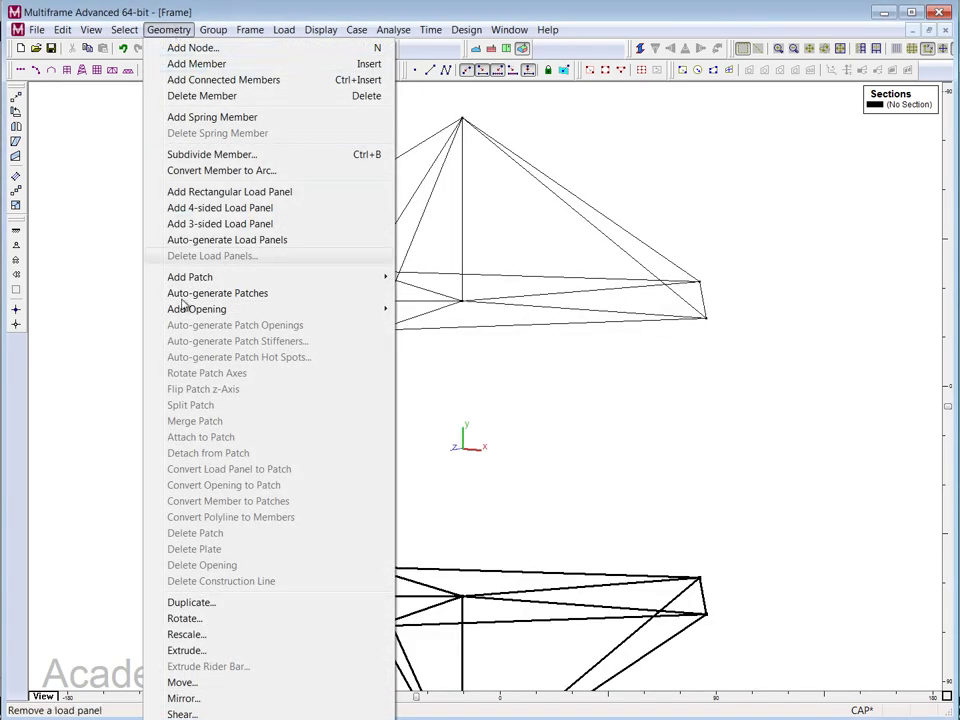
click(190, 618)
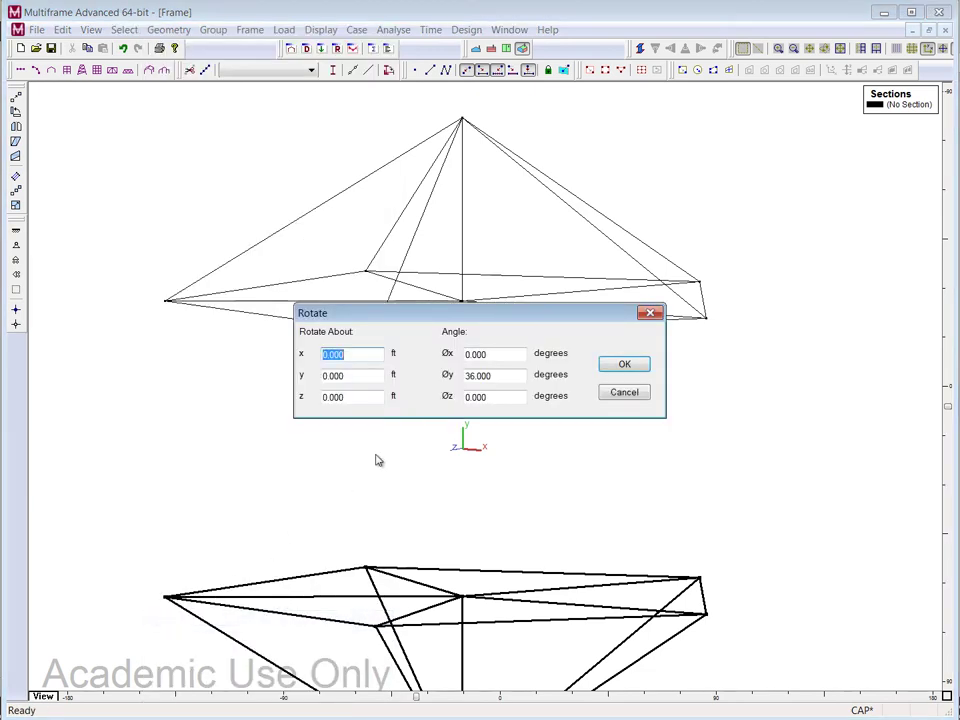
click(620, 365)
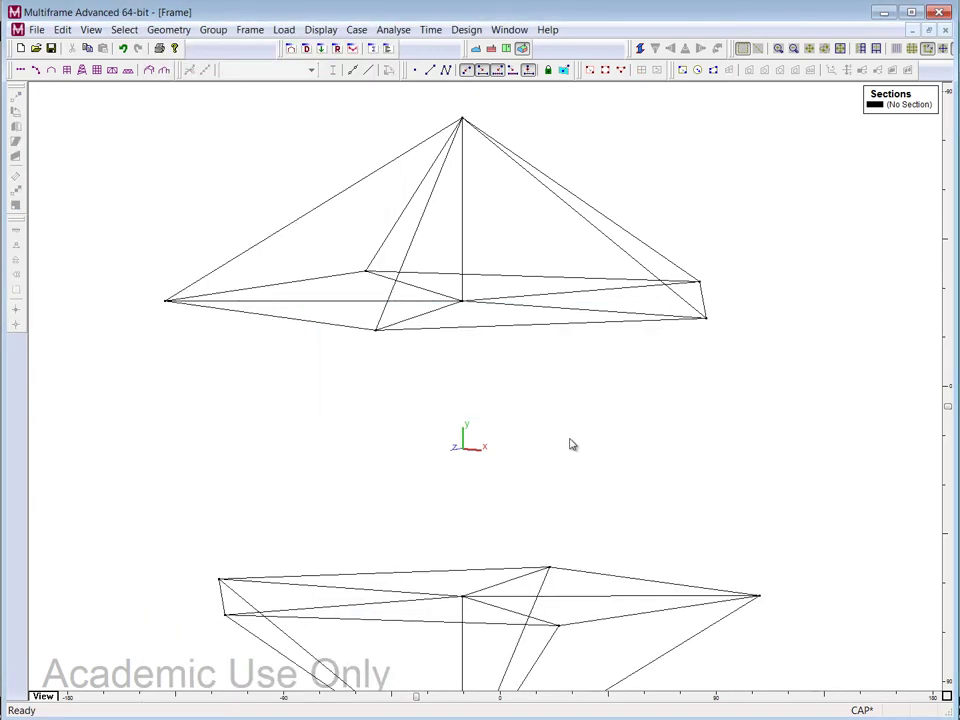
Step: Add two connected members from the upper base's front joint down to the lower base's front joint and up to the adjacent upper corner
click(446, 69)
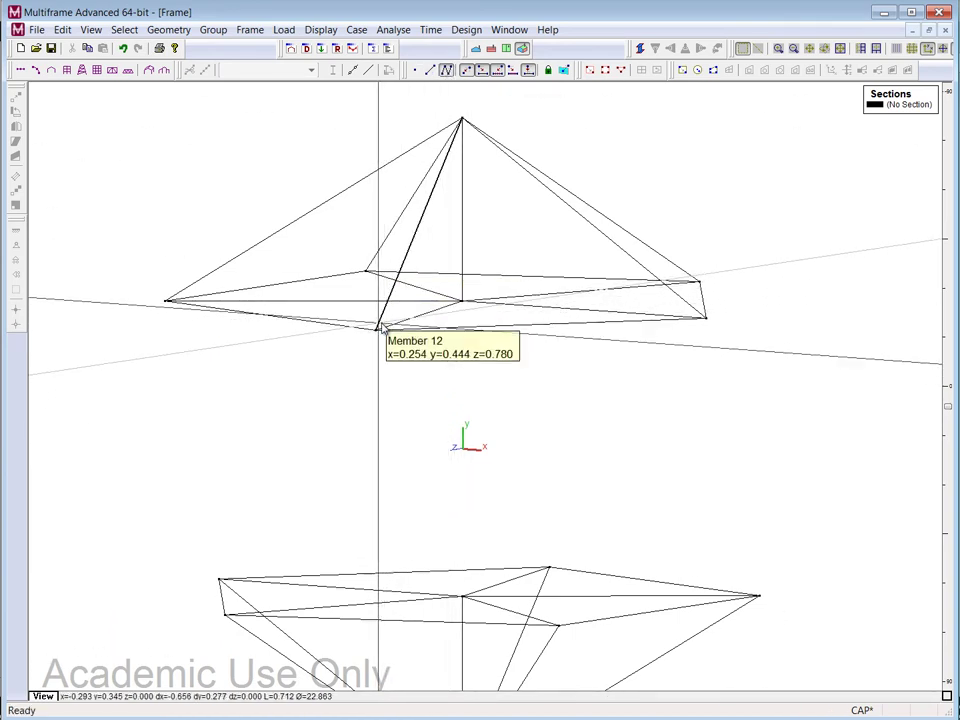
click(376, 331)
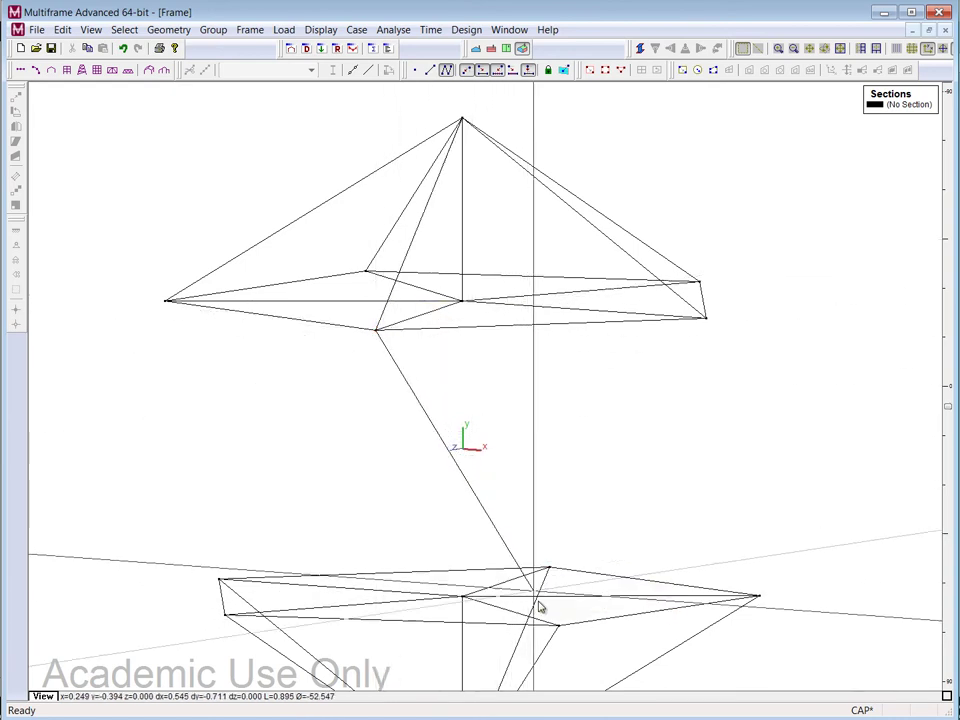
click(557, 625)
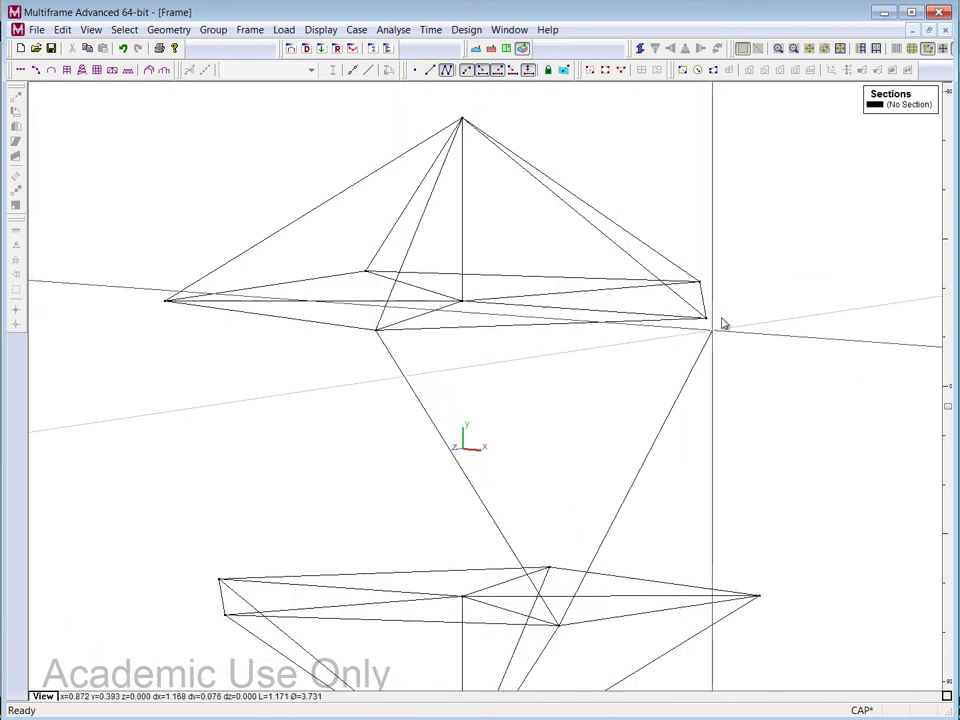
click(708, 320)
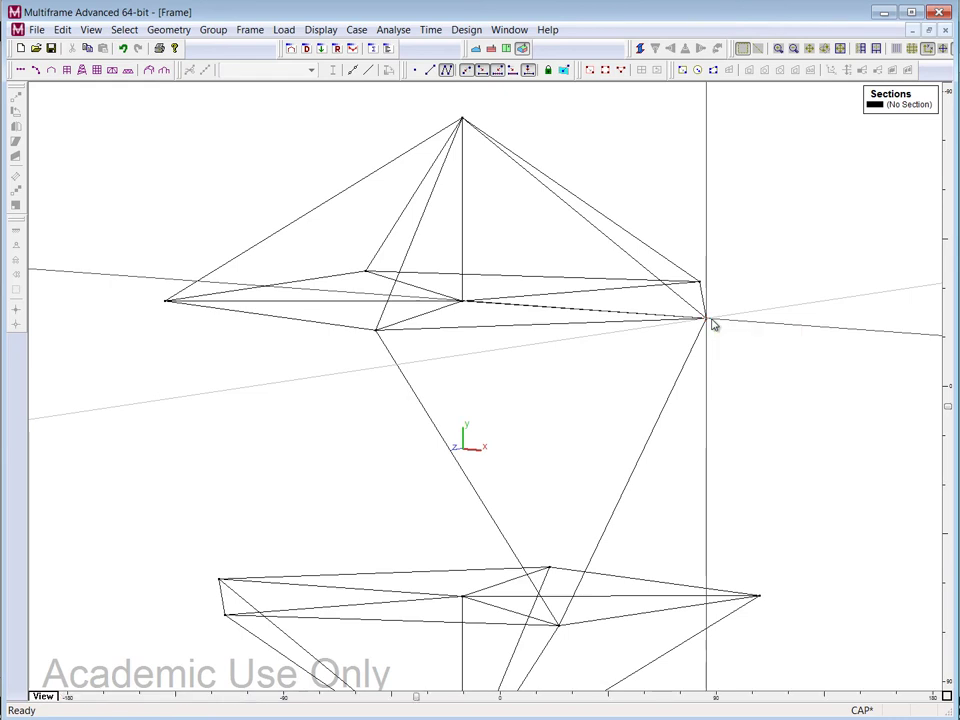
key(Escape)
Step: Check the length of the new member rising to the upper base's right front corner, leaving its properties unchanged
double_click(679, 380)
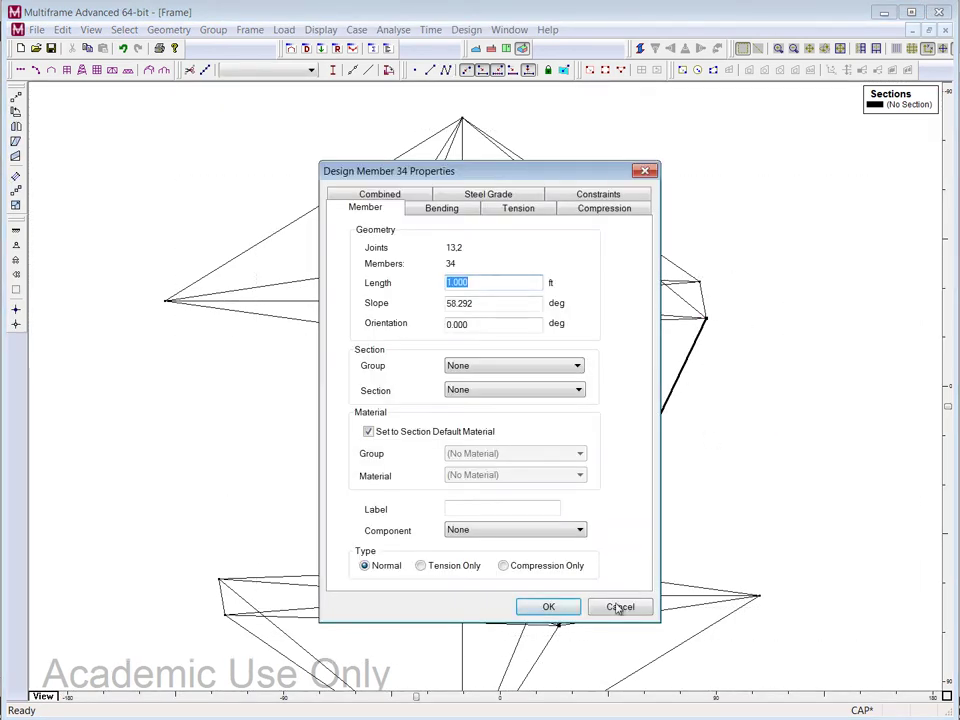
click(620, 608)
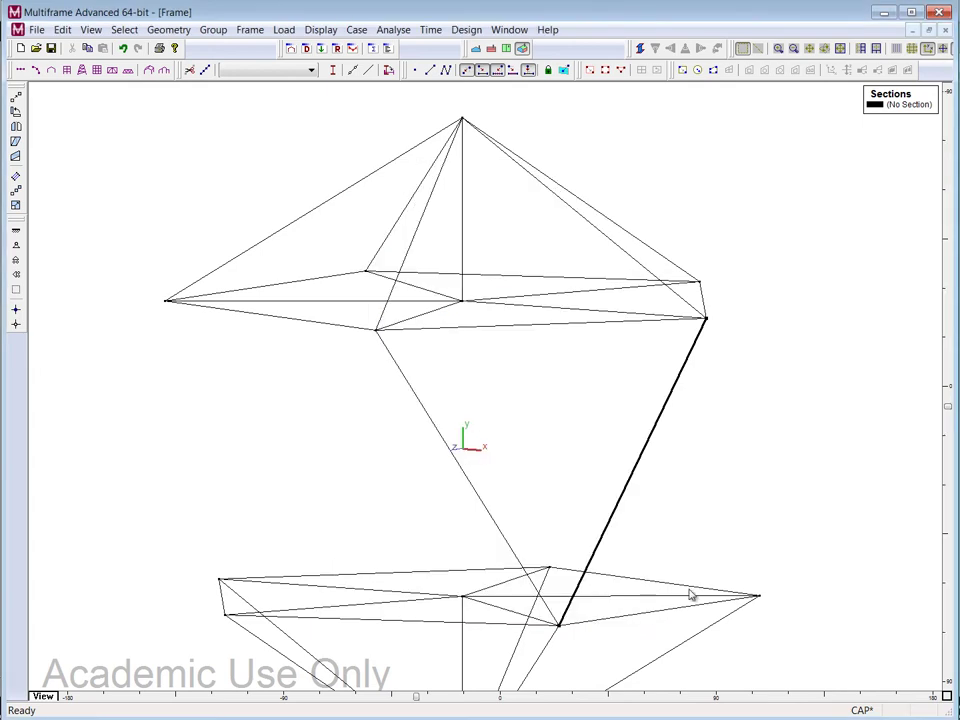
click(715, 528)
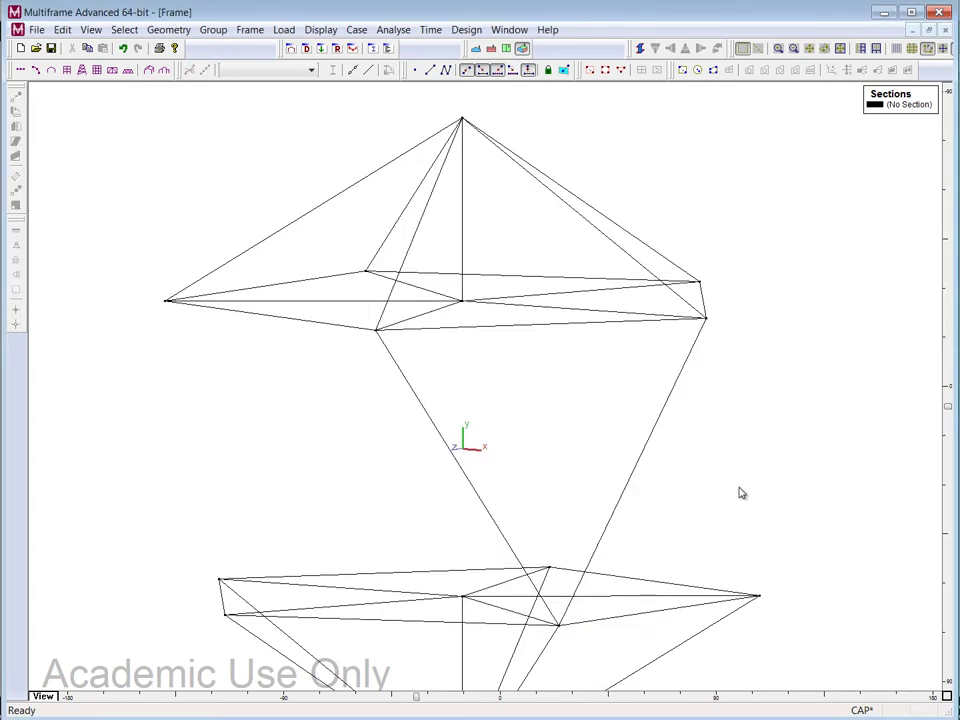
Step: Add a connected zigzag of members between the remaining upper and lower pentagon corners, closing the icosahedron's middle band at the starting front joint
click(445, 70)
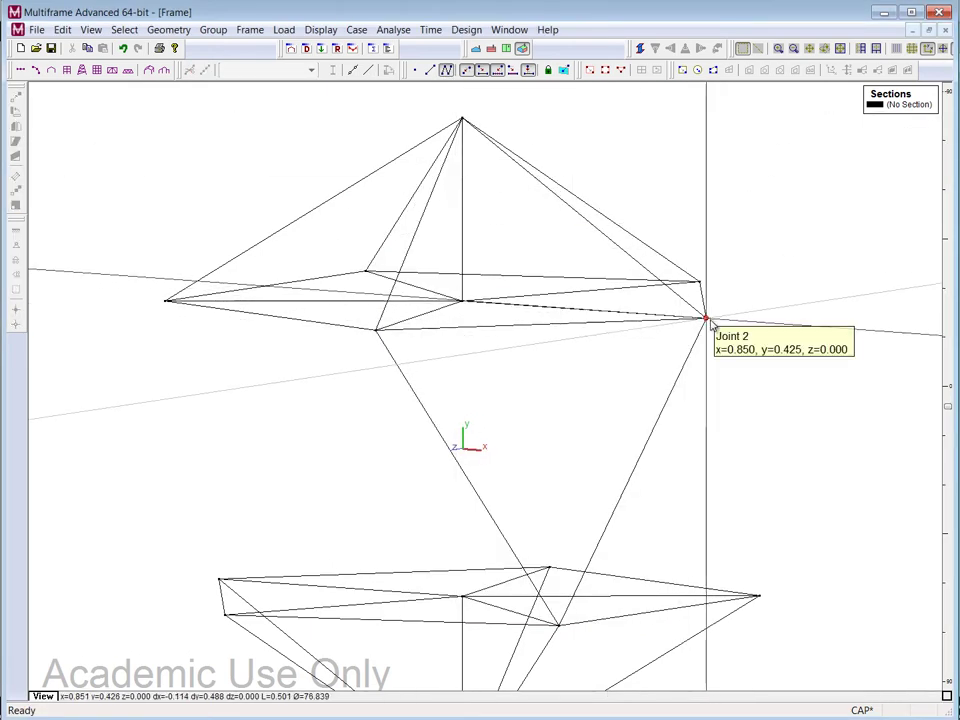
click(707, 320)
click(759, 597)
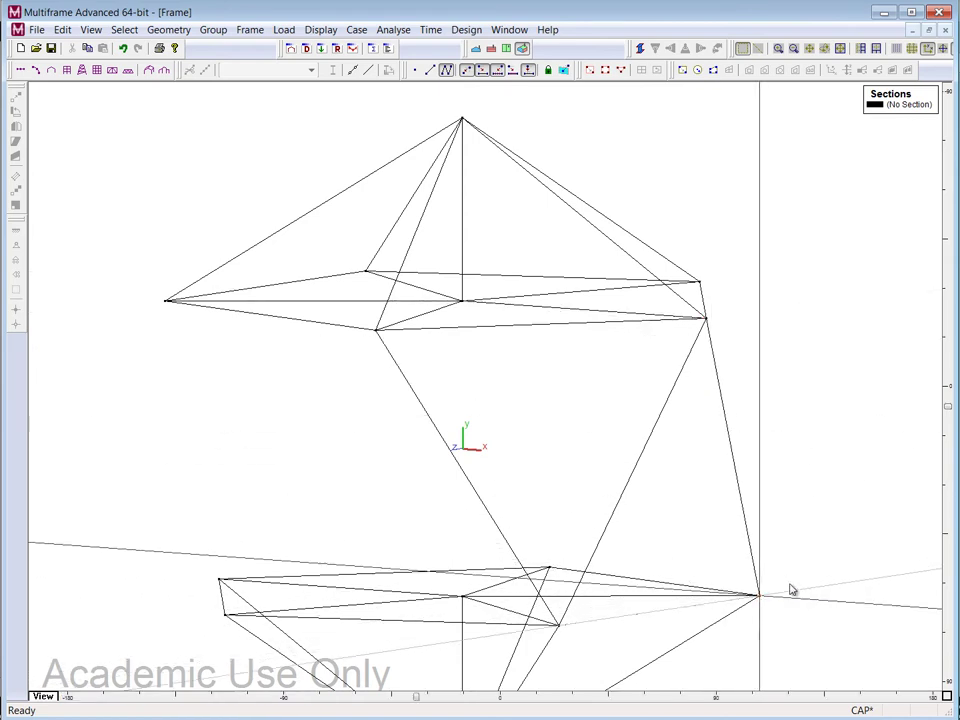
click(701, 283)
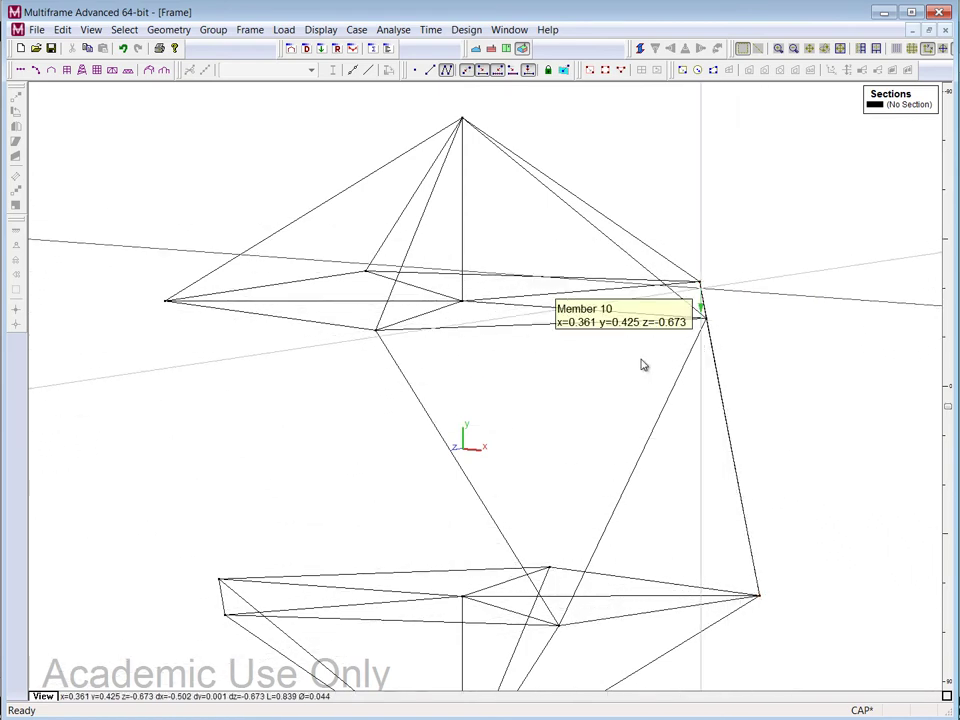
click(549, 568)
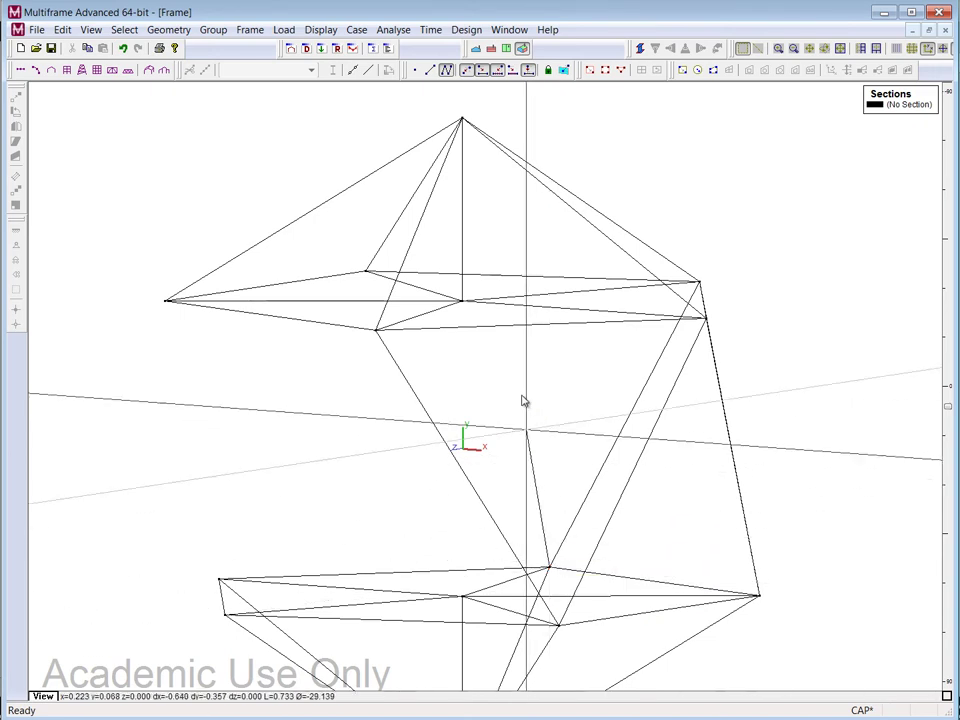
click(366, 273)
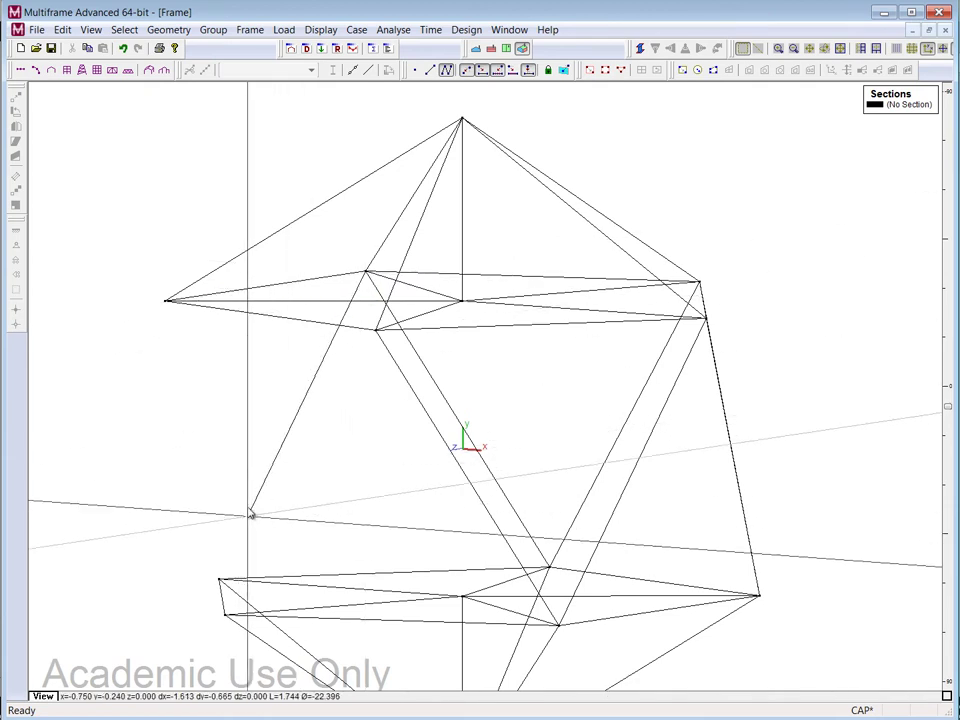
mouse_move(219, 579)
mouse_down()
mouse_move(191, 390)
mouse_move(165, 301)
mouse_up()
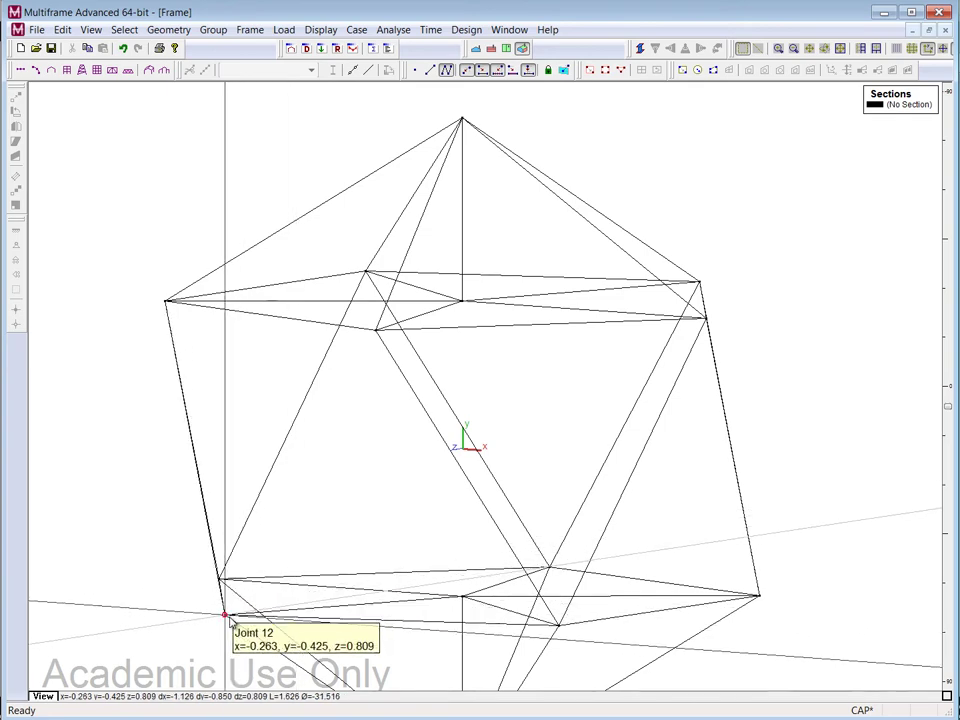
drag(225, 615, 377, 331)
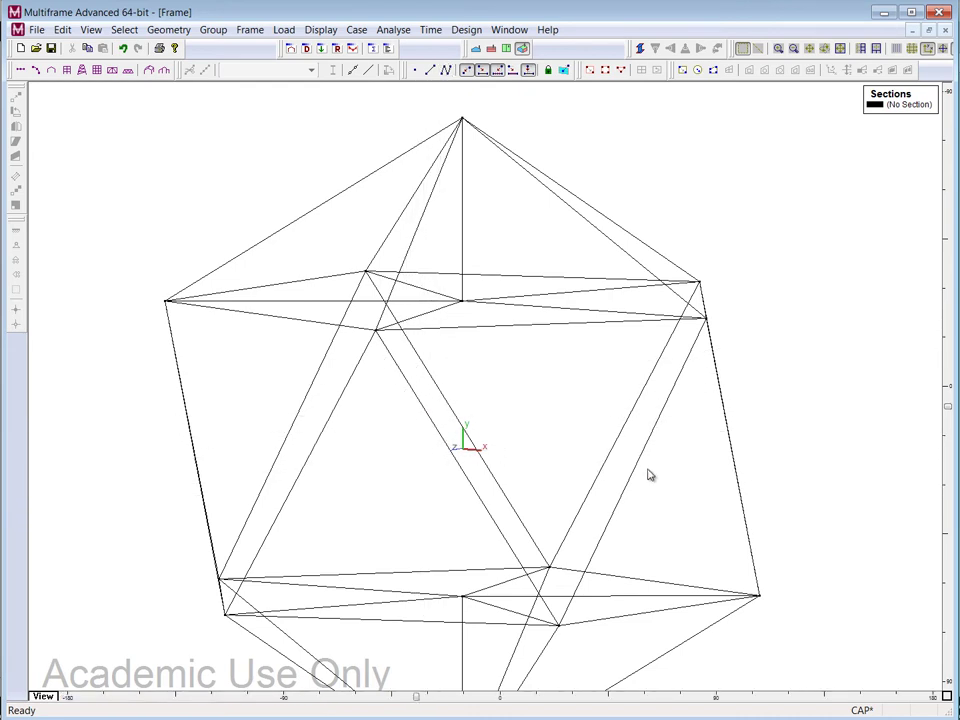
Step: Delete the center joints of the upper and lower pentagonal bases together with all interior members attached to them
key(ctrl+w)
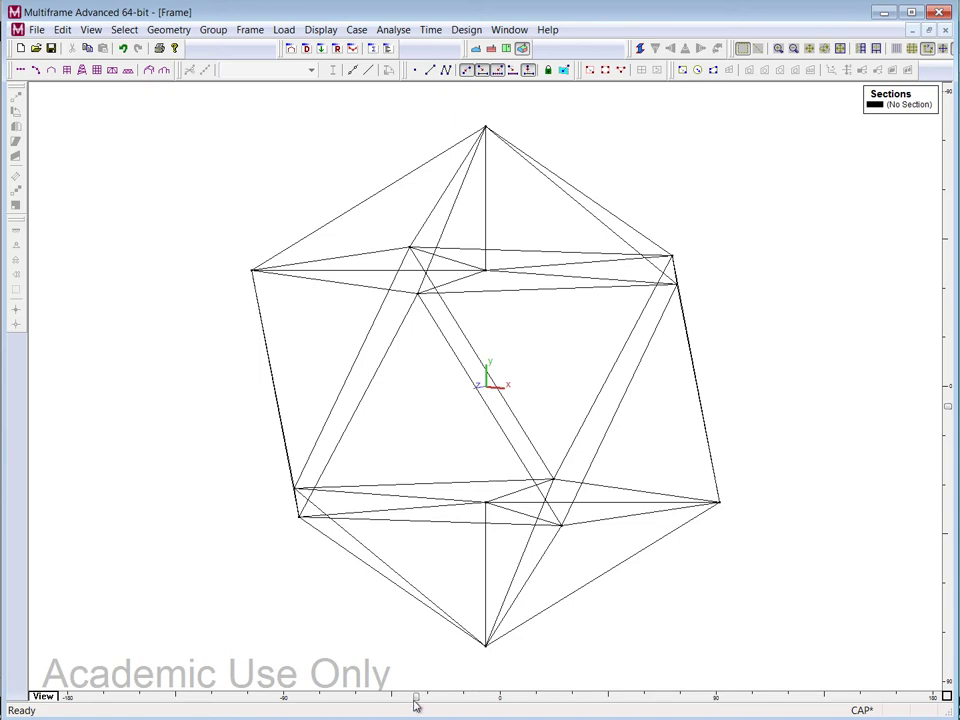
drag(416, 703, 497, 703)
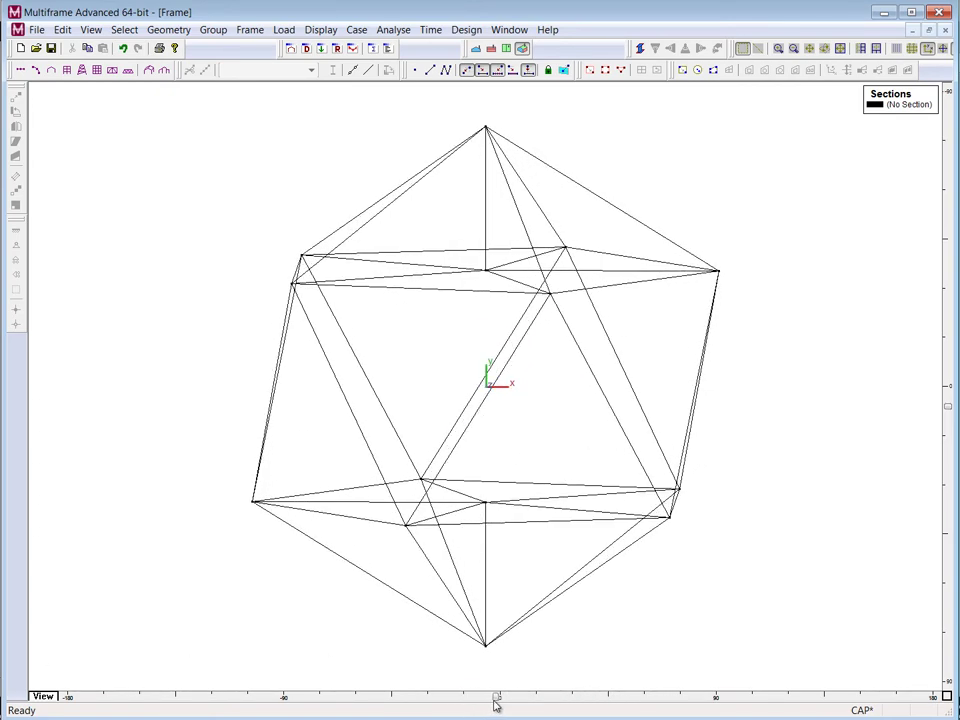
click(476, 272)
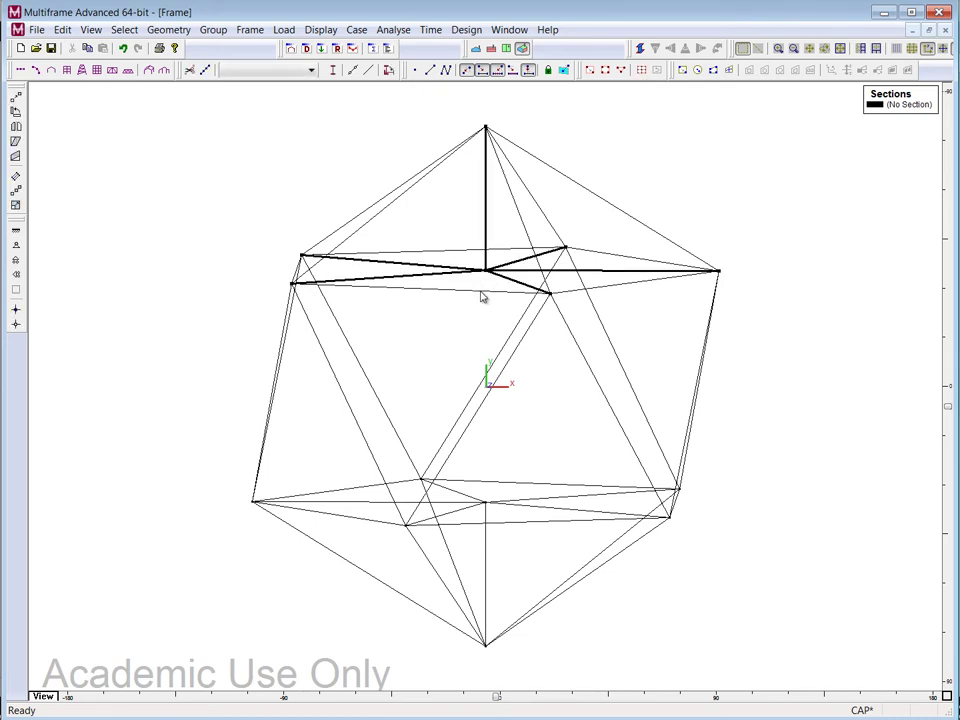
click(528, 455)
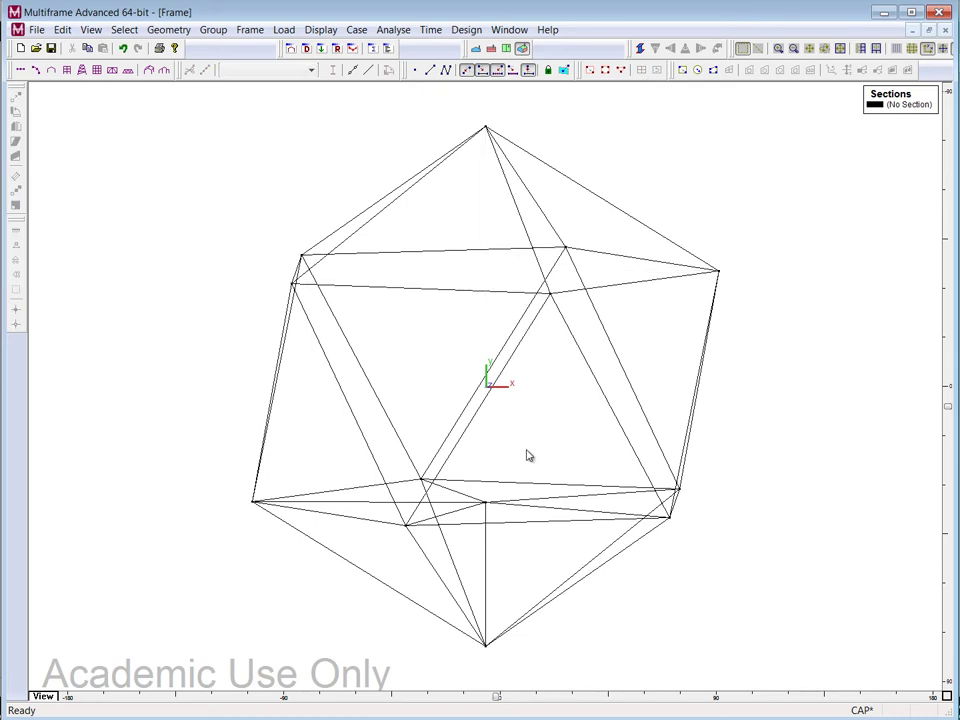
click(482, 508)
key(Delete)
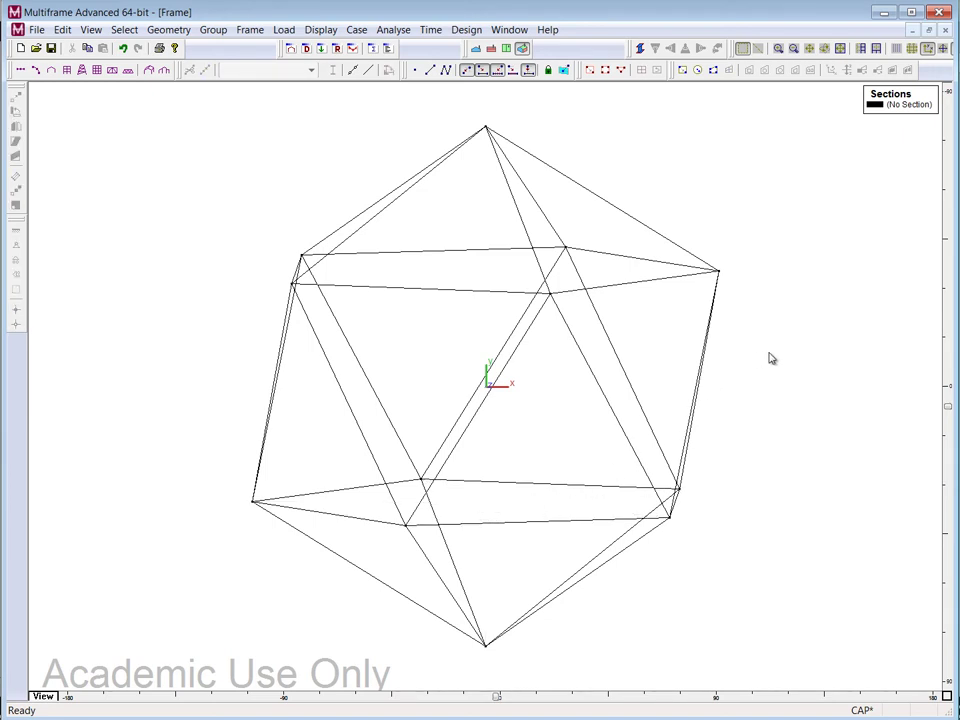
Step: Save the frame in 08-COMPRESSION_STRUCTURES > 08.3-DOMES > 08.3.5-GeodesicBasedOnIcosahedron, accepting the project properties with their fields left blank
key(ctrl+s)
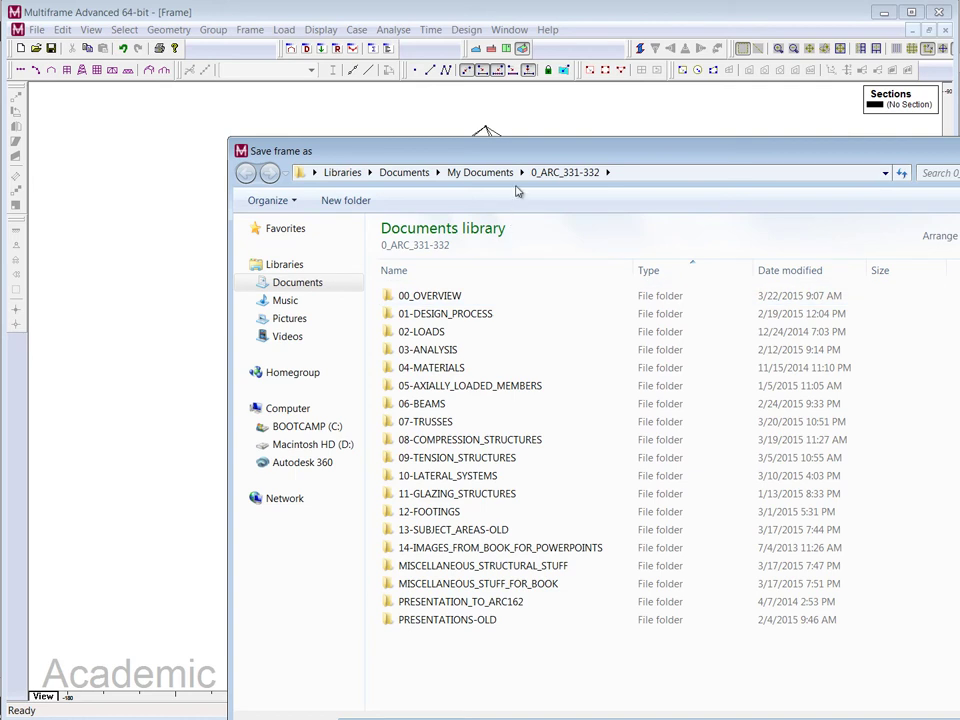
click(450, 441)
double_click(450, 441)
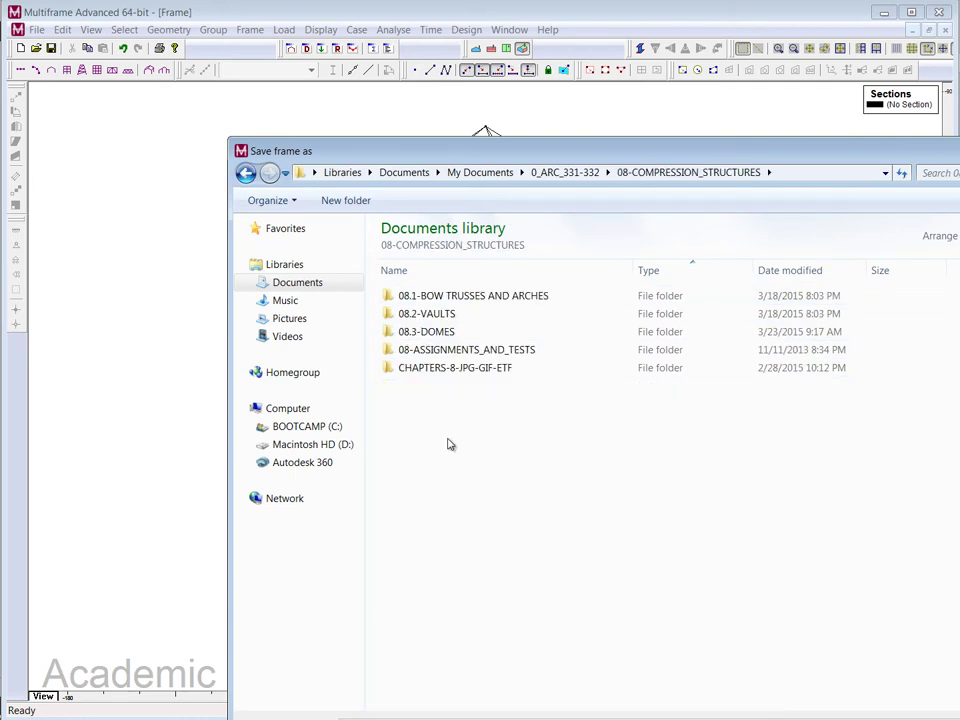
double_click(449, 334)
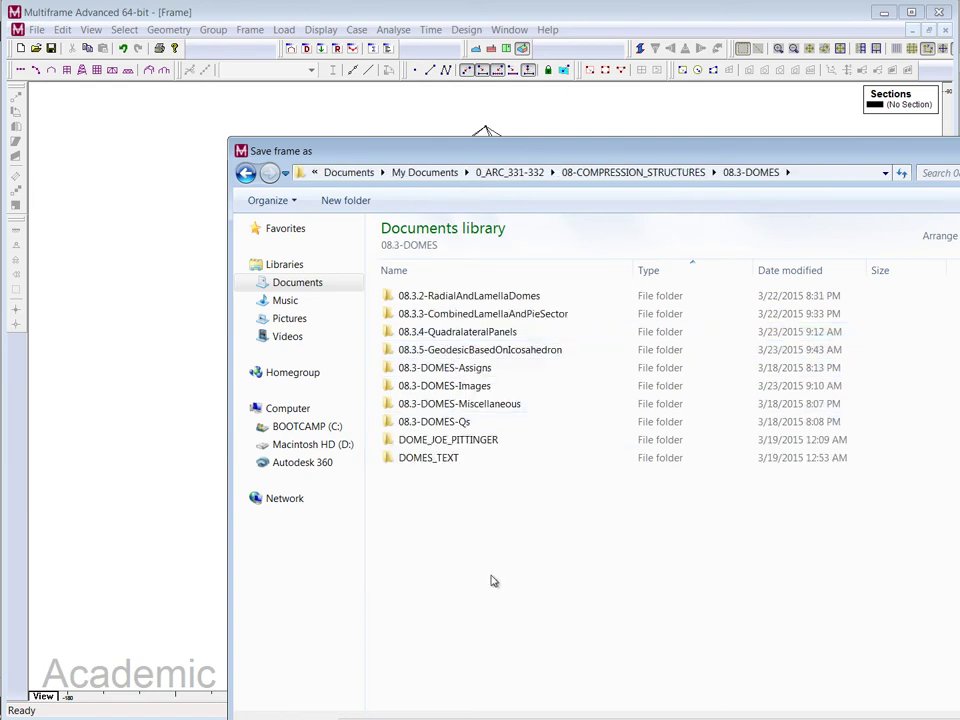
click(507, 356)
double_click(507, 352)
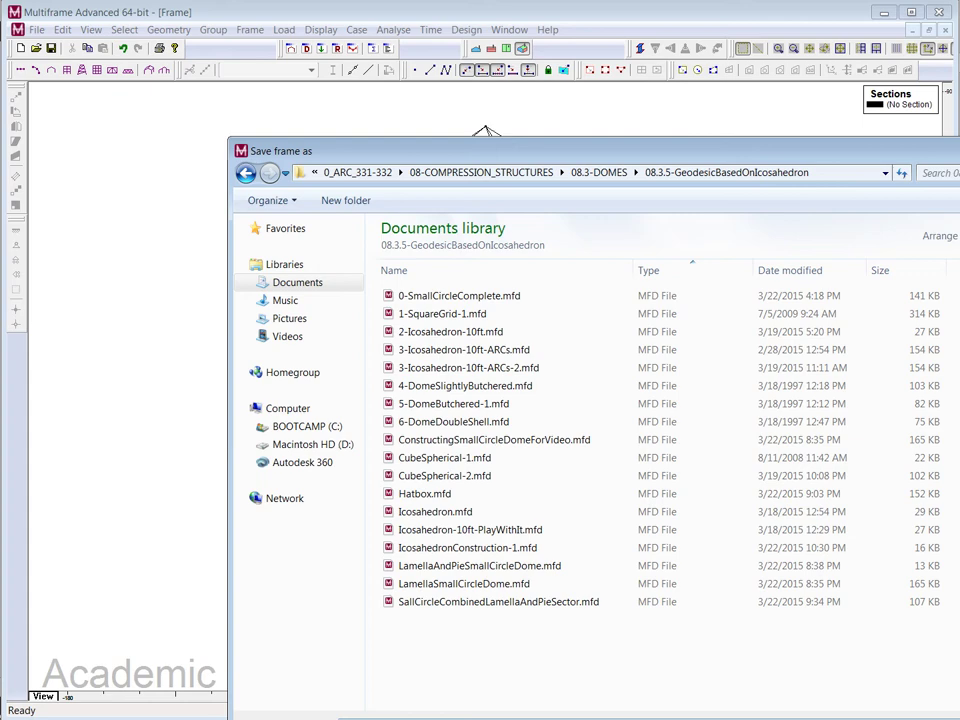
key(Return)
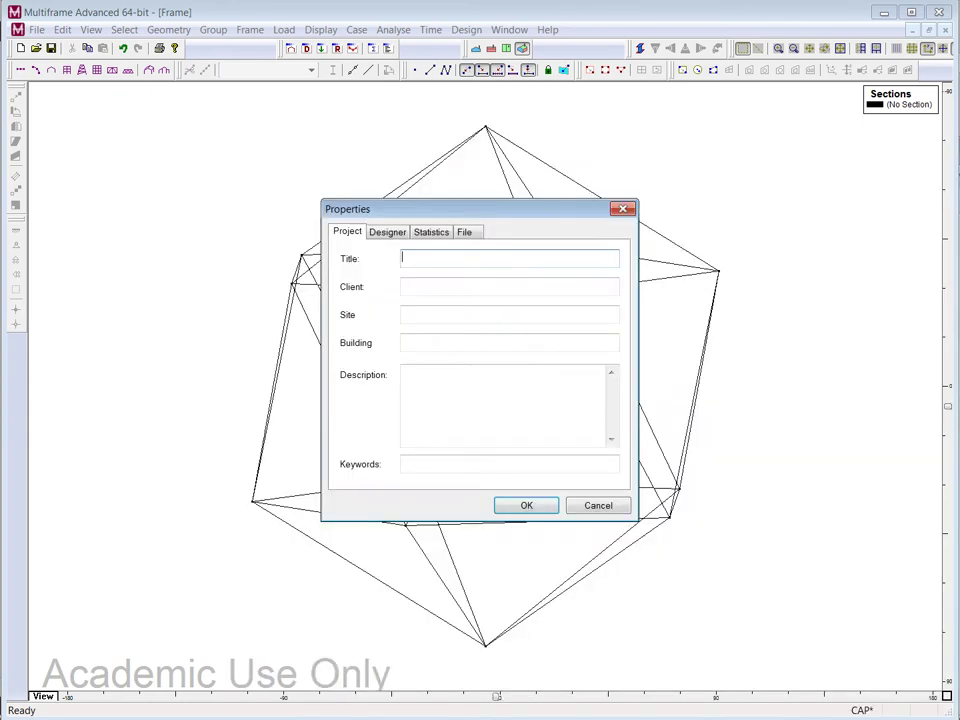
click(541, 507)
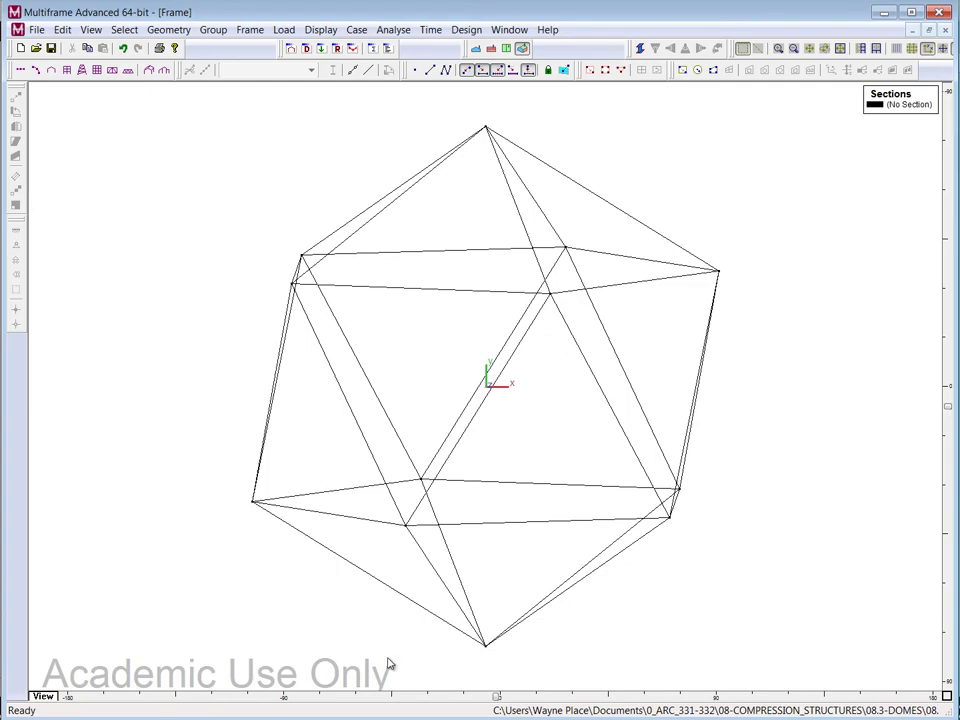
Step: Assign the P1/2 pipe section from the sections library to all members of the icosahedron
drag(495, 699, 519, 697)
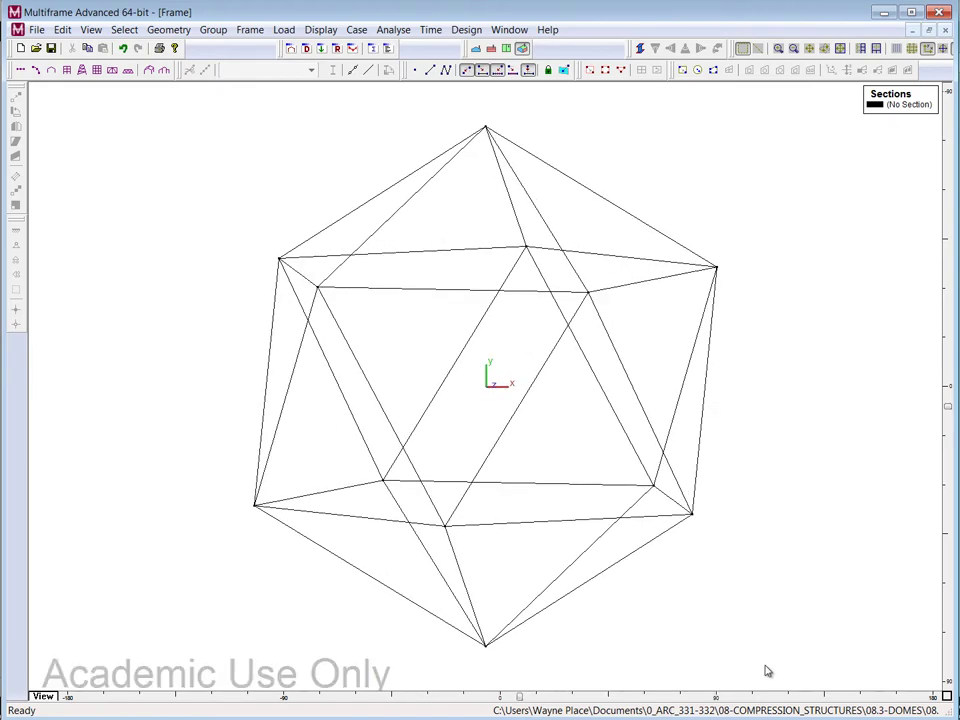
mouse_move(767, 671)
mouse_down()
mouse_move(317, 270)
mouse_move(178, 137)
mouse_move(178, 124)
mouse_up()
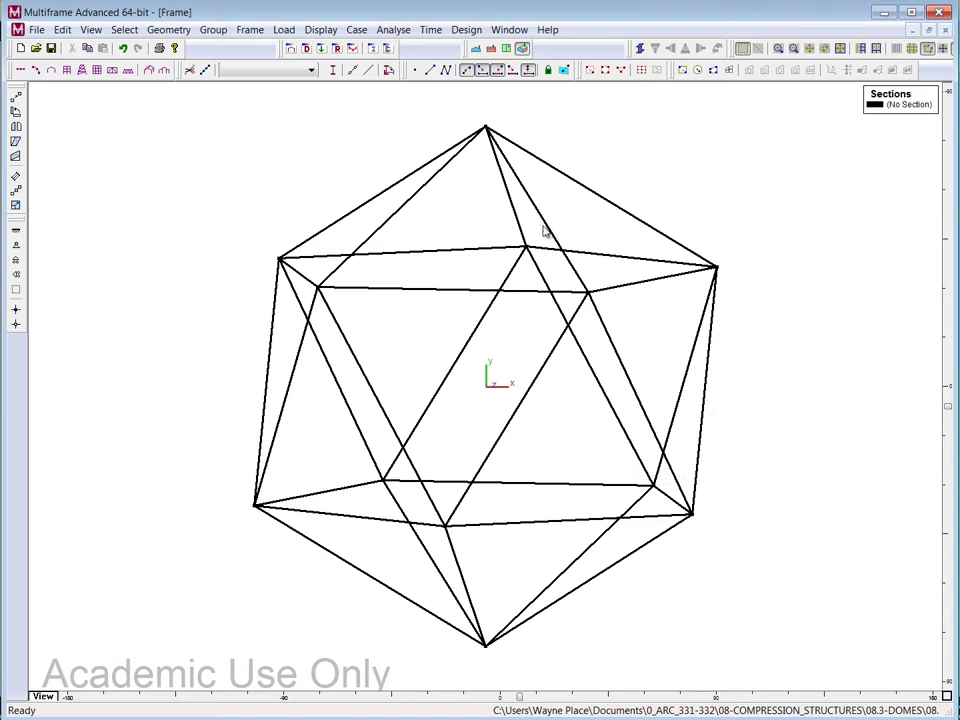
click(275, 71)
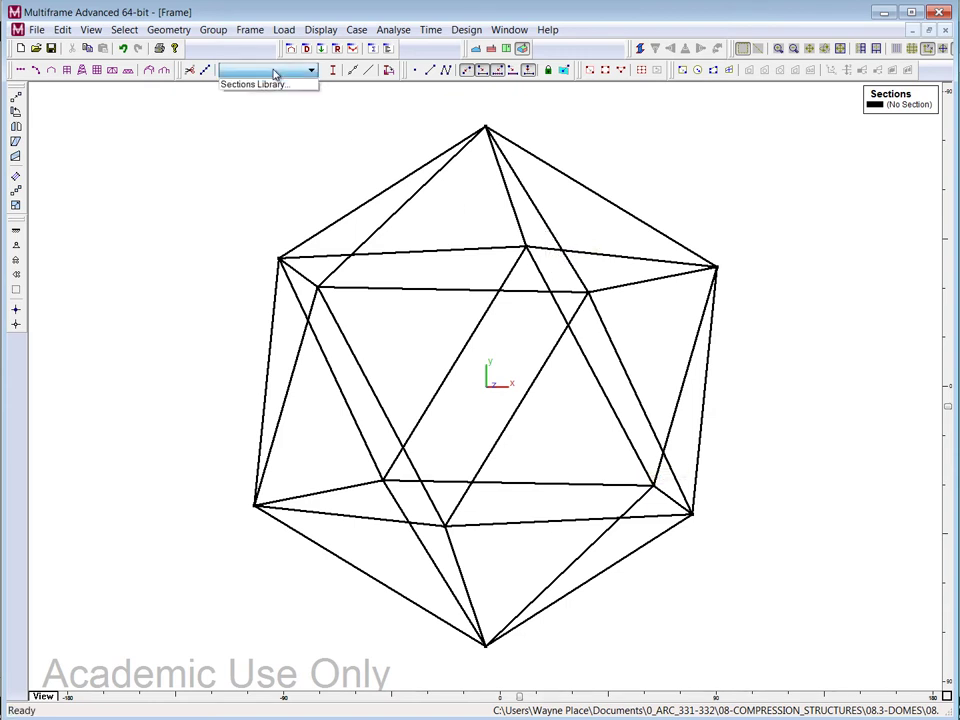
click(270, 85)
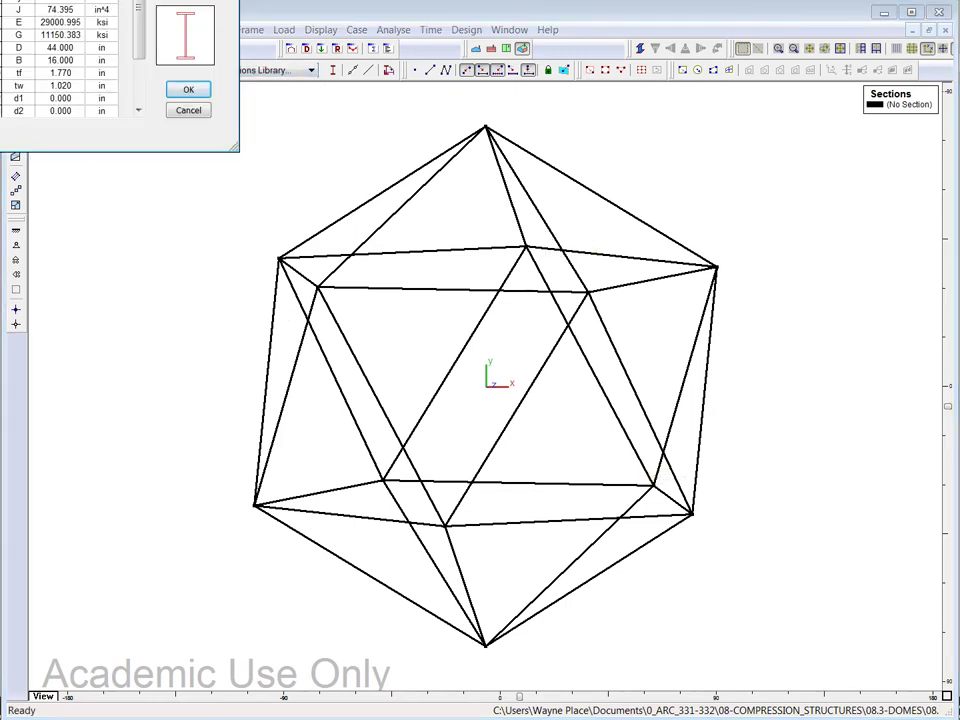
key(p)
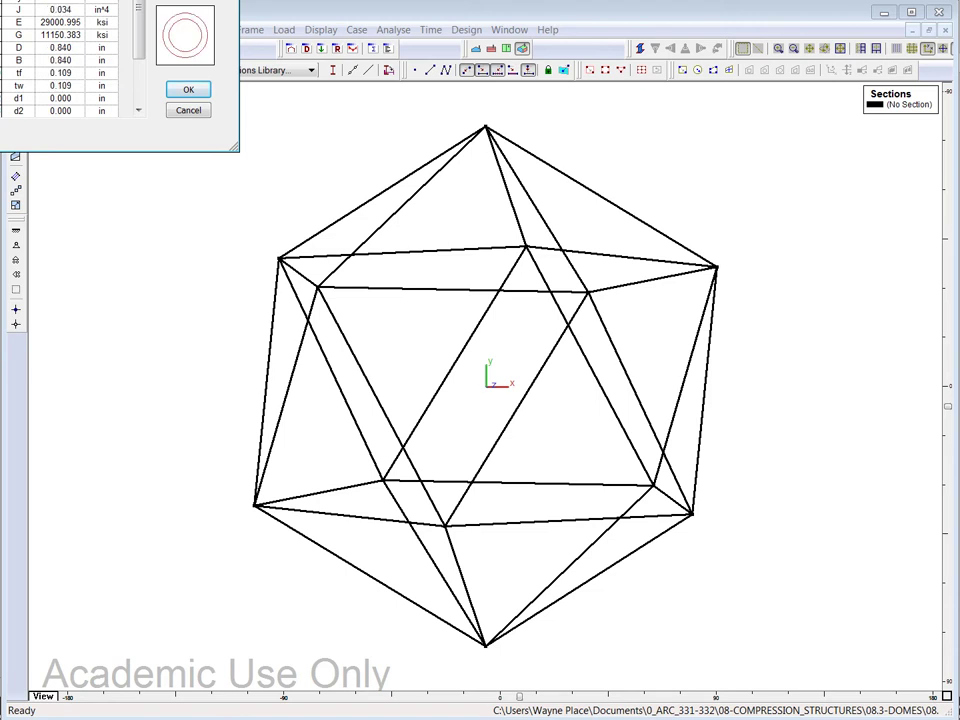
click(188, 89)
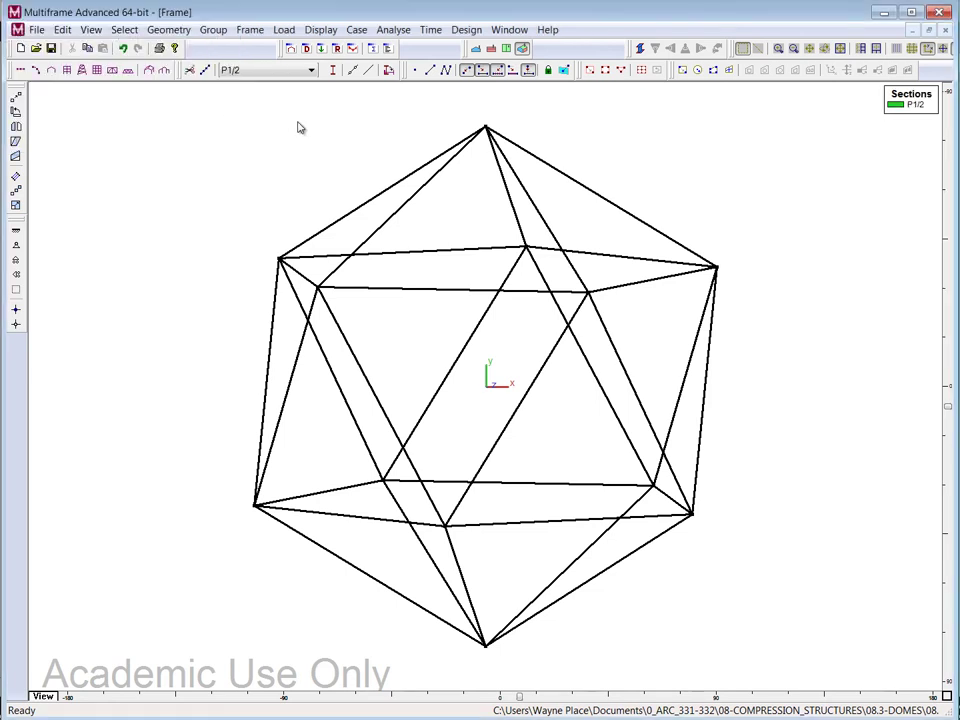
Step: Render the icosahedron with its P1/2 sections to inspect the pipes in 3D, then return to the wireframe display
click(640, 48)
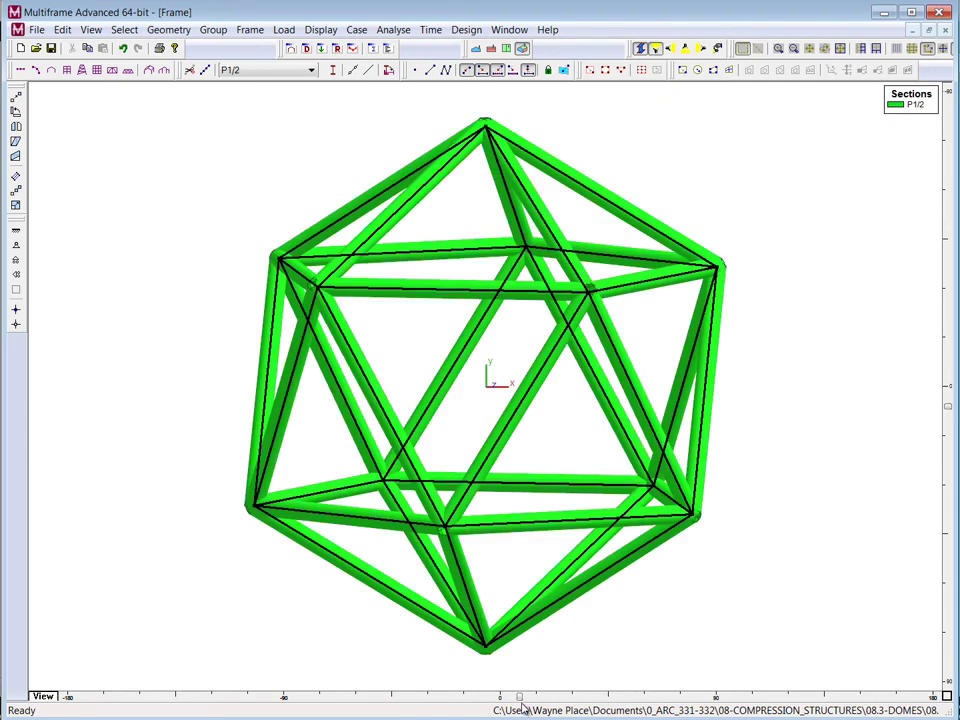
drag(520, 698, 552, 698)
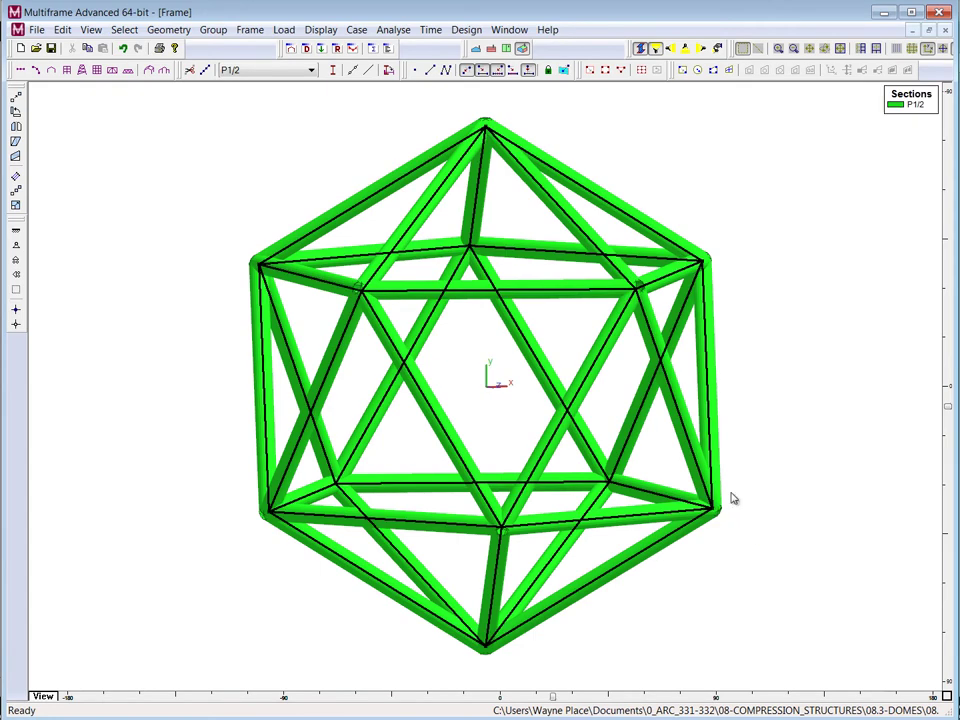
click(267, 72)
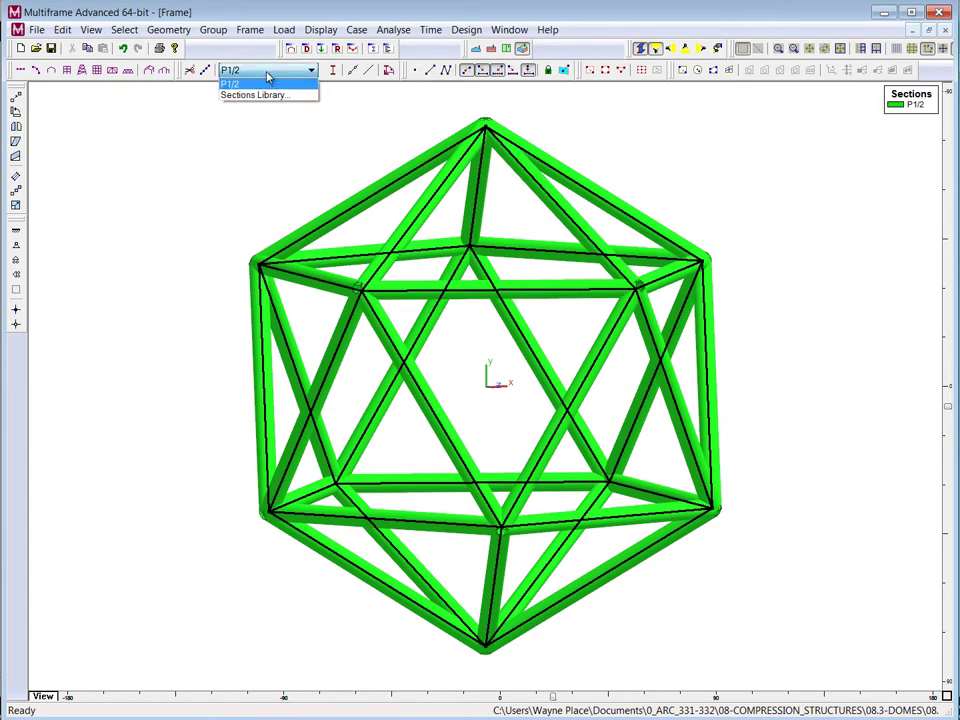
click(235, 83)
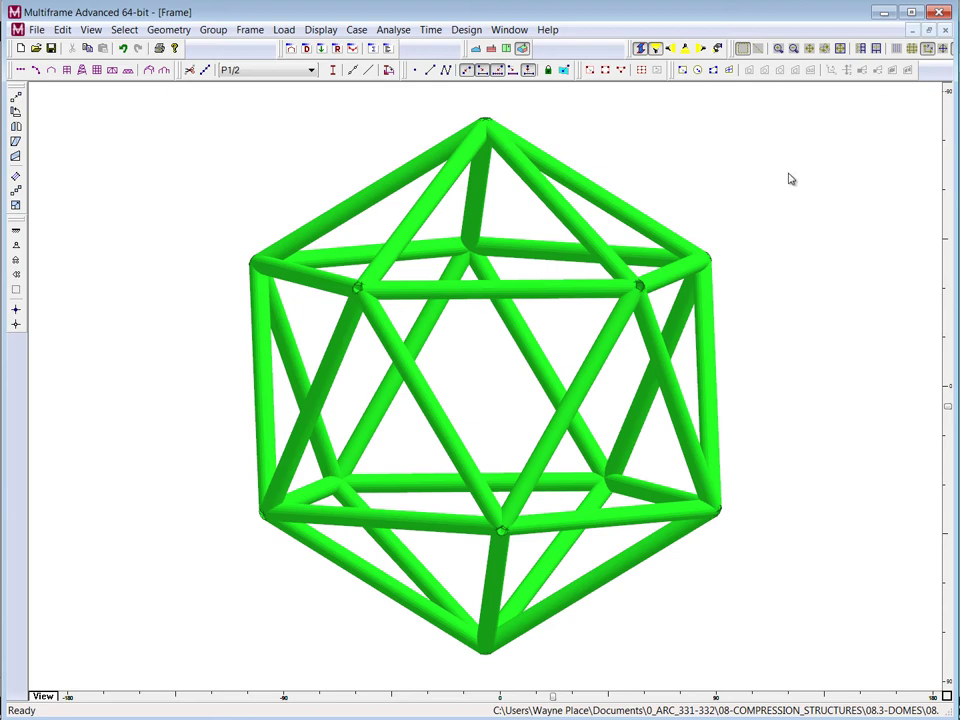
click(655, 49)
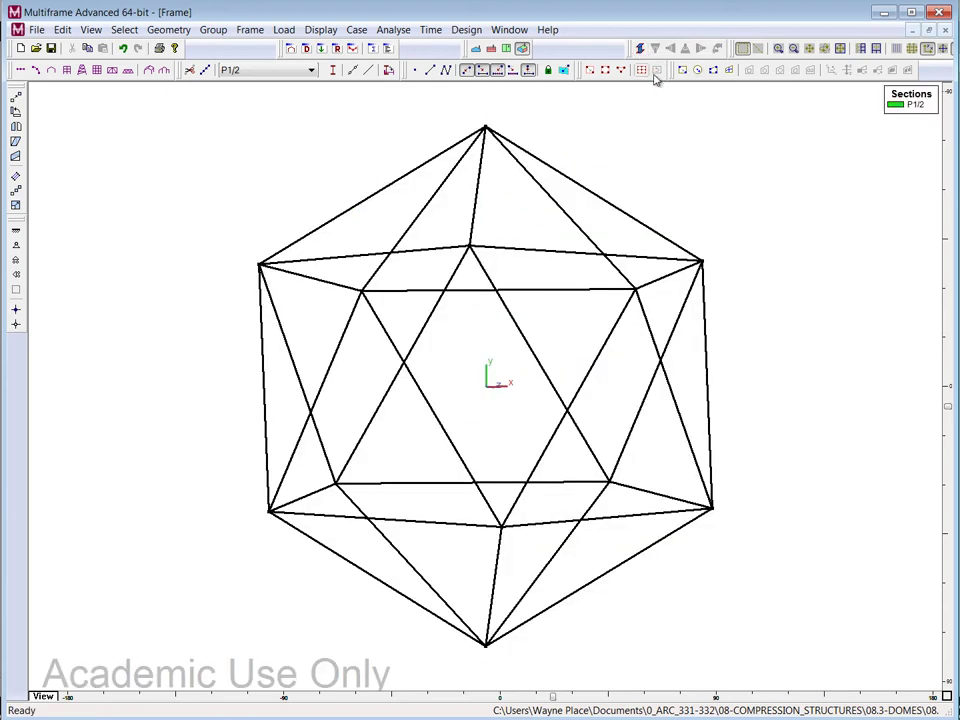
Step: Turn on the display of section axes for the members in the symbol display settings
click(331, 33)
click(345, 48)
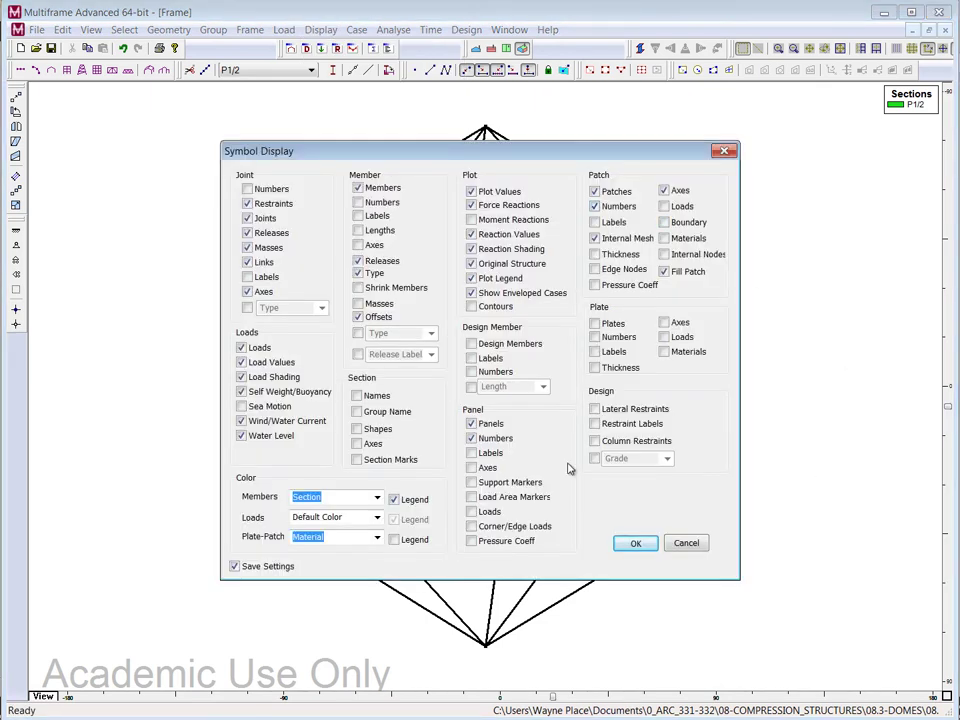
click(357, 443)
click(636, 543)
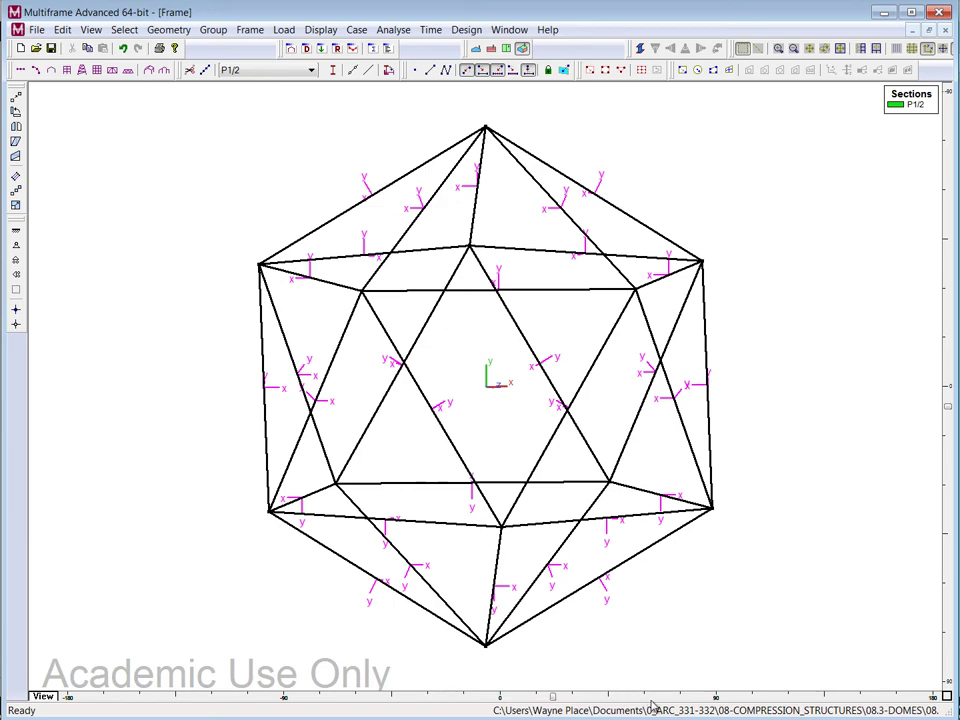
drag(497, 699, 634, 697)
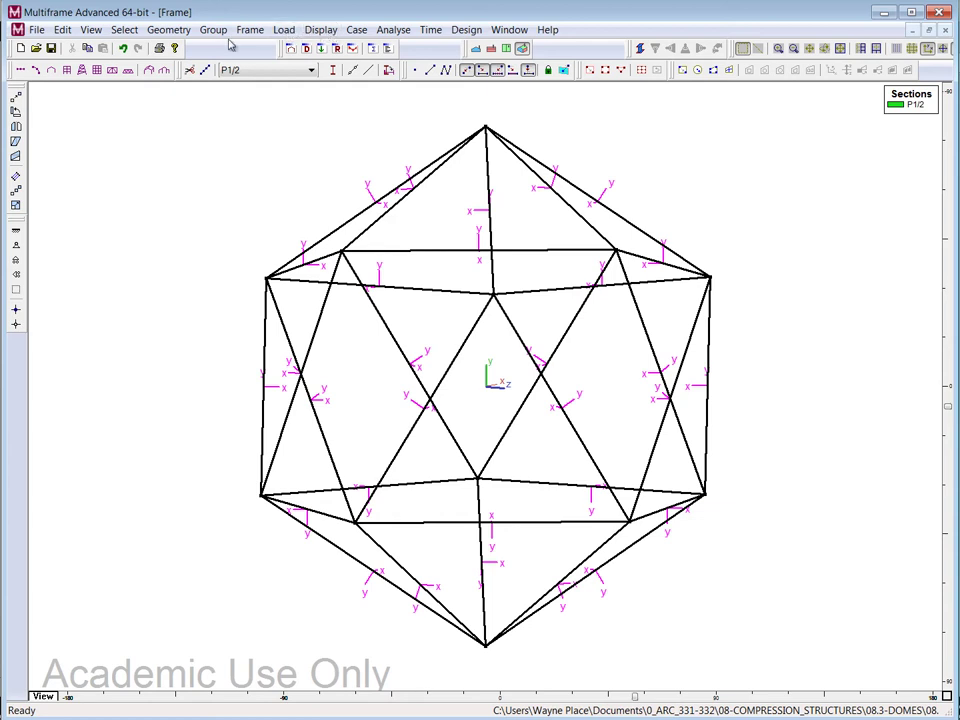
click(259, 32)
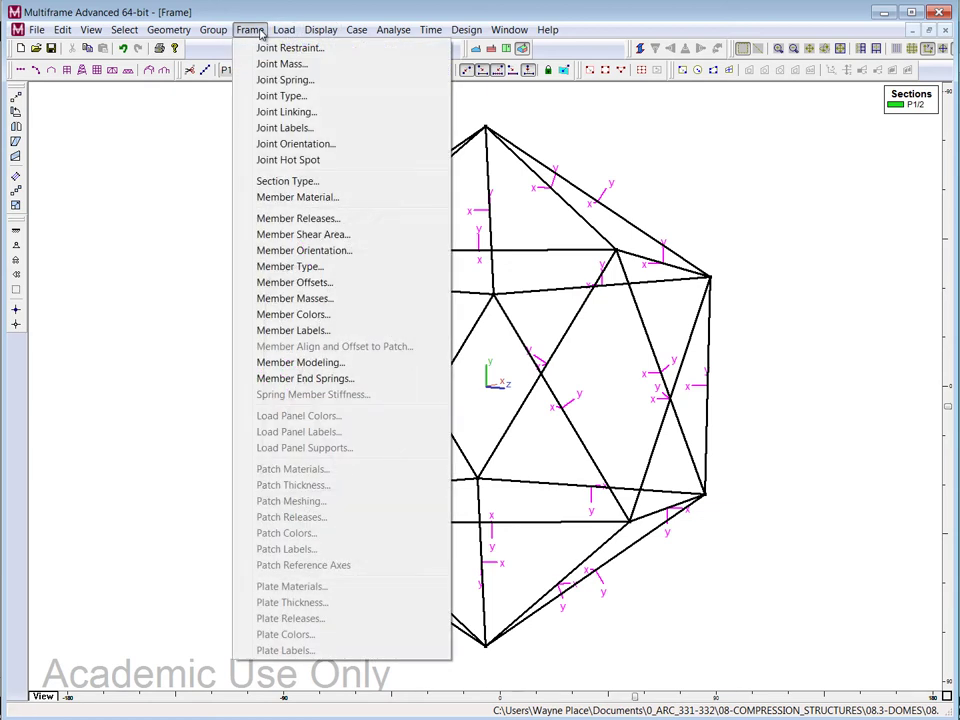
click(300, 251)
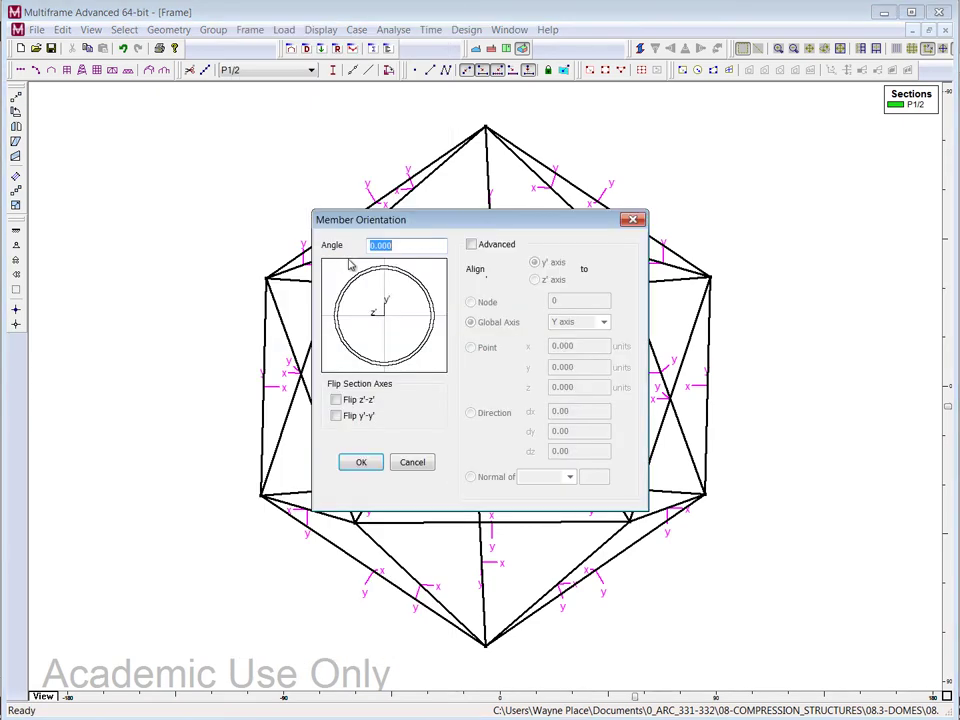
drag(488, 226, 772, 365)
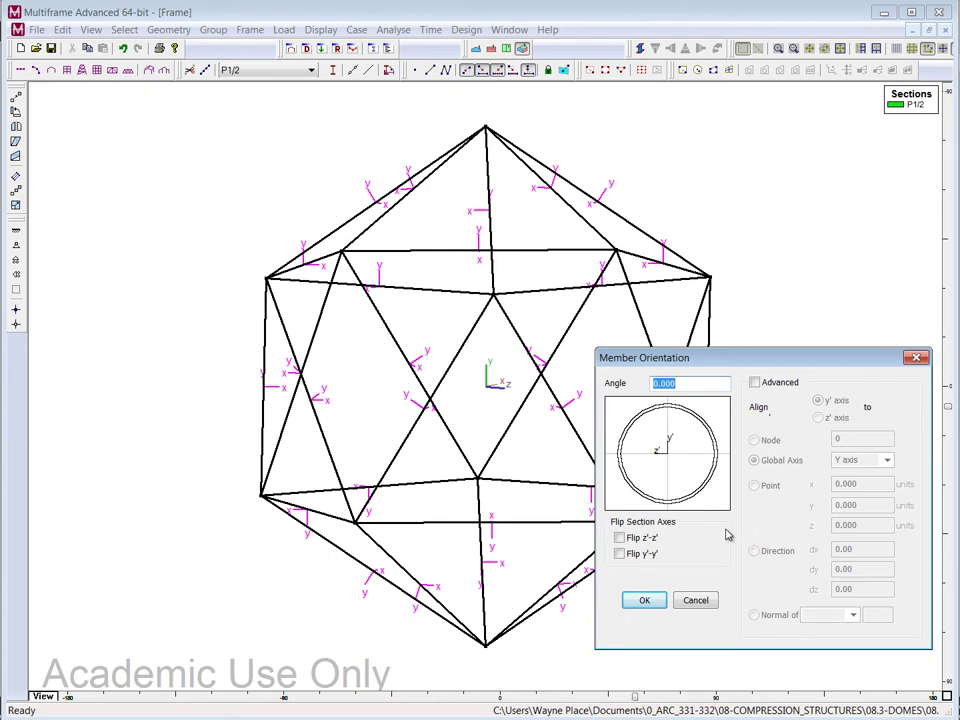
click(696, 601)
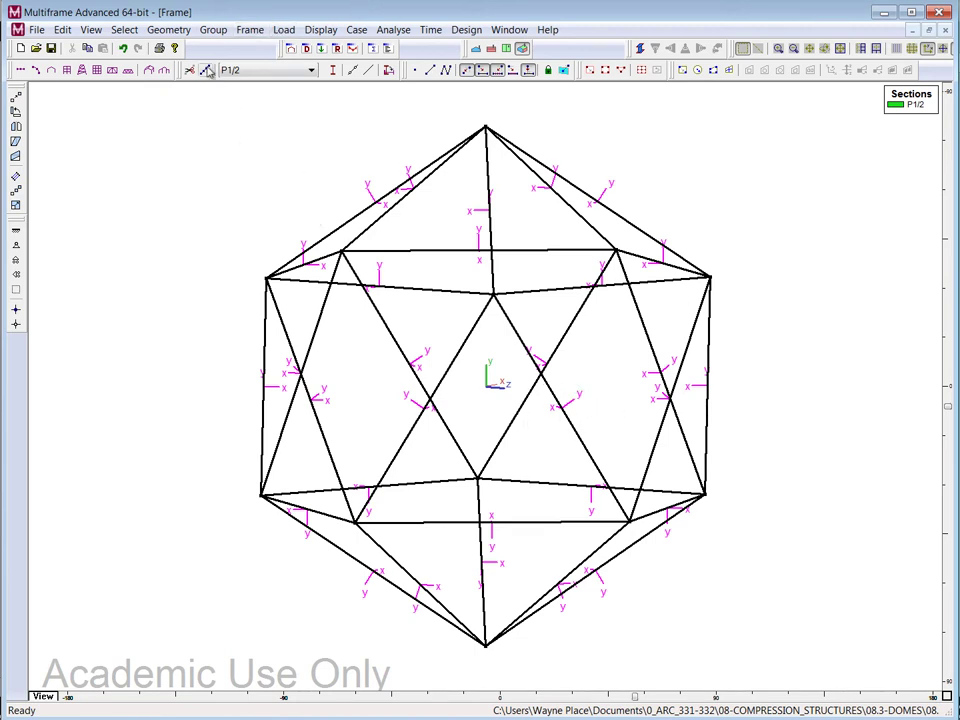
click(169, 29)
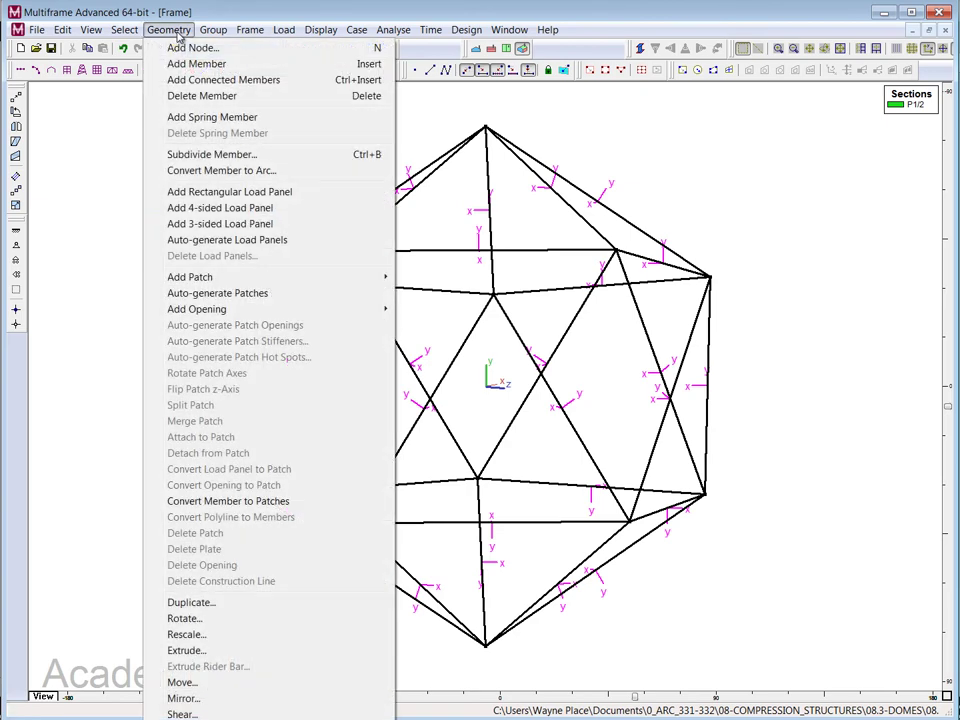
click(215, 635)
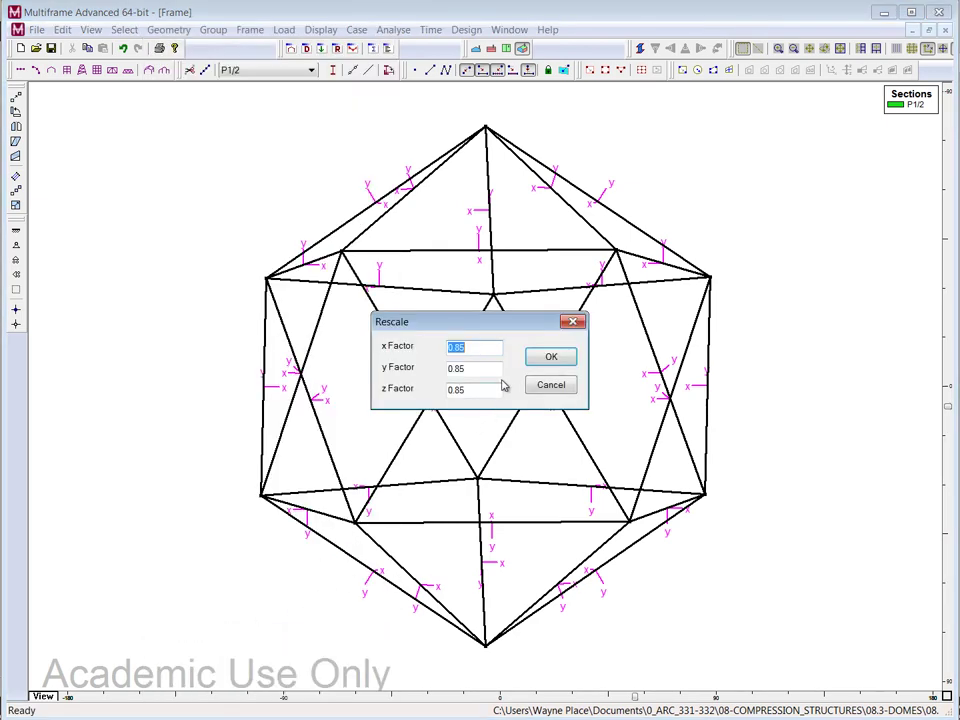
click(574, 386)
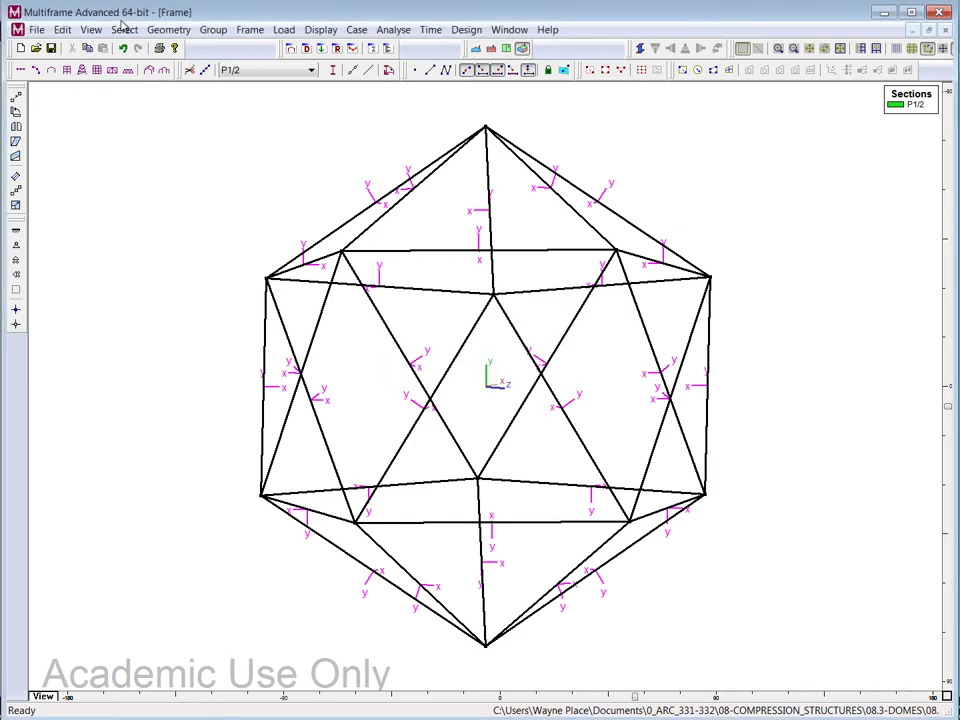
Step: Save the frame with Save As in 08.3.5-GeodesicBasedOnIcosahedron, accepting the project properties with their fields left blank
click(36, 30)
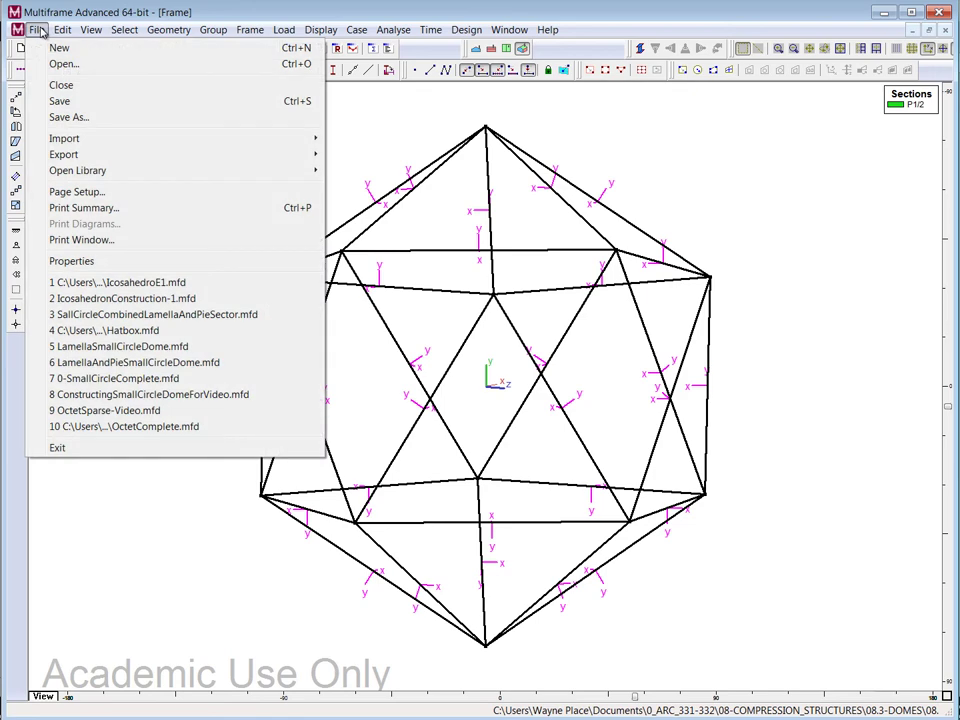
click(62, 119)
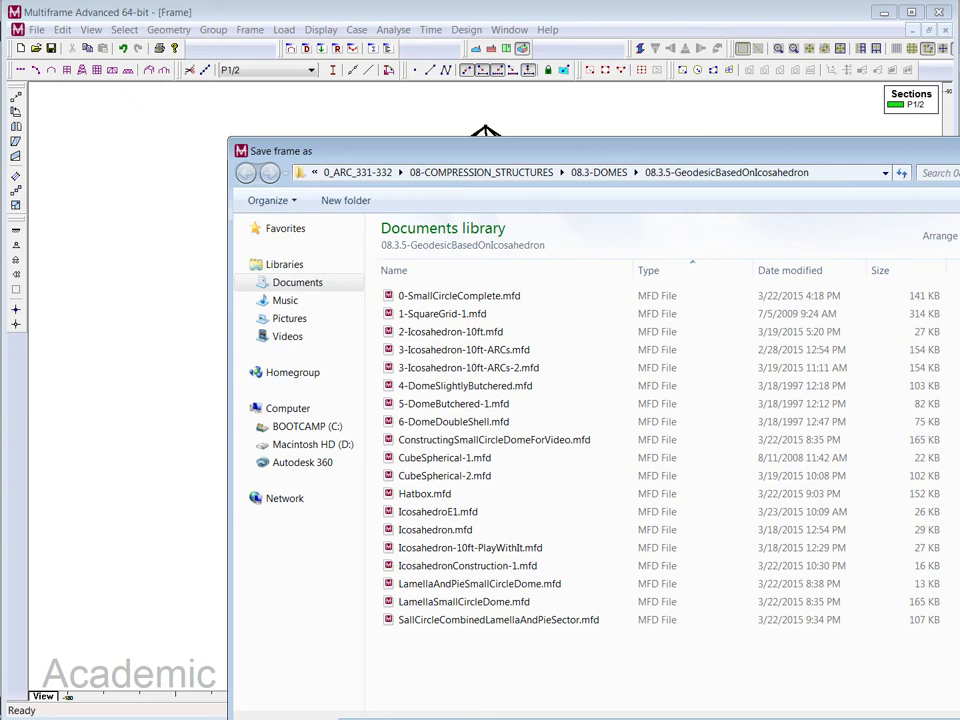
key(Return)
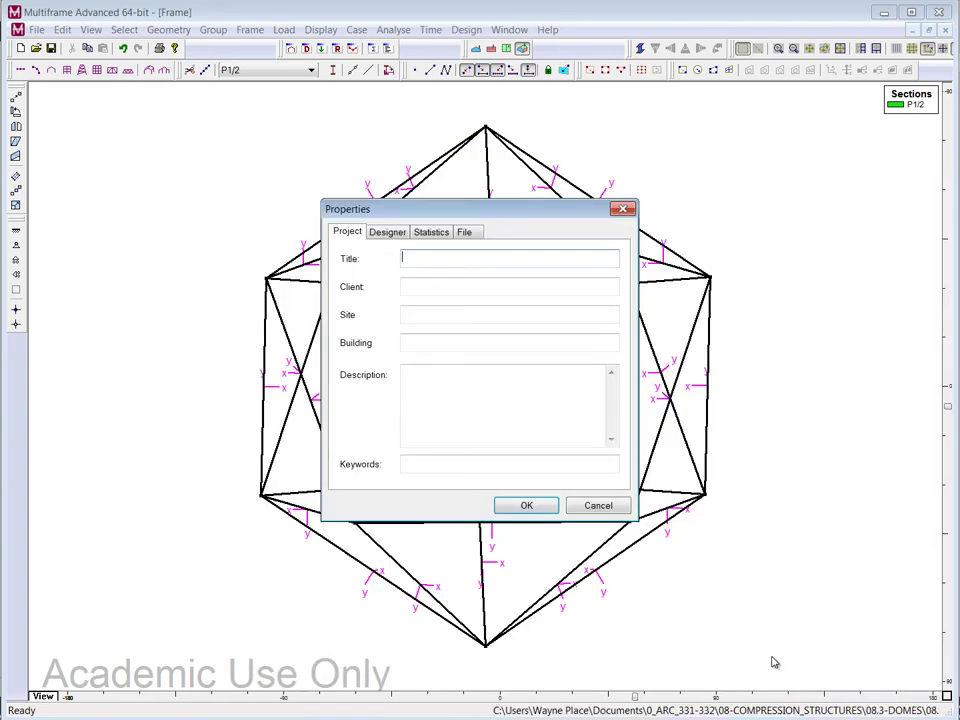
click(527, 506)
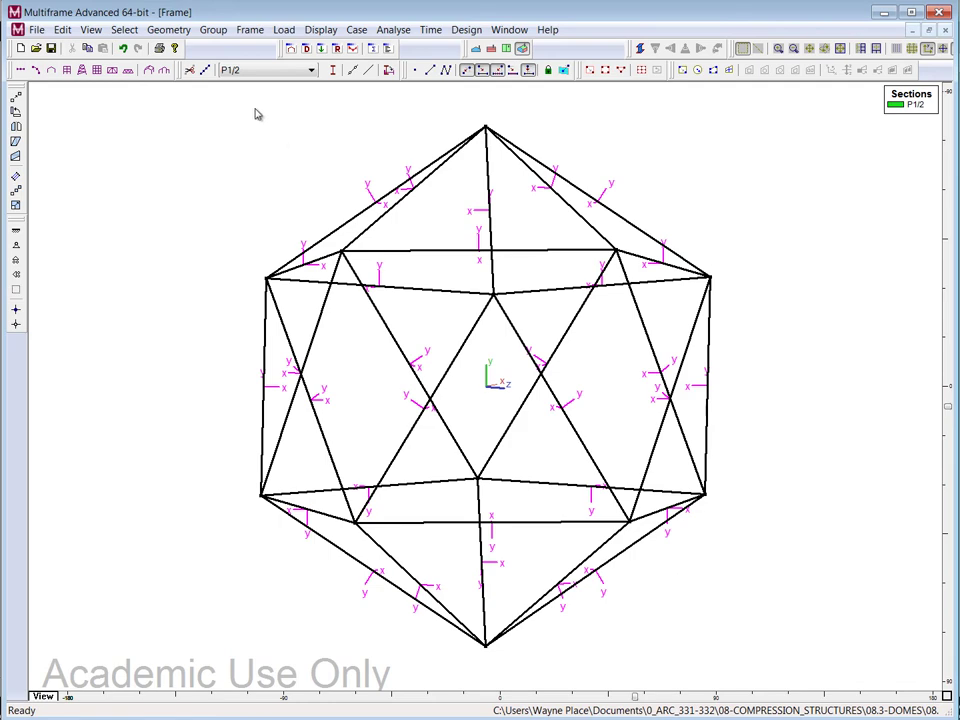
Step: Rescale the whole icosahedron by a factor of 10 in x, y and z and fit it in the view
click(167, 29)
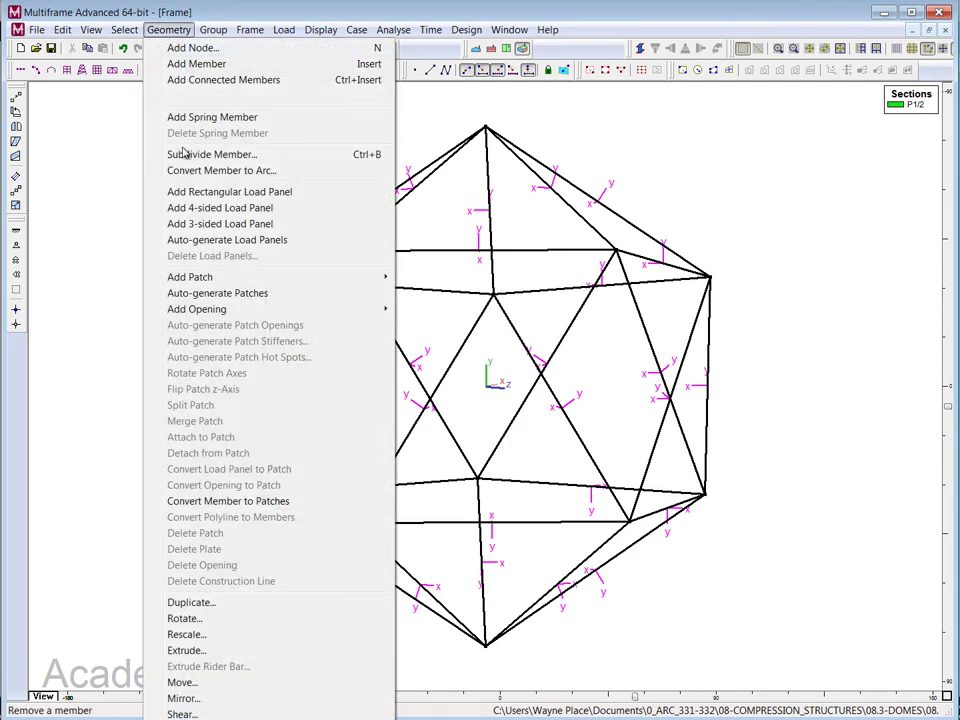
click(186, 634)
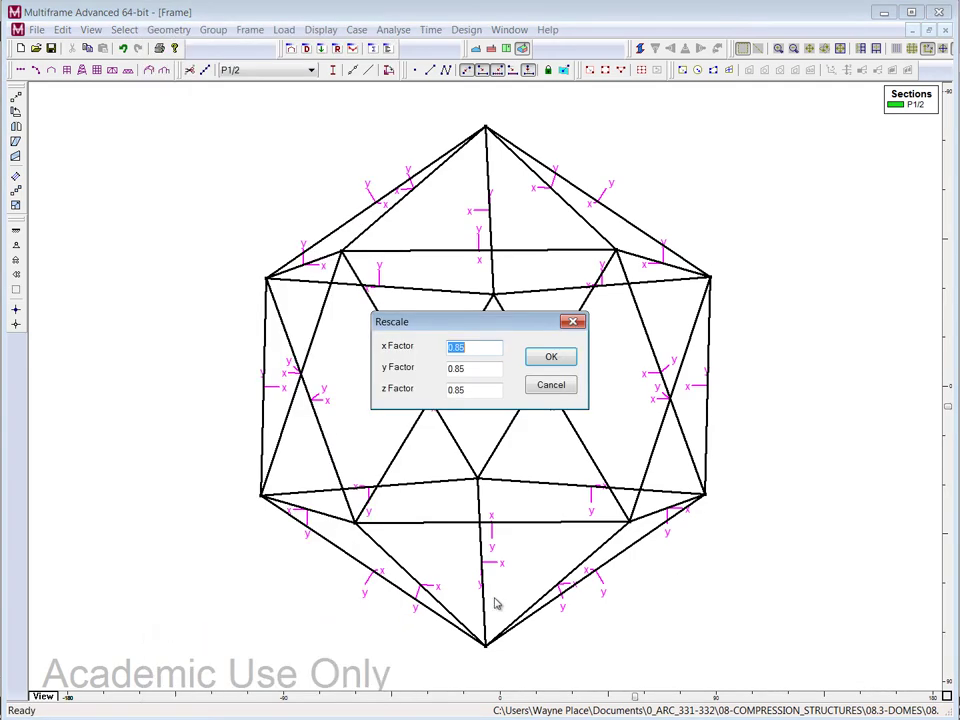
text(10)
drag(491, 368, 446, 367)
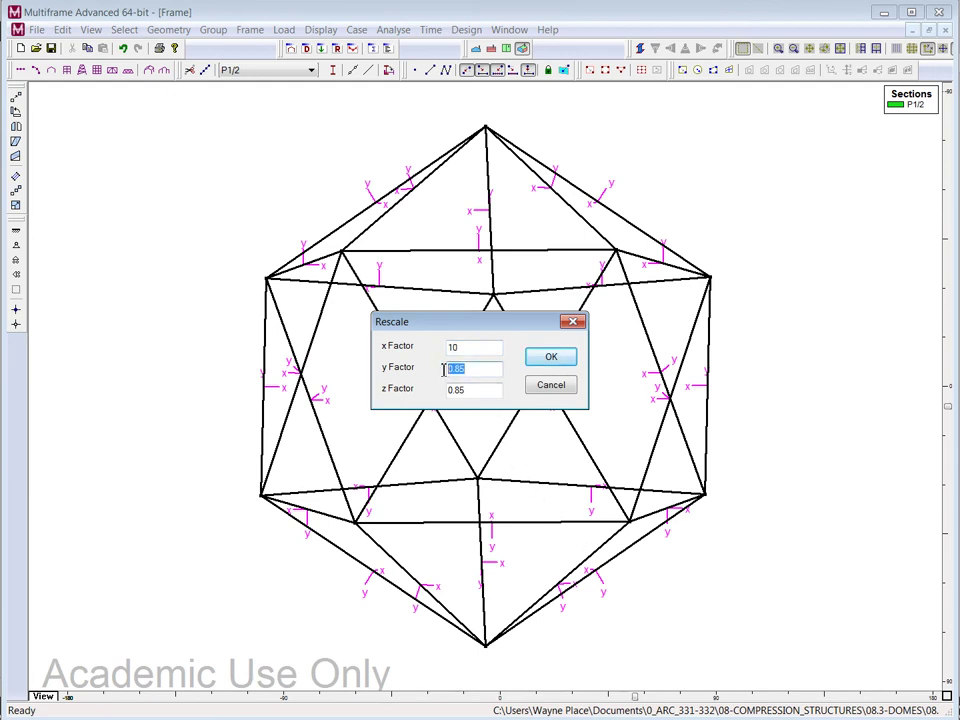
text(2)
text(0)
drag(480, 391, 452, 390)
text(10)
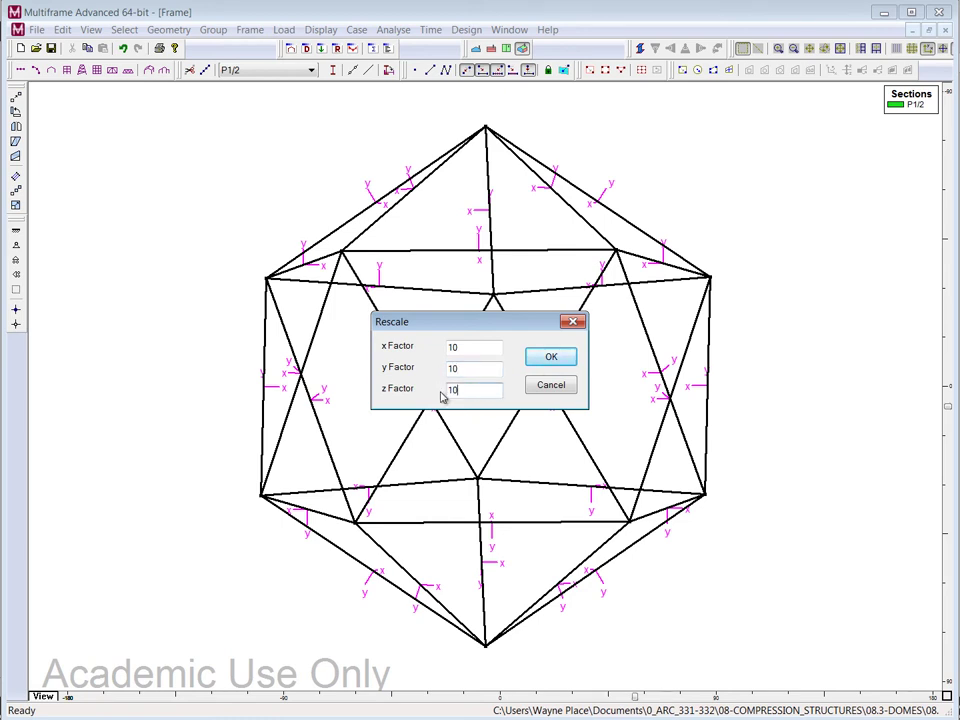
click(563, 358)
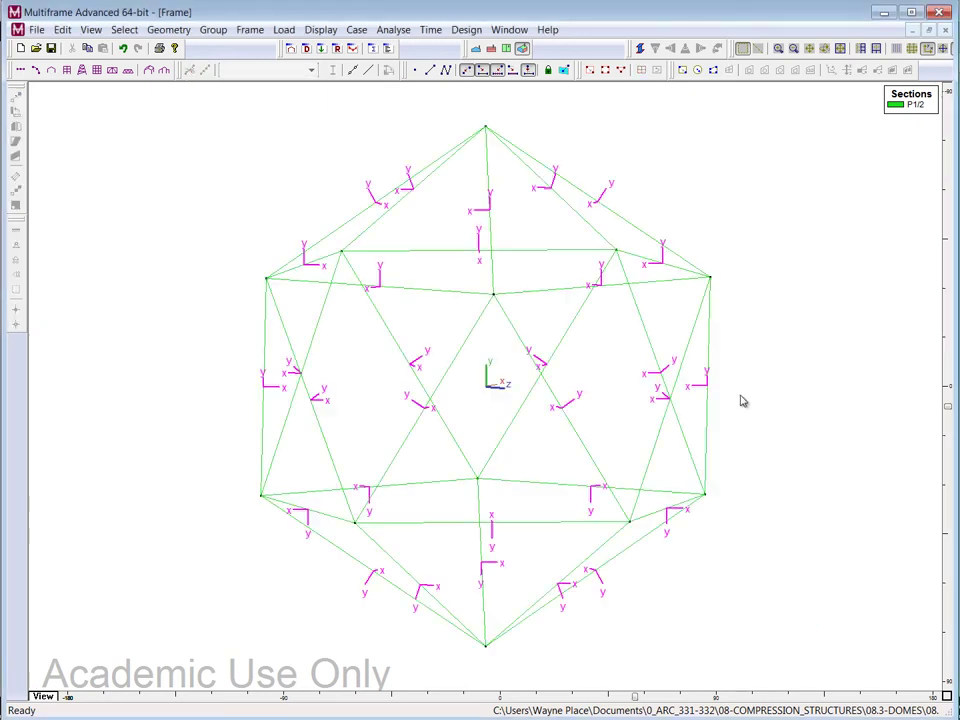
key(ctrl+f)
Step: Assign the W4x13 section from the sections library to all members of the icosahedron
drag(780, 660, 237, 149)
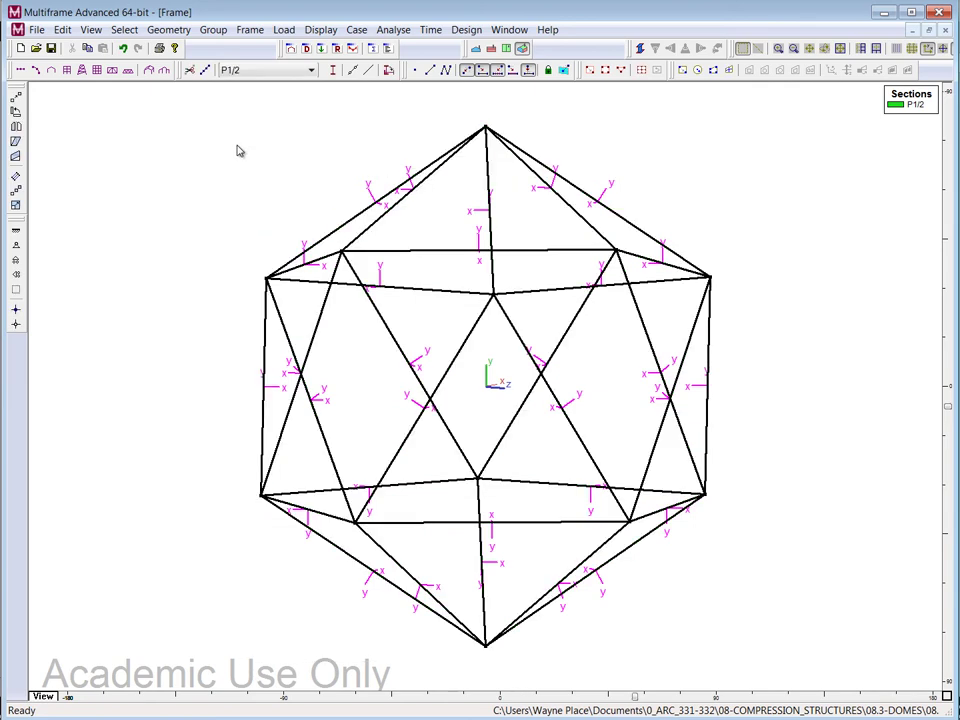
click(252, 71)
click(251, 96)
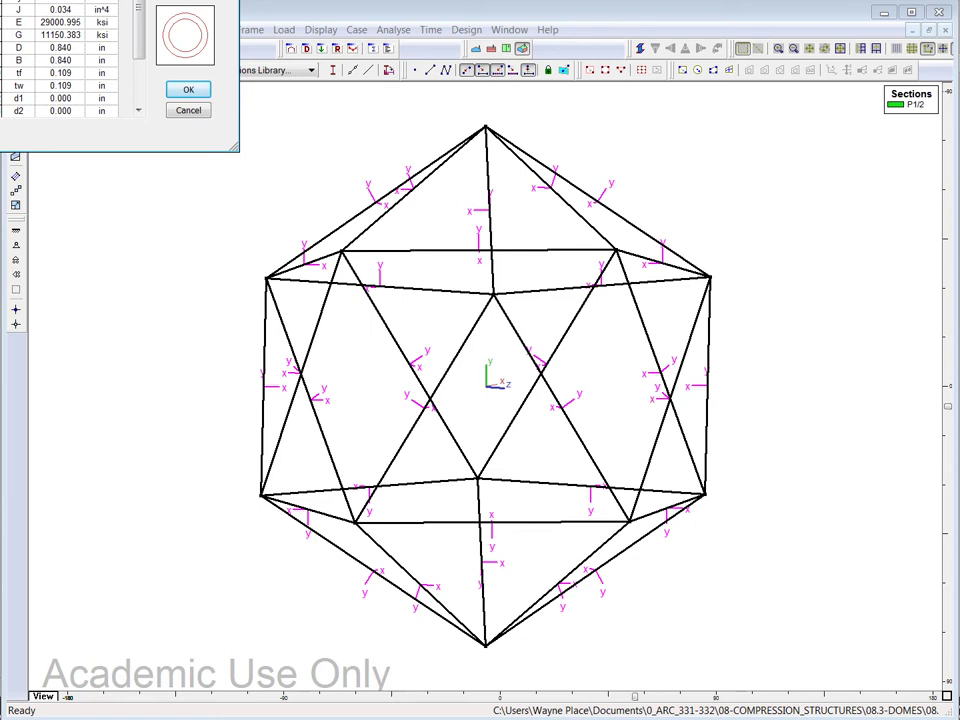
key(Down)
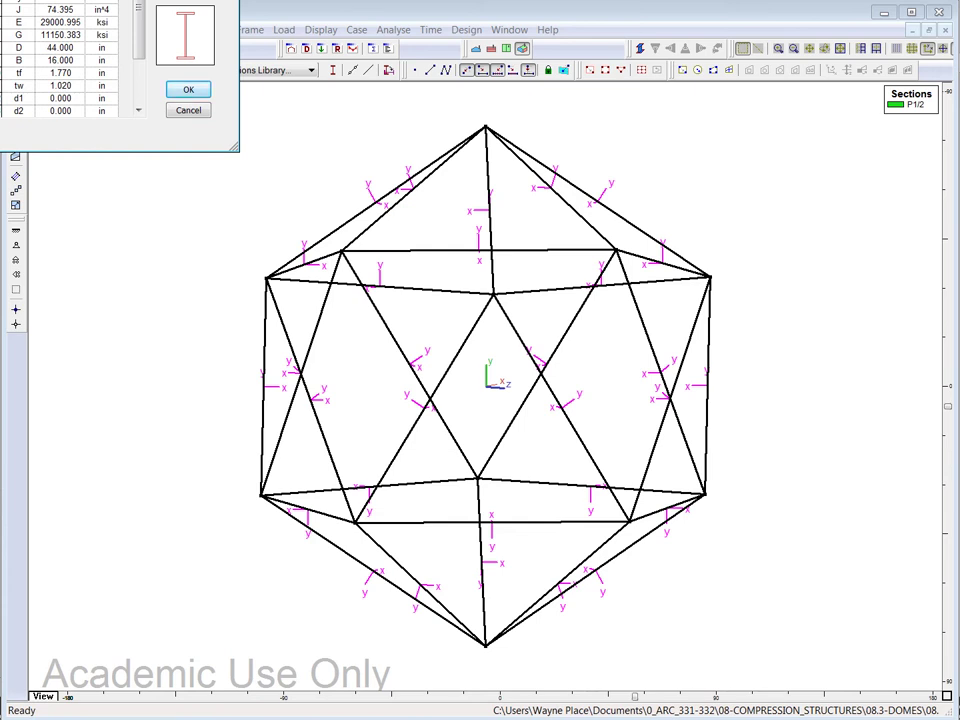
key(Down)
click(184, 90)
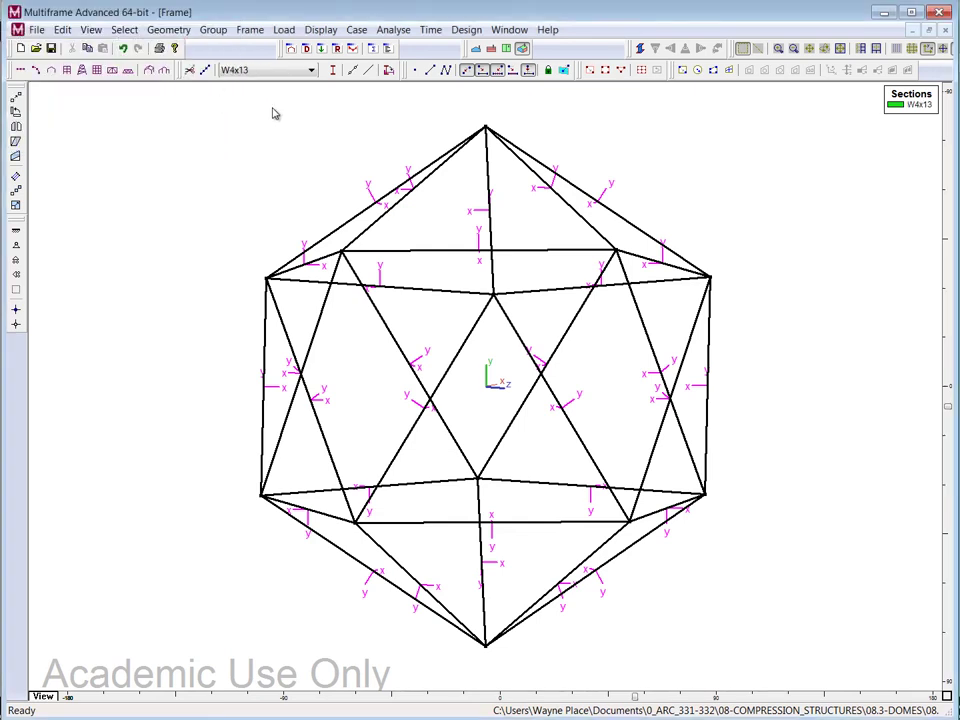
Step: Render the icosahedron with its W4x13 sections to inspect the member orientations, then return to the wireframe display
click(409, 107)
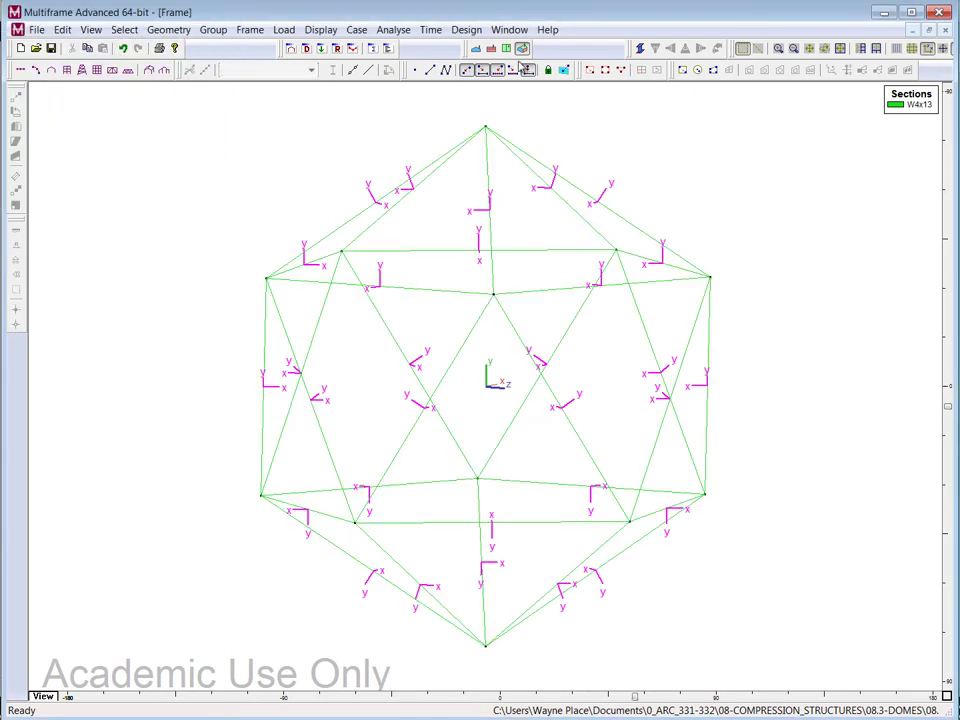
click(640, 48)
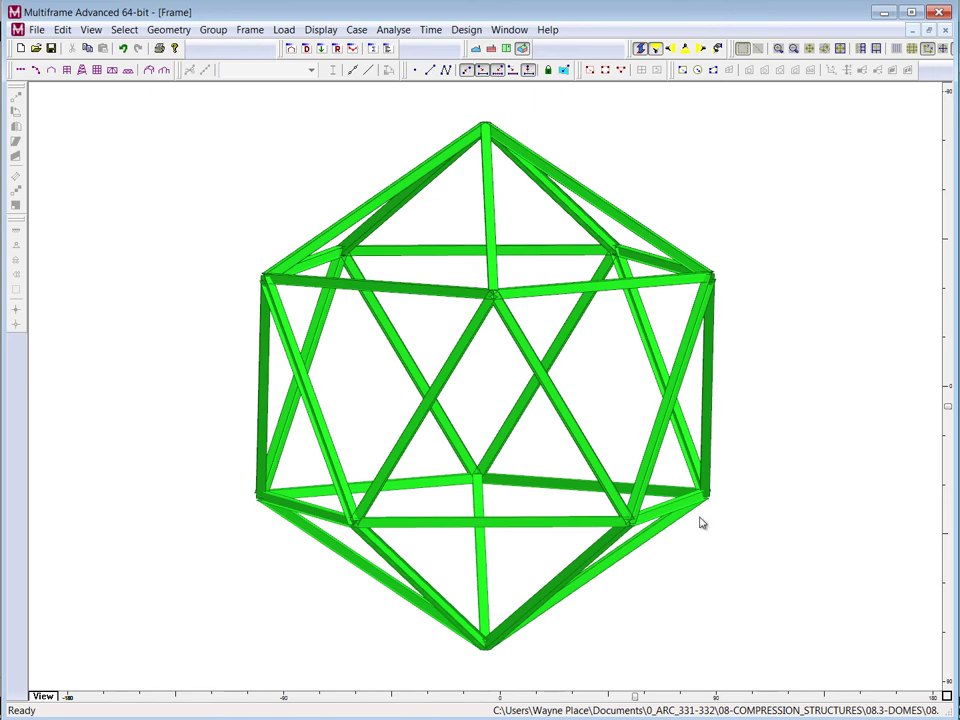
click(643, 50)
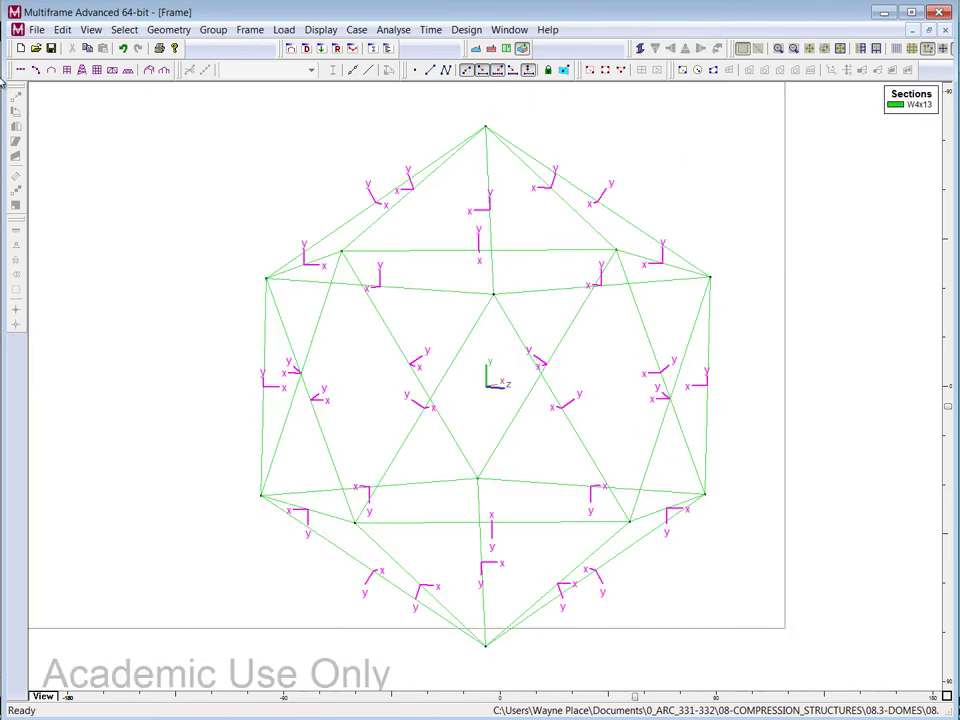
Step: Orient all members using the advanced option so their y' axes align to the point 0, 0, 0
key(ctrl+a)
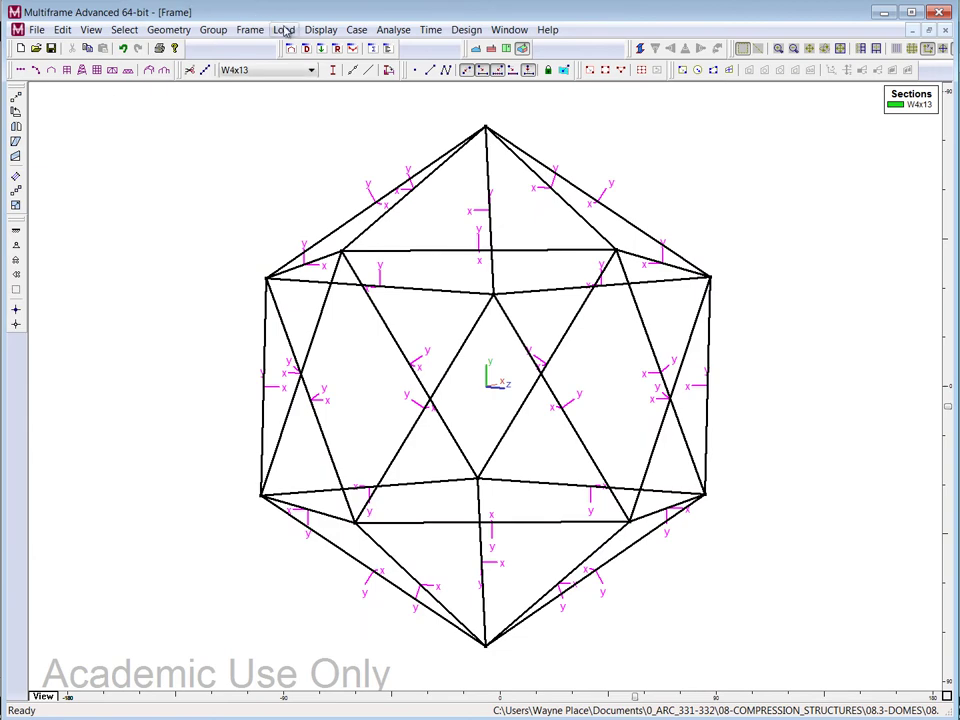
click(250, 29)
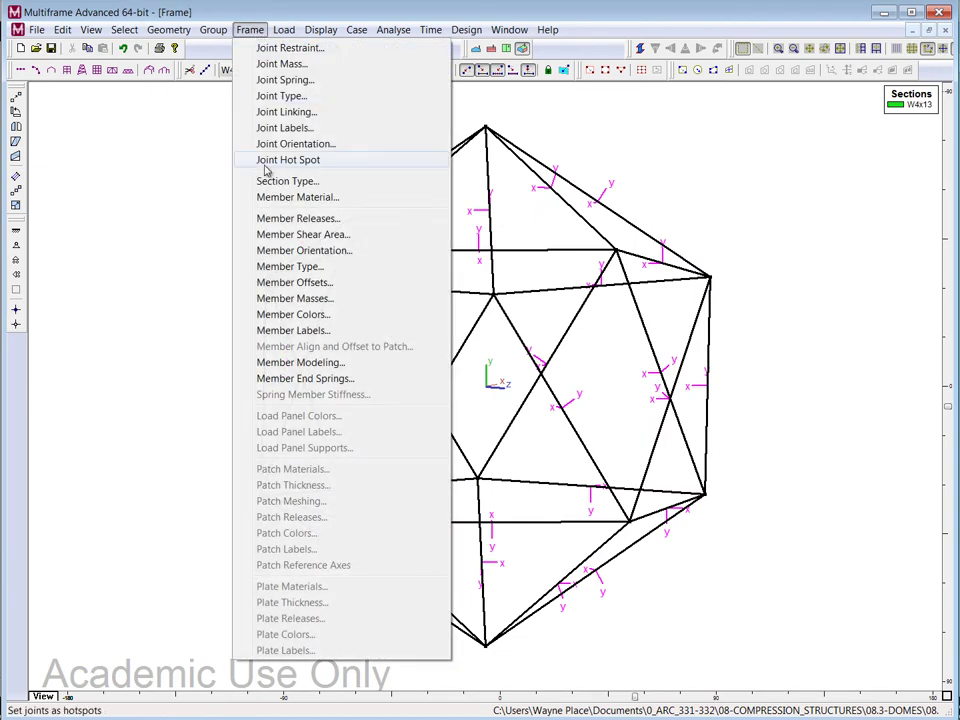
click(310, 250)
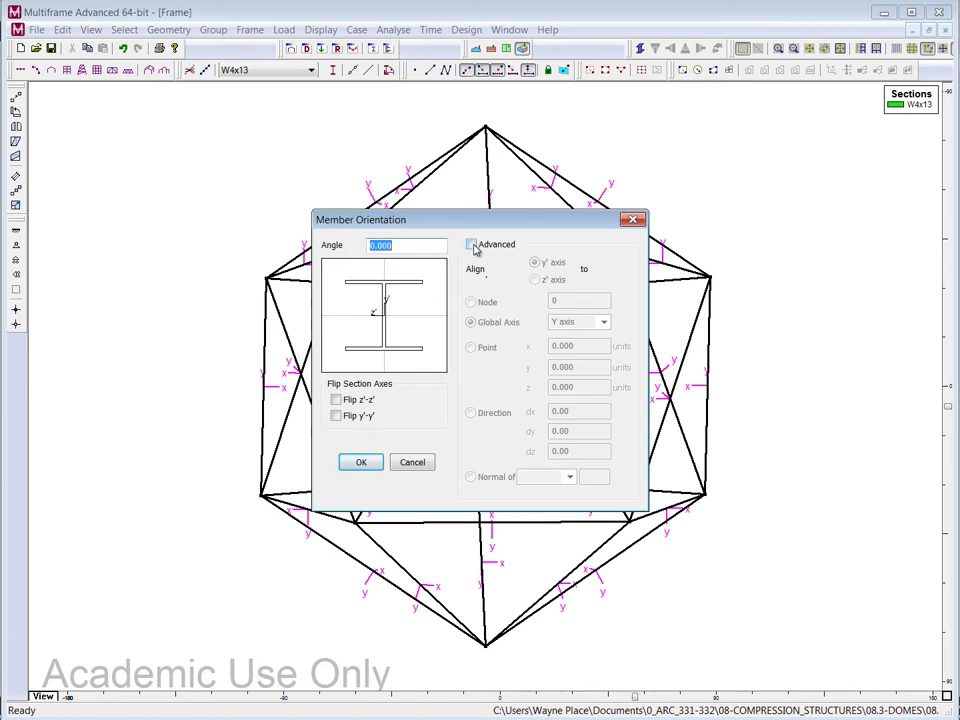
click(474, 247)
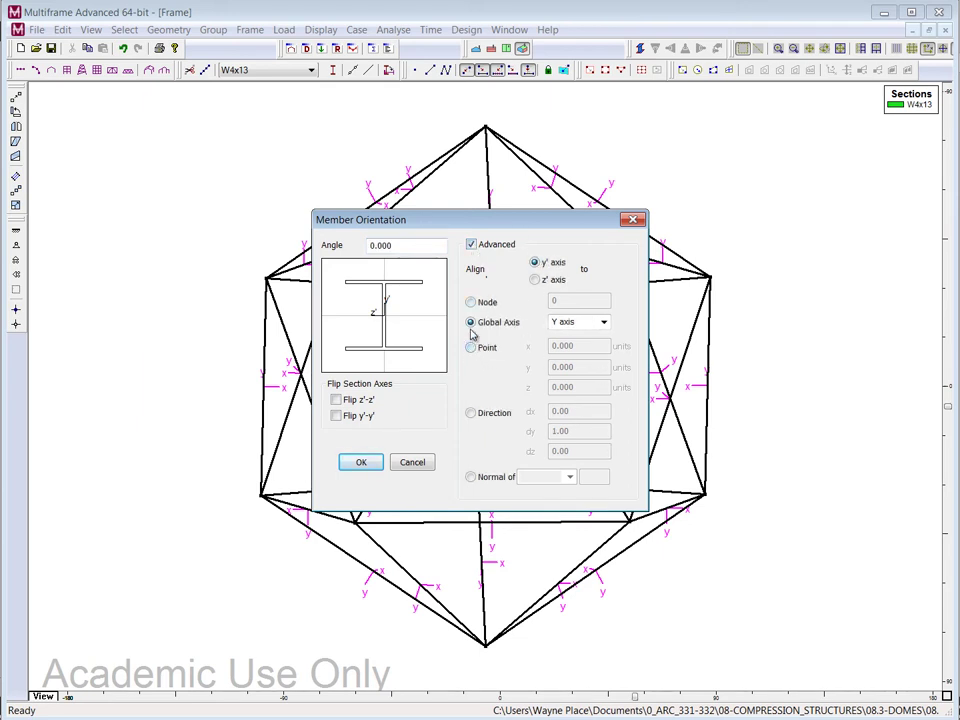
click(471, 347)
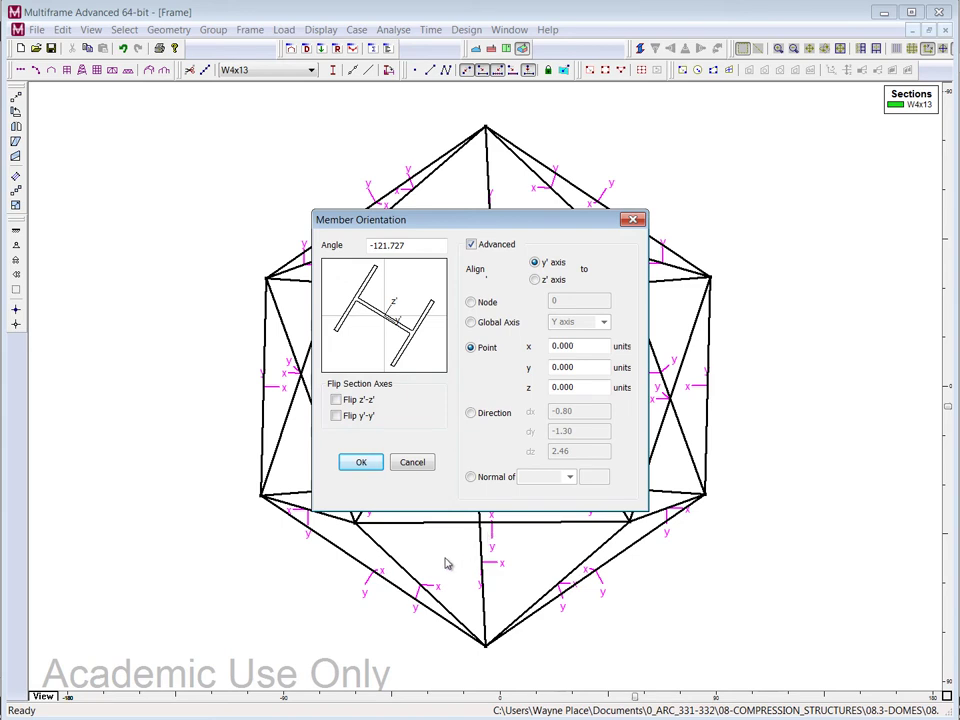
click(370, 464)
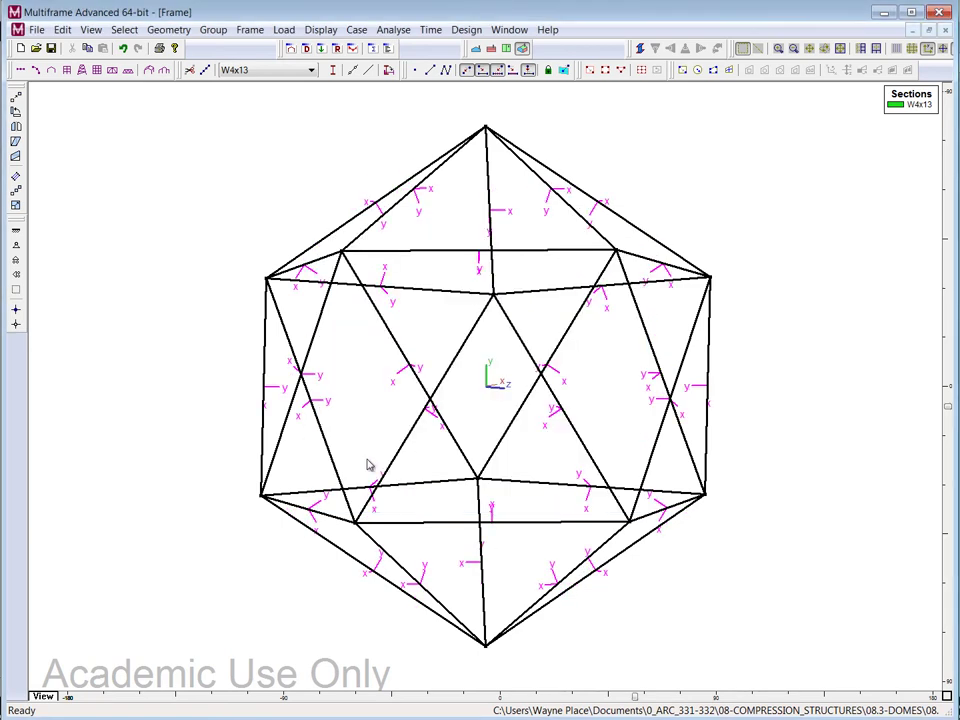
Step: Render the frame to inspect the W4x13 members aligned to the centre point, then return to the wireframe display
click(640, 48)
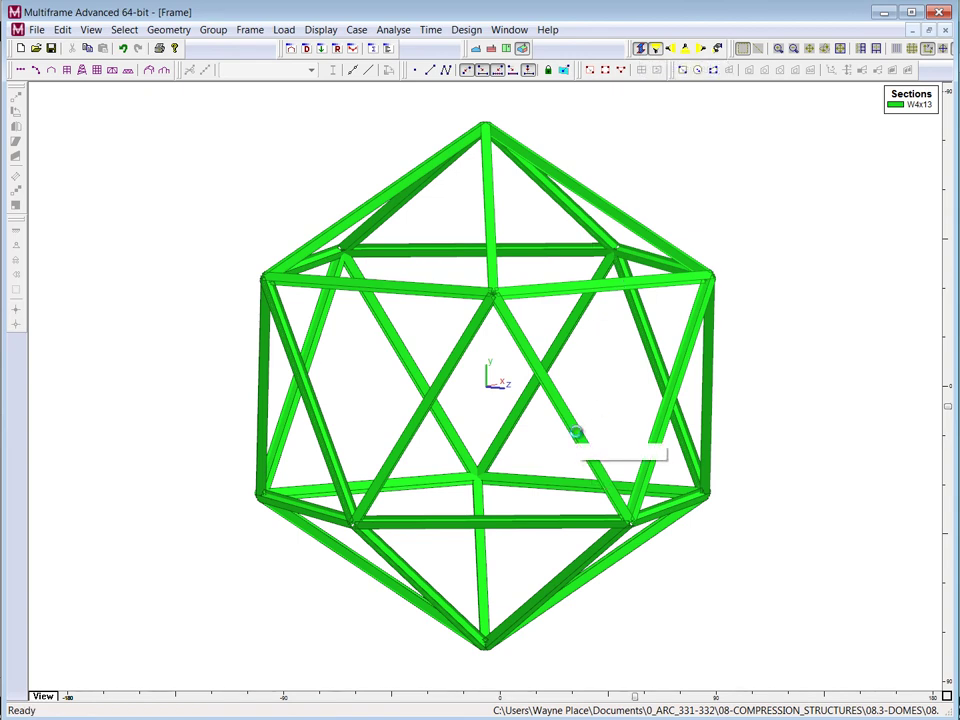
click(525, 444)
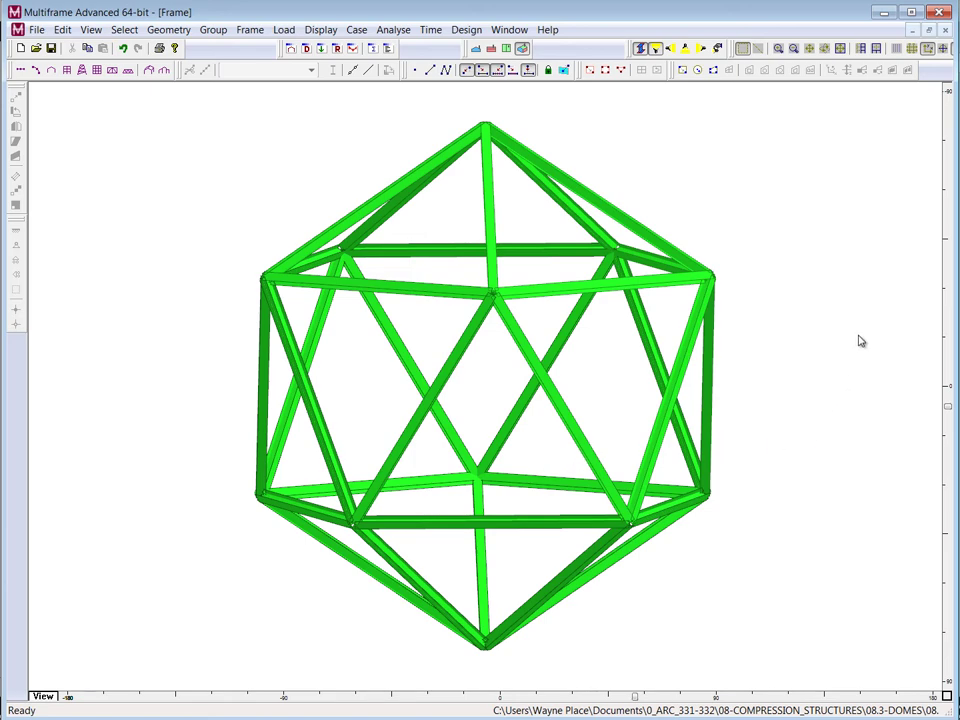
click(640, 48)
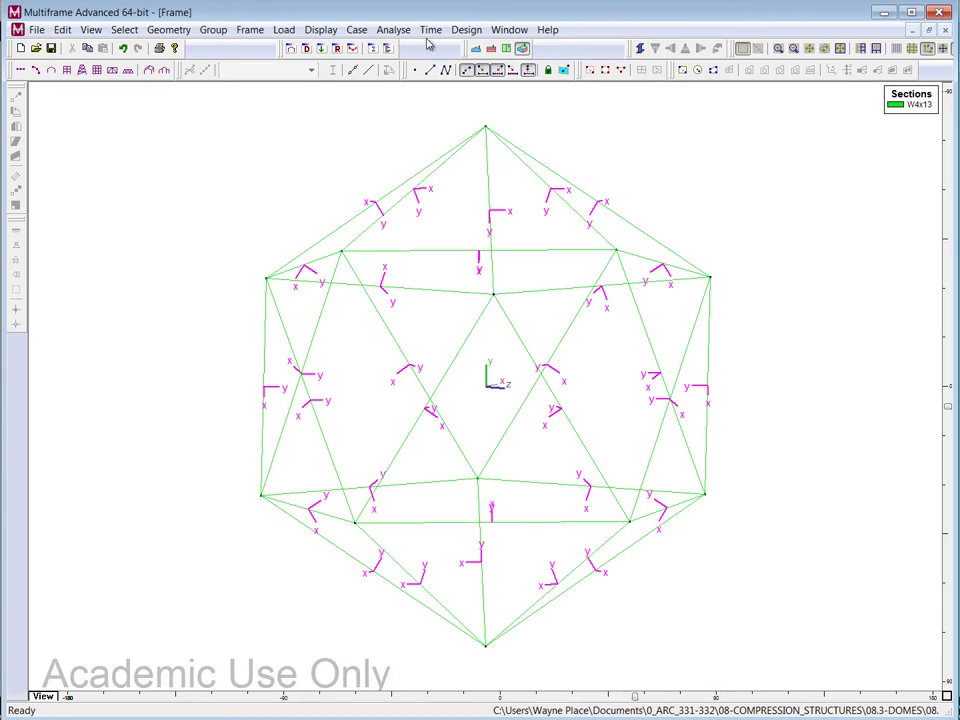
Step: Turn off the display of section axes in the symbol display settings
click(330, 31)
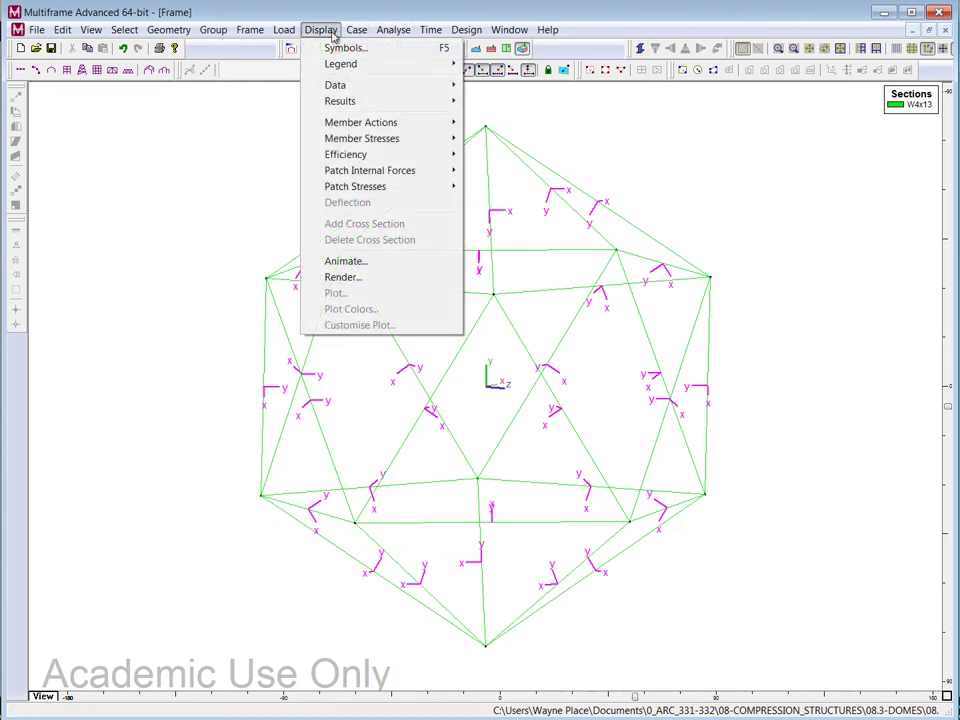
click(345, 47)
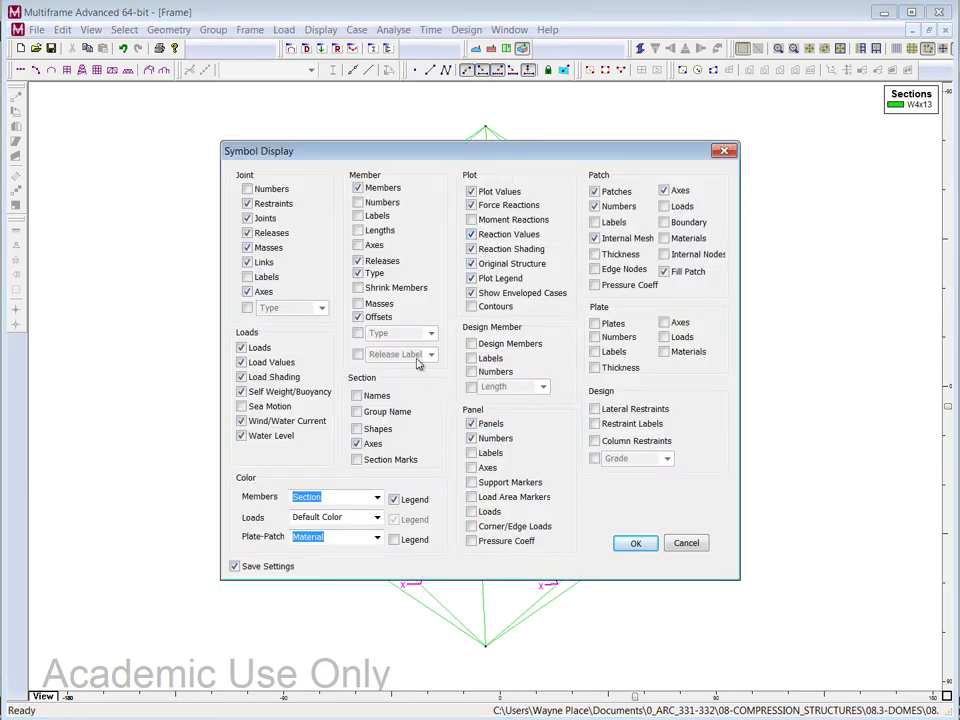
click(357, 444)
click(634, 543)
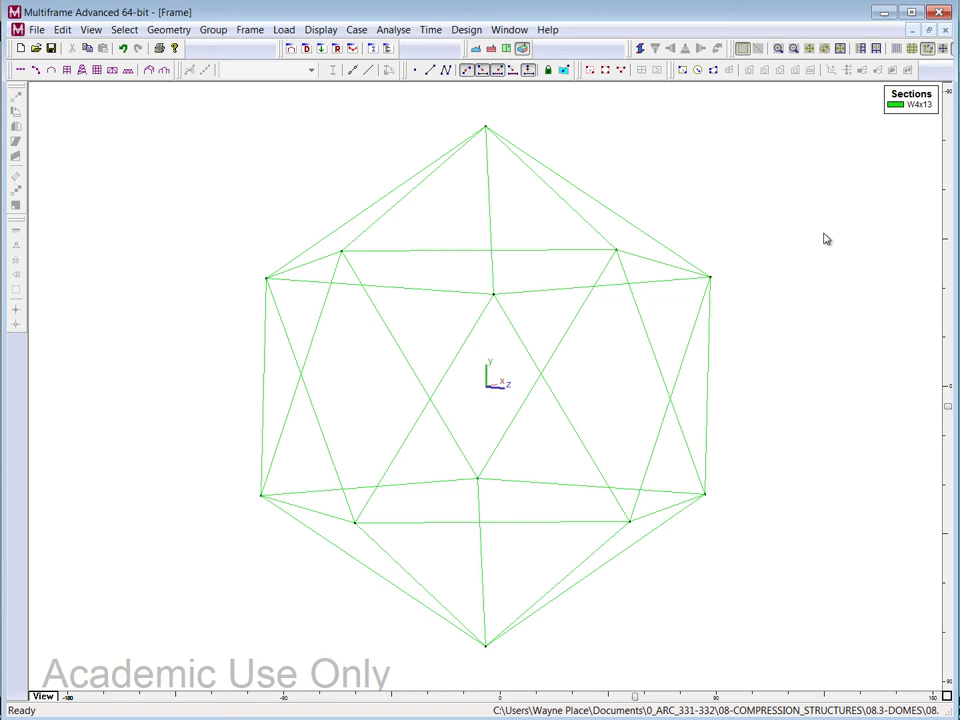
Step: Save the frame as a new file in the 08.3.5-GeodesicBasedOnIcosahedron folder and accept its blank project properties
click(38, 30)
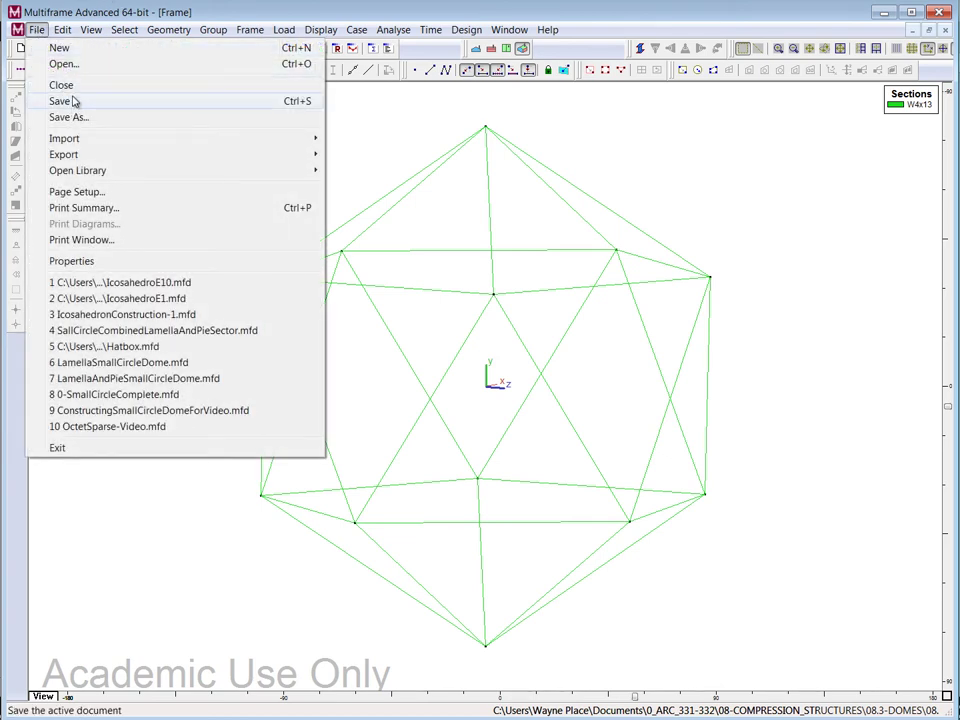
click(70, 117)
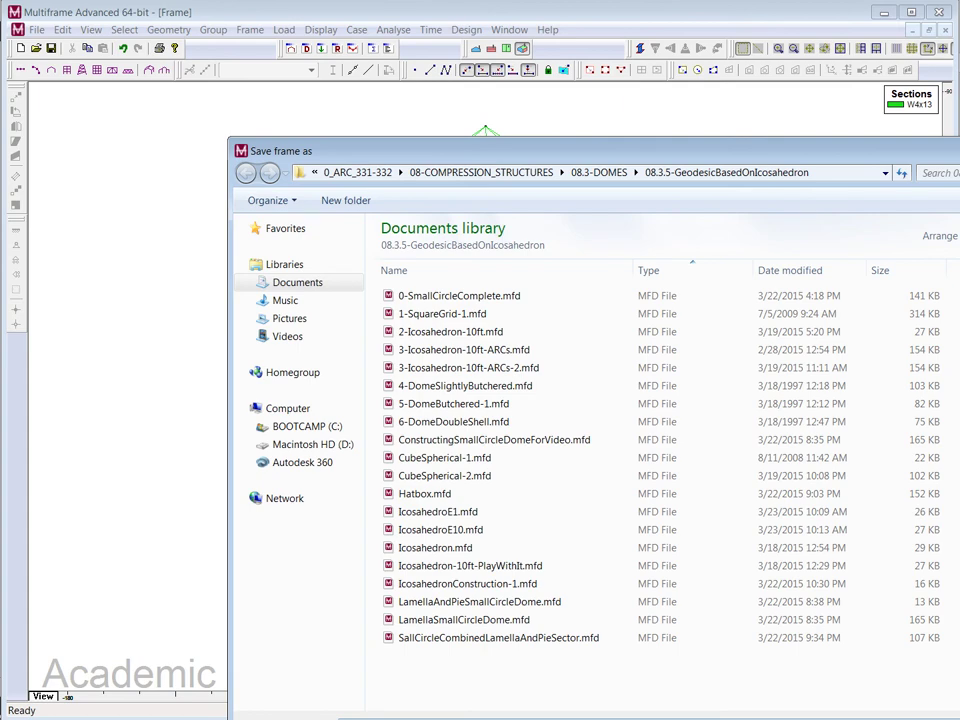
key(Return)
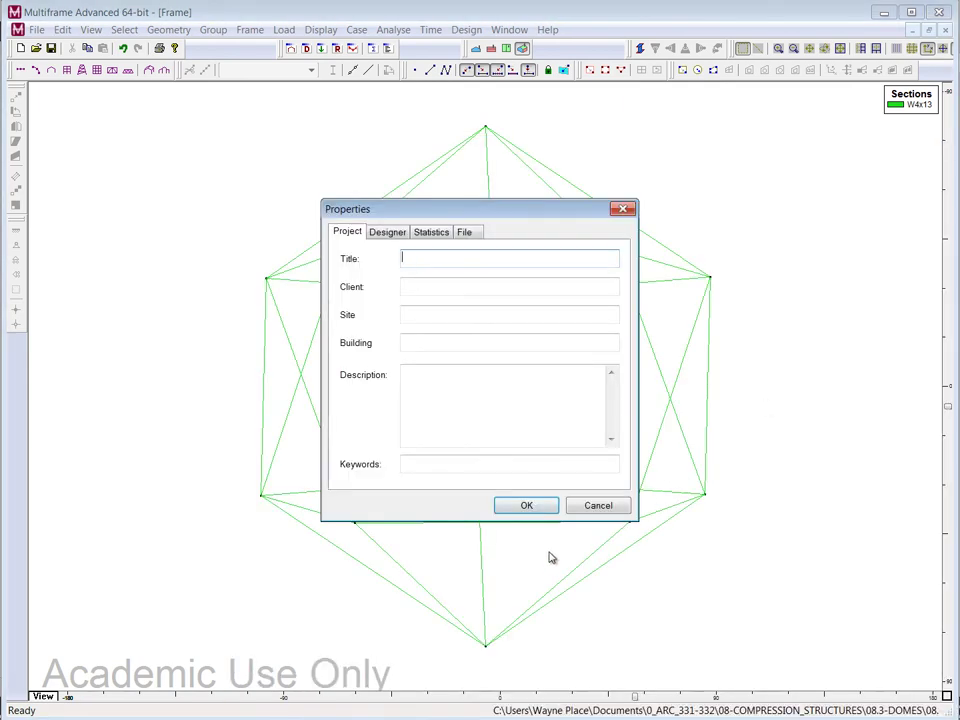
click(546, 507)
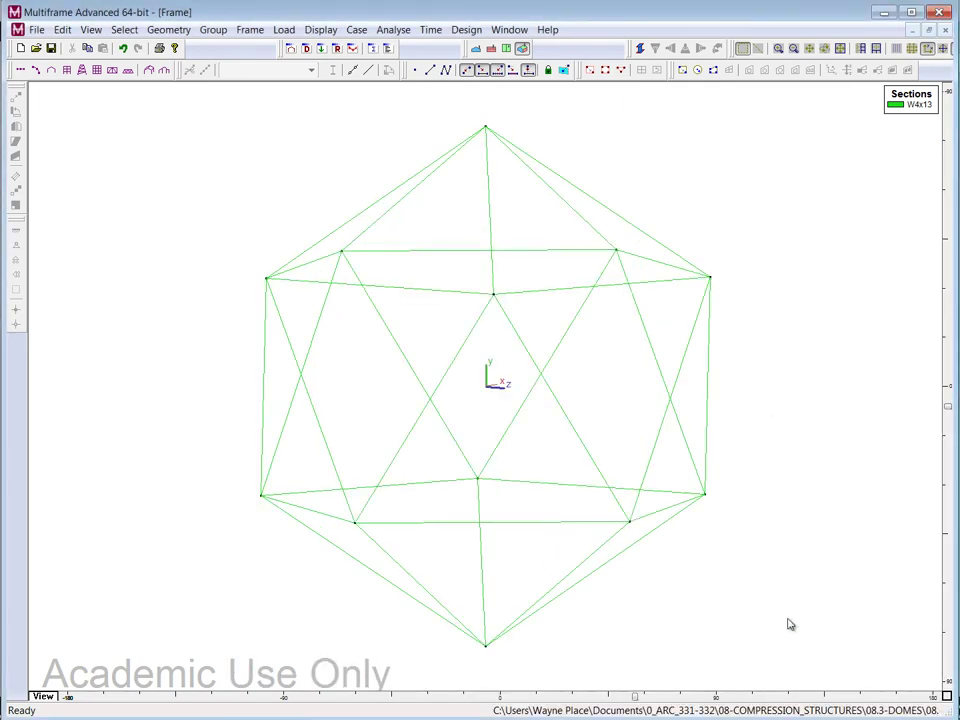
Step: Select the whole icosahedron, start converting its members to arcs and set the number of segments to 4
drag(788, 619, 172, 127)
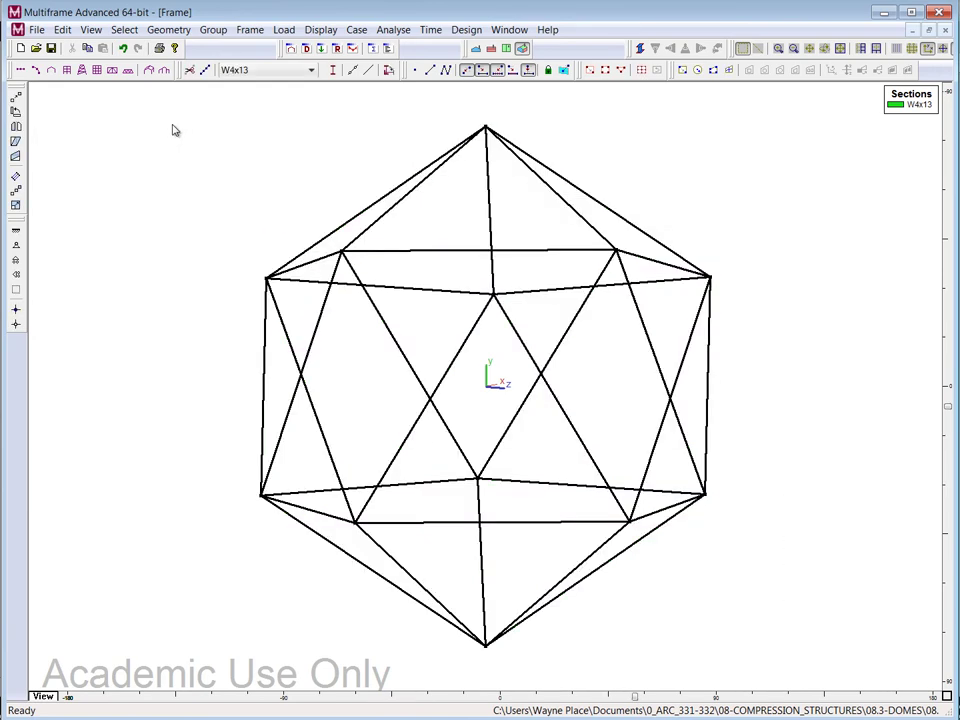
click(168, 29)
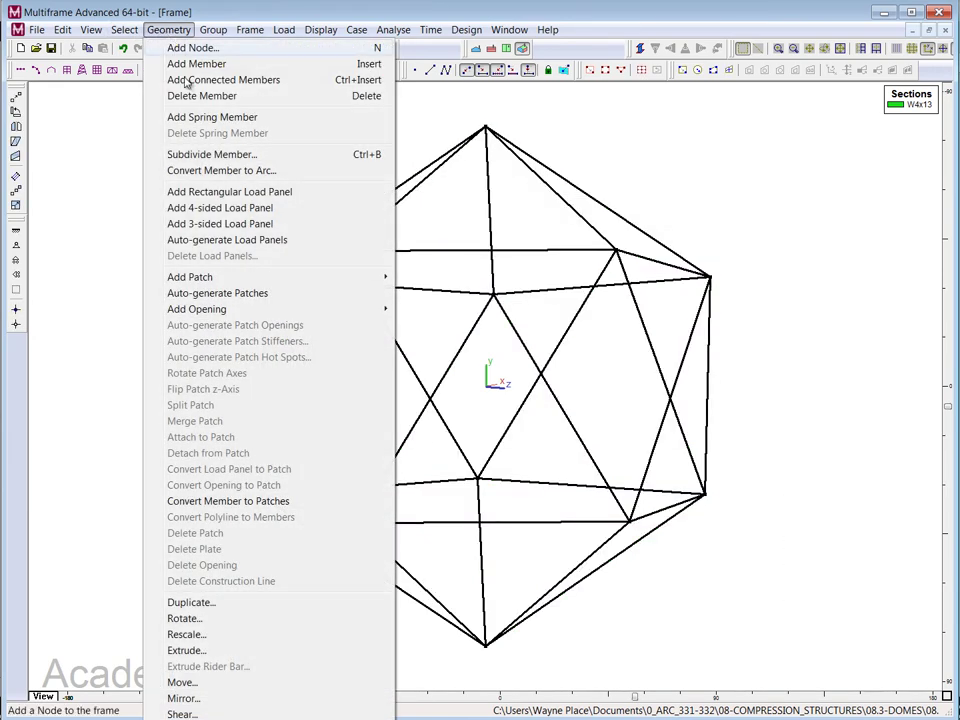
click(201, 171)
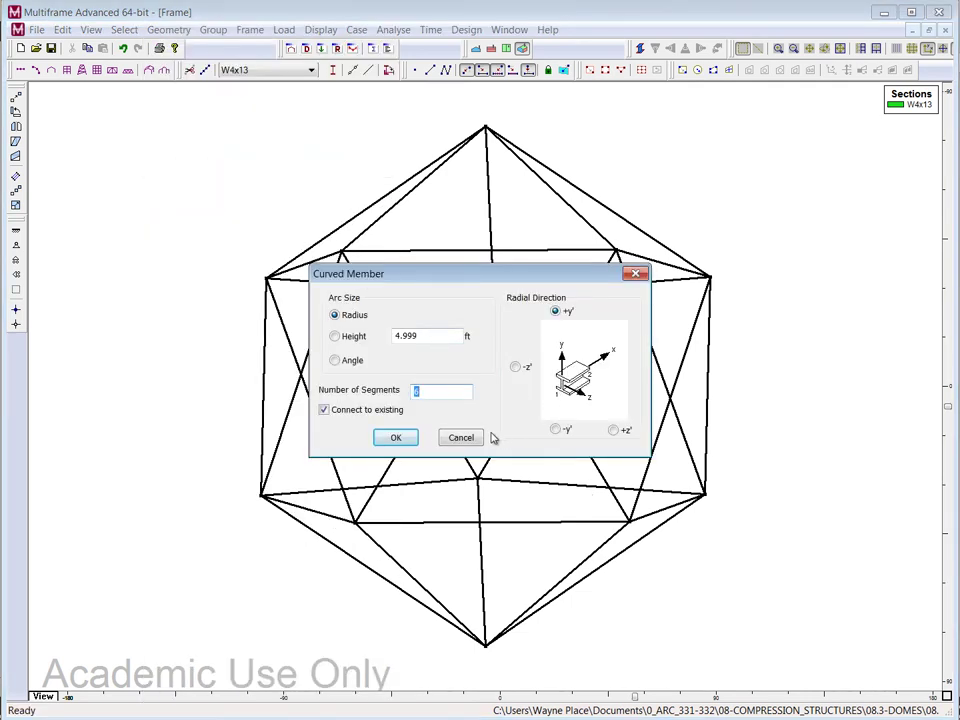
click(427, 394)
text(4)
drag(456, 336, 396, 336)
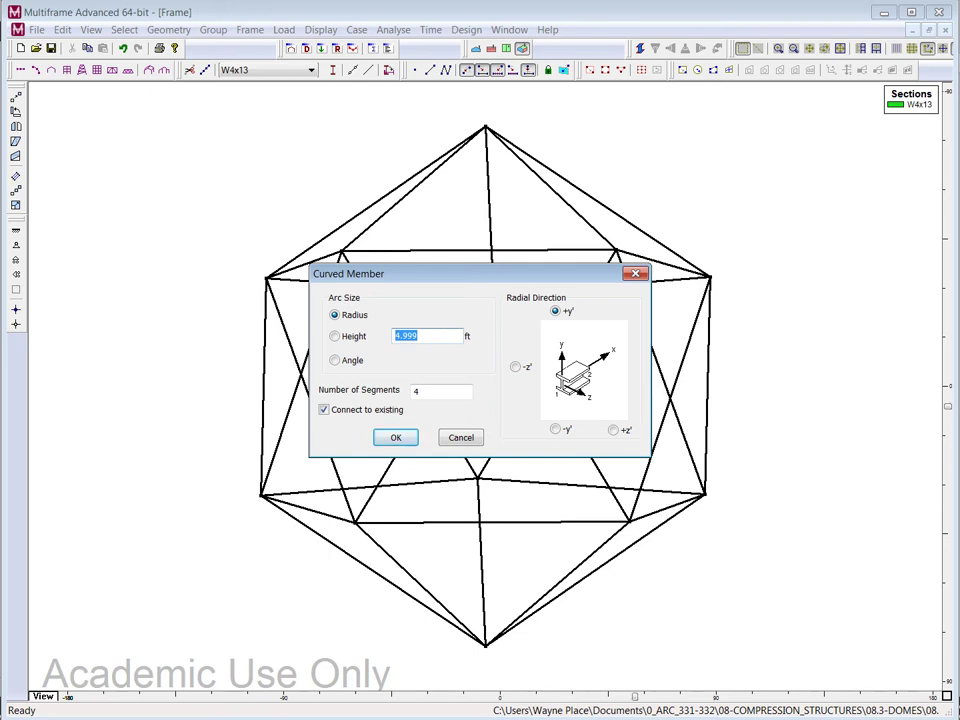
Step: Switch to the 1-Icosahedron2.xlsx sheet in Excel, clear the copy marking on cell I4 and widen column I
key(alt+Tab)
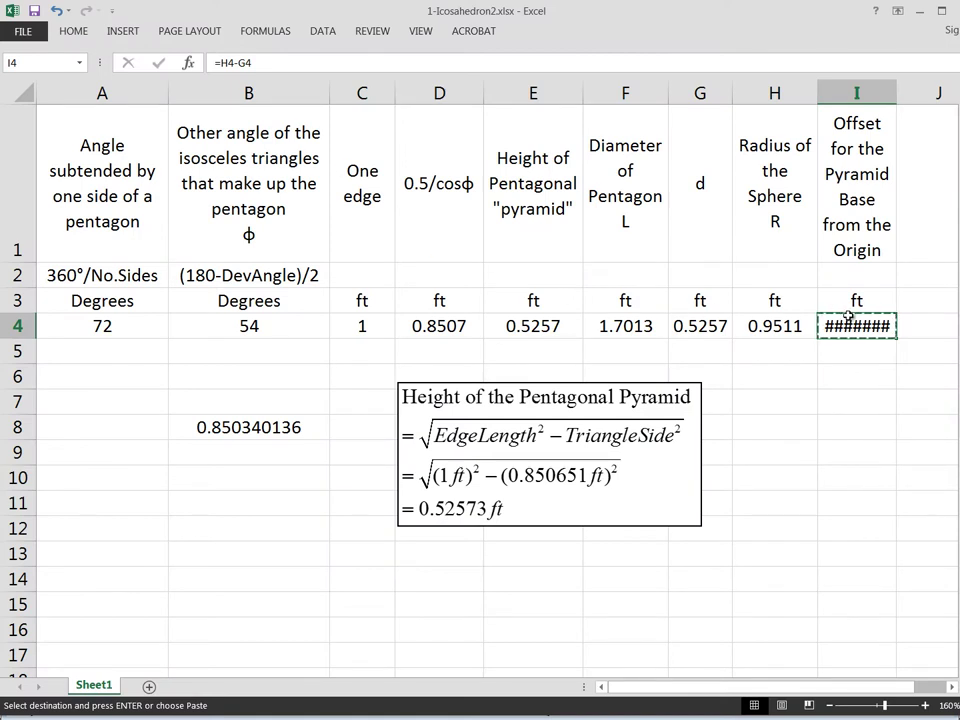
click(865, 358)
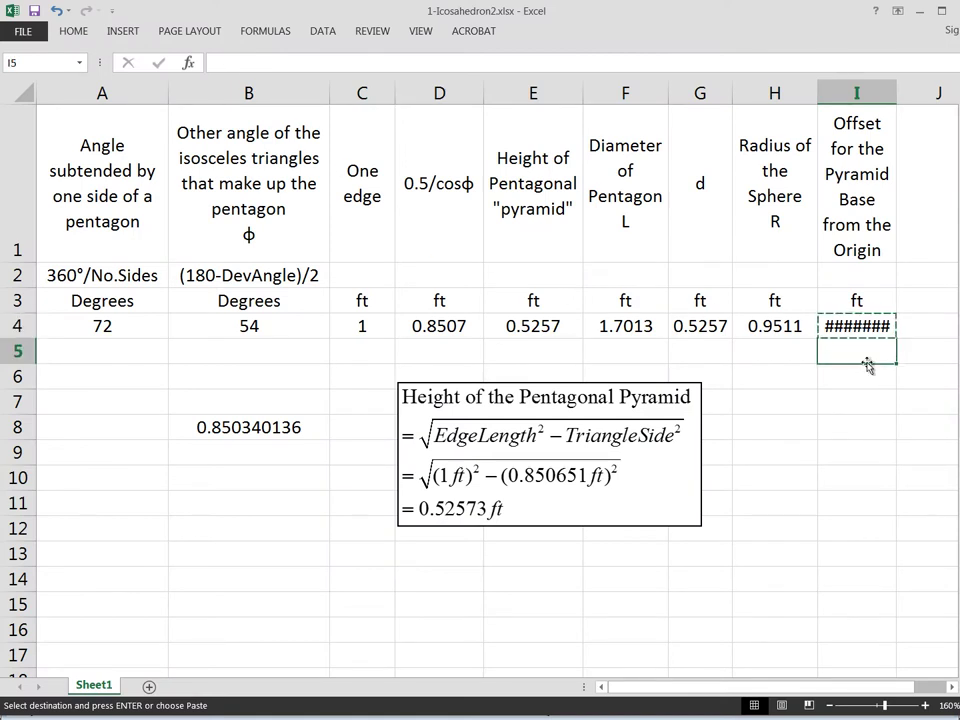
click(855, 331)
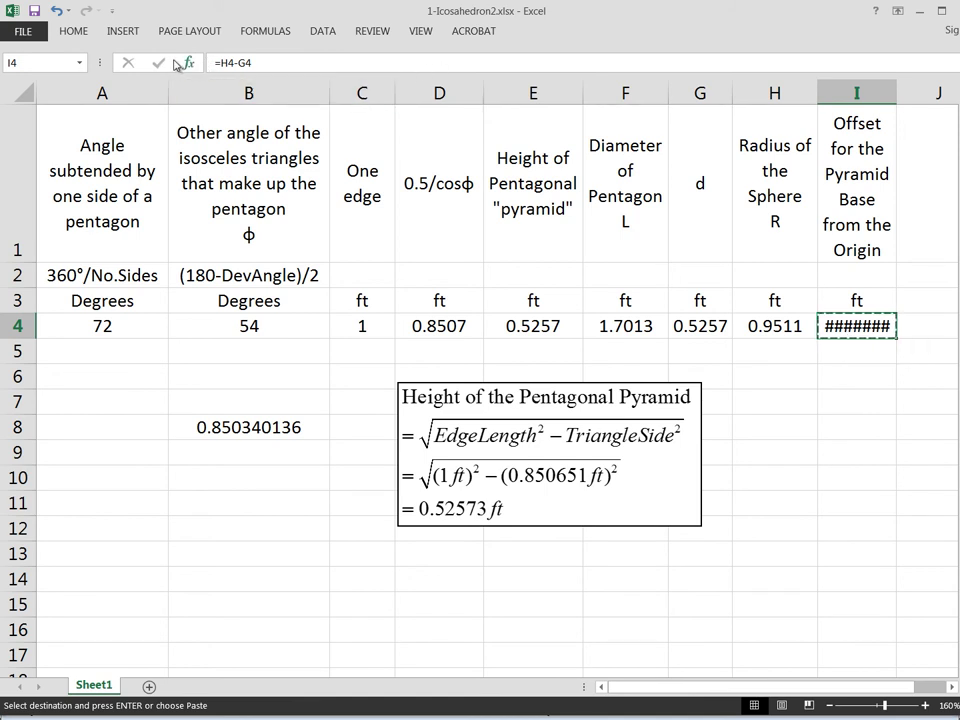
right_click(864, 318)
key(Escape)
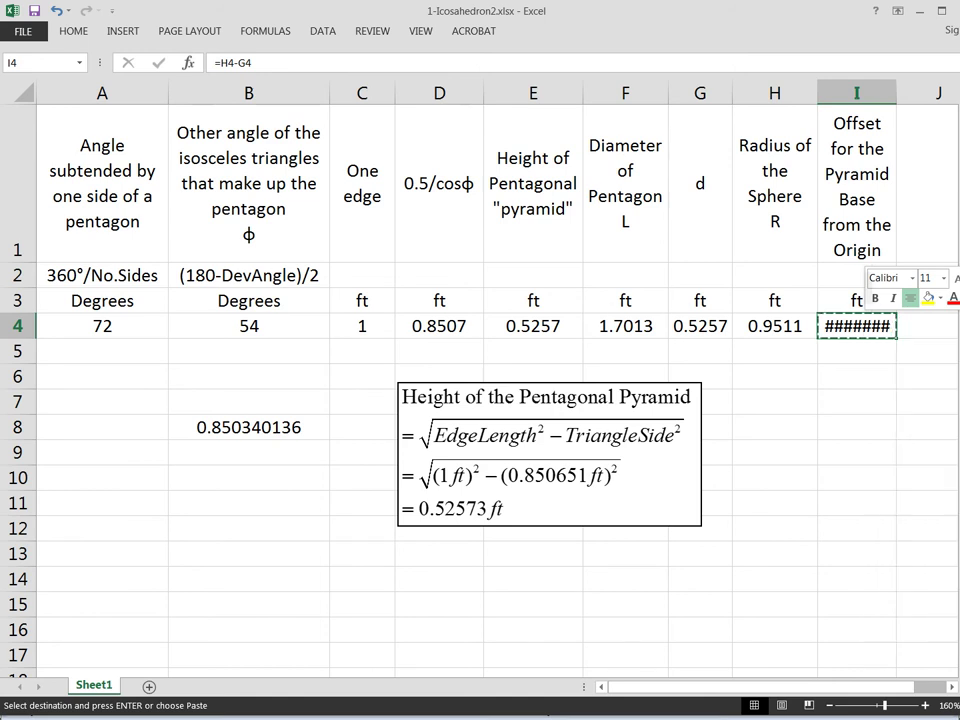
key(Escape)
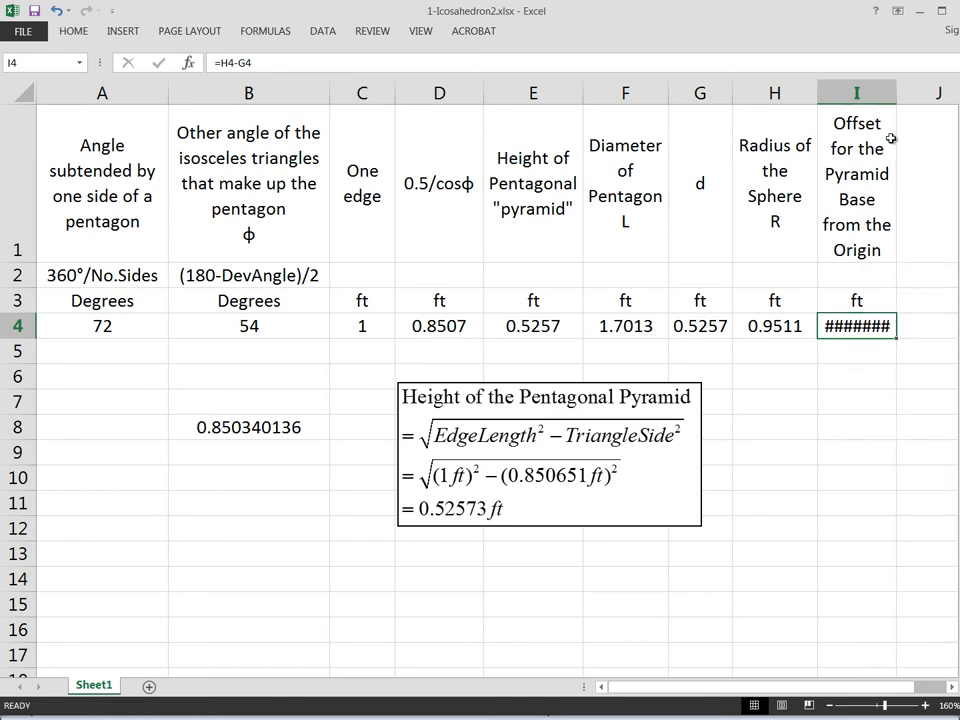
drag(896, 93, 932, 101)
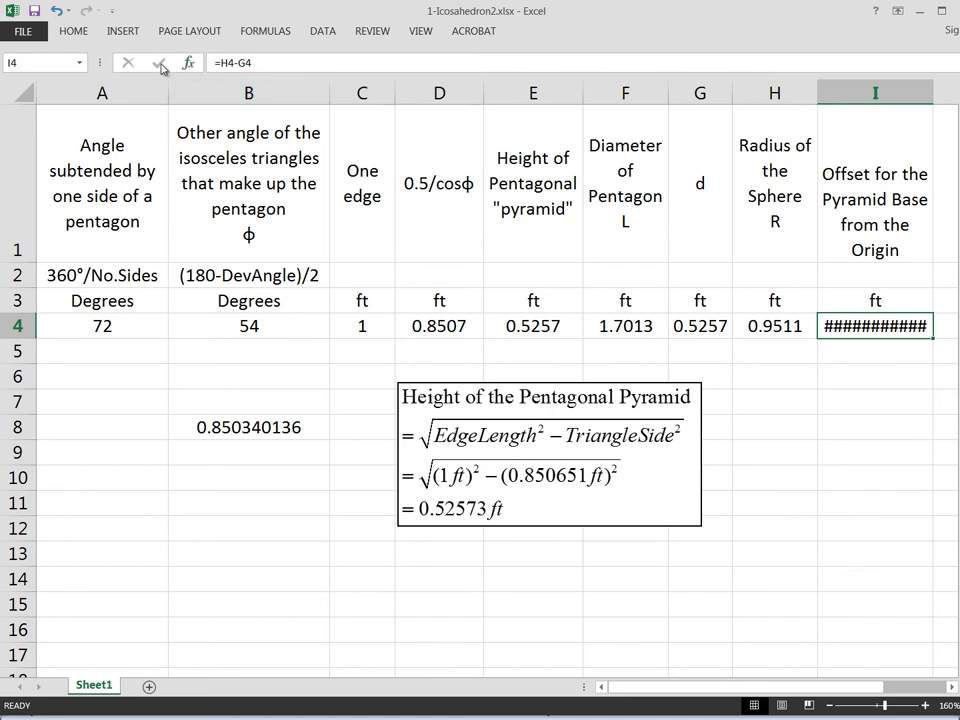
click(850, 472)
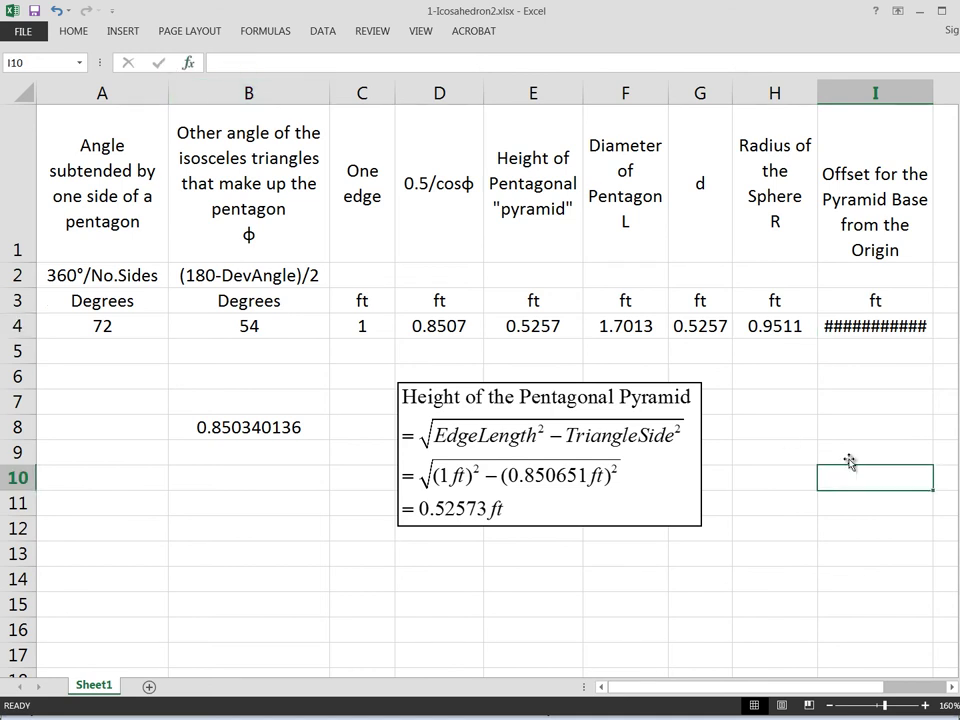
click(858, 326)
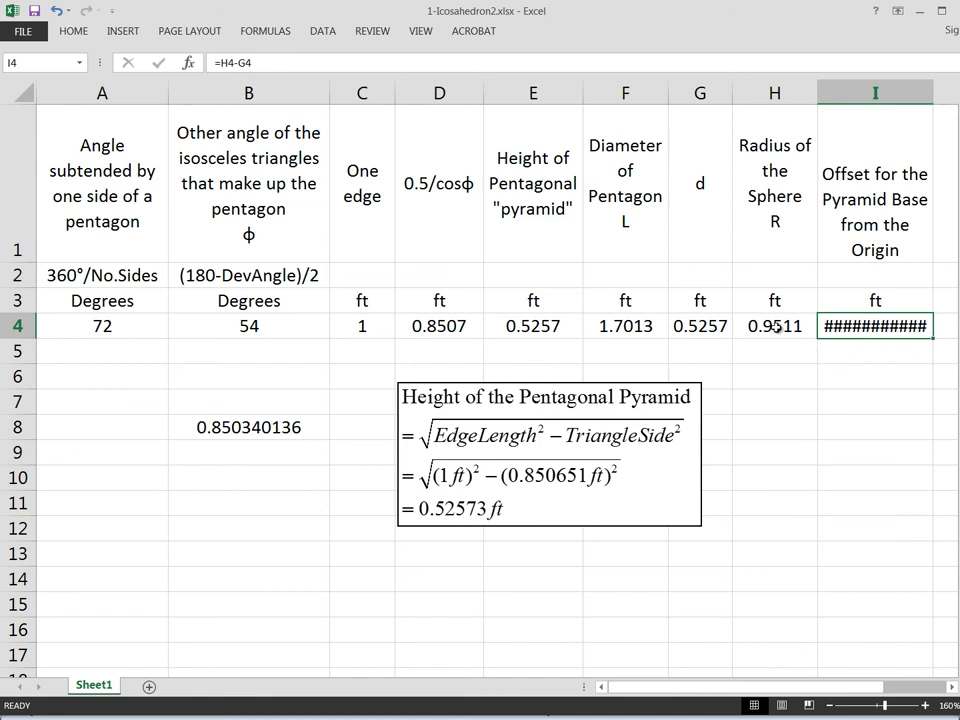
Step: Copy the sphere radius from cell H4 and try it as the arc radius in Multiframe
click(774, 330)
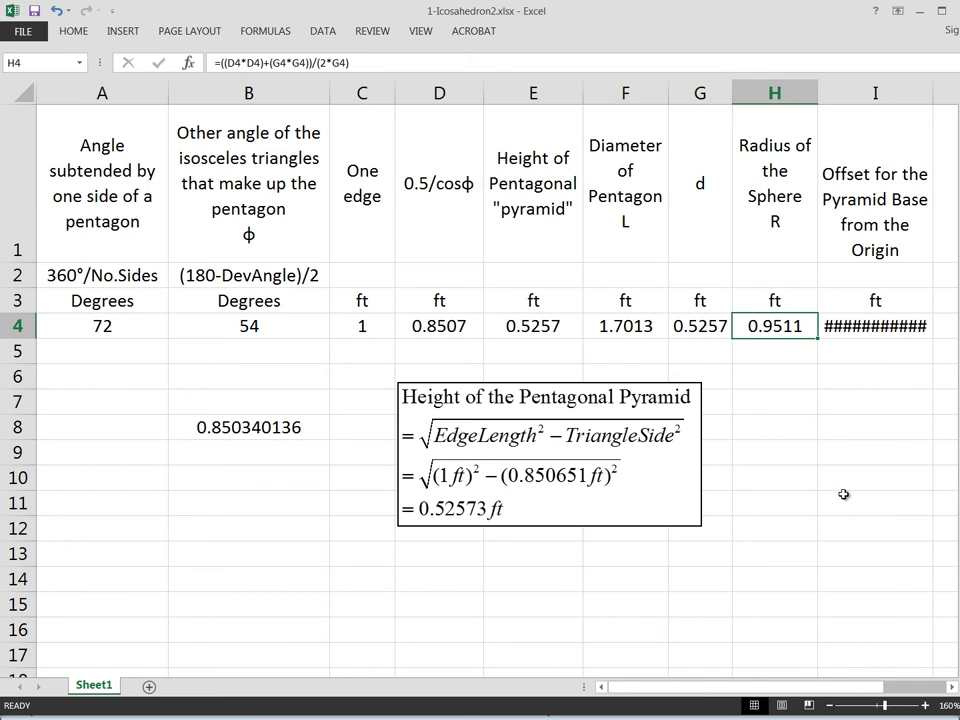
key(ctrl+c)
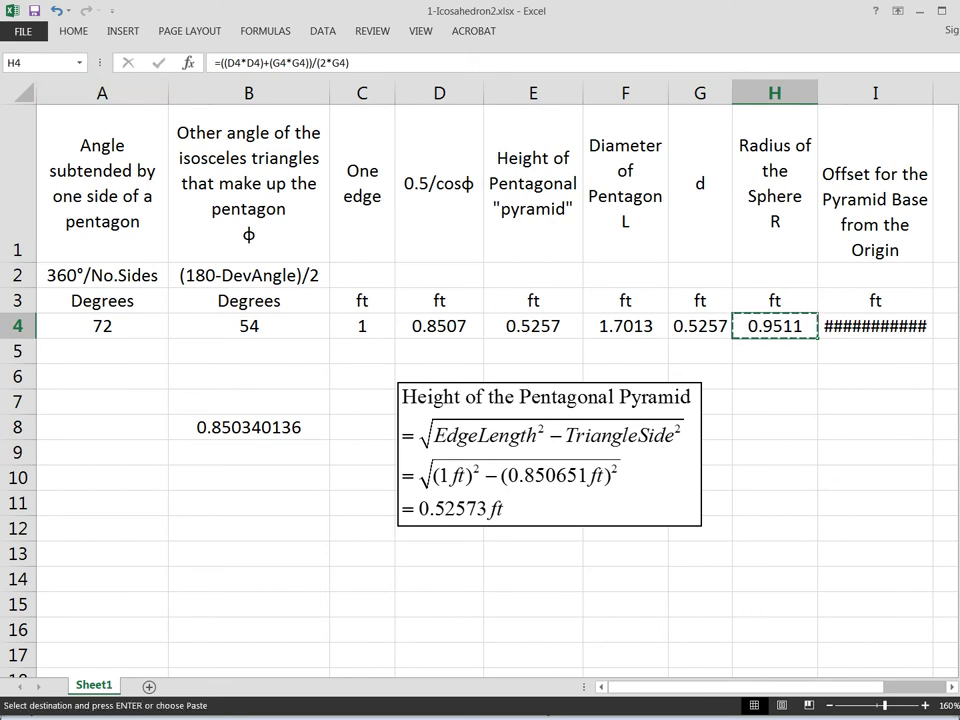
key(alt+Tab)
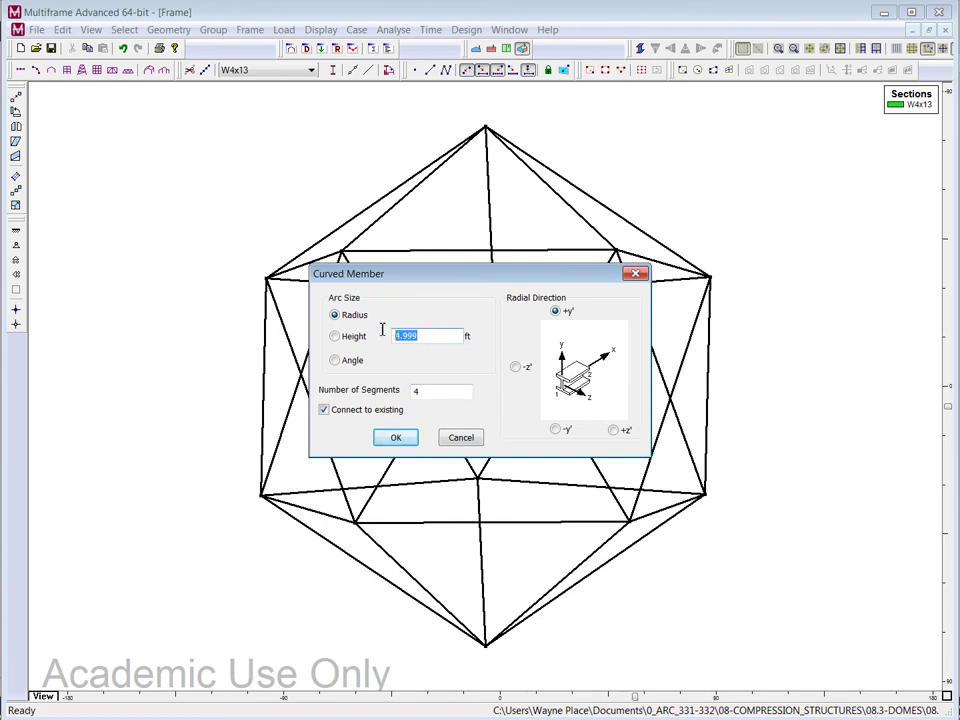
key(ctrl+v)
click(396, 438)
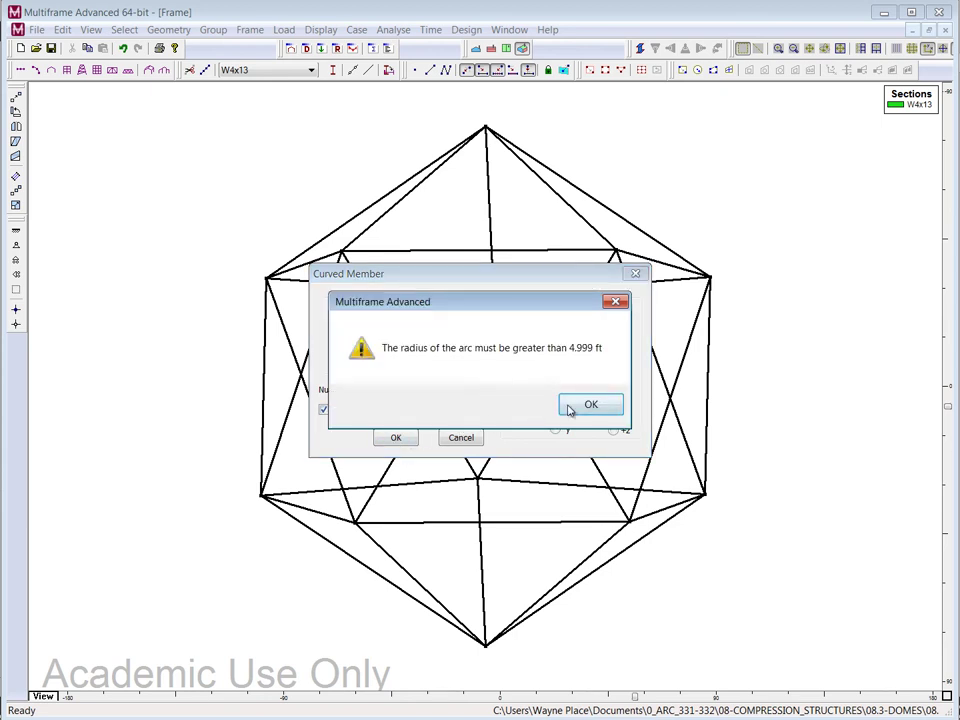
click(589, 404)
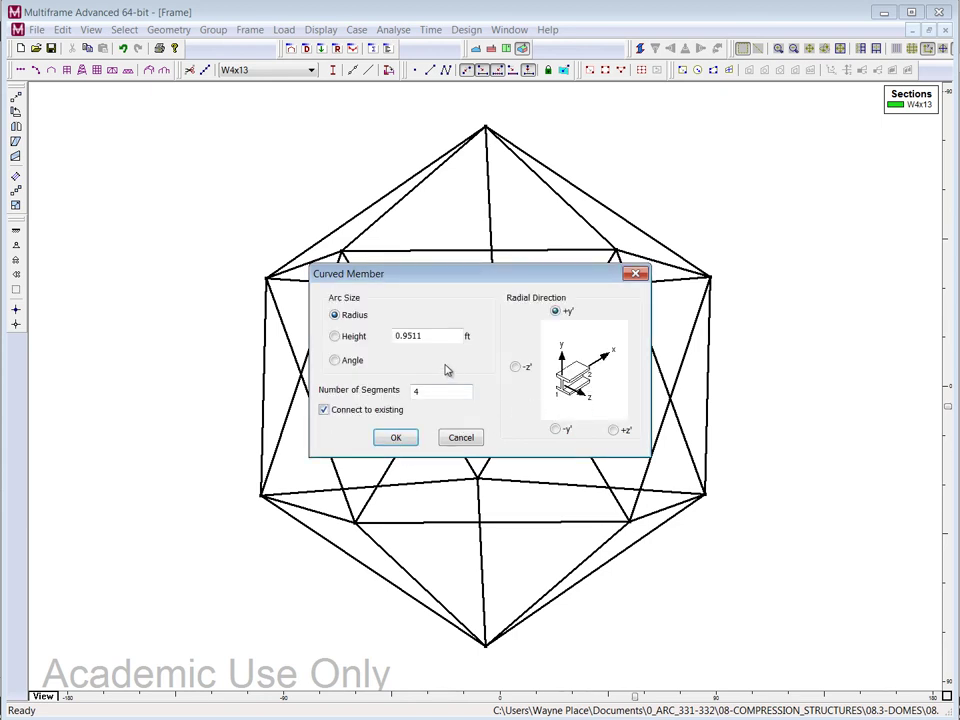
Step: Correct the arc radius to 9.511 ft and convert the members to arcs in the +y' radial direction
drag(409, 337, 393, 336)
text(9.)
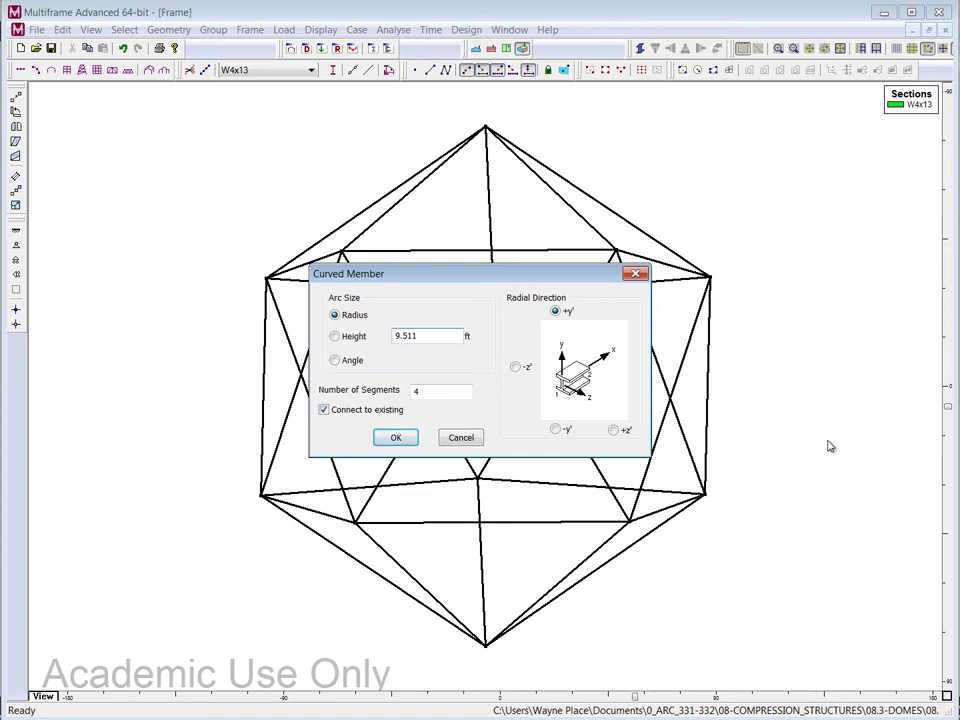
click(395, 437)
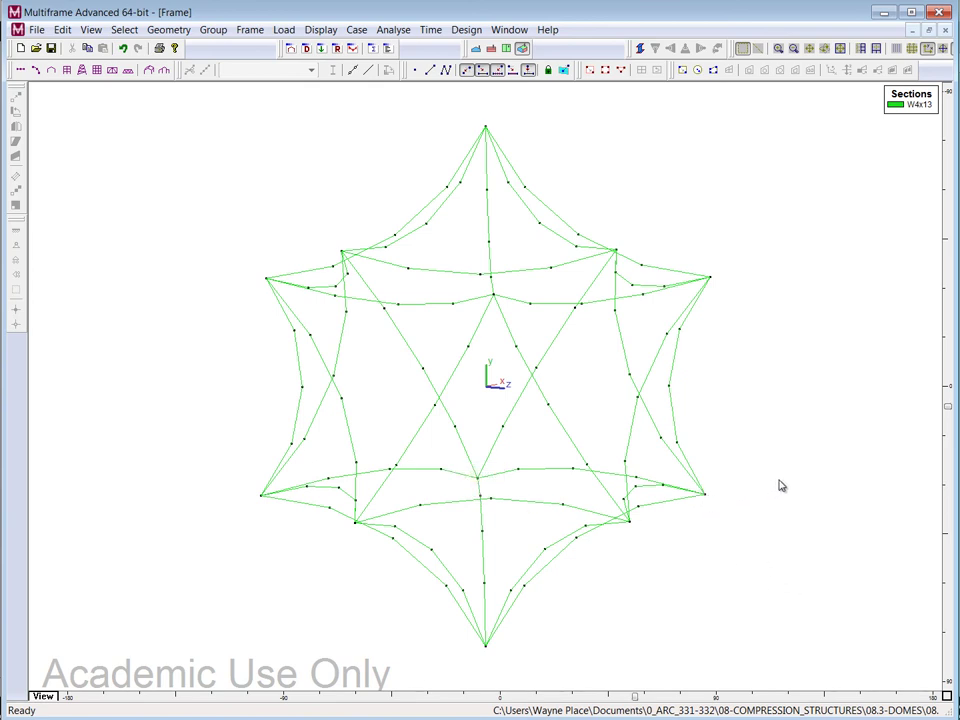
Step: Undo the arc conversion and convert all members to arcs again with the radial direction set to -y'
key(ctrl+z)
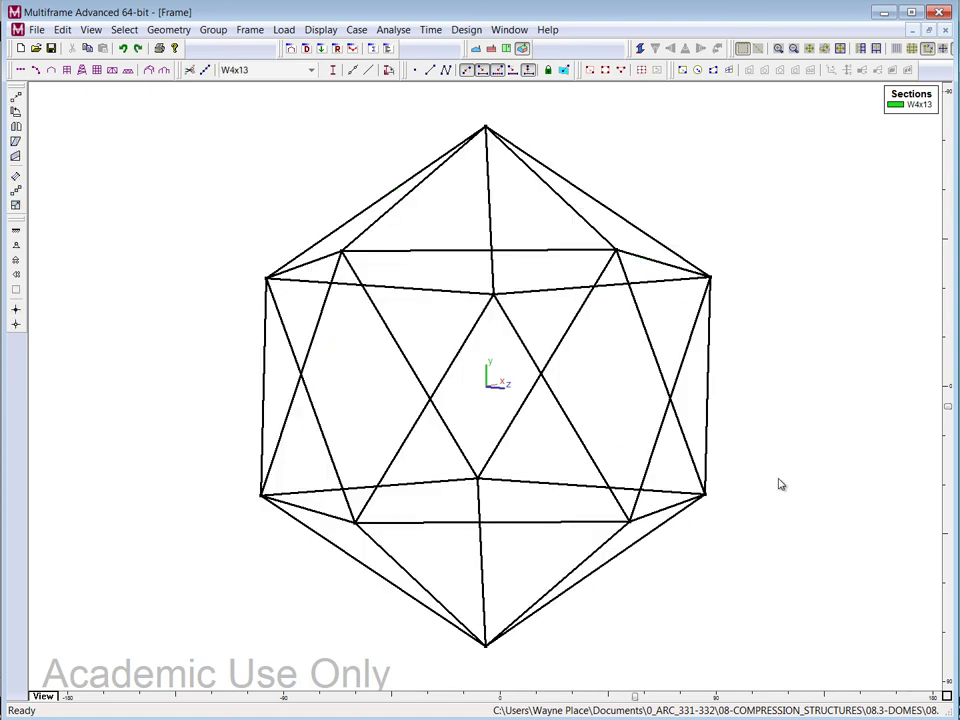
click(168, 30)
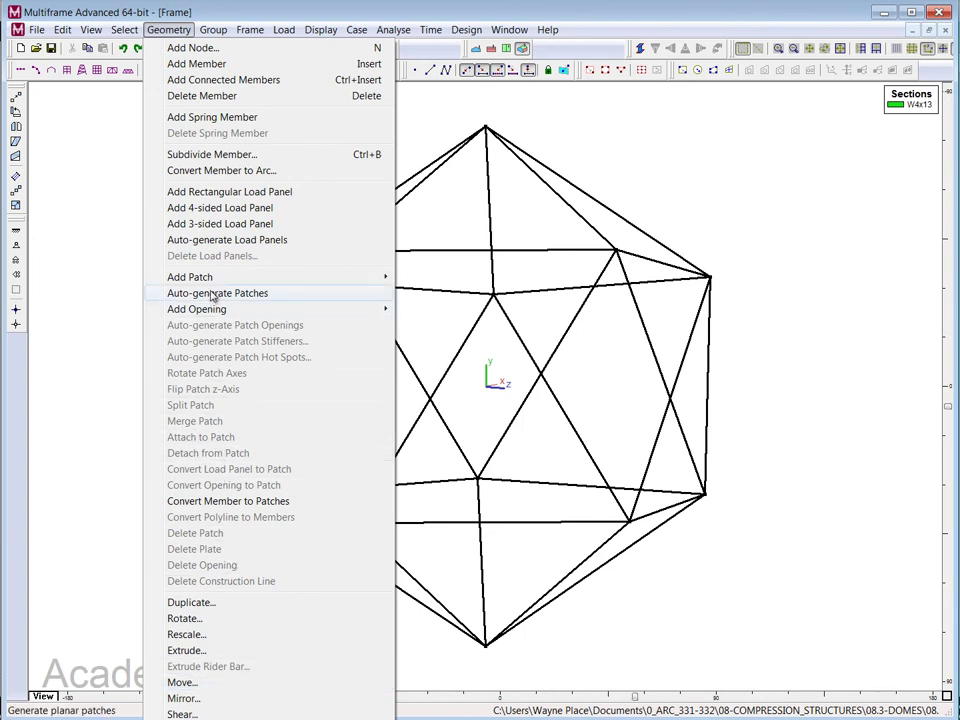
click(220, 170)
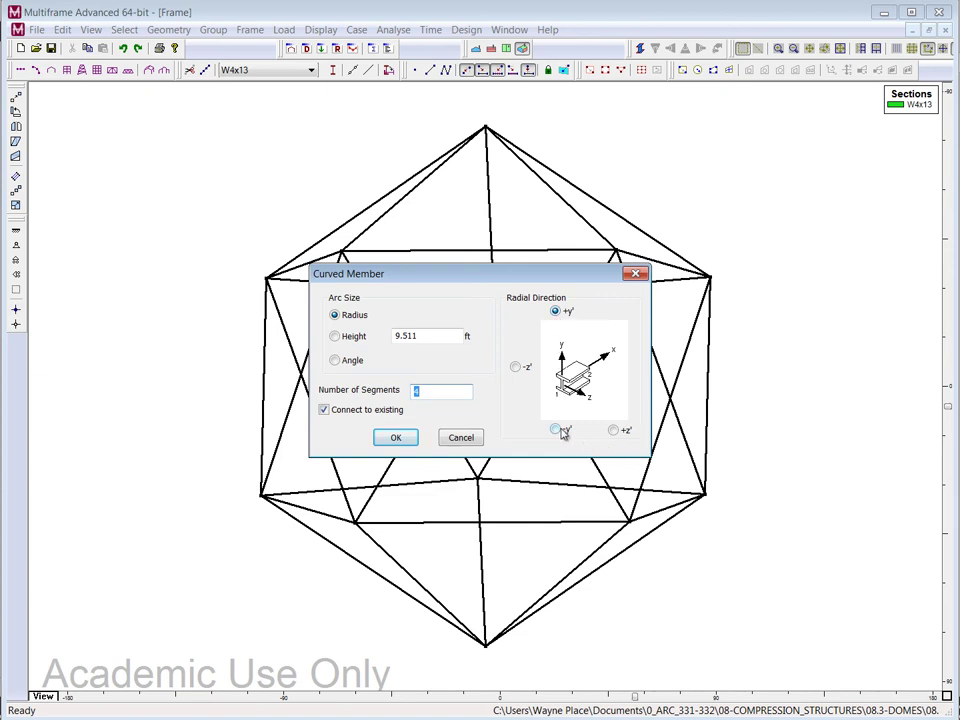
click(558, 430)
click(396, 438)
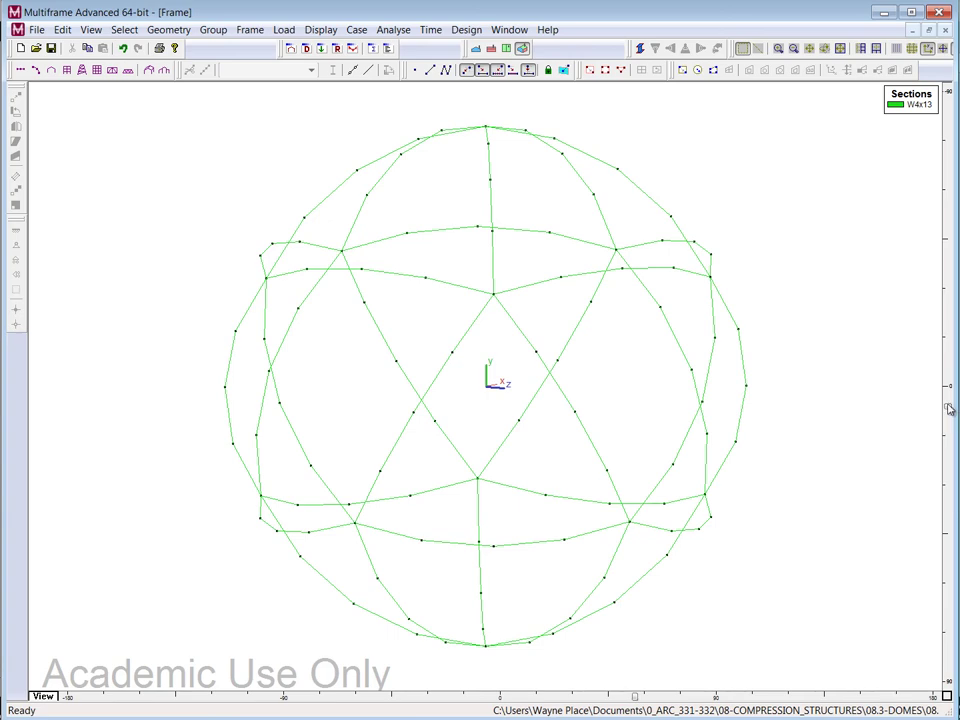
Step: Draw a closed triangle of connected members joining the midpoints of the three arcs around one spherical face beside the pole
drag(949, 408, 924, 212)
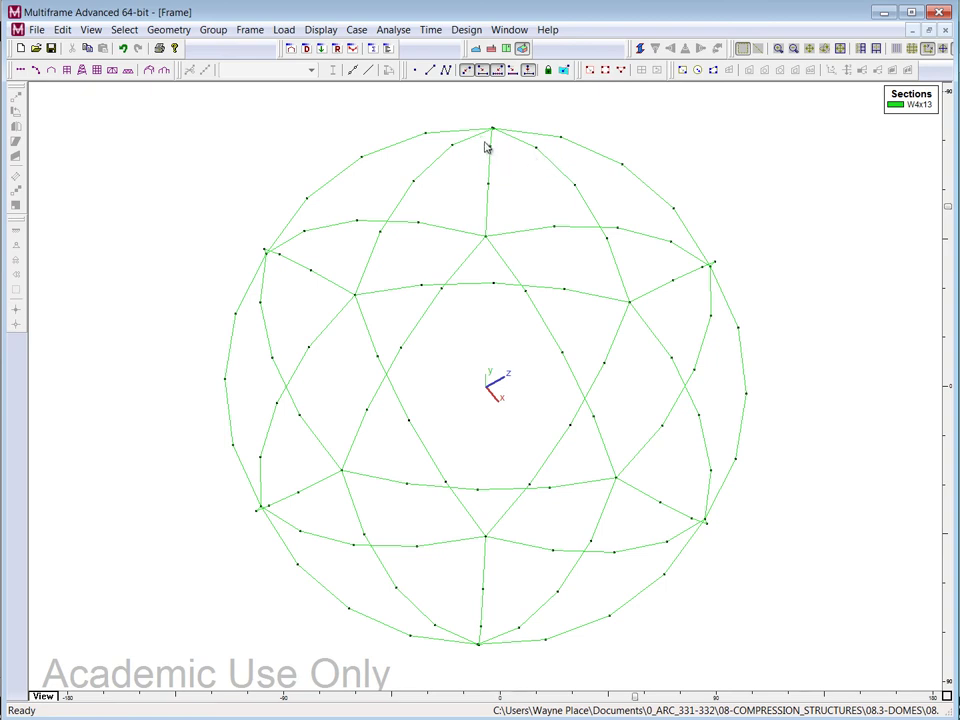
mouse_move(494, 135)
drag(948, 211, 948, 389)
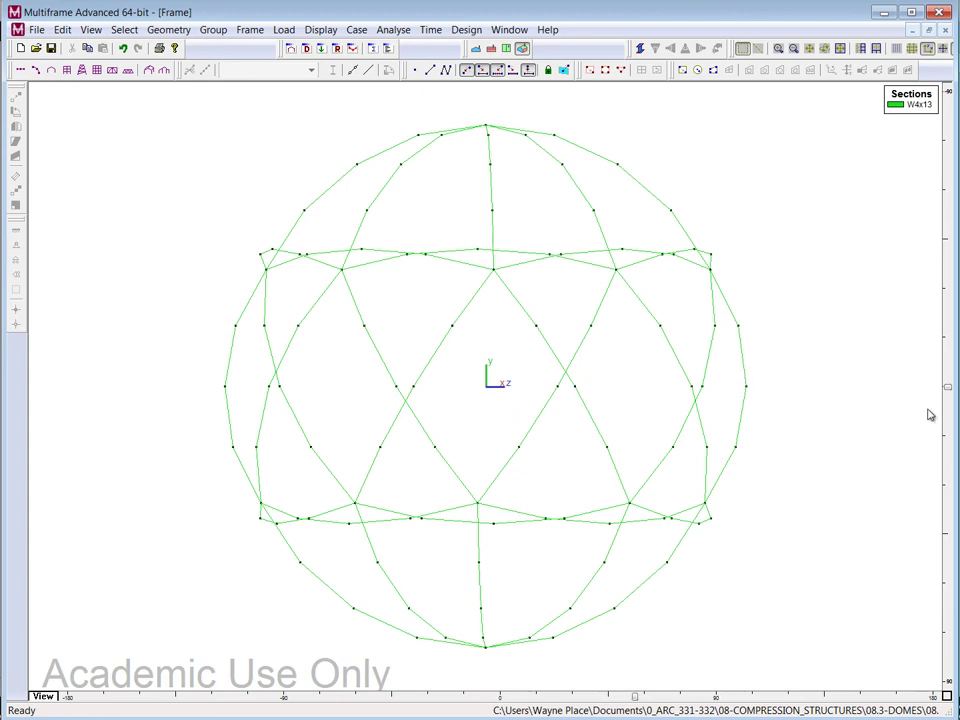
drag(949, 391, 955, 484)
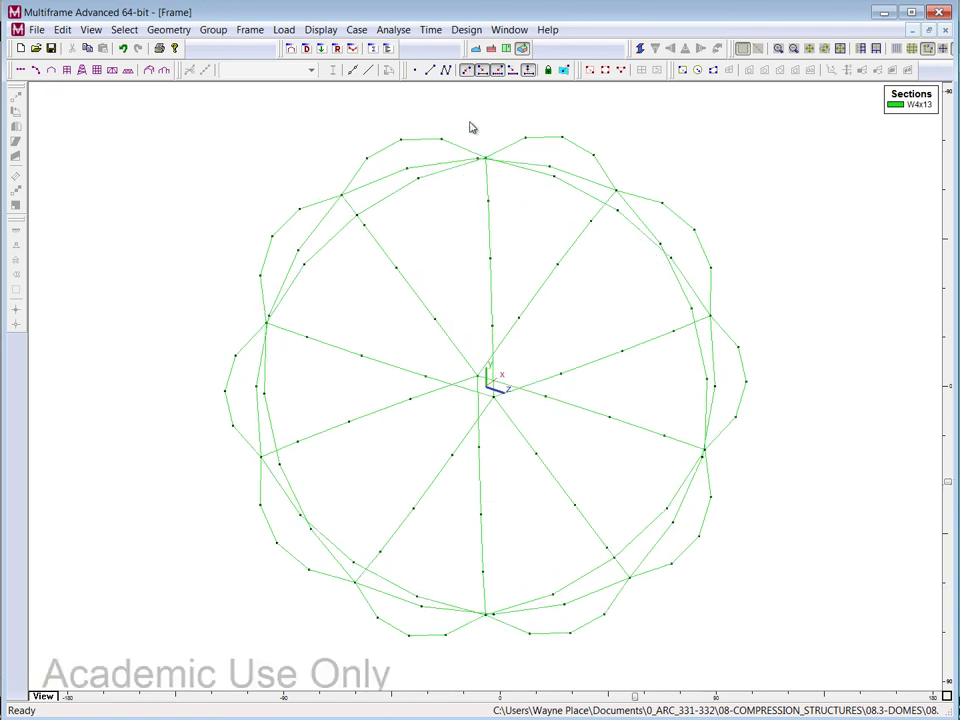
click(446, 70)
click(491, 258)
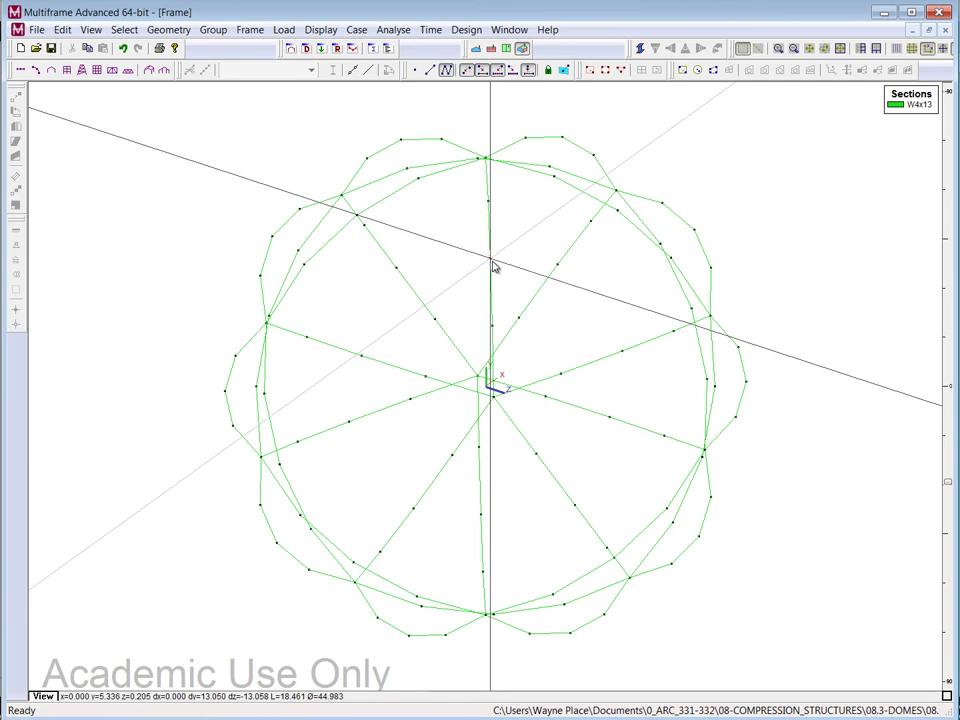
click(617, 213)
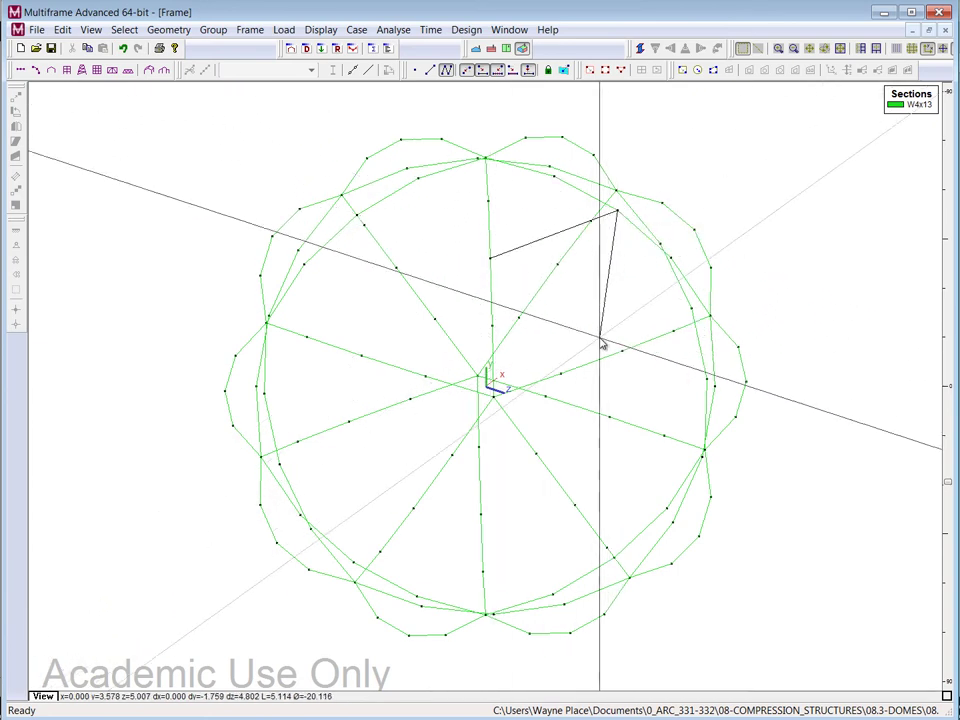
click(622, 350)
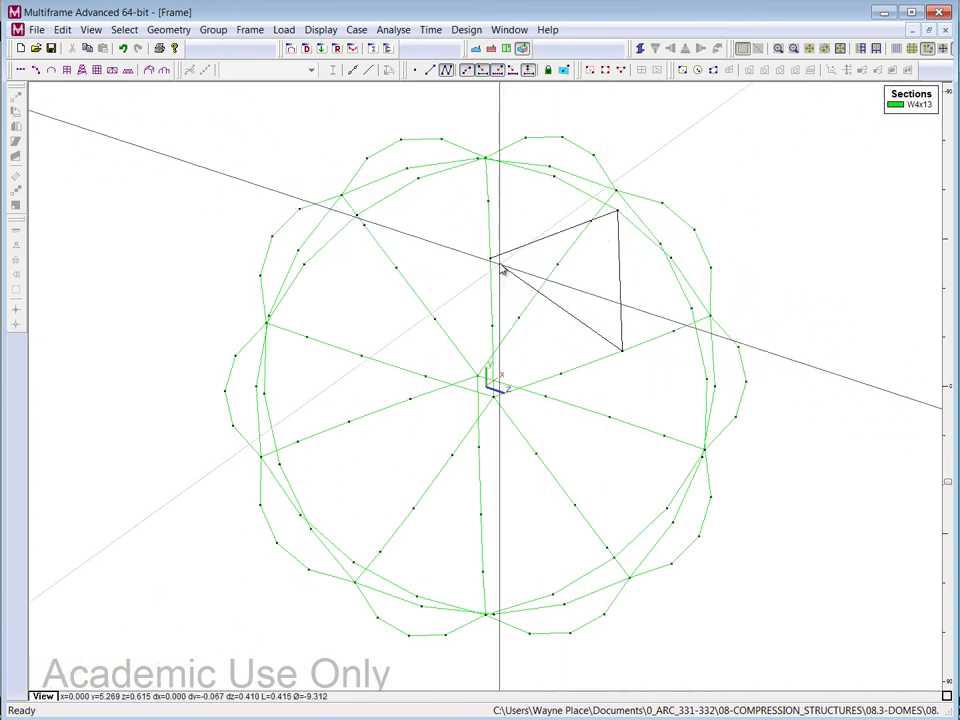
click(491, 258)
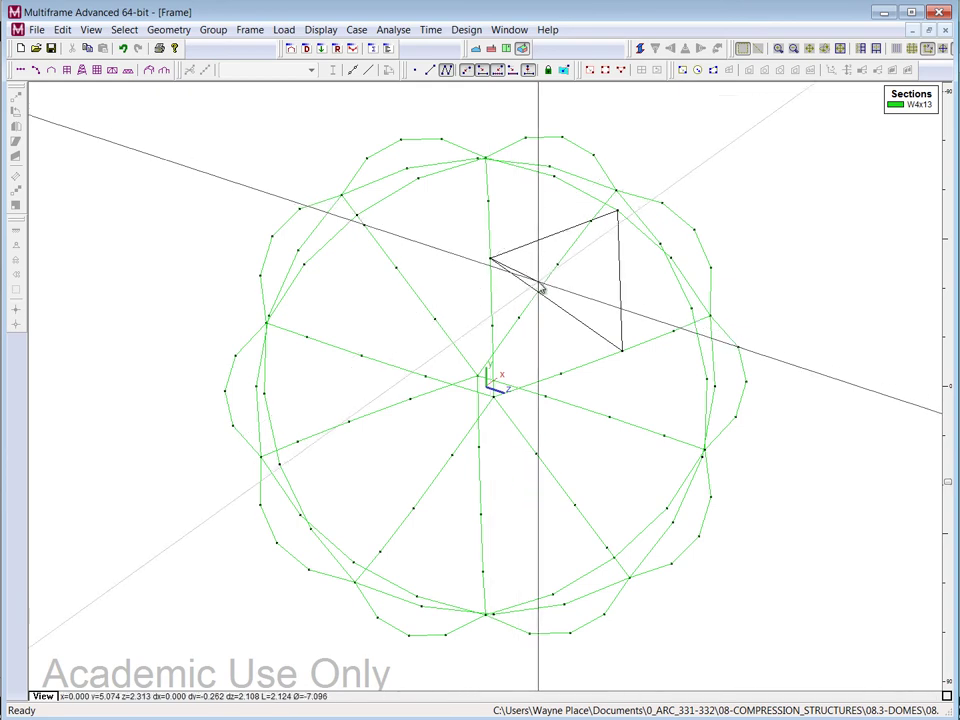
key(Escape)
Step: Assign the M4x6 section from the Sections Library to the three members of the new triangle
drag(652, 319, 568, 311)
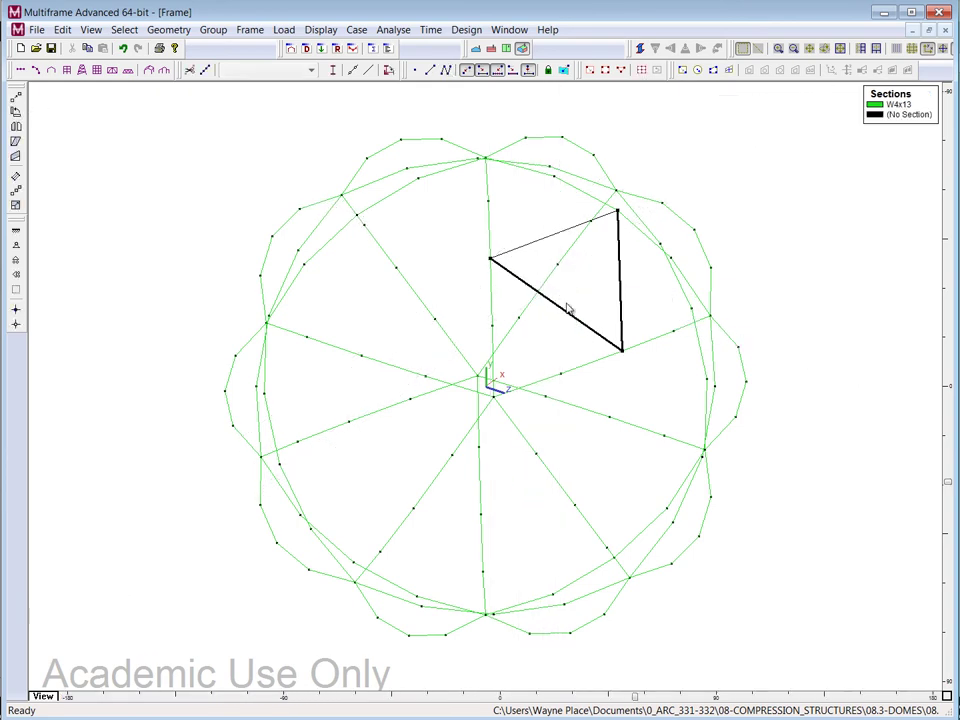
click(534, 240)
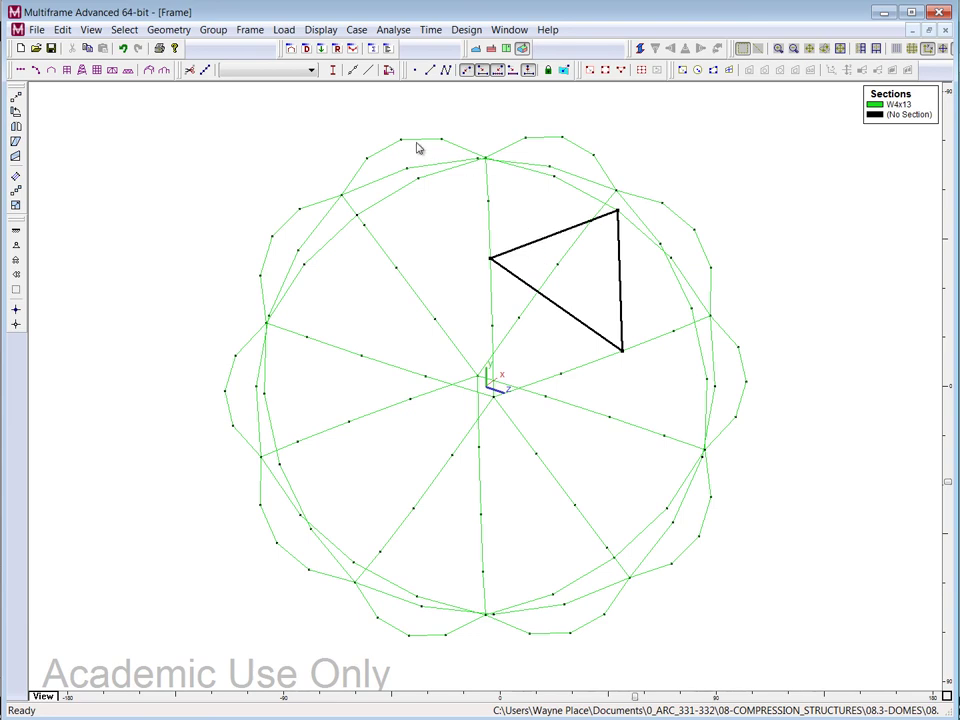
click(285, 71)
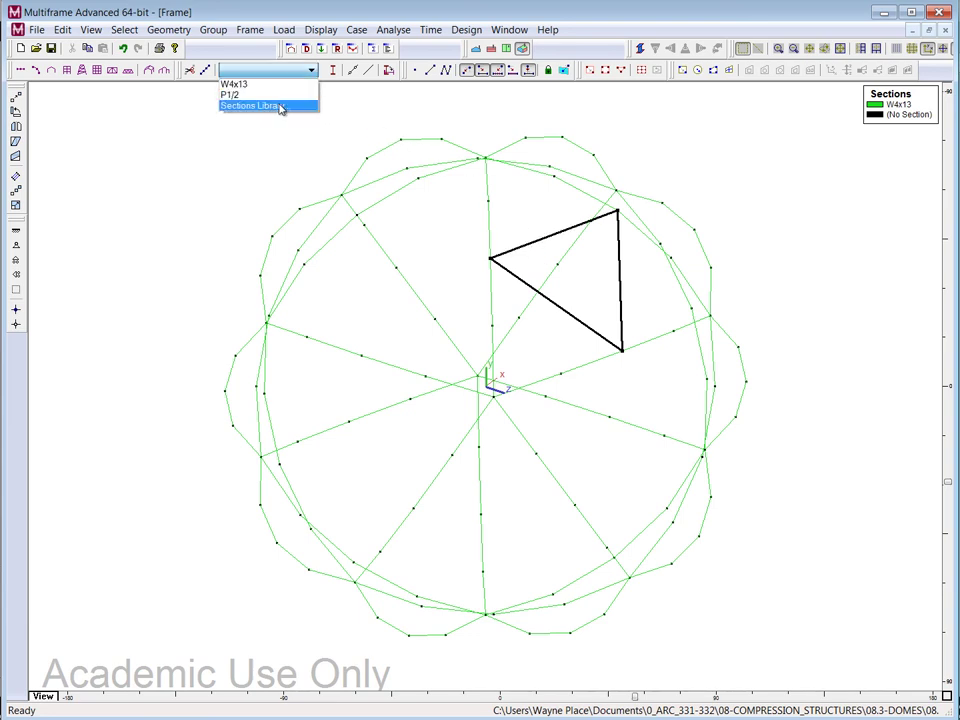
click(262, 106)
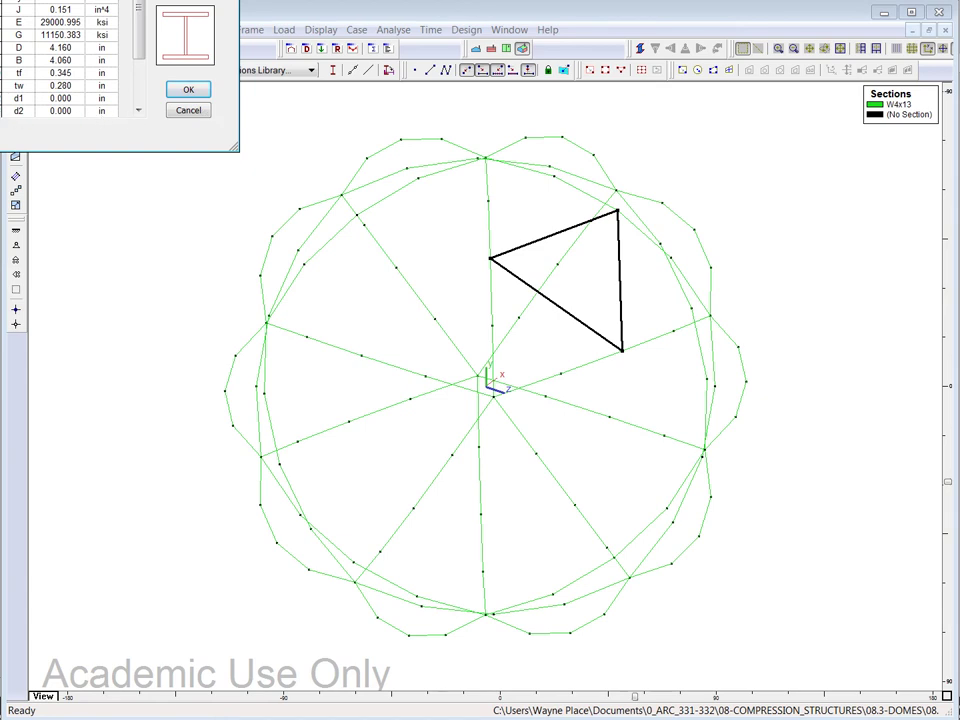
key(Down)
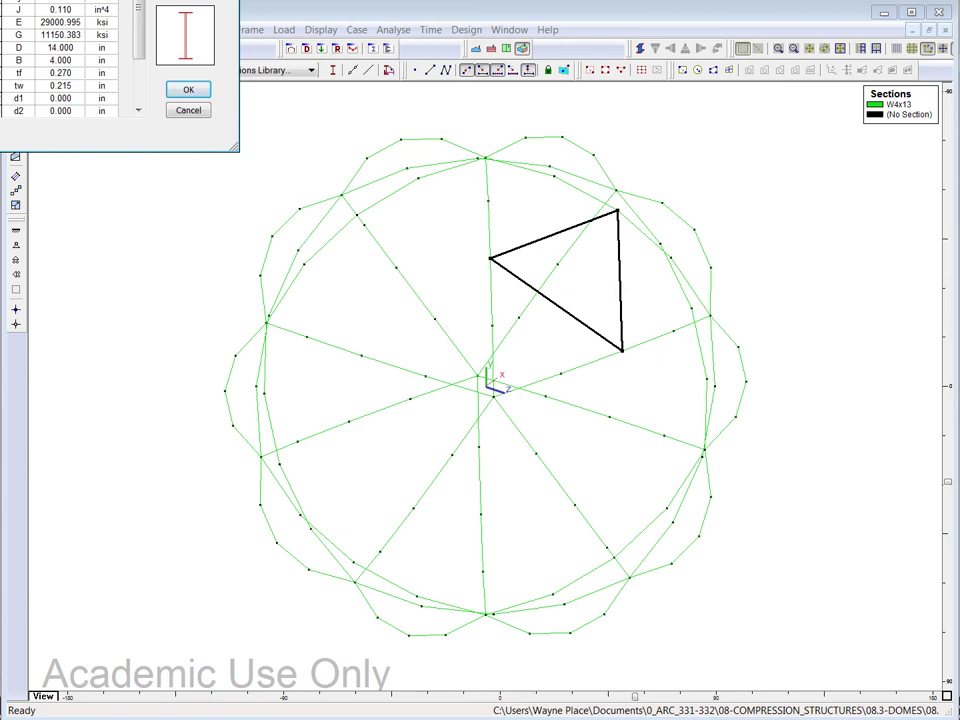
key(Down)
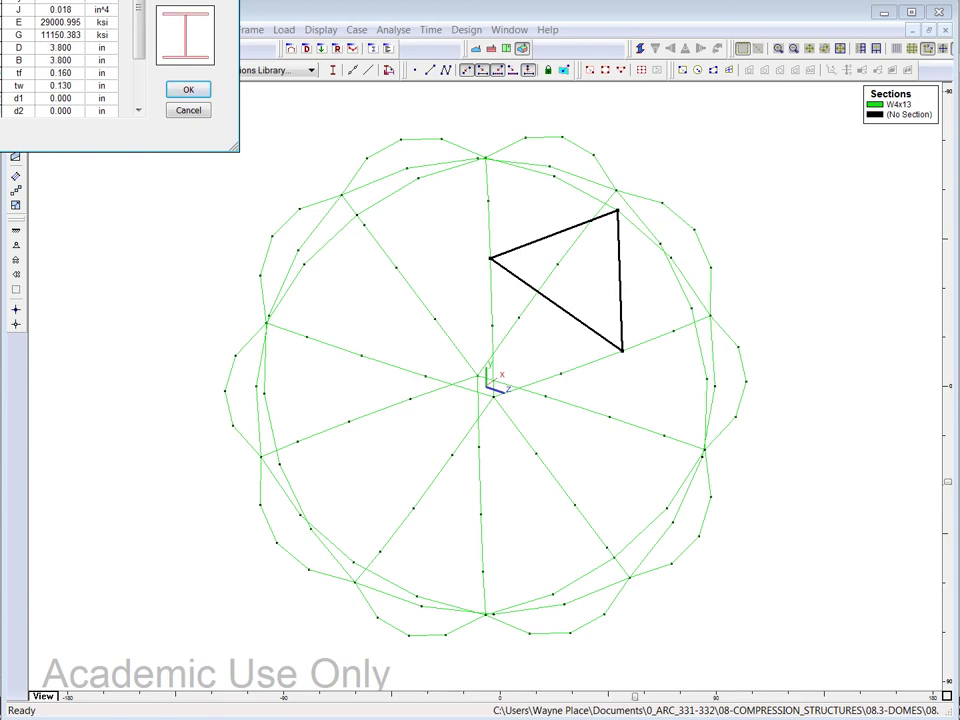
click(188, 92)
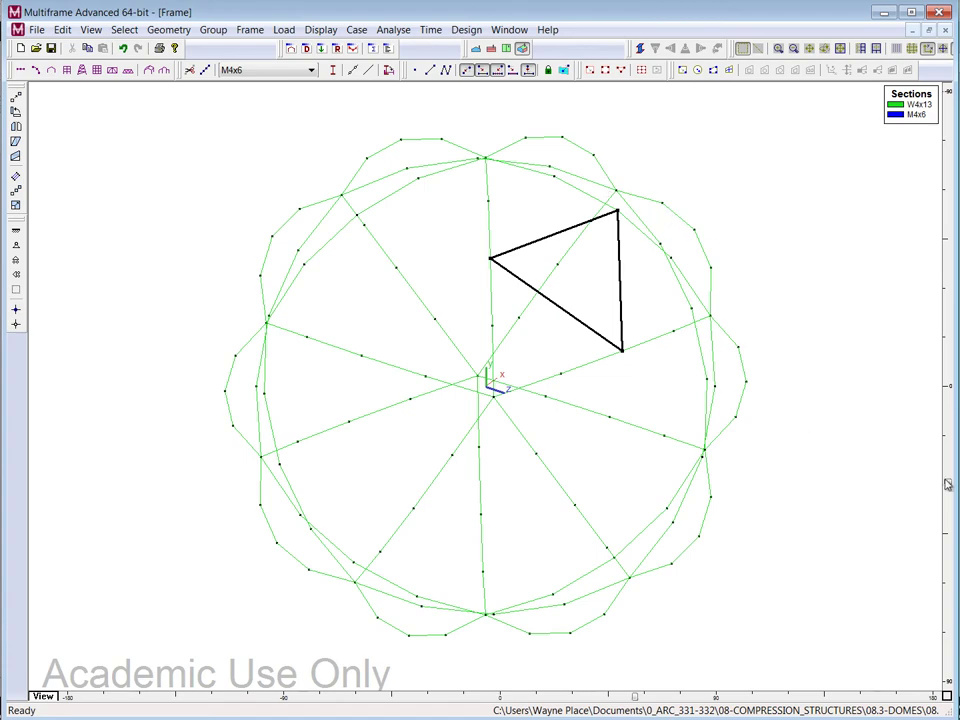
Step: Orient the three triangle members so their y' axes align to the point 0, 0, 0
drag(949, 486, 948, 411)
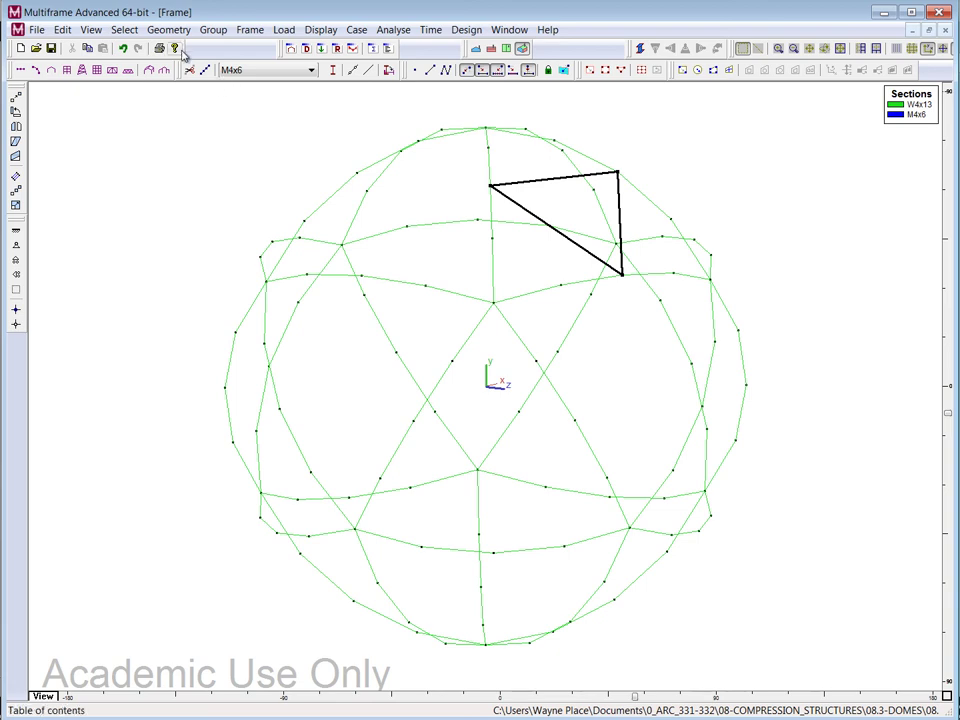
click(251, 30)
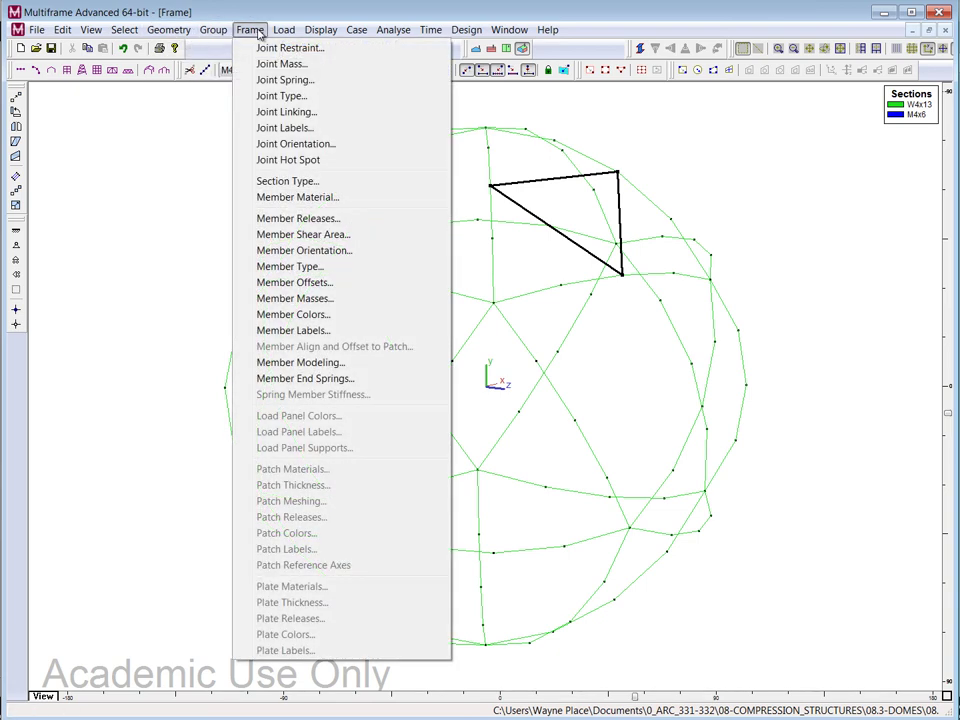
click(322, 251)
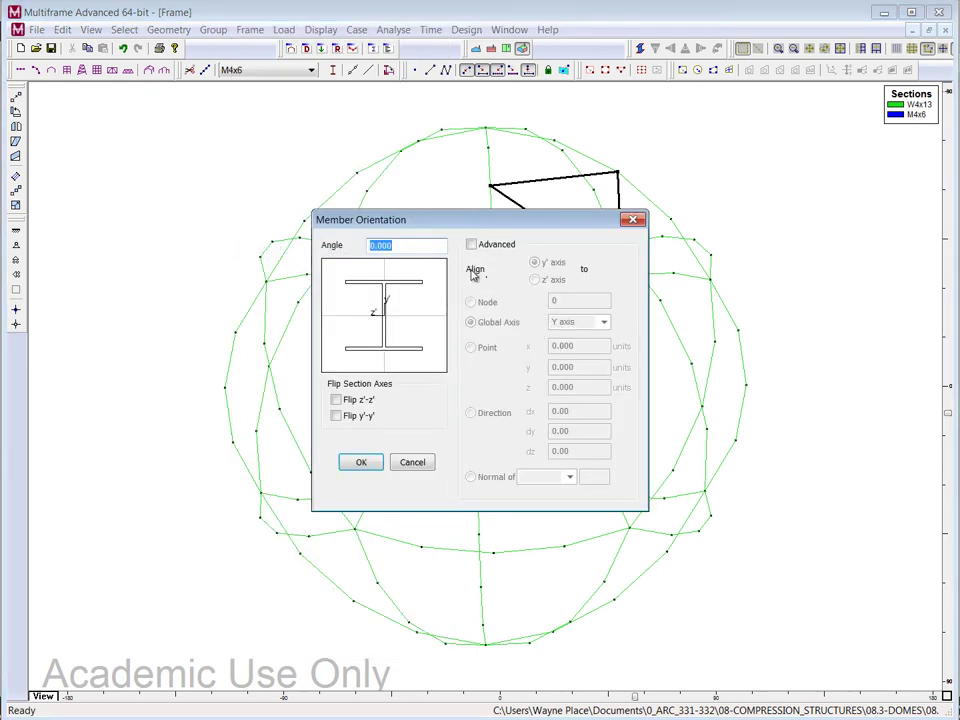
click(472, 246)
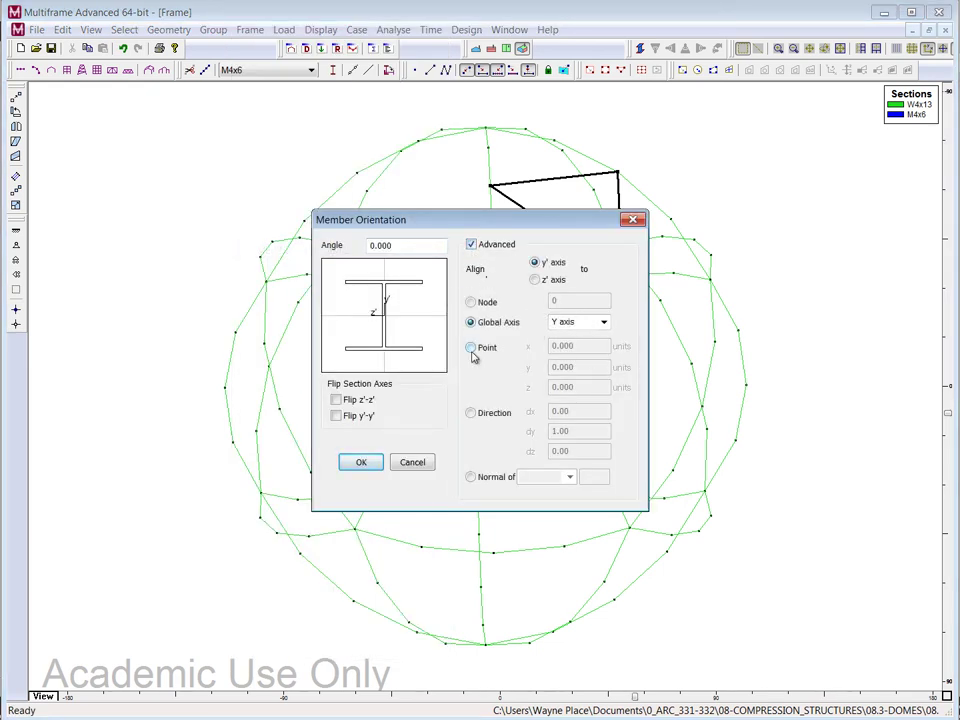
click(472, 348)
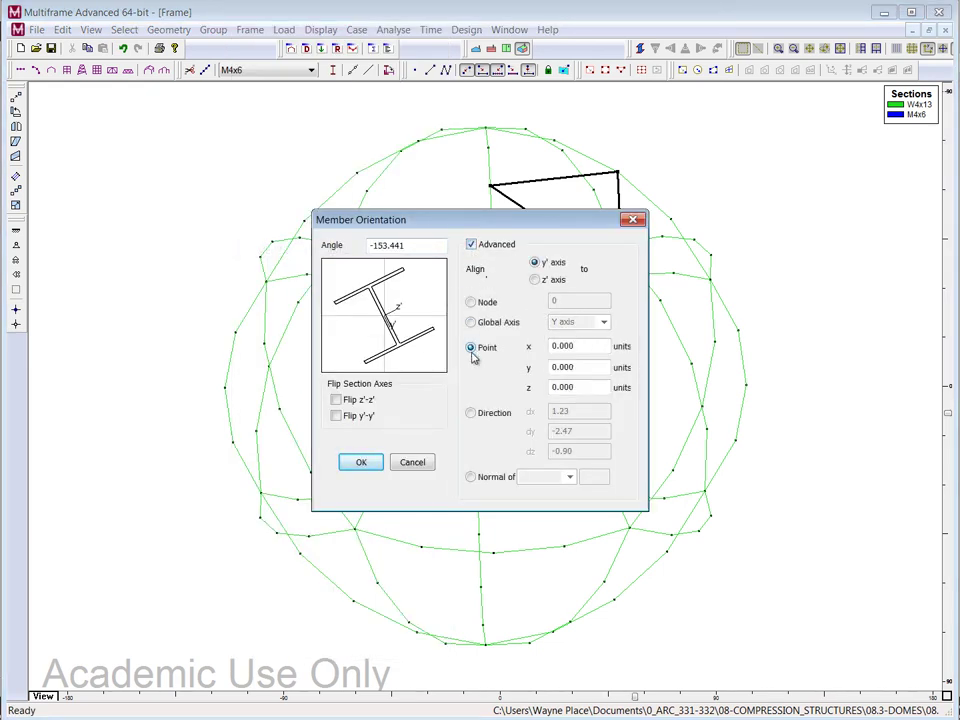
click(364, 464)
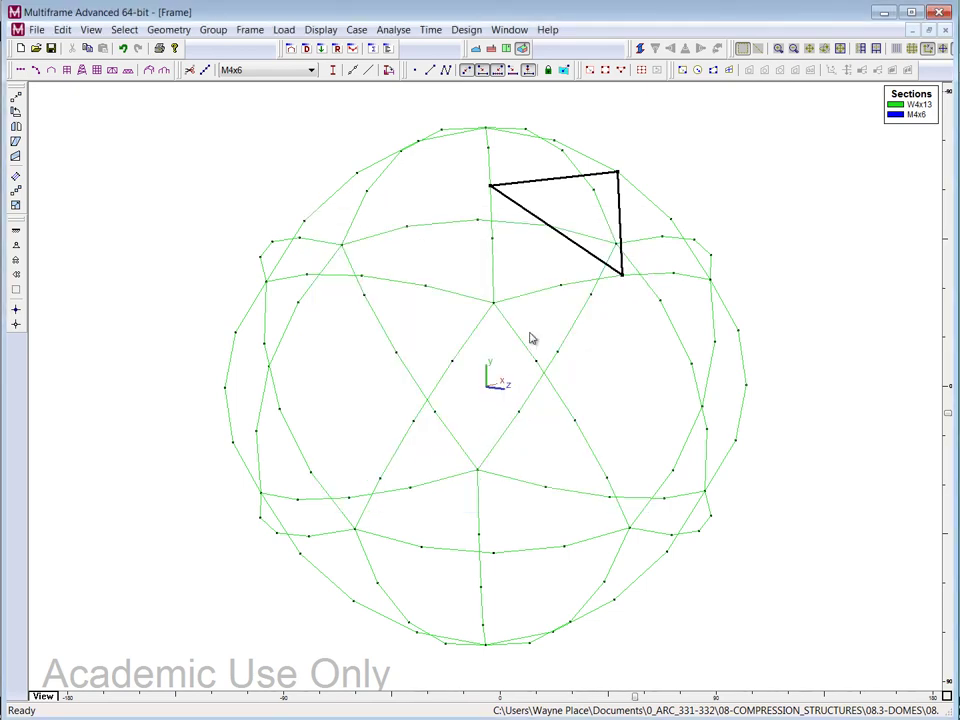
Step: Convert the three triangle members to arcs of 9.511 ft radius with 2 segments, radial direction -y', connected to existing members
click(168, 29)
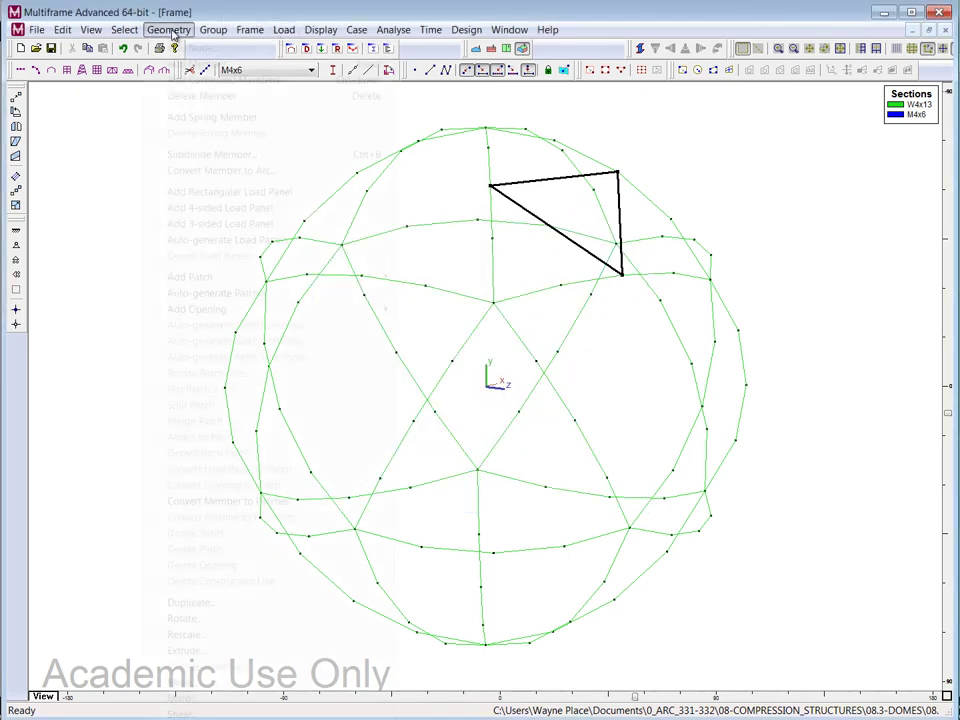
click(186, 175)
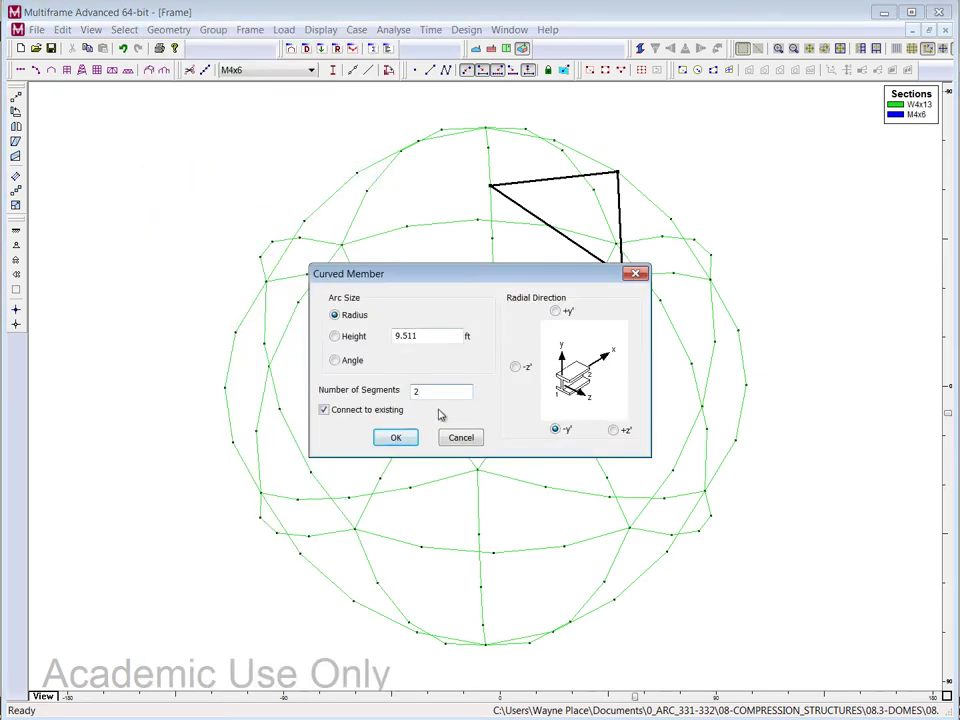
click(399, 441)
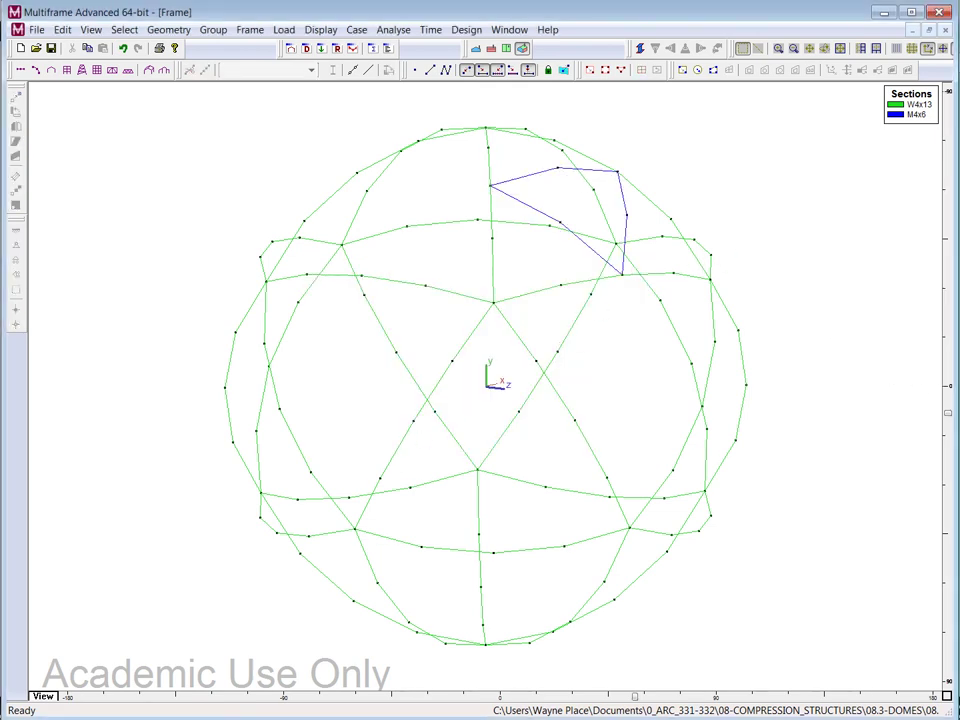
Step: Draw a closed triangle of connected members at the face's pole corner, joining the two W4x13 joints nearest the pole and the adjacent M4x6 arc midpoint
drag(949, 418, 949, 482)
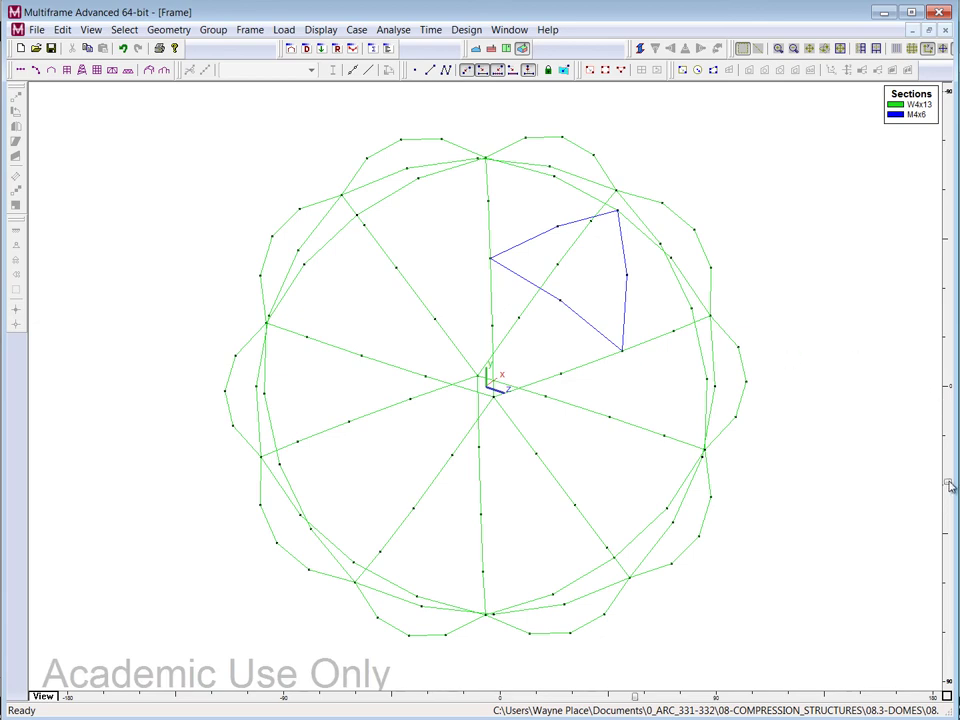
mouse_move(950, 485)
mouse_down()
mouse_move(950, 462)
mouse_move(953, 475)
mouse_up()
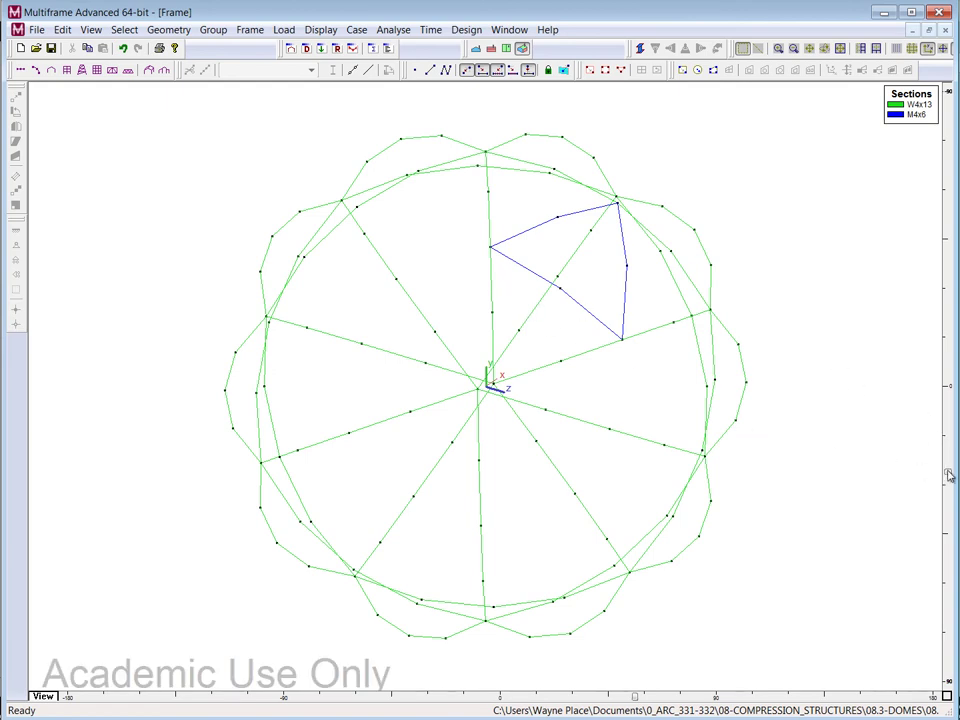
drag(950, 475, 950, 495)
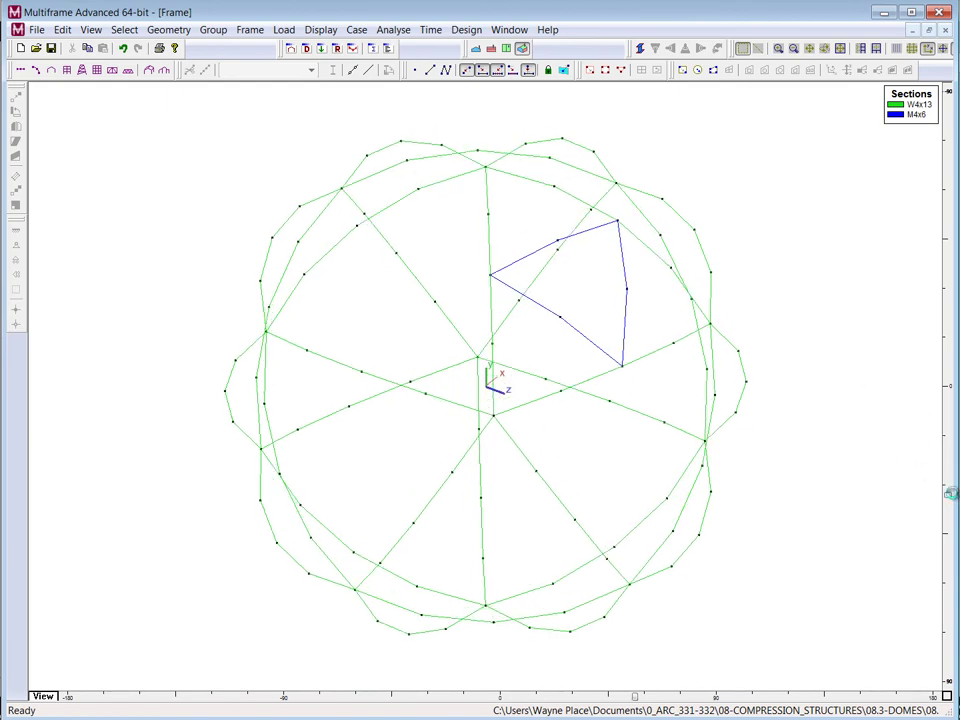
click(446, 69)
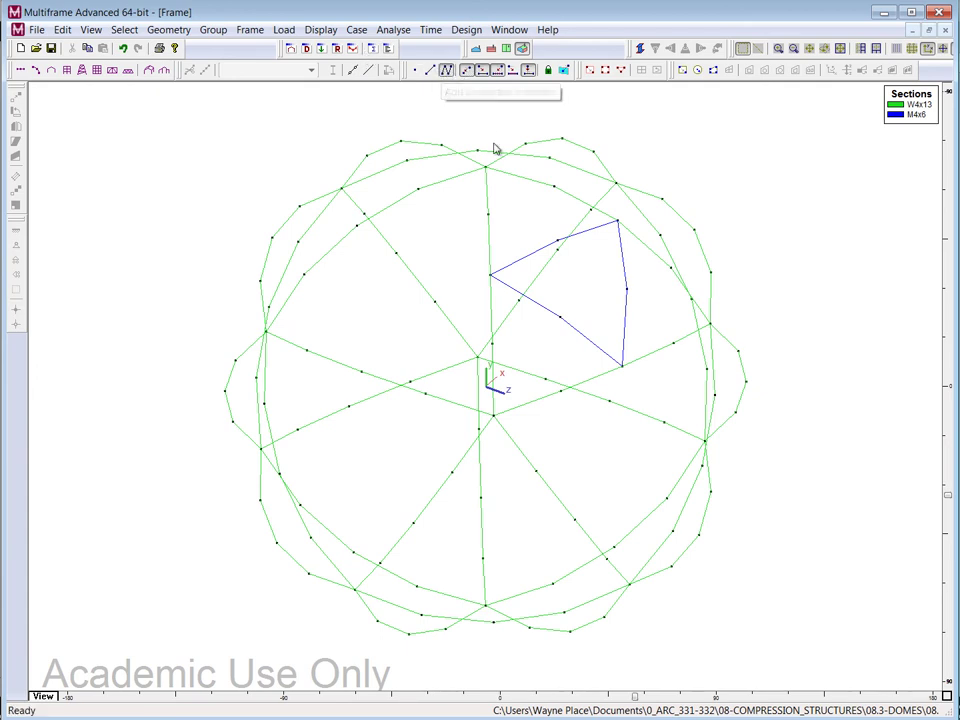
click(488, 214)
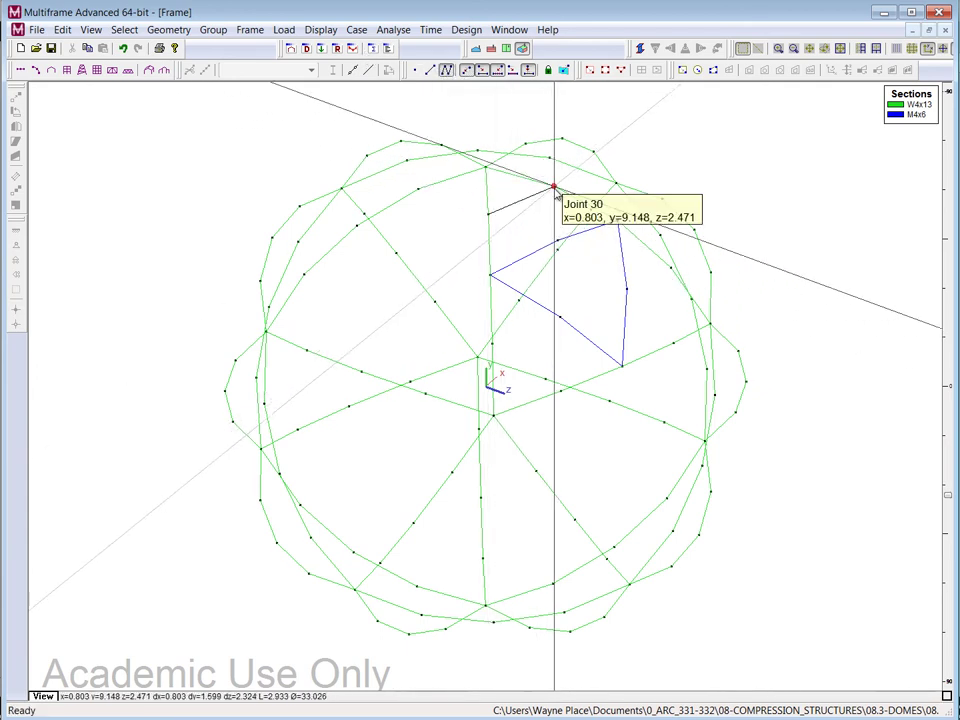
click(555, 188)
click(555, 242)
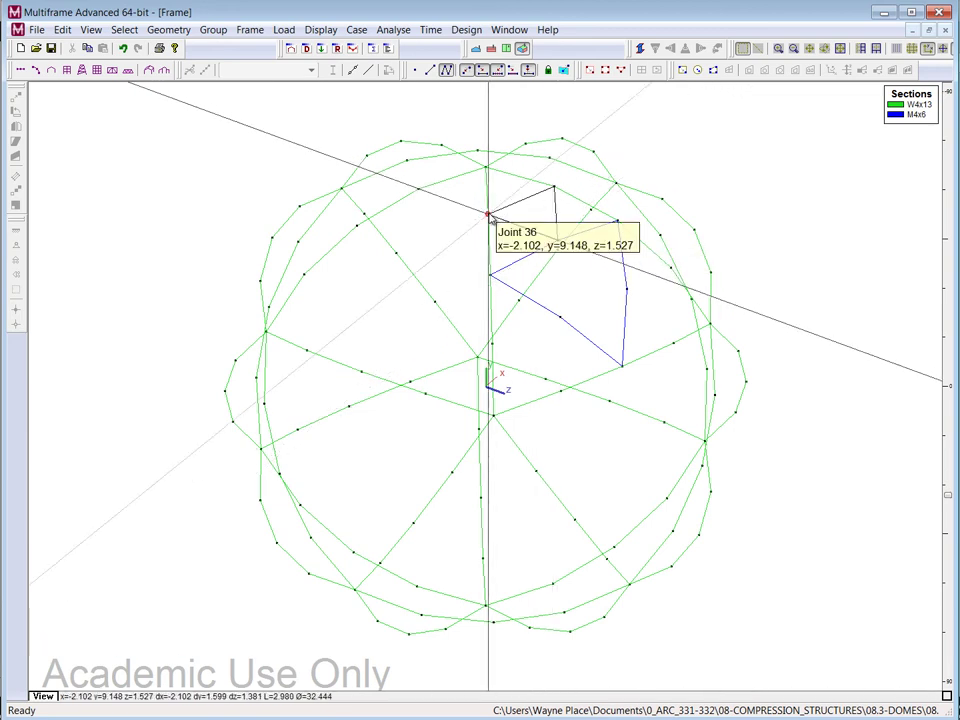
click(488, 214)
key(Escape)
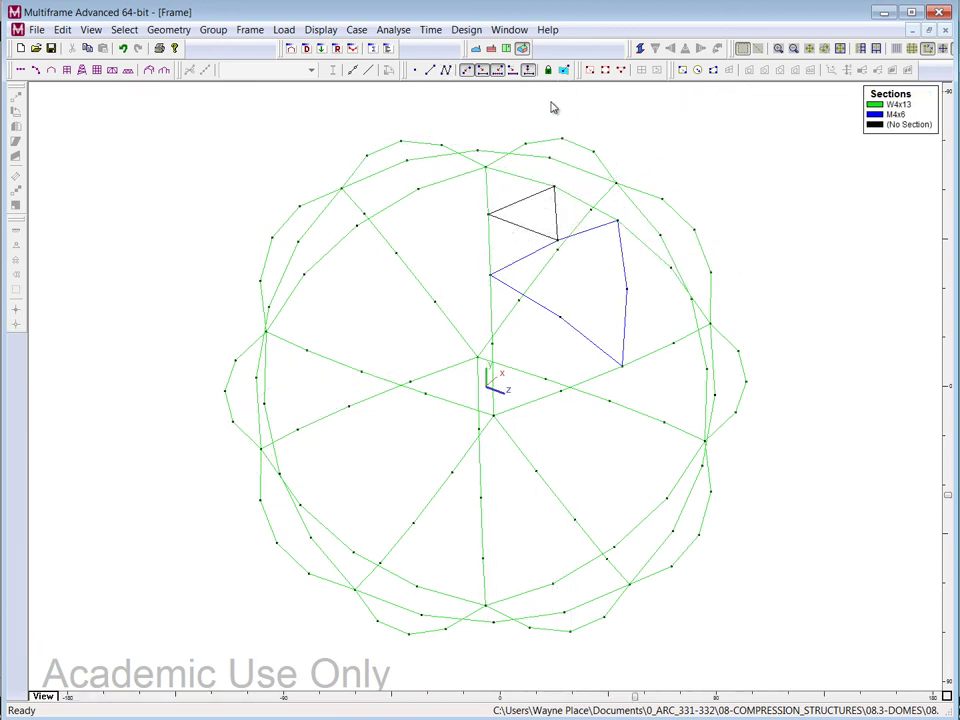
Step: Draw a closed triangle of connected members at the face's lower corner, joining its two nearest W4x13 joints and the adjacent M4x6 arc midpoint
click(446, 70)
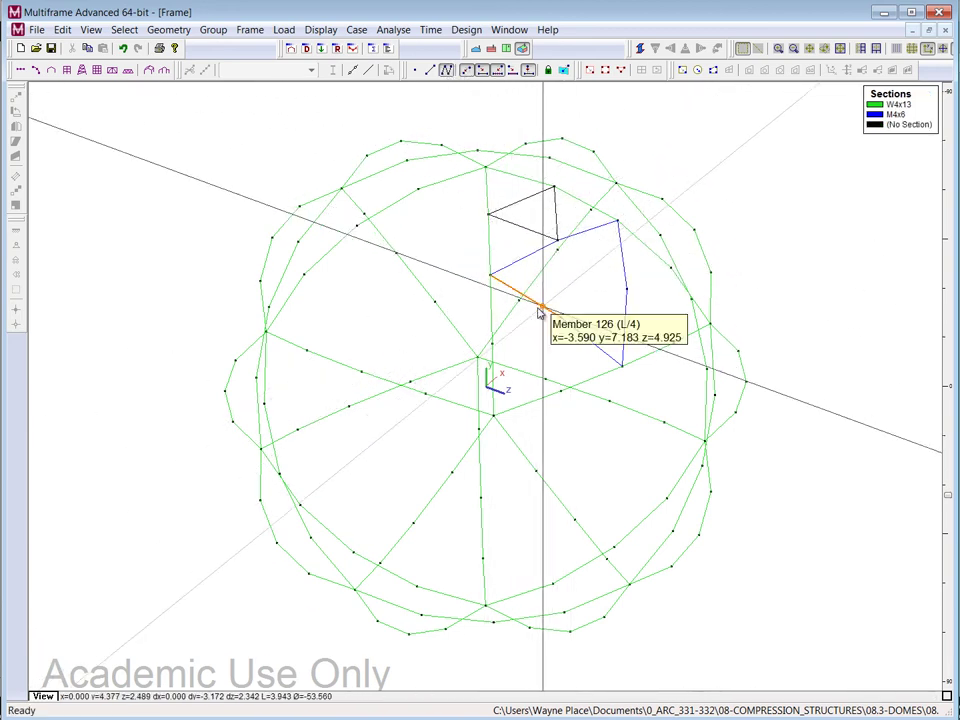
click(491, 344)
click(561, 319)
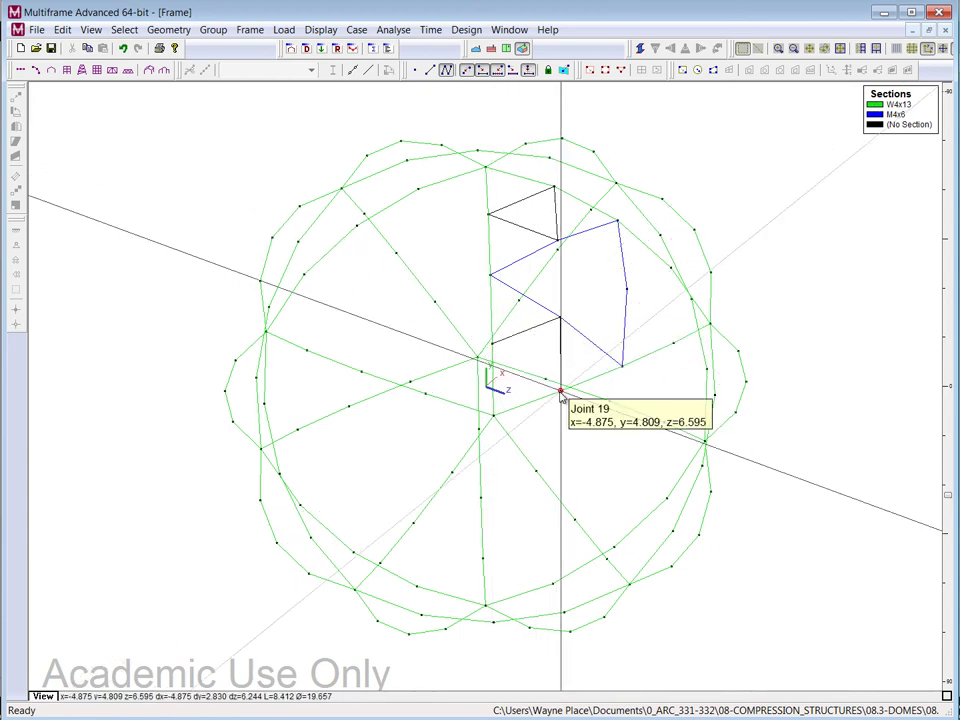
click(561, 391)
click(491, 344)
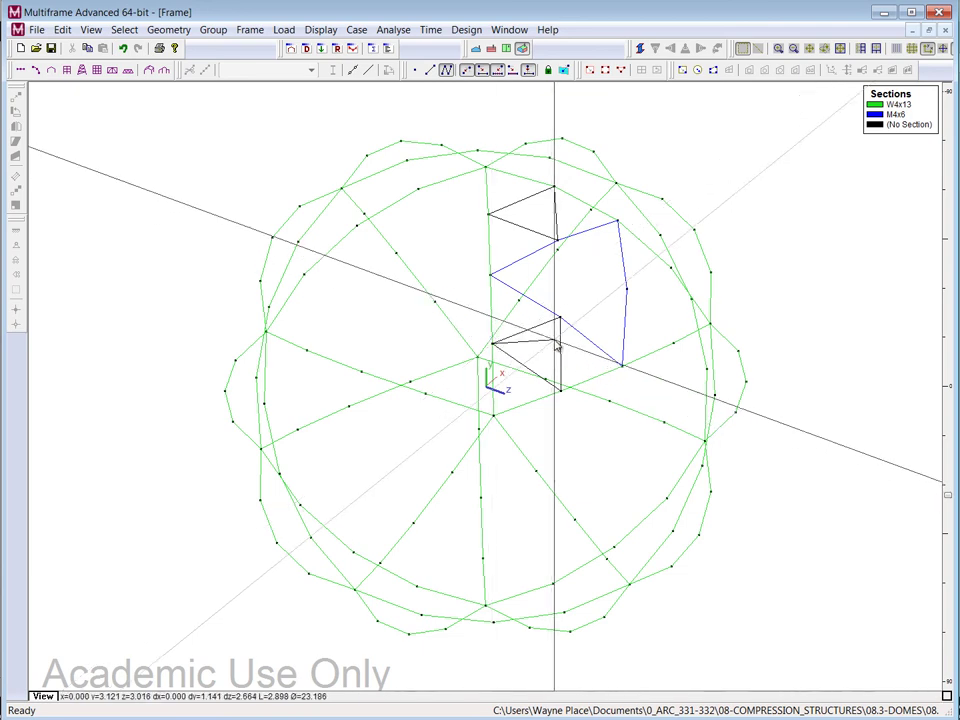
key(Escape)
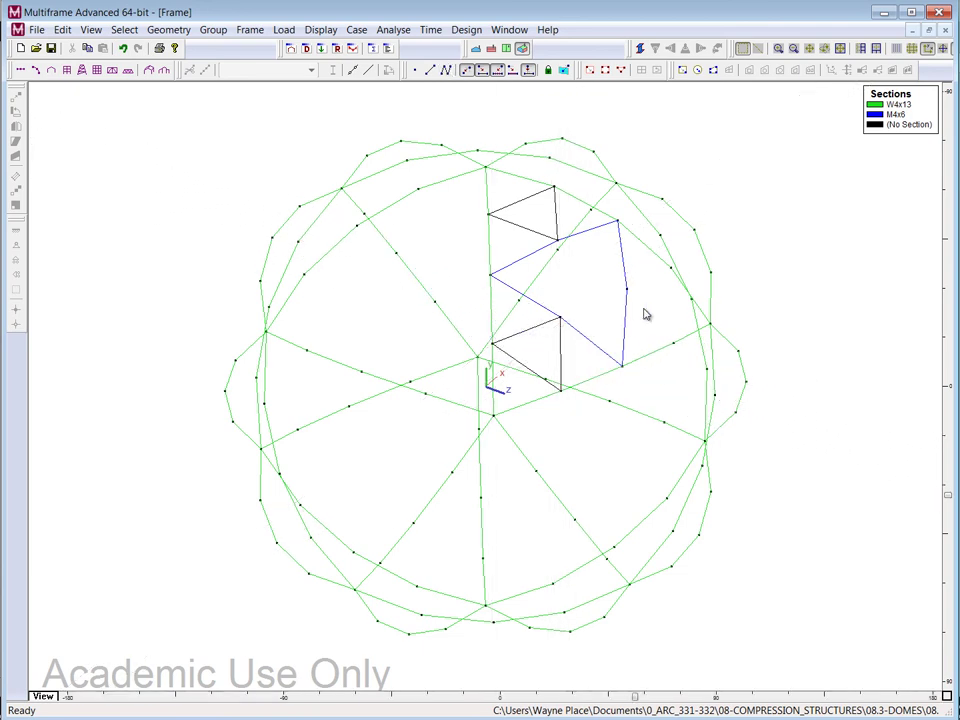
Step: Draw a closed central triangle of connected members joining the midpoints of the three M4x6 arcs
click(446, 70)
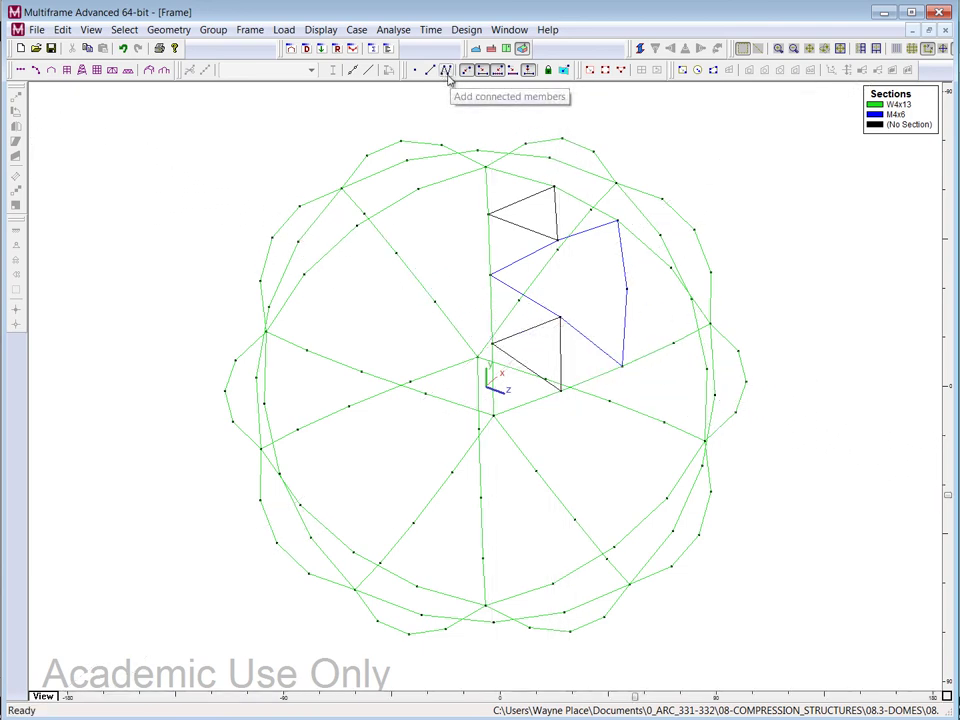
click(556, 244)
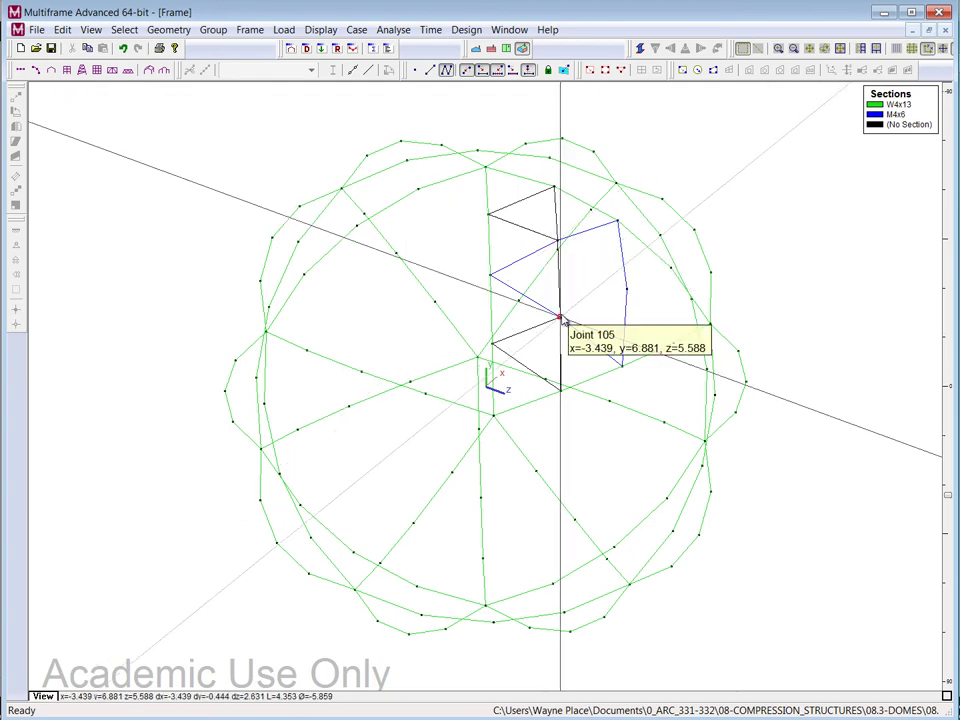
click(561, 318)
click(626, 293)
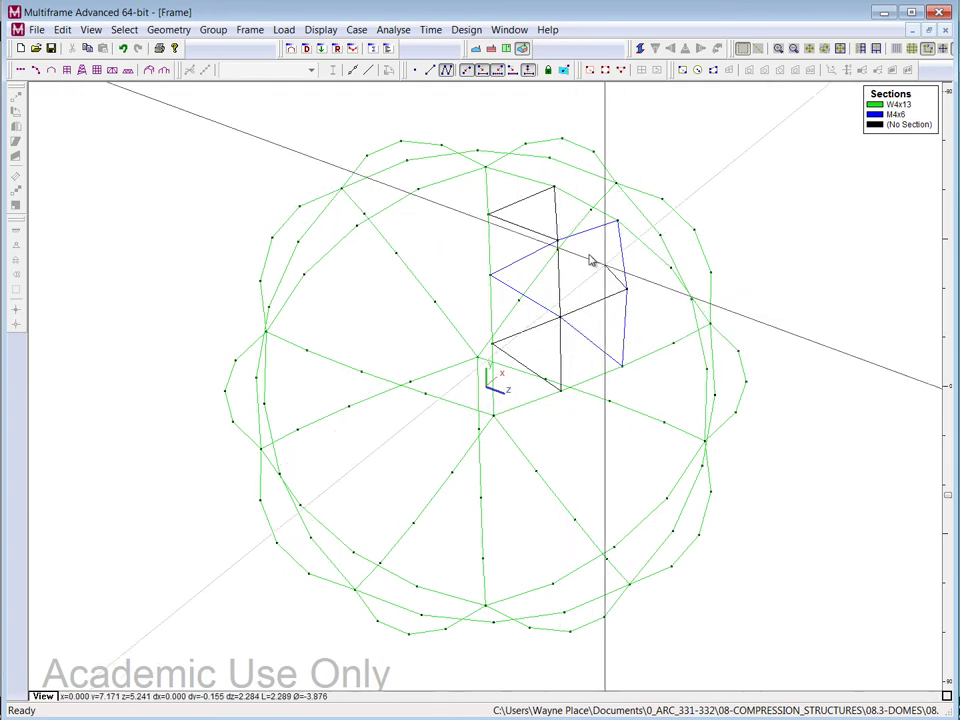
click(558, 241)
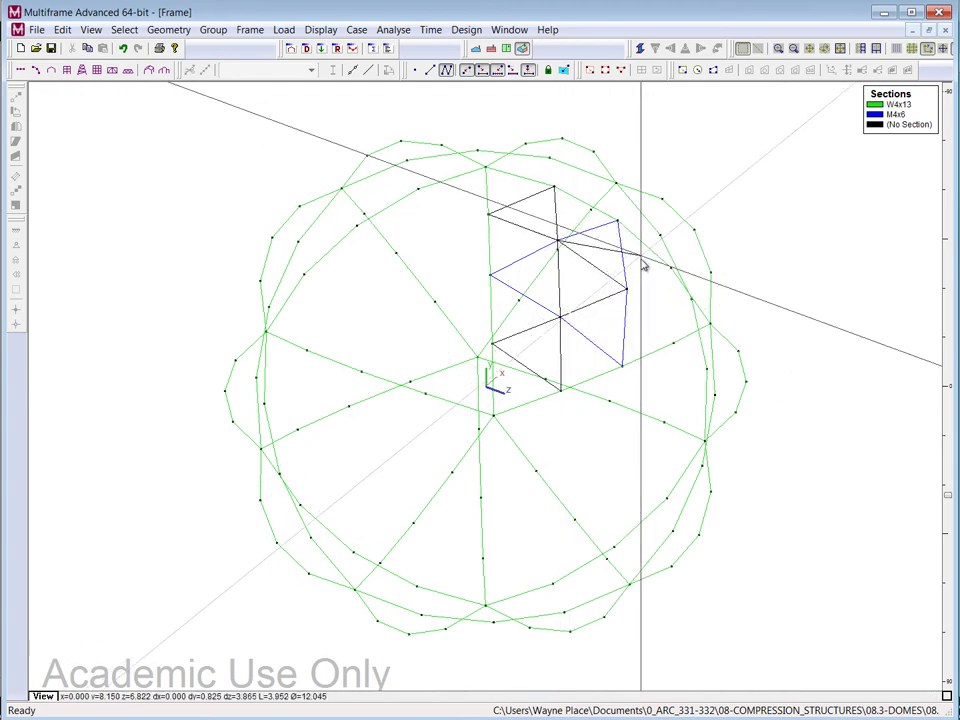
key(Escape)
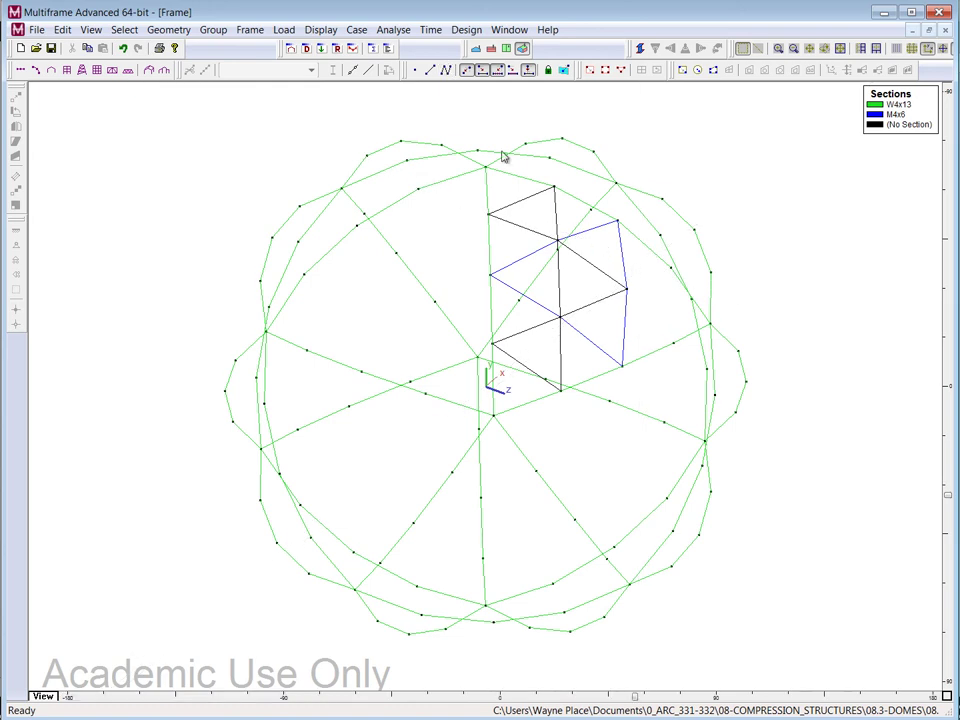
Step: Draw a closed triangle of connected members at the face's remaining outer corner, joining its two nearest W4x13 joints and the adjacent M4x6 arc midpoint
click(446, 69)
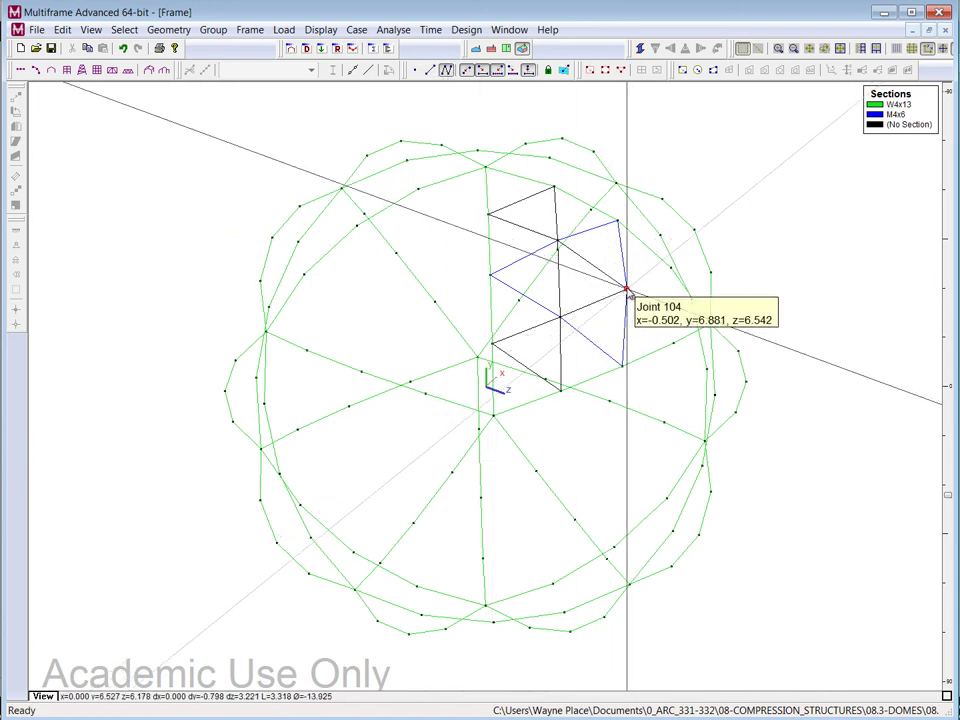
click(626, 291)
click(671, 267)
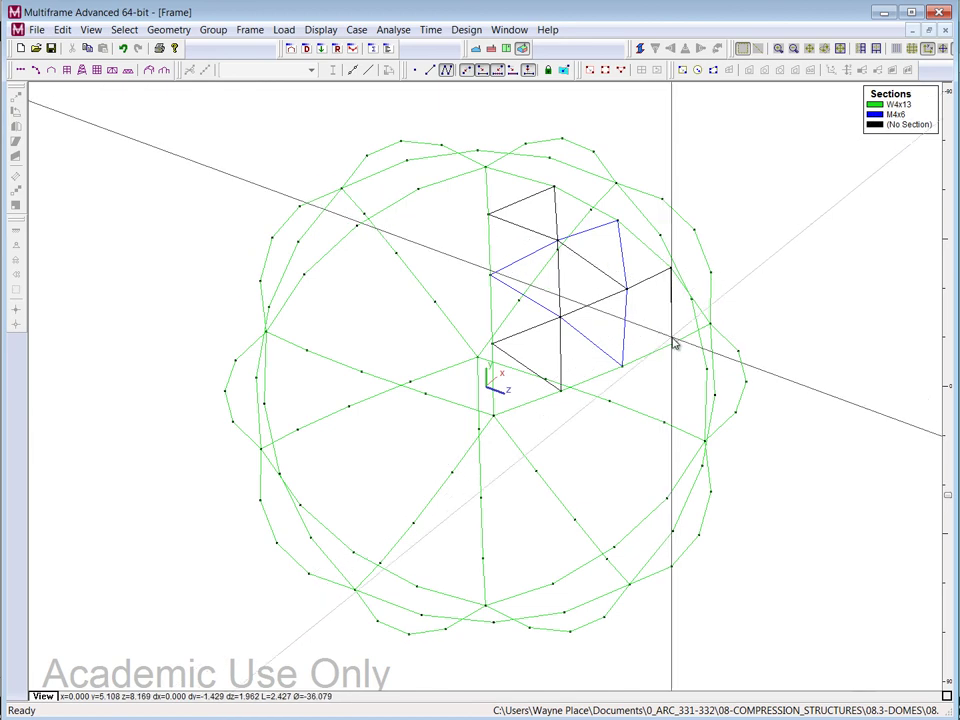
click(674, 342)
click(630, 291)
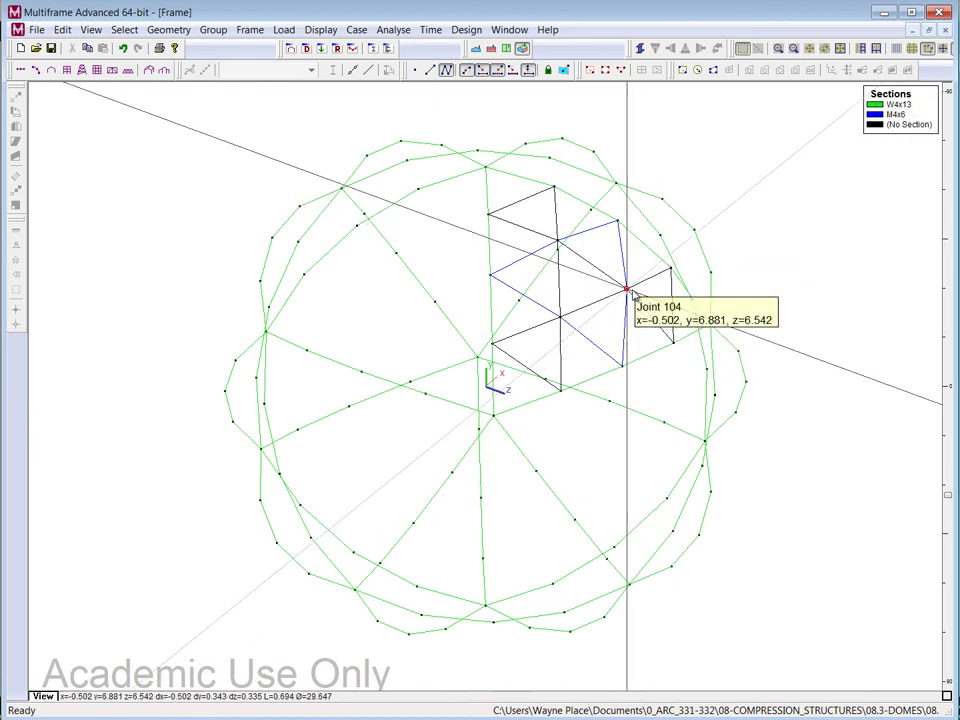
Step: Stop drawing members and check the lengths of two pole-corner triangle members and the lower-corner triangle's near-vertical member
key(Escape)
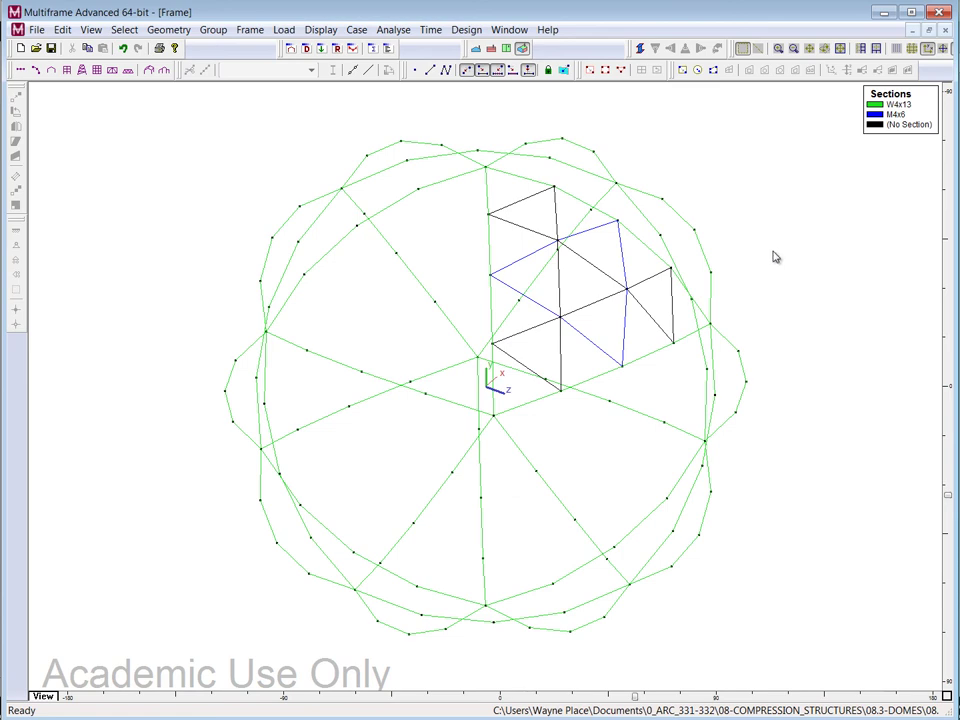
double_click(518, 228)
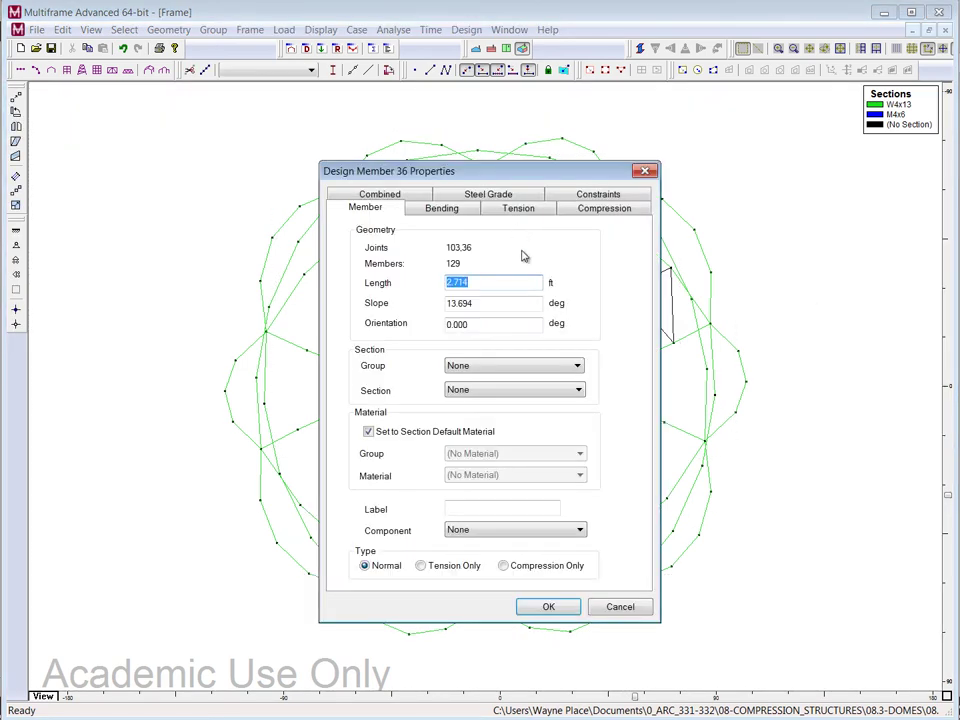
click(549, 606)
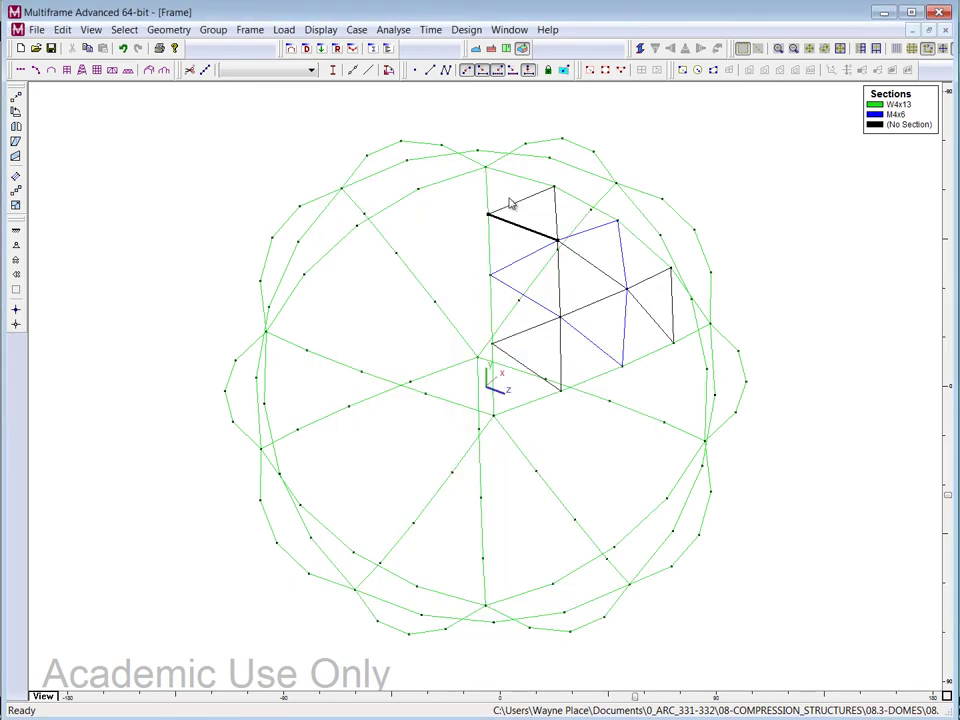
double_click(527, 198)
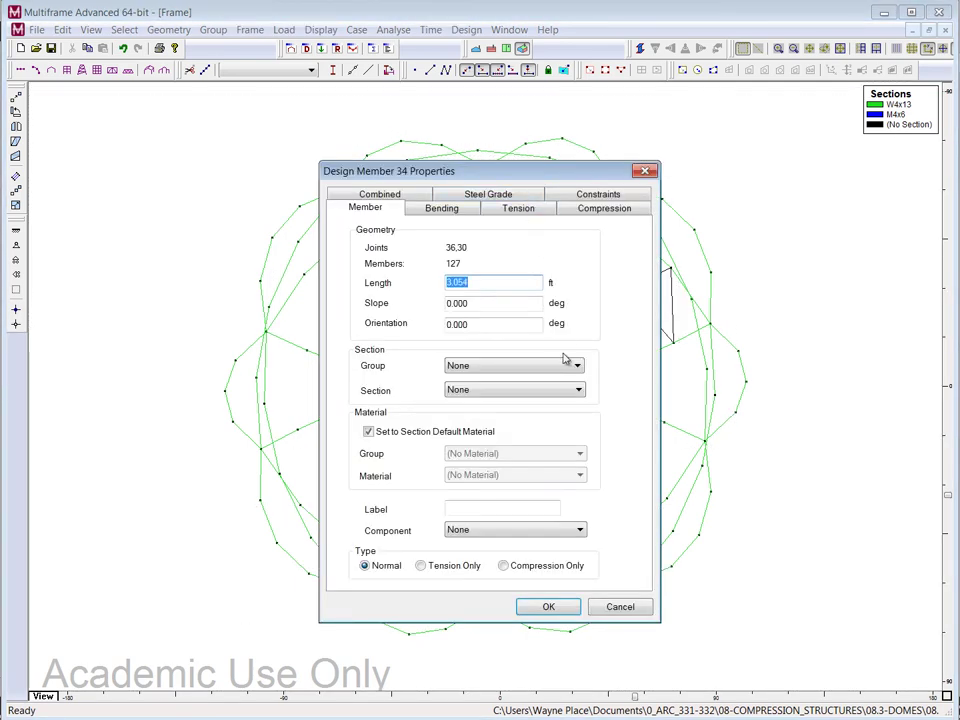
click(622, 607)
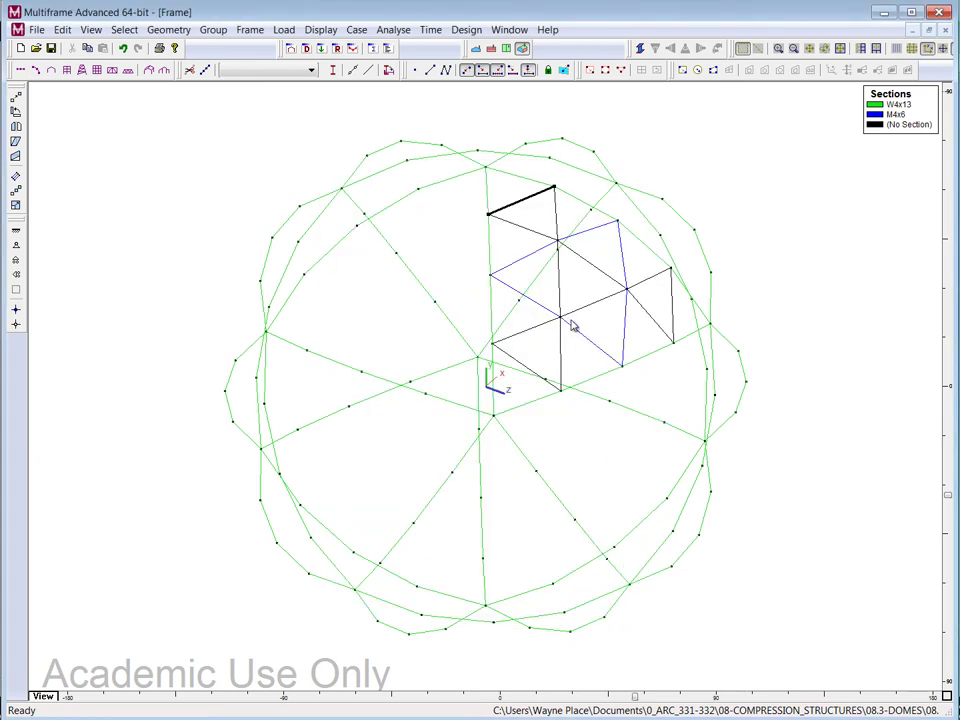
click(549, 231)
click(540, 234)
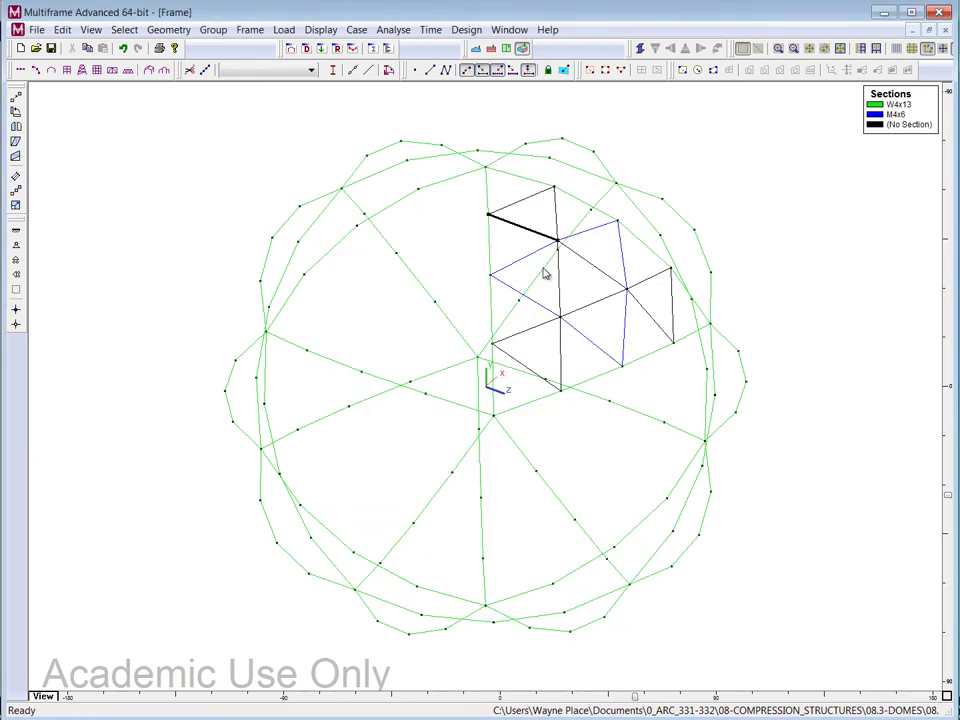
click(562, 360)
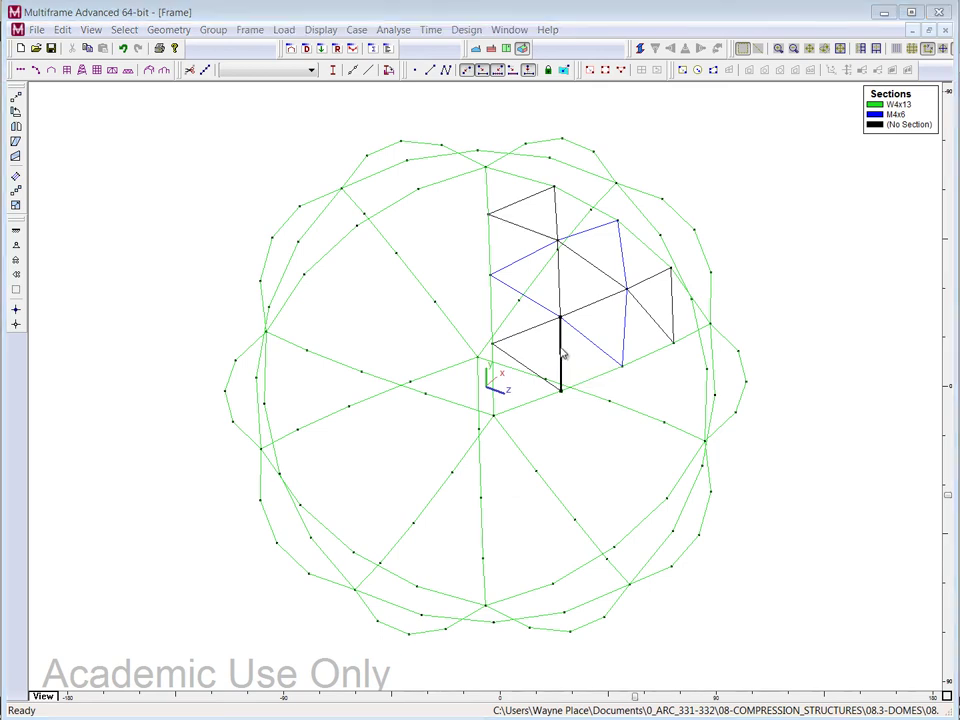
double_click(563, 355)
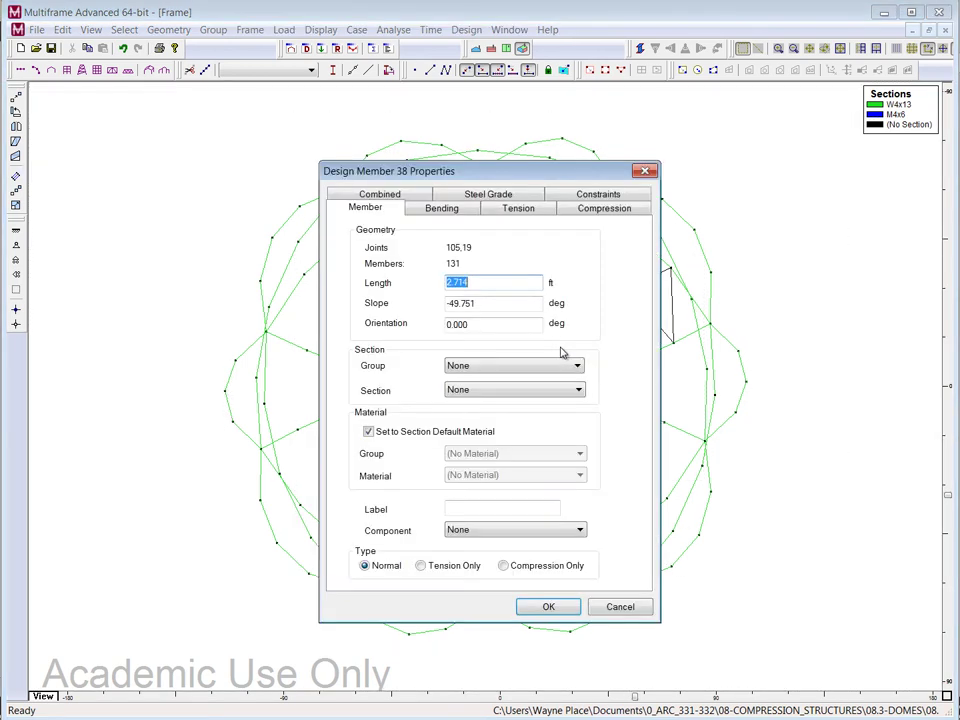
click(632, 606)
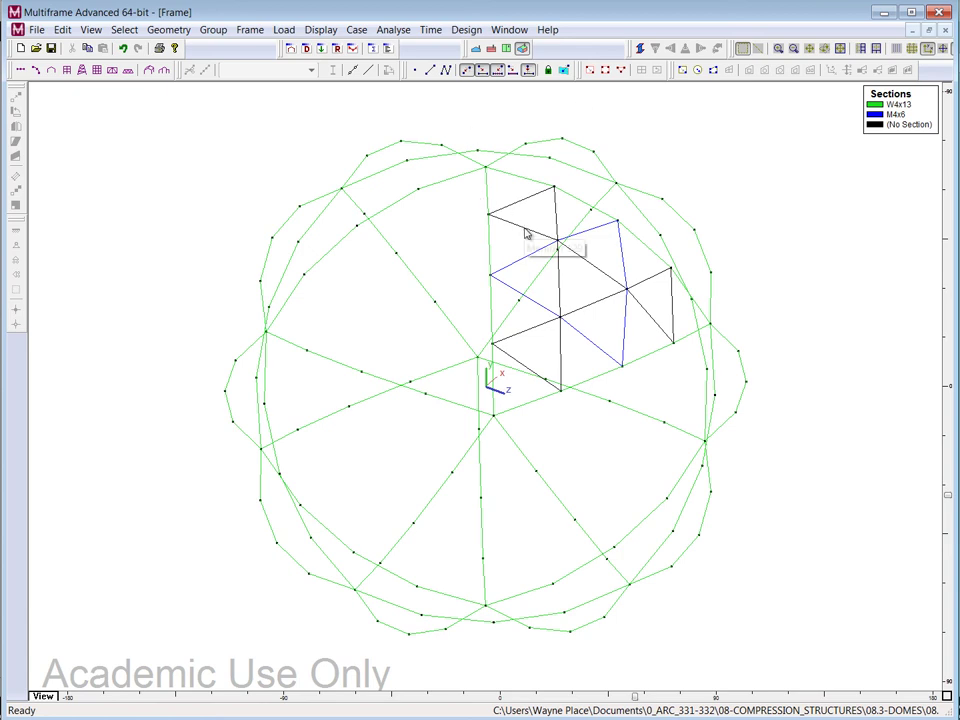
Step: Inspect the design member properties of the two W4x13 arced edges that bound the subdivided face at its pole corner
double_click(520, 181)
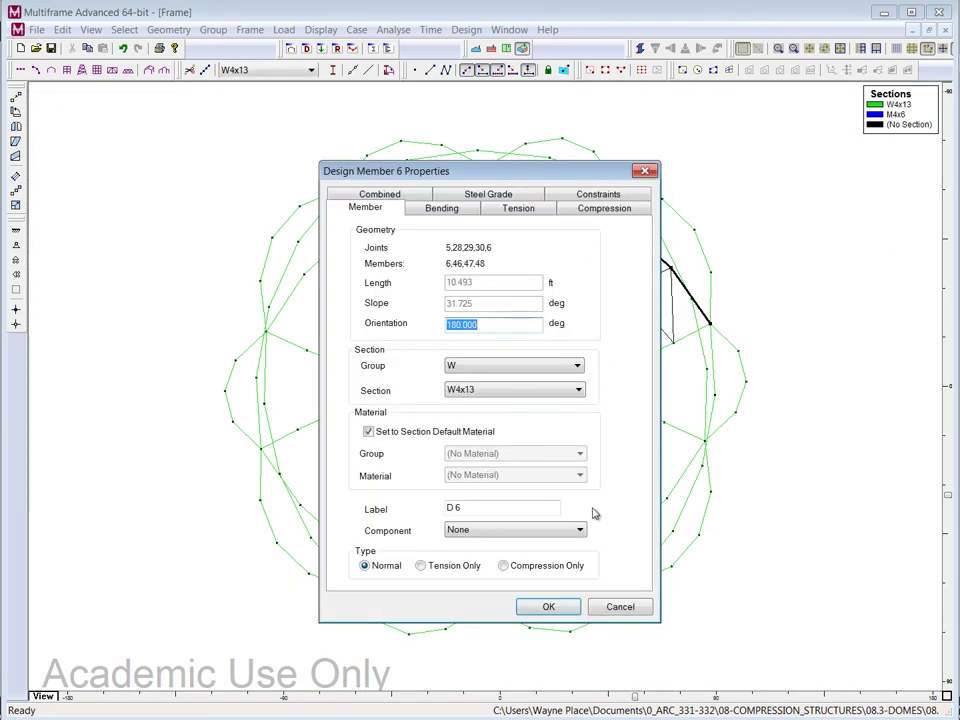
click(620, 607)
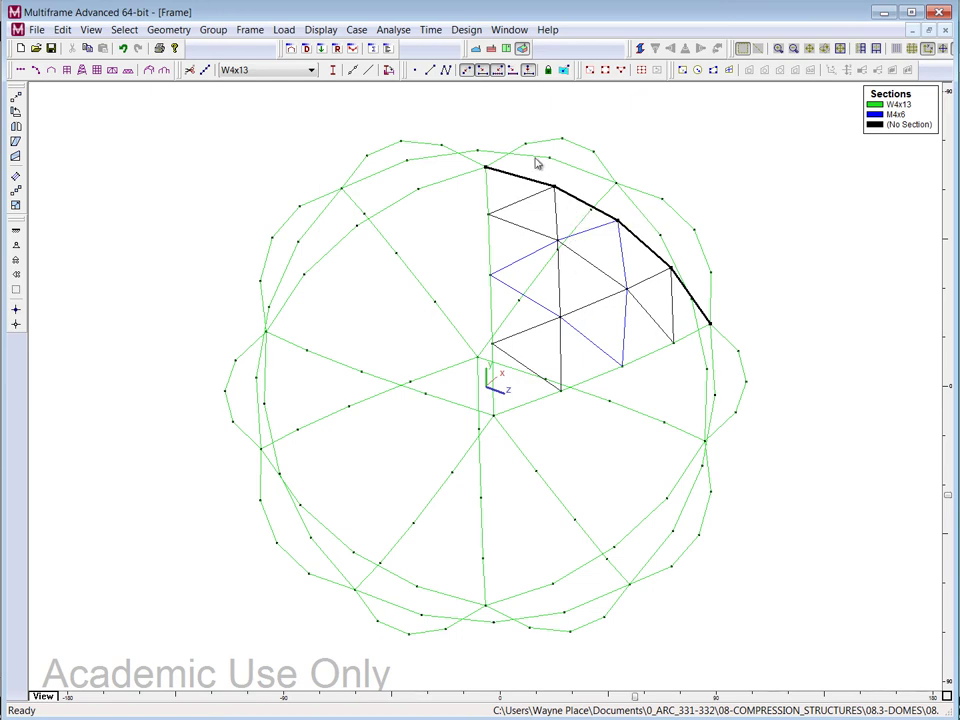
double_click(489, 243)
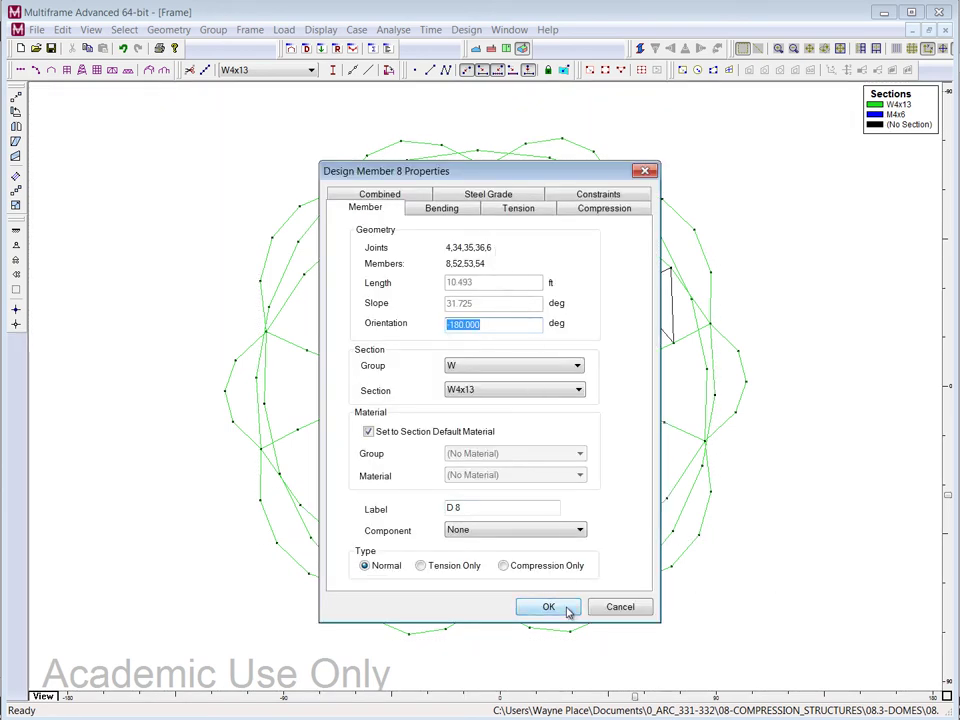
click(548, 607)
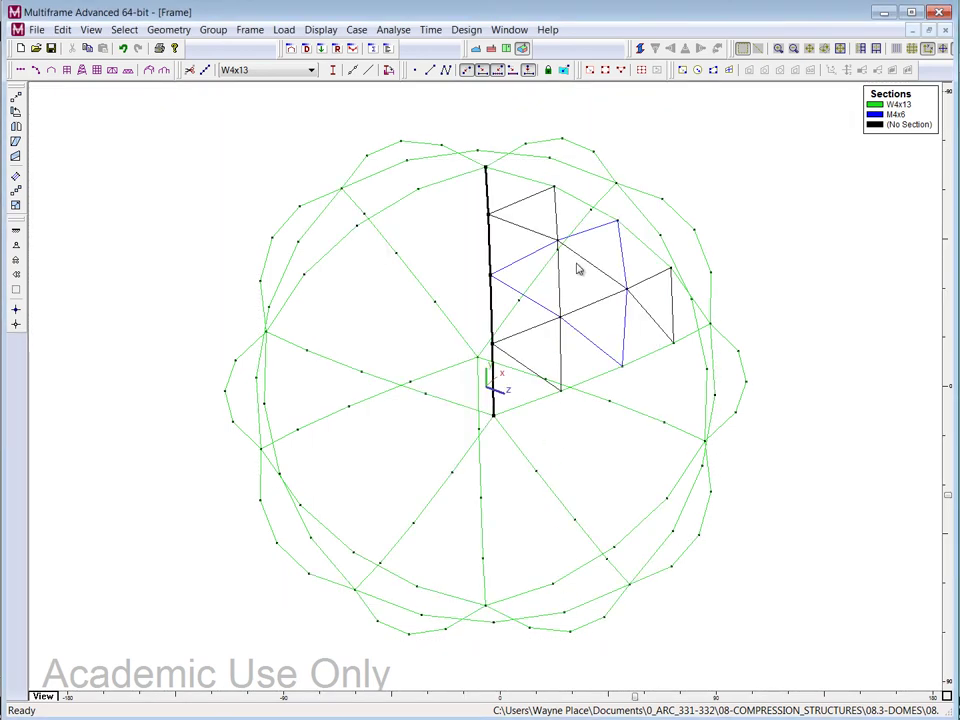
double_click(574, 203)
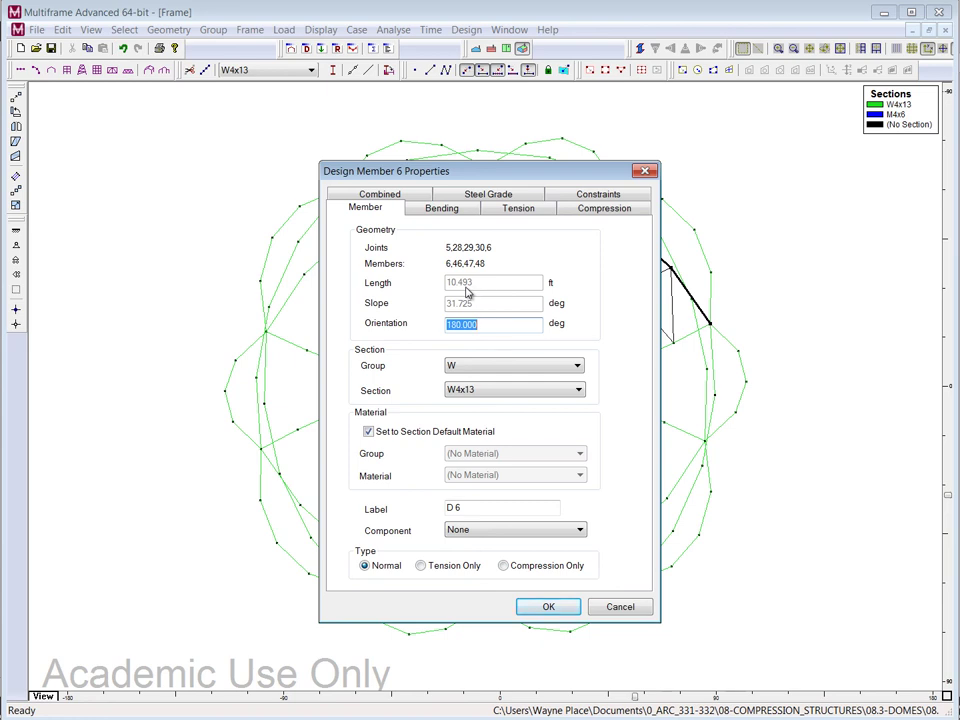
click(620, 607)
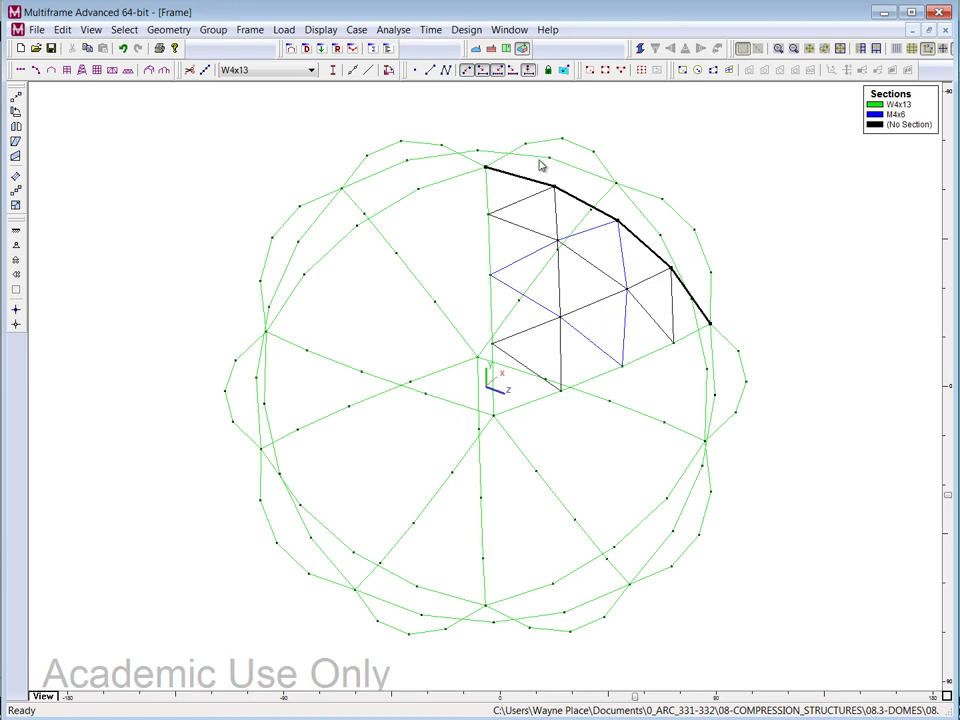
Step: Remove the design member grouping from the face's outer W4x13 arc and check the length of its second segment from the pole
click(252, 33)
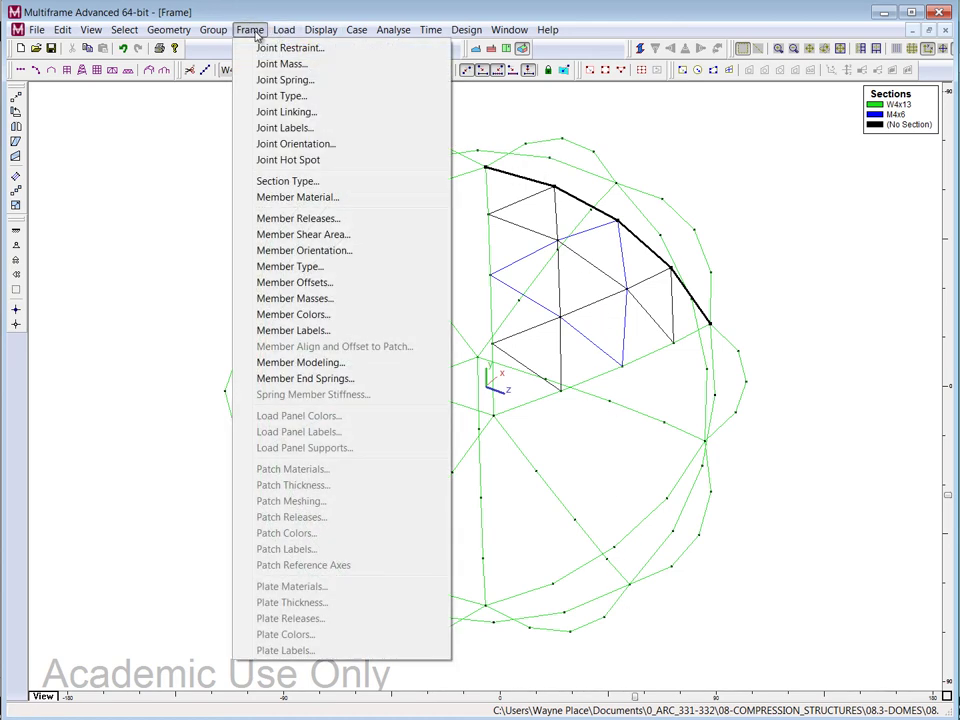
mouse_move(213, 29)
click(226, 62)
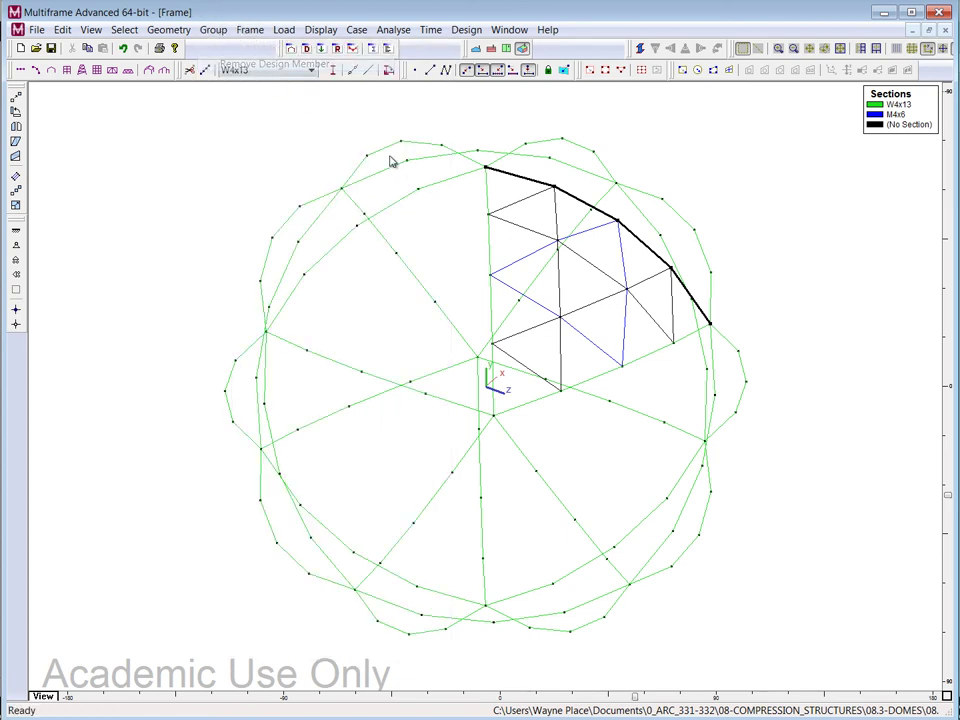
double_click(611, 217)
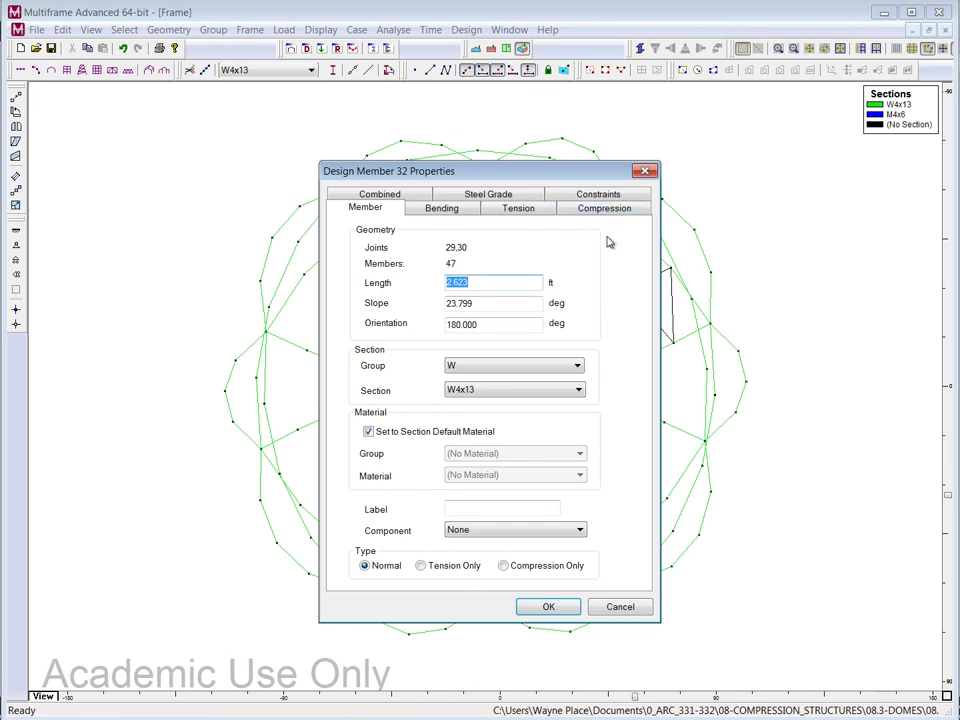
click(619, 607)
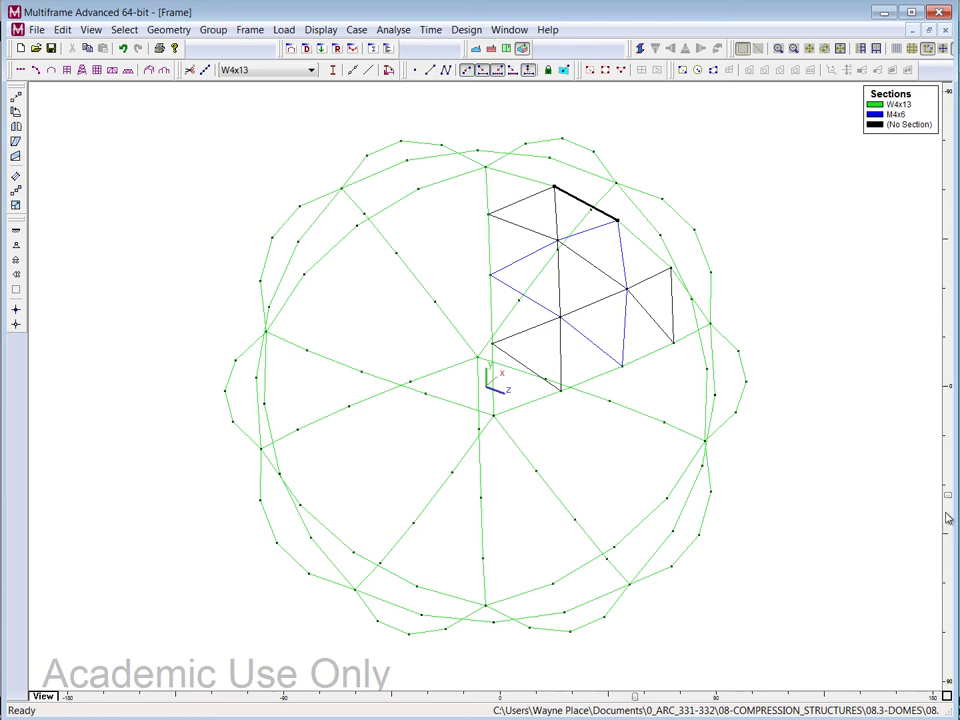
Step: Render the frame with its 3D section shapes and examine the subdivided face and W4x13 arcs at several tilt angles
mouse_move(950, 498)
mouse_down()
mouse_move(948, 405)
mouse_move(955, 484)
mouse_up()
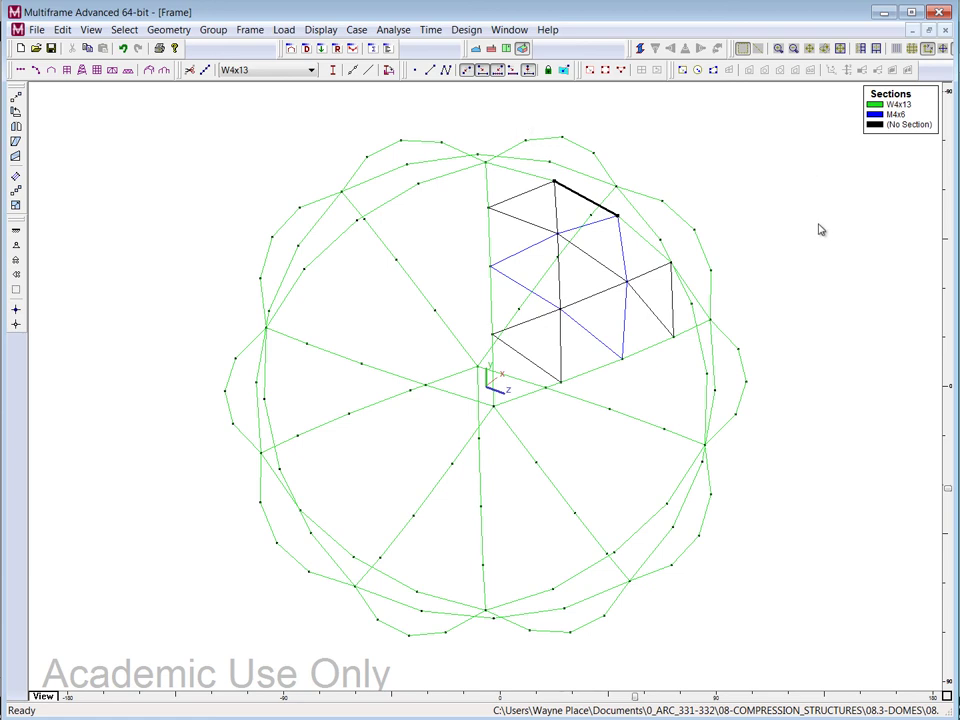
click(530, 225)
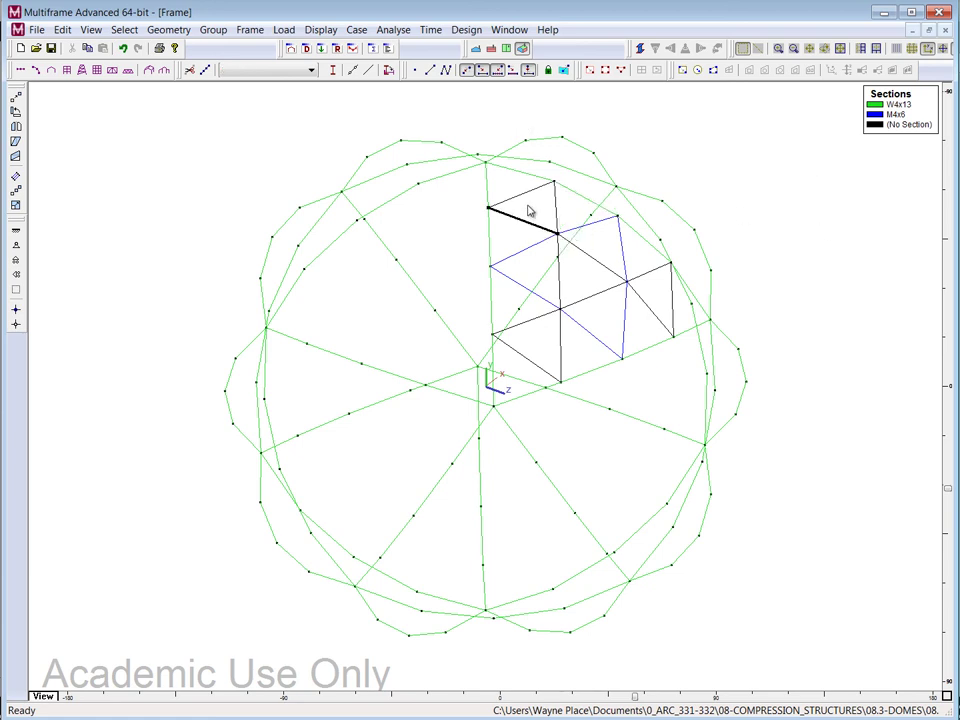
click(641, 144)
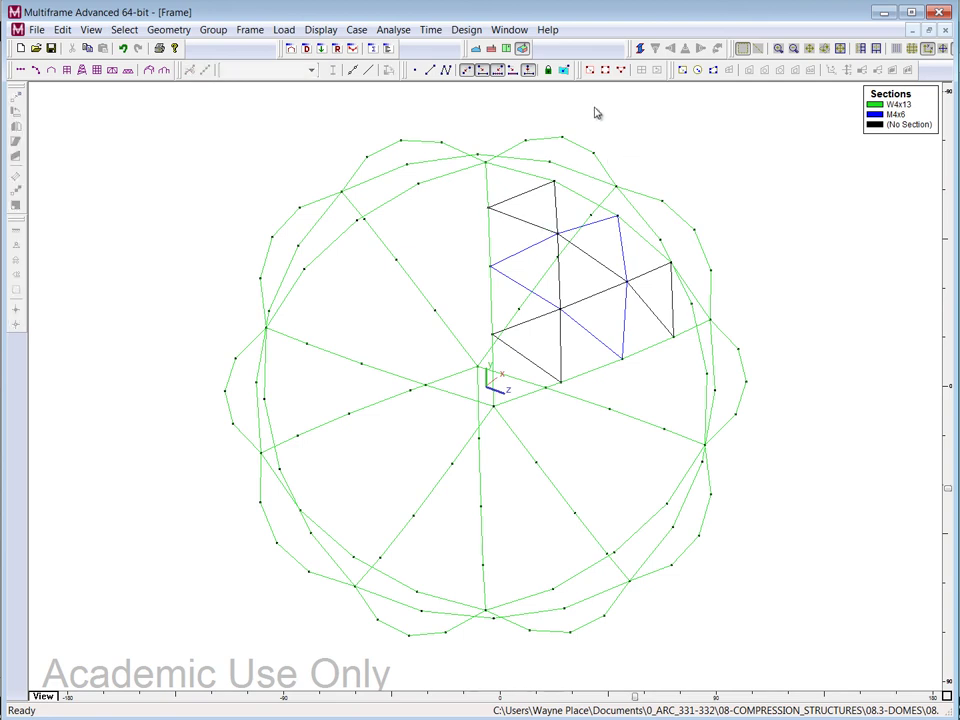
click(640, 48)
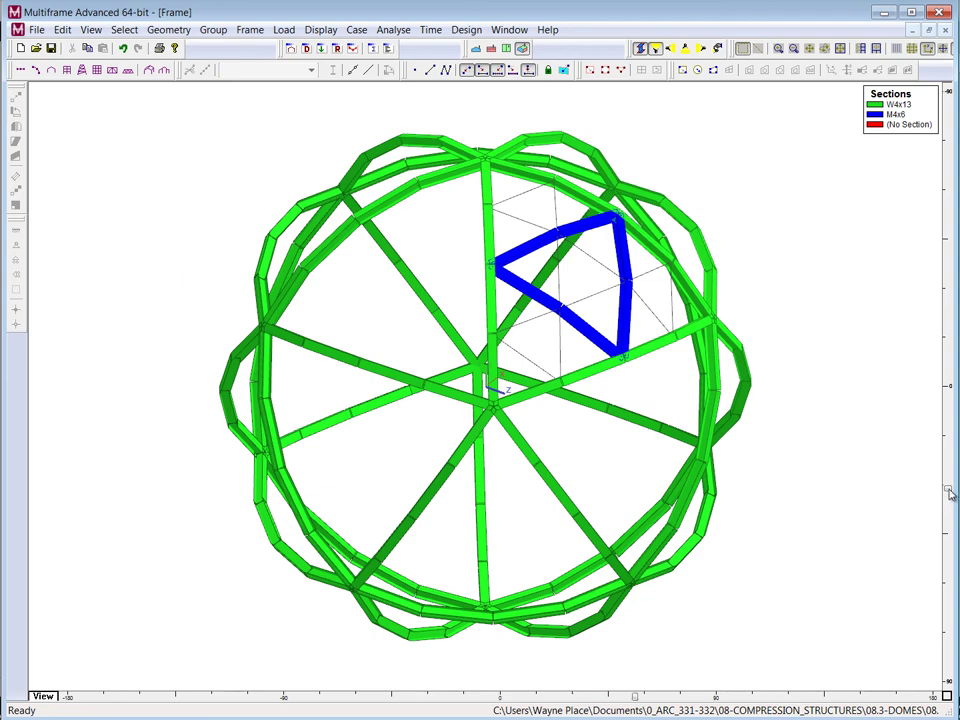
mouse_move(946, 498)
mouse_down()
mouse_move(952, 318)
mouse_move(950, 475)
mouse_move(948, 386)
mouse_move(940, 480)
mouse_up()
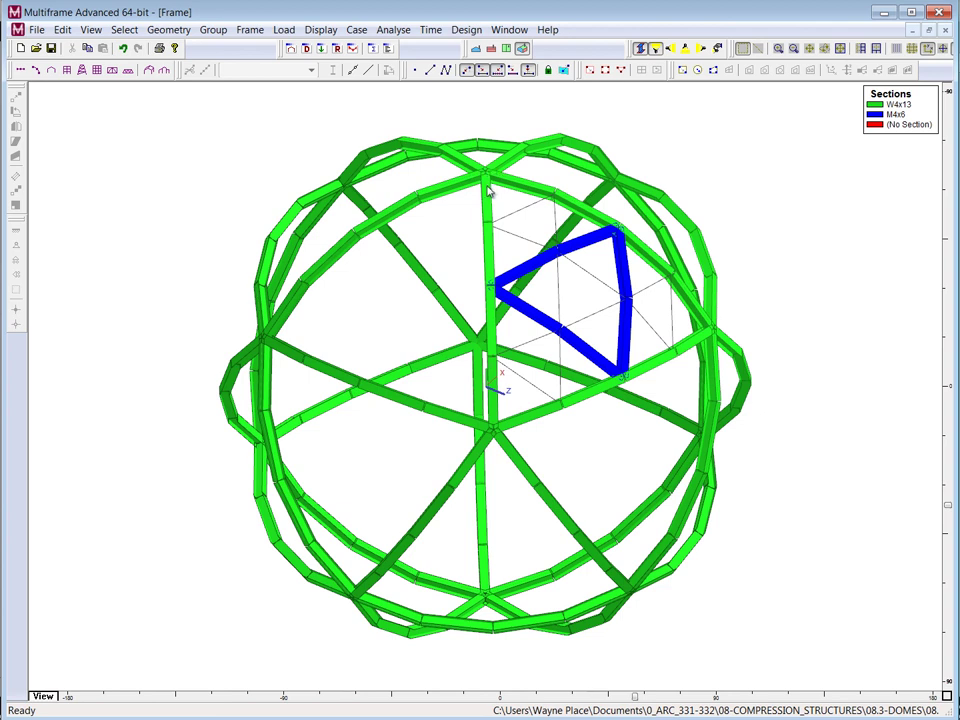
mouse_move(498, 180)
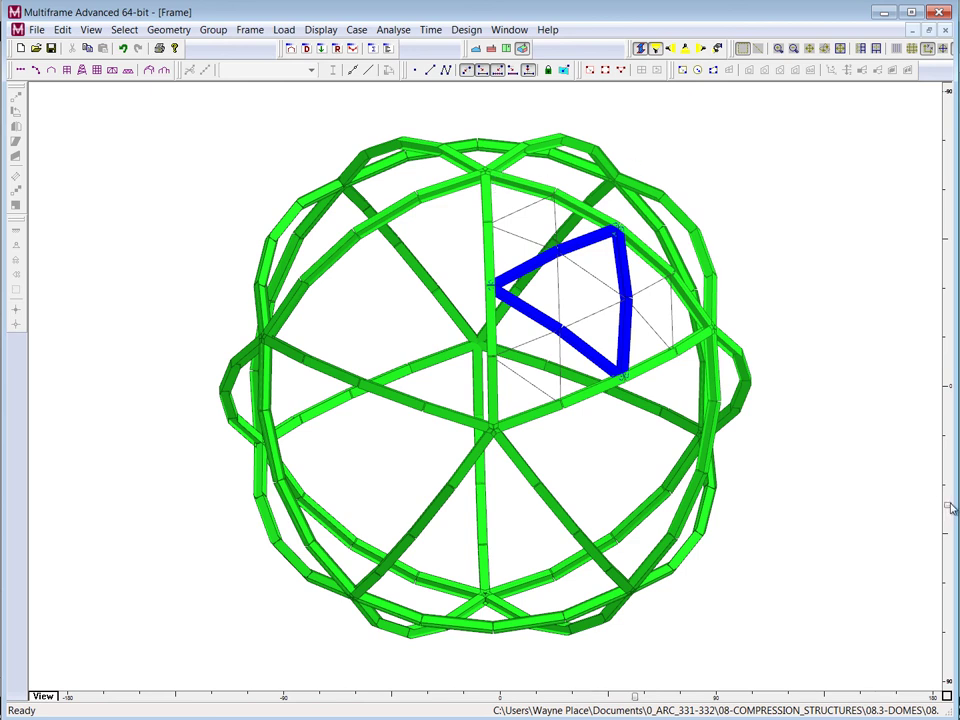
drag(948, 504, 940, 399)
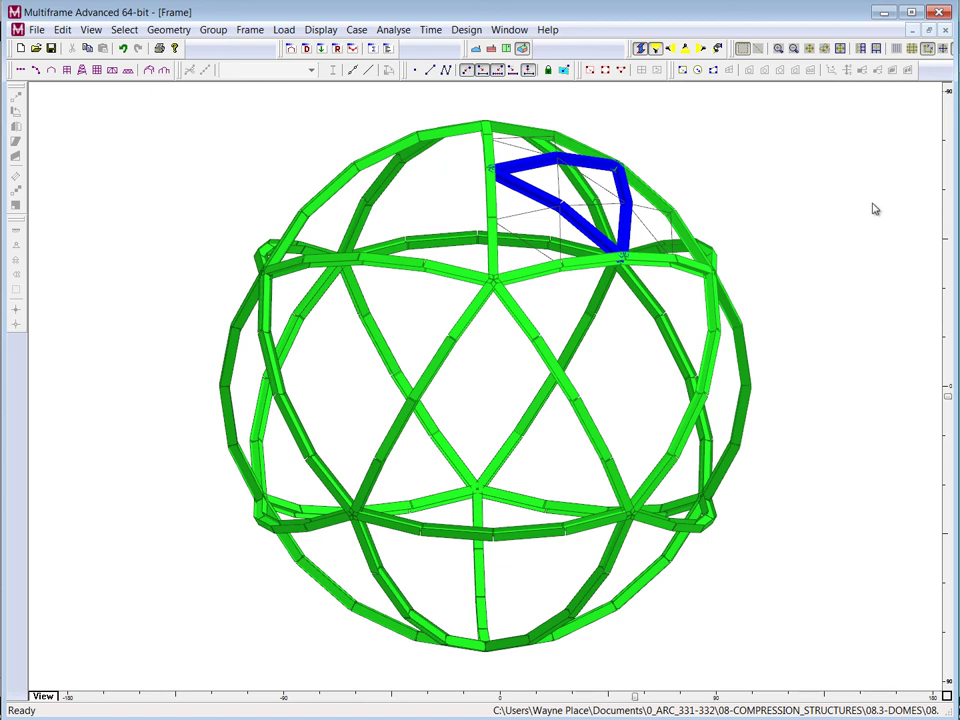
mouse_move(340, 190)
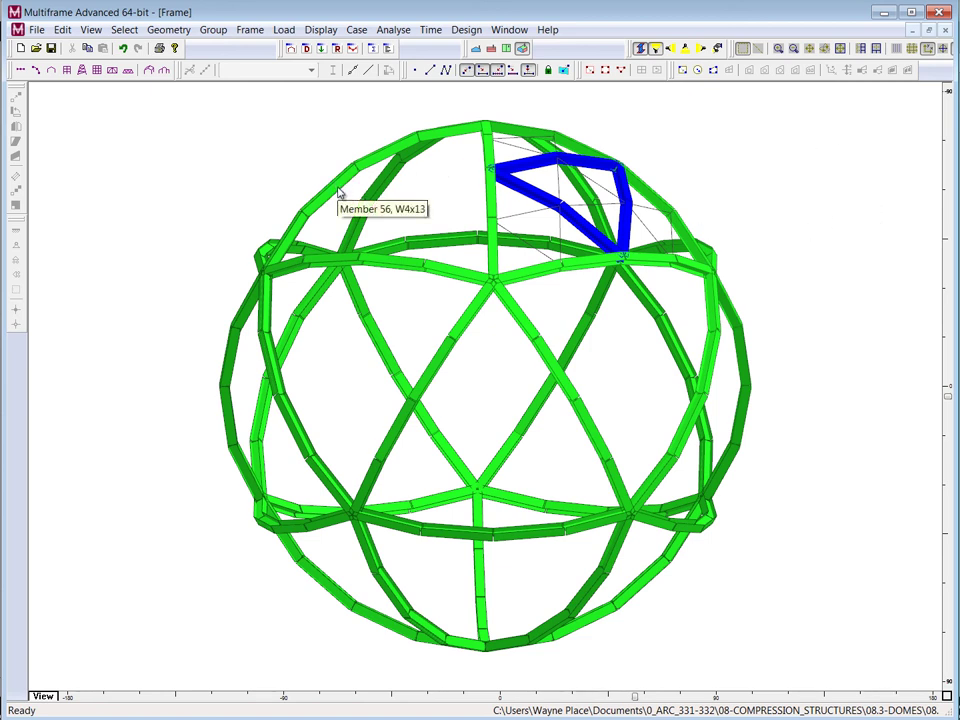